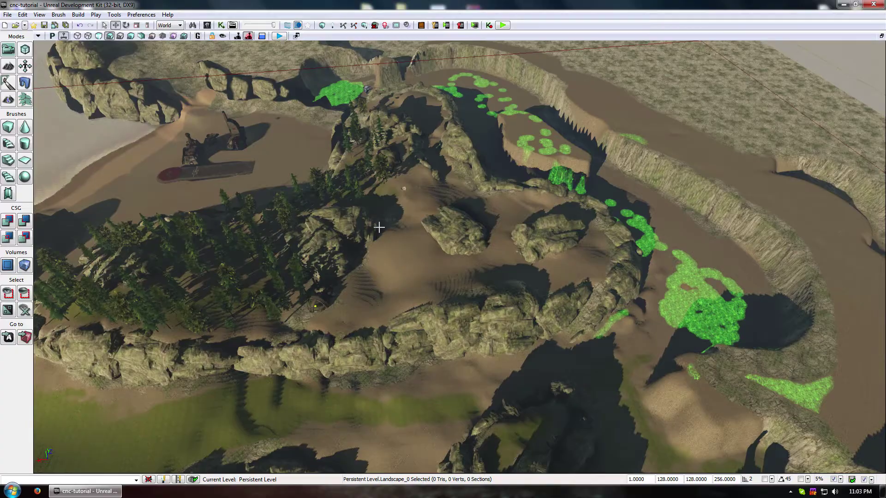
Step: Examine the level's sandy rock-ringed plateau, its forest and boulders, and the surrounding cliffs and buildings
right_click_drag(286, 220, 360, 441)
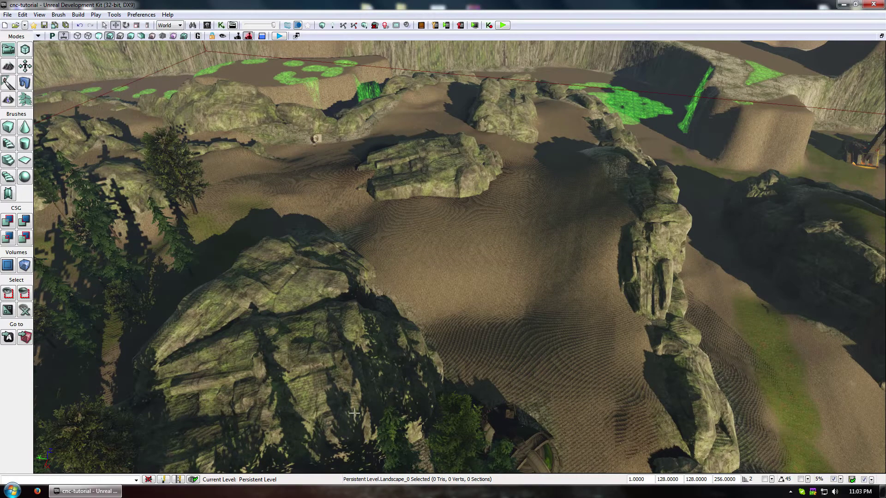
right_click_drag(354, 412, 356, 412)
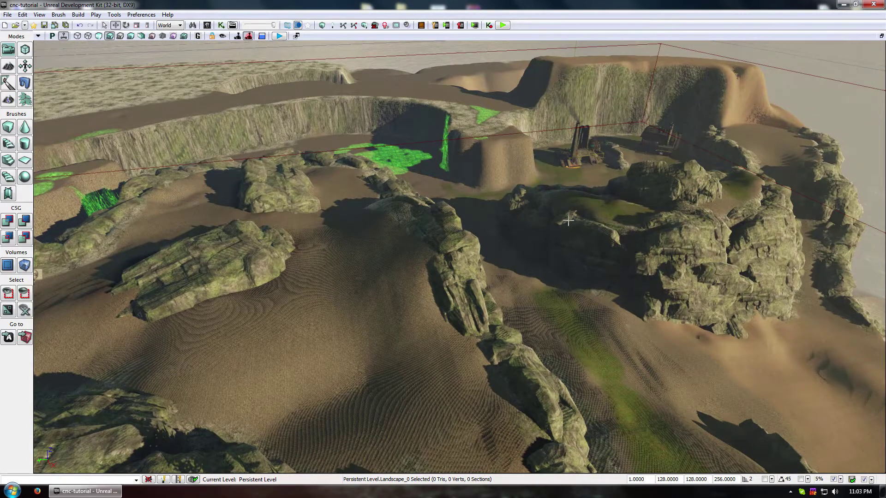
right_click_drag(568, 221, 575, 204)
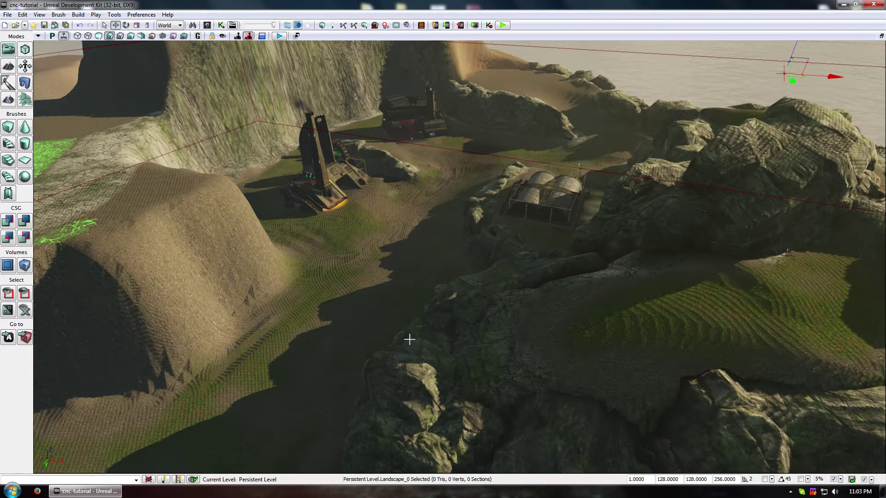
right_click_drag(404, 341, 408, 334)
right_click_drag(538, 249, 538, 249)
right_click_drag(288, 249, 272, 260)
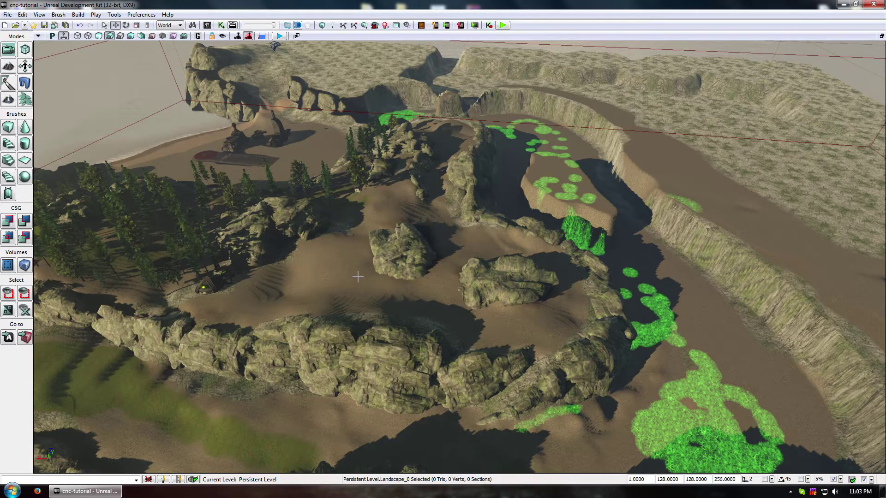
right_click_drag(360, 274, 355, 270)
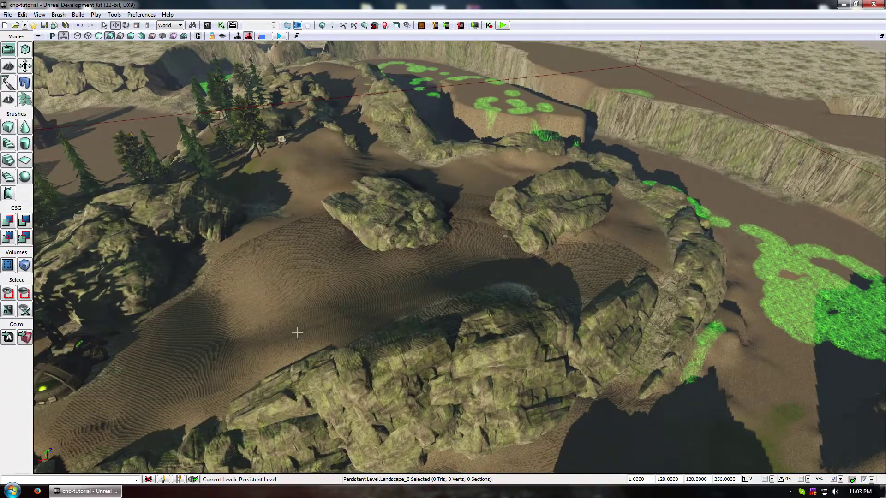
right_click_drag(242, 271, 388, 268)
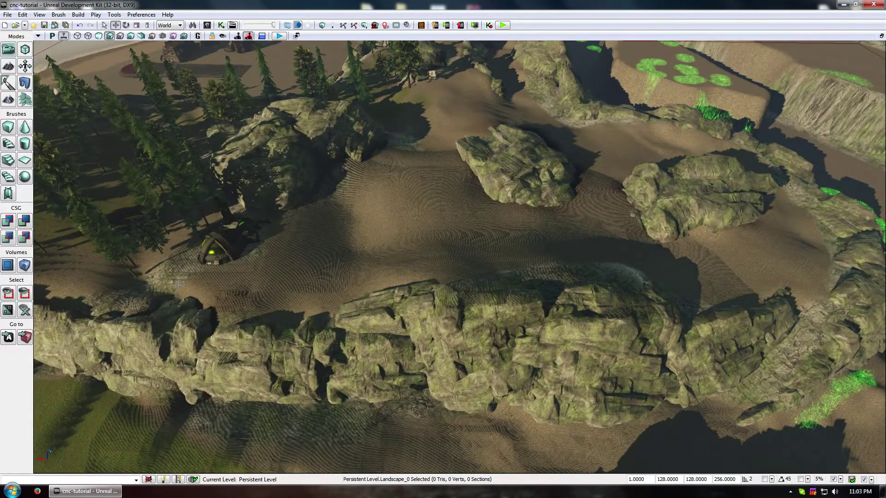
right_click_drag(232, 291, 640, 282)
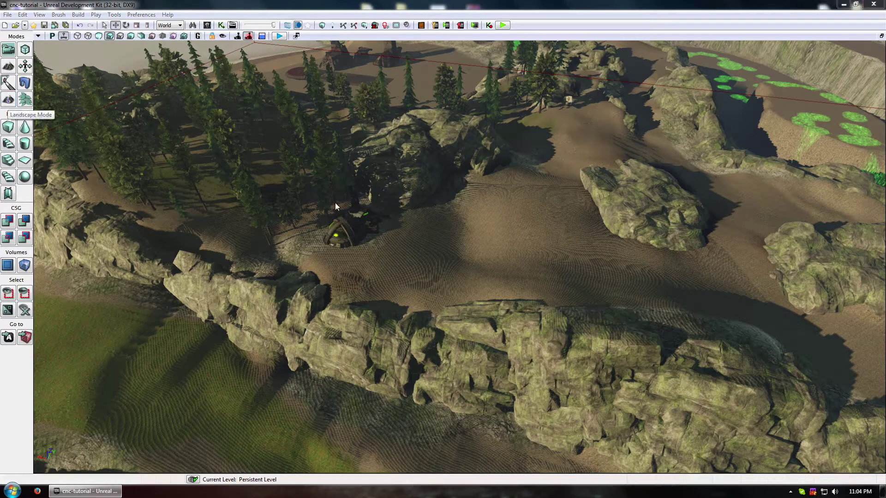
Step: Enter Landscape Mode and prepare the Paint tool with the grass1 layer and a brush size of 1155.63
left_click(8, 100)
mouse_move(217, 202)
right_mouse_down()
mouse_move(277, 263)
mouse_move(295, 258)
mouse_move(314, 235)
right_mouse_up()
scroll(507, 194, "down", 8)
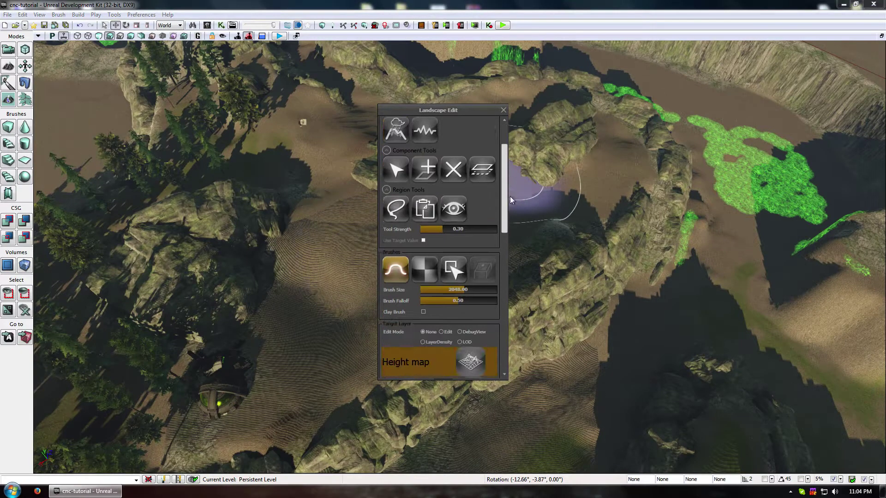
left_click(470, 300)
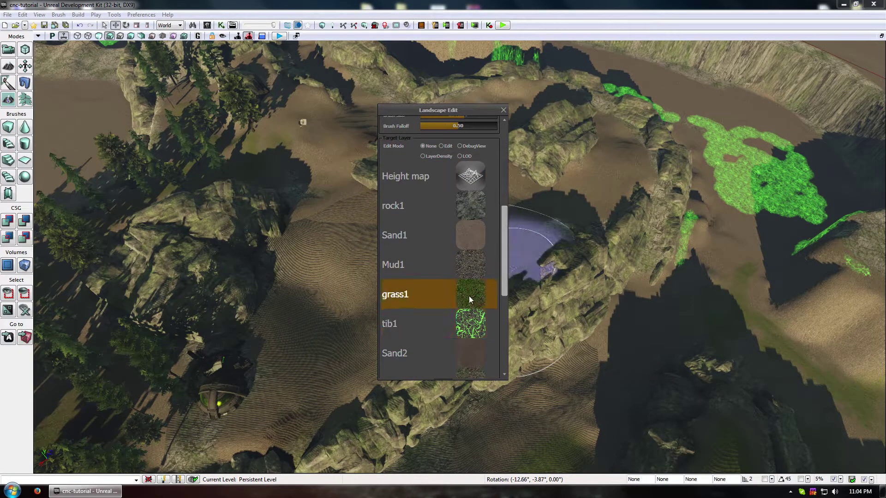
mouse_move(505, 269)
left_mouse_down()
mouse_move(511, 198)
mouse_move(450, 160)
left_mouse_up()
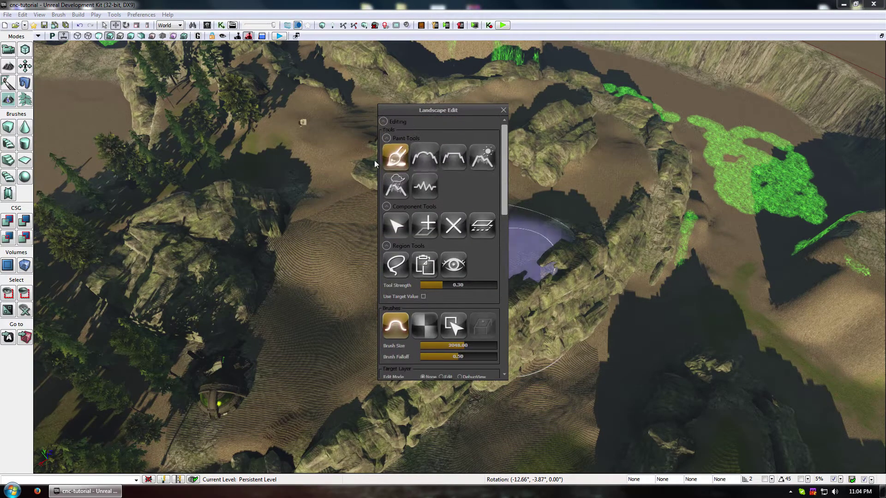
scroll(355, 406, "down", 5, "ctrl")
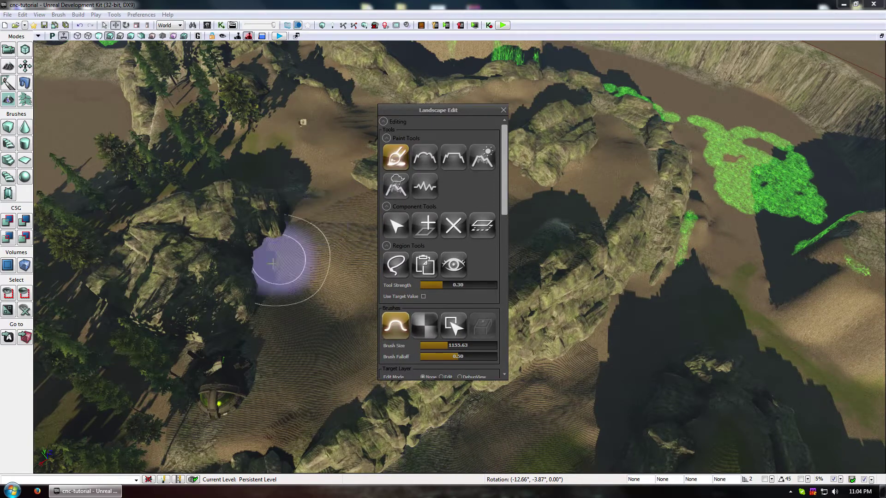
Step: Paint grass on the sand between the large rocks and the dome building, and move the Landscape Edit window aside
mouse_move(272, 263)
left_mouse_down()
mouse_move(346, 217)
mouse_move(322, 305)
mouse_move(323, 222)
mouse_move(316, 293)
left_mouse_up()
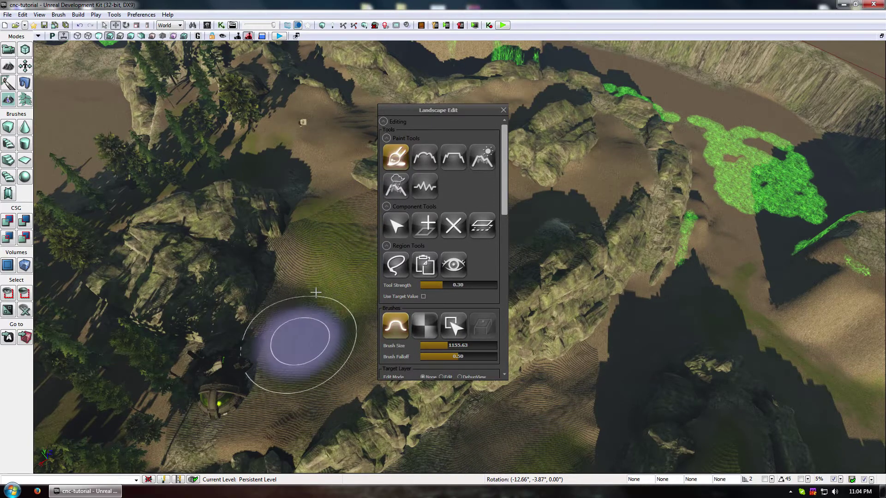
left_click_drag(291, 253, 288, 184)
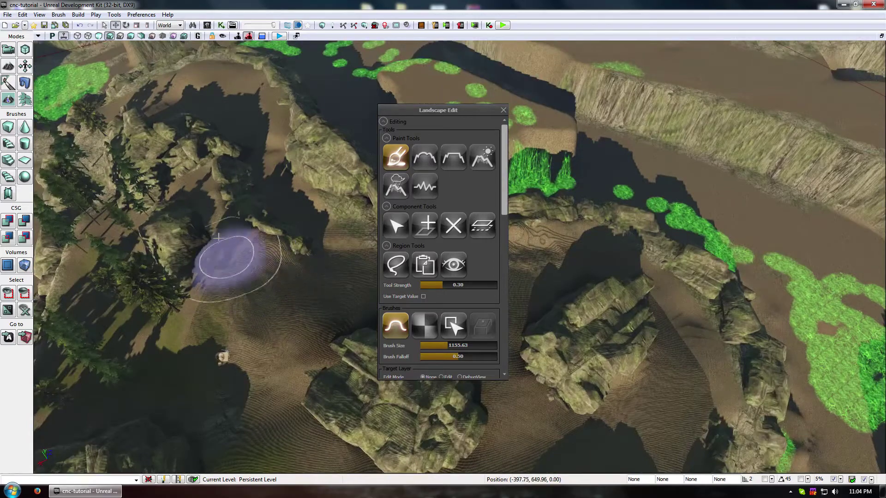
left_click_drag(286, 307, 323, 304)
left_click_drag(456, 110, 764, 115)
Step: Set the brush size to 322.87 and paint grass along the narrow strip between the trees and the cliff rocks
mouse_move(517, 202)
left_mouse_down()
mouse_move(664, 92)
mouse_move(515, 226)
mouse_move(534, 139)
mouse_move(455, 317)
mouse_move(318, 199)
left_mouse_up()
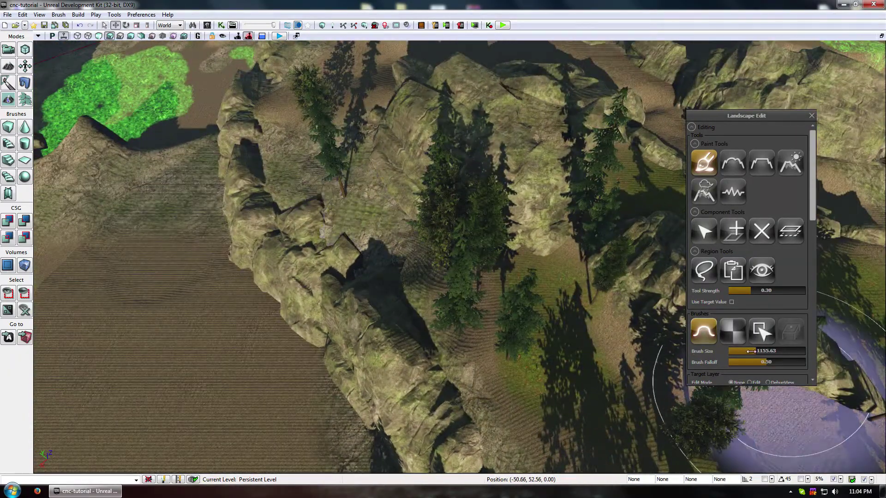
left_click_drag(756, 351, 743, 350)
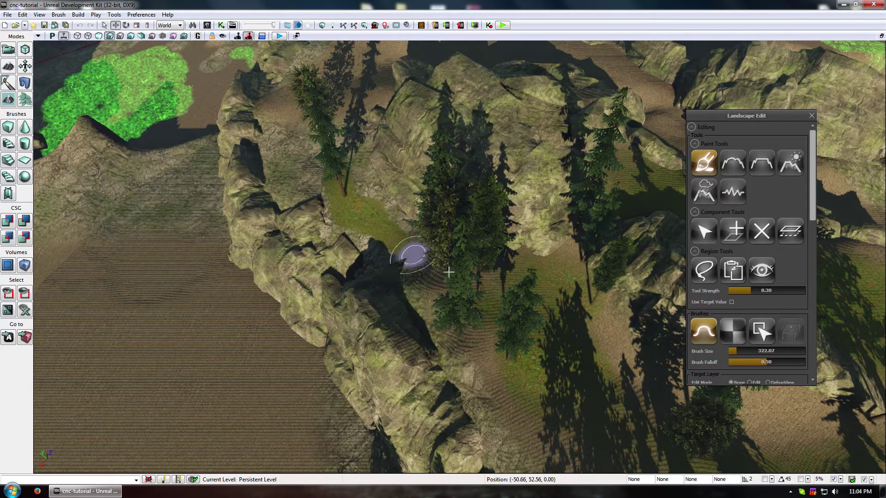
mouse_move(478, 332)
left_mouse_down()
mouse_move(543, 385)
mouse_move(487, 317)
left_mouse_up()
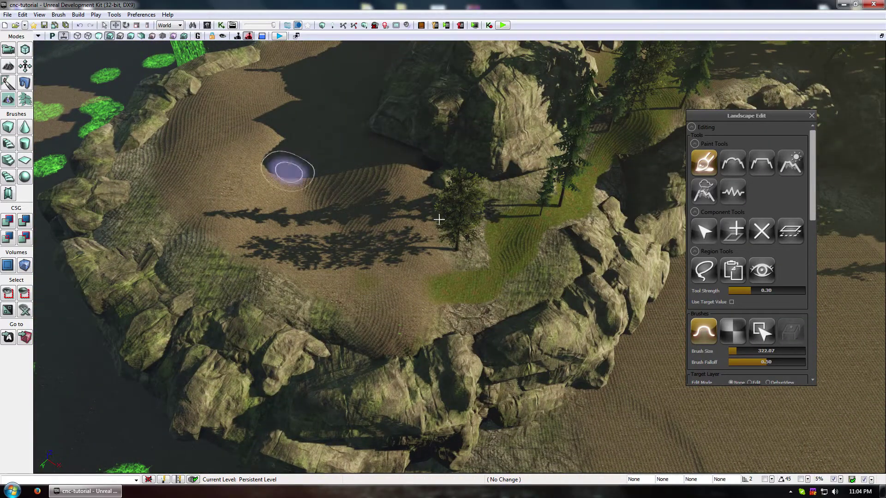
Step: Enlarge the brush to 705.99 and paint grass over the sandy, partly shaded ground inside the rock wall
mouse_move(295, 69)
left_mouse_down("ctrl")
mouse_move(306, 79)
mouse_move(249, 139)
left_mouse_up("ctrl")
mouse_move(222, 175)
left_mouse_down("ctrl")
mouse_move(277, 237)
mouse_move(406, 276)
left_mouse_up("ctrl")
mouse_move(323, 72)
left_mouse_down("ctrl")
mouse_move(366, 198)
mouse_move(346, 203)
mouse_move(174, 148)
mouse_move(408, 287)
mouse_move(294, 226)
left_mouse_up("ctrl")
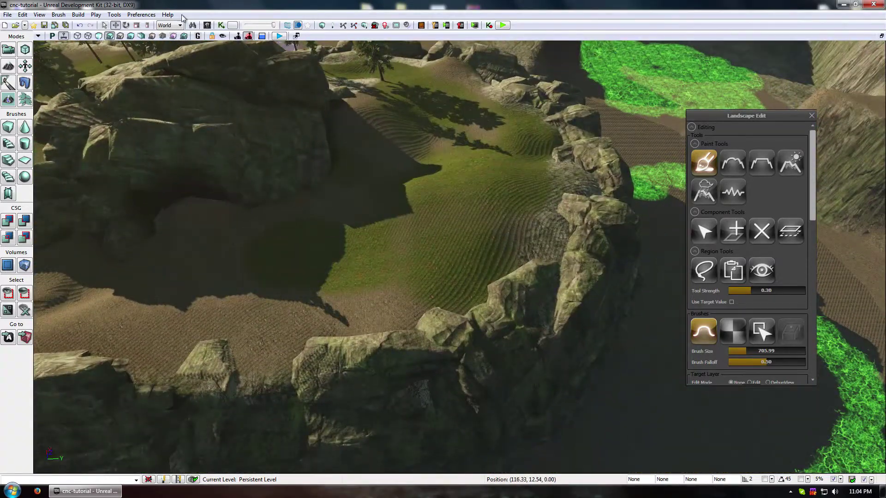
left_click_drag(292, 277, 323, 266)
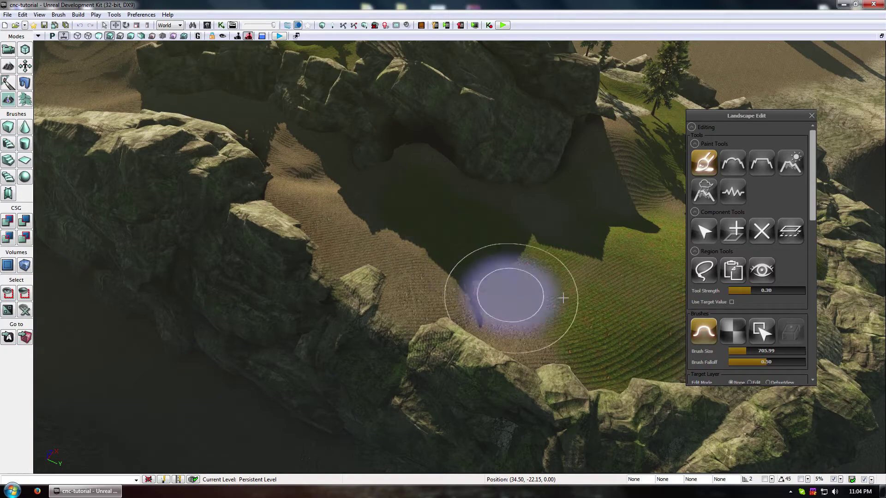
mouse_move(559, 326)
left_mouse_down()
mouse_move(518, 134)
mouse_move(445, 395)
mouse_move(451, 377)
mouse_move(351, 364)
mouse_move(247, 330)
left_mouse_up()
right_click_drag(447, 392, 453, 390)
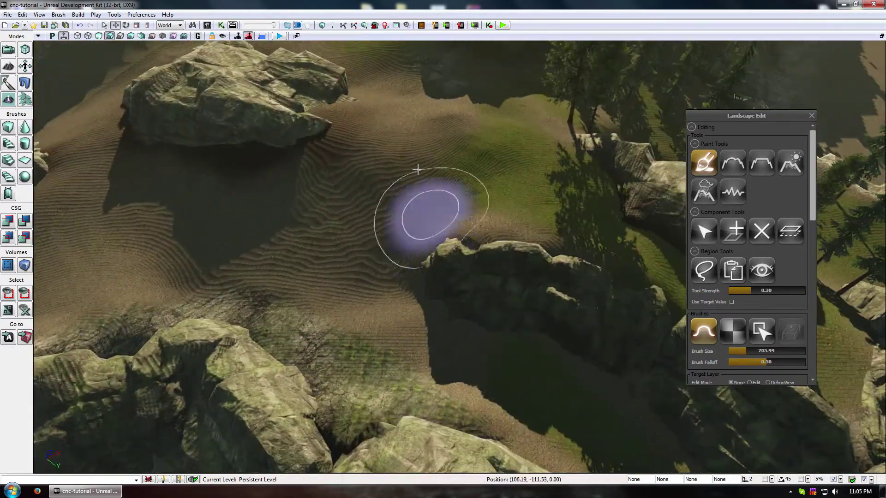
Step: Paint grass over the sandy dunes between the boulders and the surrounding rock ridge
mouse_move(414, 132)
left_mouse_down("ctrl")
mouse_move(388, 124)
mouse_move(298, 188)
mouse_move(226, 273)
mouse_move(455, 397)
mouse_move(448, 362)
mouse_move(269, 201)
mouse_move(237, 244)
mouse_move(148, 256)
left_mouse_up("ctrl")
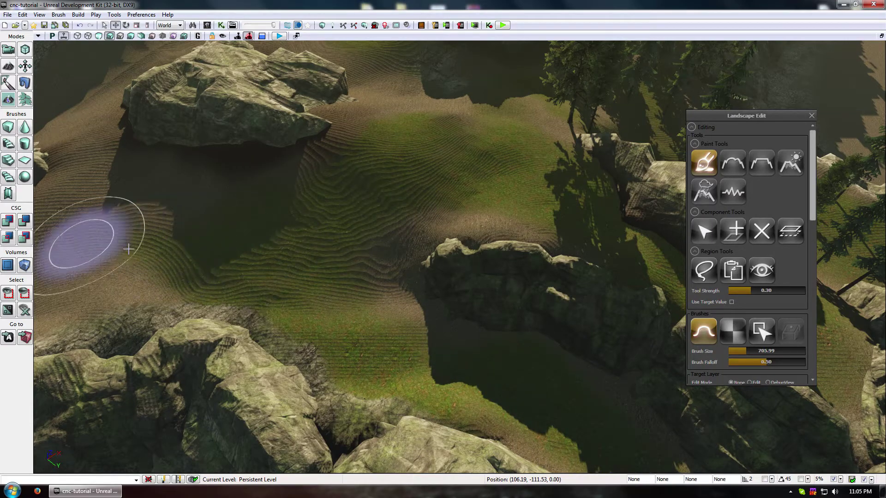
mouse_move(286, 277)
right_mouse_down()
mouse_move(268, 276)
mouse_move(281, 275)
right_mouse_up()
left_click_drag(231, 279, 582, 226, "ctrl")
mouse_move(260, 291)
left_mouse_down("ctrl")
mouse_move(388, 286)
mouse_move(517, 256)
left_mouse_up("ctrl")
mouse_move(404, 267)
left_mouse_down("ctrl")
mouse_move(627, 233)
mouse_move(276, 281)
left_mouse_up("ctrl")
right_click_drag(368, 258, 365, 241)
mouse_move(368, 203)
left_mouse_down("ctrl")
mouse_move(395, 142)
mouse_move(364, 198)
left_mouse_up("ctrl")
mouse_move(418, 294)
left_mouse_down("ctrl")
mouse_move(402, 239)
mouse_move(433, 265)
left_mouse_up("ctrl")
mouse_move(489, 328)
right_mouse_down()
mouse_move(485, 318)
mouse_move(484, 327)
right_mouse_up()
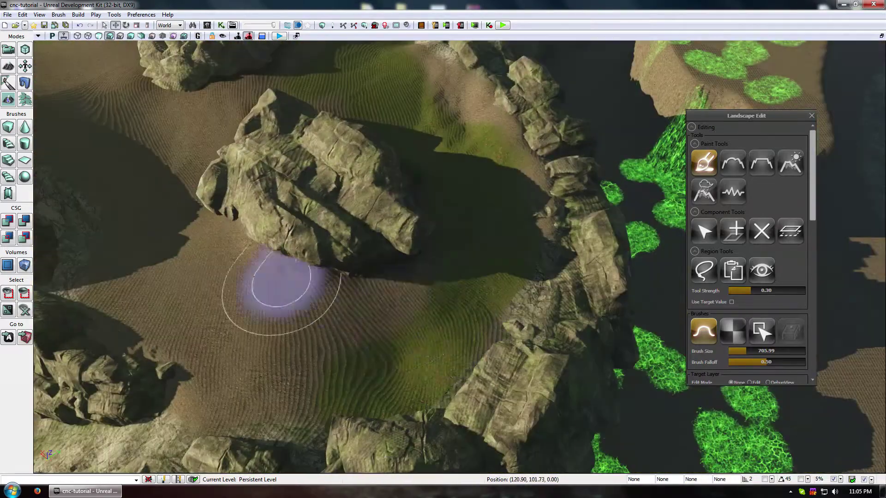
Step: Cover the remaining sand around the large central boulder with grass
mouse_move(100, 116)
left_mouse_down("ctrl")
mouse_move(95, 103)
mouse_move(92, 115)
left_mouse_up("ctrl")
mouse_move(180, 124)
left_mouse_down("ctrl")
mouse_move(148, 286)
mouse_move(192, 267)
mouse_move(359, 322)
mouse_move(300, 363)
mouse_move(267, 361)
left_mouse_up("ctrl")
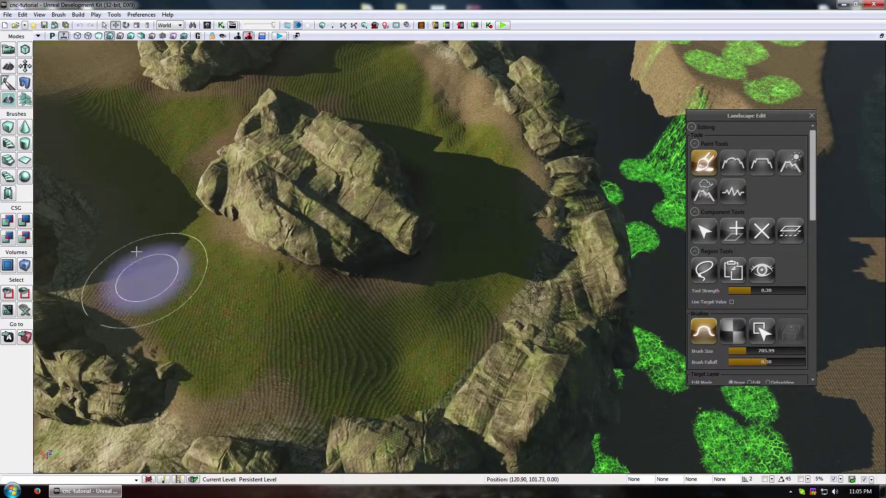
left_click_drag(249, 277, 228, 281, "ctrl")
Step: Paint grass across the rippled sand slope below the dome building
right_click_drag(226, 281, 188, 143)
mouse_move(261, 318)
left_mouse_down("ctrl")
mouse_move(297, 279)
mouse_move(300, 109)
mouse_move(319, 74)
left_mouse_up("ctrl")
left_click_drag(314, 104, 315, 263, "ctrl")
mouse_move(384, 131)
left_mouse_down("ctrl")
mouse_move(348, 179)
mouse_move(316, 258)
mouse_move(338, 194)
left_mouse_up("ctrl")
left_click_drag(338, 285, 477, 282, "ctrl")
left_click_drag(418, 302, 317, 429, "ctrl")
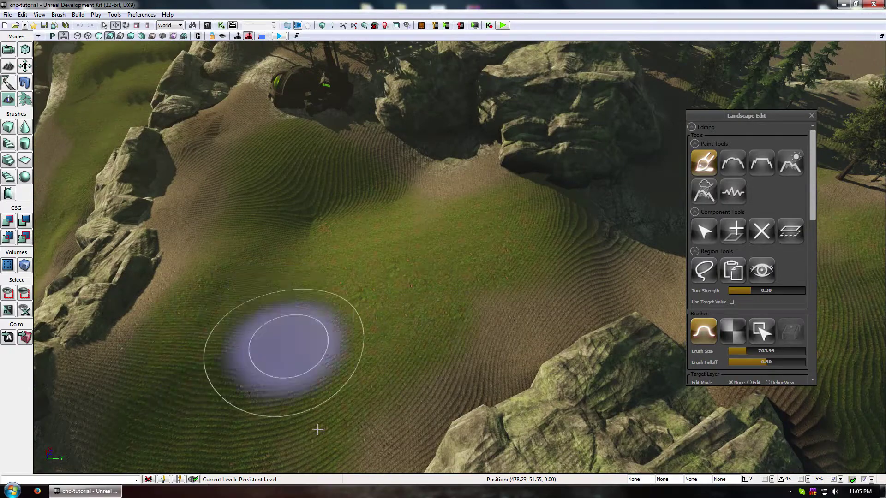
left_click_drag(255, 370, 254, 371, "ctrl")
Step: Extend the grass up around the dome building at the forest's edge
mouse_move(255, 371)
left_mouse_down()
mouse_move(239, 323)
mouse_move(265, 280)
left_mouse_up()
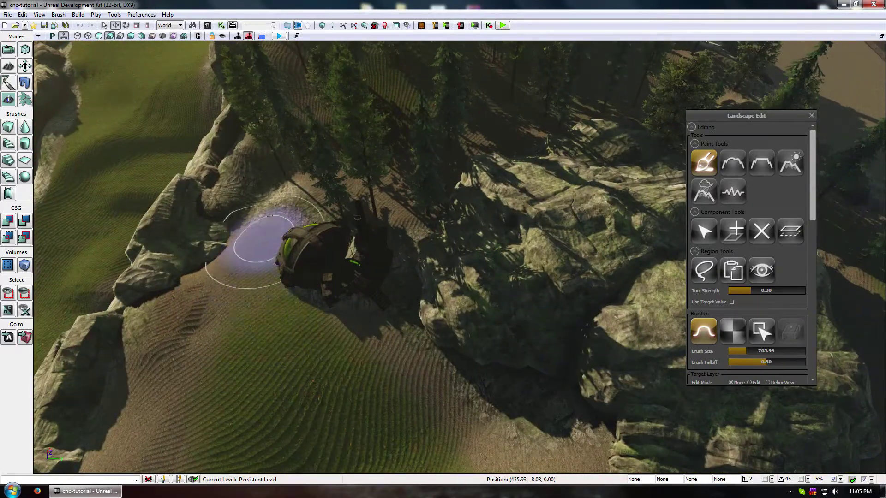
mouse_move(396, 403)
left_mouse_down("ctrl")
mouse_move(381, 418)
mouse_move(358, 310)
mouse_move(387, 313)
left_mouse_up("ctrl")
left_click_drag(388, 314, 390, 317, "ctrl")
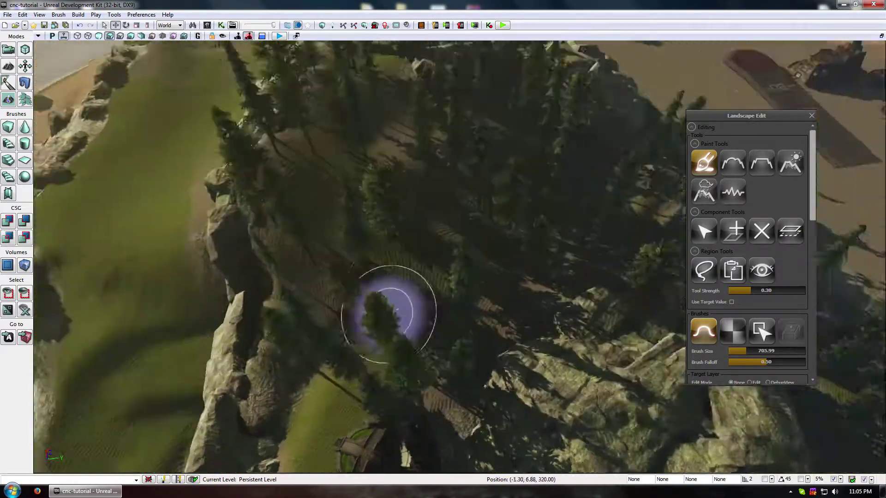
Step: Fill the leftover sandy gaps between the plateau's boulders and rock walls with grass
right_click_drag(389, 316, 372, 422)
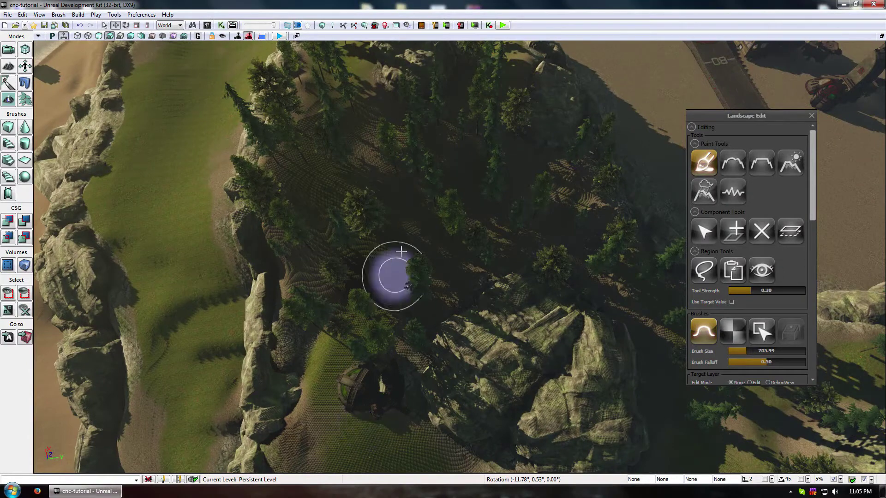
left_click_drag(429, 210, 429, 250)
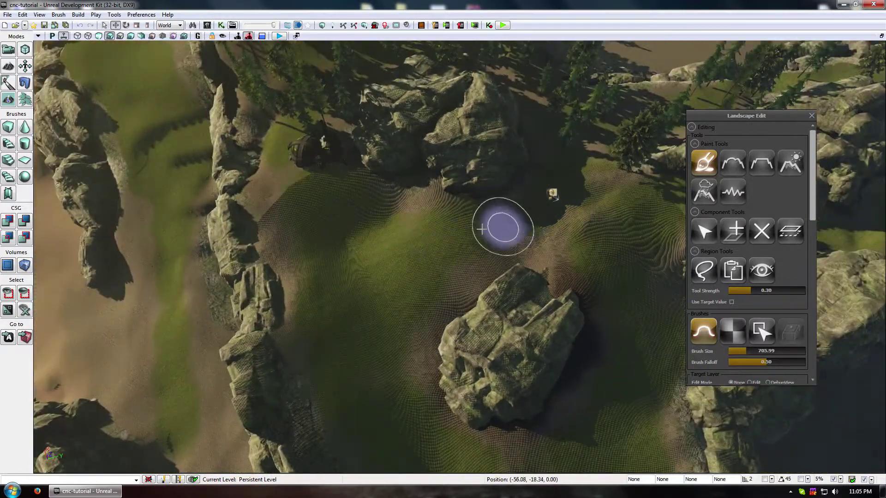
mouse_move(567, 219)
left_mouse_down()
mouse_move(510, 215)
mouse_move(505, 259)
mouse_move(498, 196)
left_mouse_up()
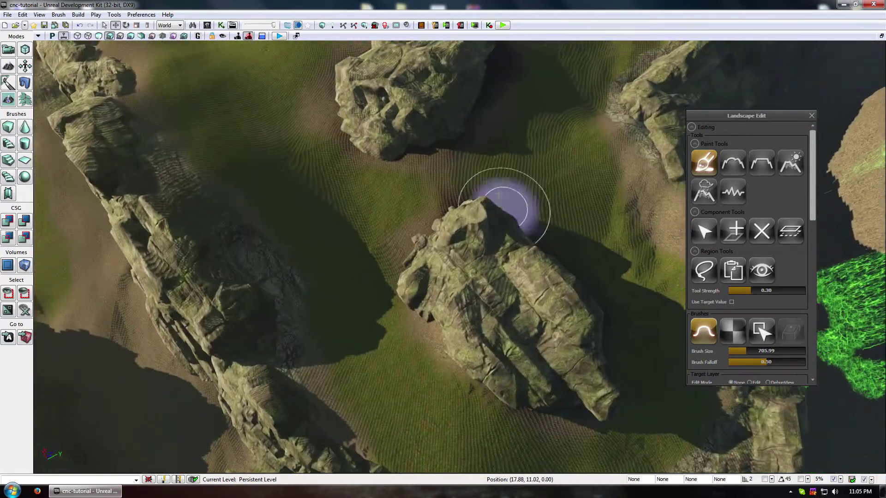
mouse_move(616, 79)
left_mouse_down()
mouse_move(480, 234)
mouse_move(561, 316)
mouse_move(468, 93)
left_mouse_up()
mouse_move(450, 219)
left_mouse_down()
mouse_move(444, 130)
mouse_move(454, 197)
left_mouse_up()
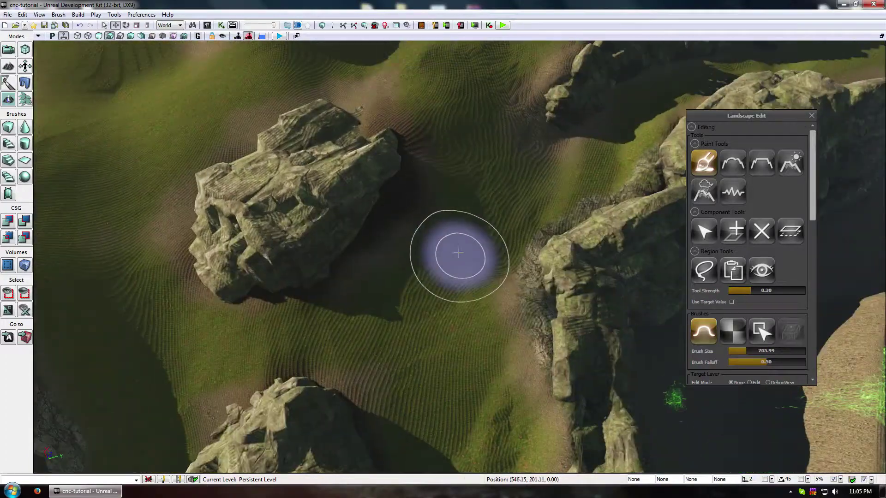
right_click_drag(459, 253, 454, 175)
mouse_move(455, 175)
left_mouse_down()
mouse_move(447, 377)
mouse_move(392, 257)
left_mouse_up()
mouse_move(392, 257)
right_mouse_down()
mouse_move(336, 237)
mouse_move(400, 263)
right_mouse_up()
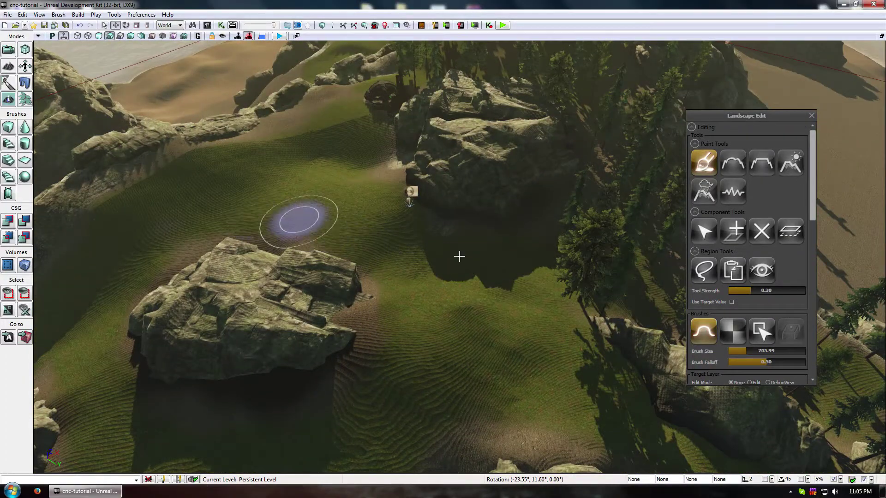
Step: Paint grass on the ground beneath the forest trees behind the large rocks
mouse_move(784, 195)
left_mouse_down()
mouse_move(498, 316)
mouse_move(344, 362)
left_mouse_up()
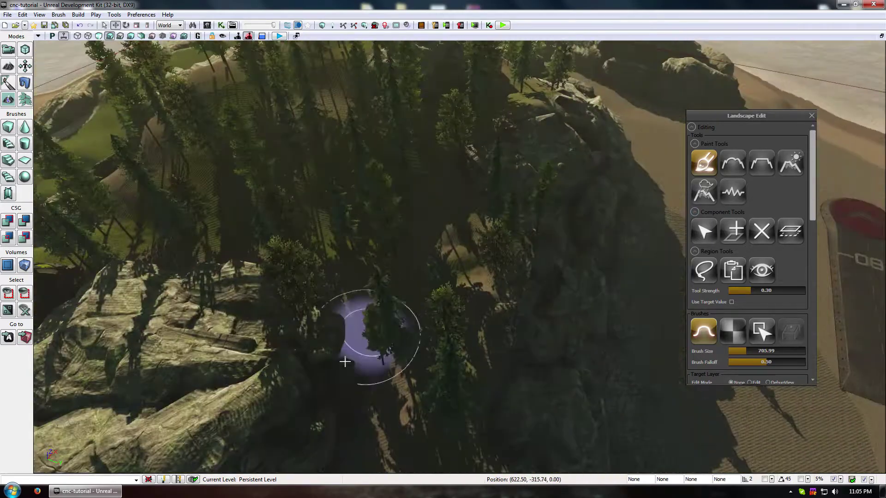
mouse_move(352, 224)
left_mouse_down()
mouse_move(296, 228)
mouse_move(89, 300)
left_mouse_up()
right_click_drag(89, 300, 363, 256)
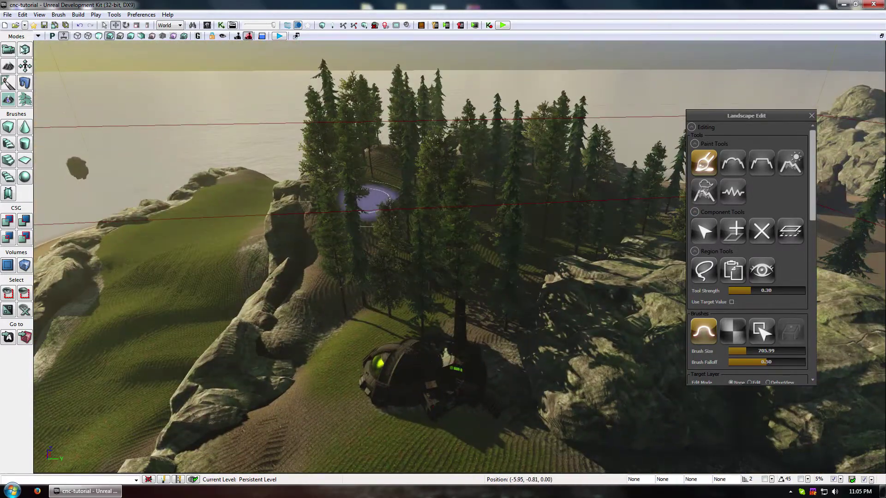
Step: Check the viewport's advanced show flags and switch the viewport to unlit shading to inspect the forest floor
left_click(39, 36)
mouse_move(62, 84)
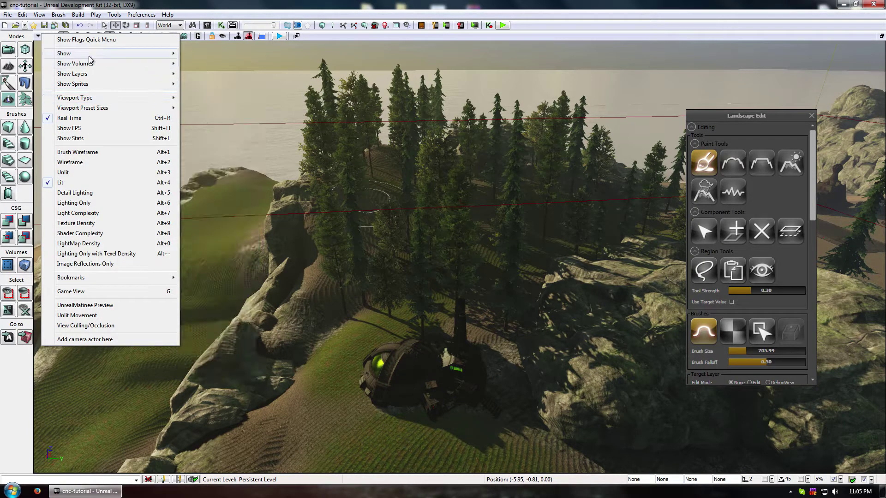
mouse_move(89, 55)
mouse_move(209, 227)
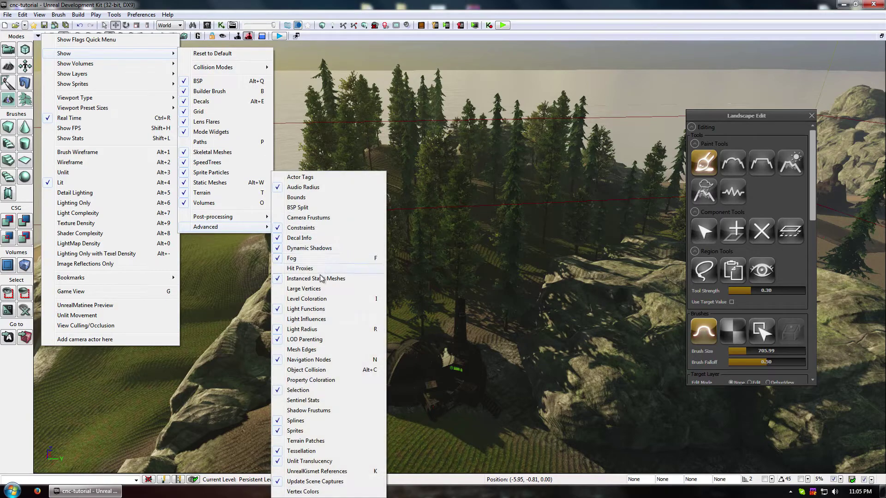
left_click(320, 279)
middle_click_drag(388, 266, 406, 324)
mouse_move(406, 324)
right_mouse_down()
mouse_move(413, 350)
mouse_move(389, 323)
right_mouse_up()
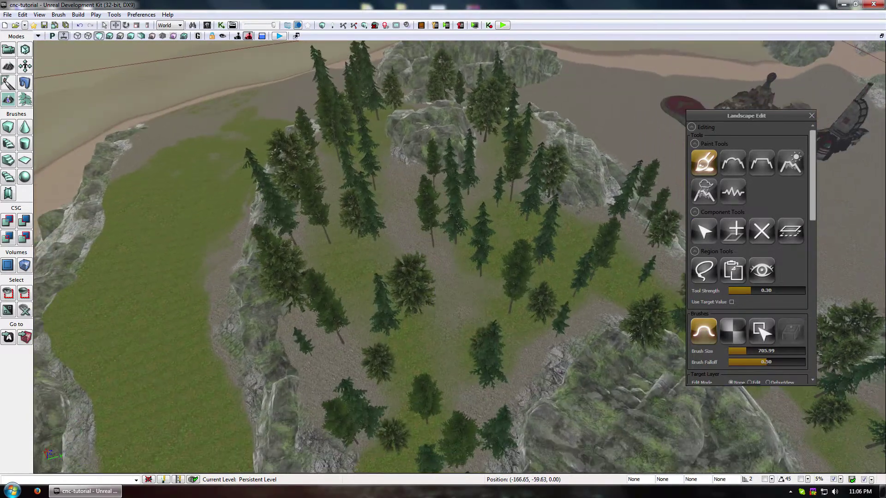
Step: Hide the instanced static meshes in the viewport and cover the bare forest floor they occupied with grass1
left_click(38, 37)
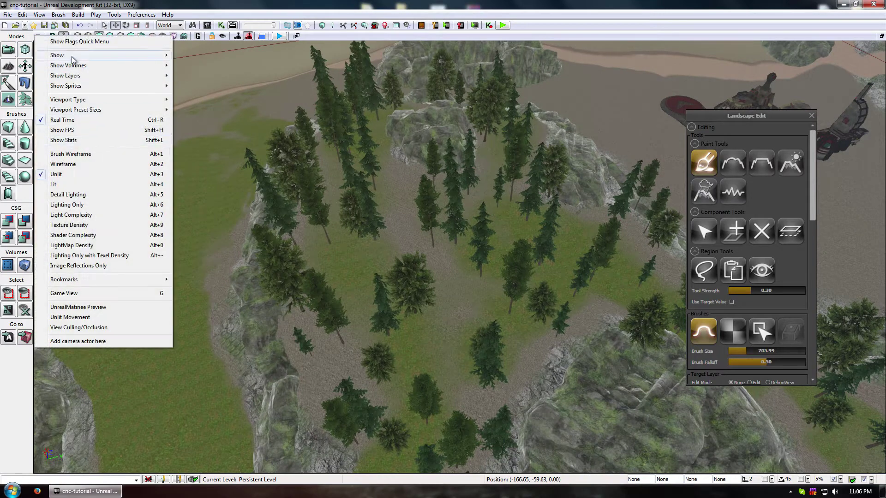
mouse_move(72, 56)
mouse_move(199, 229)
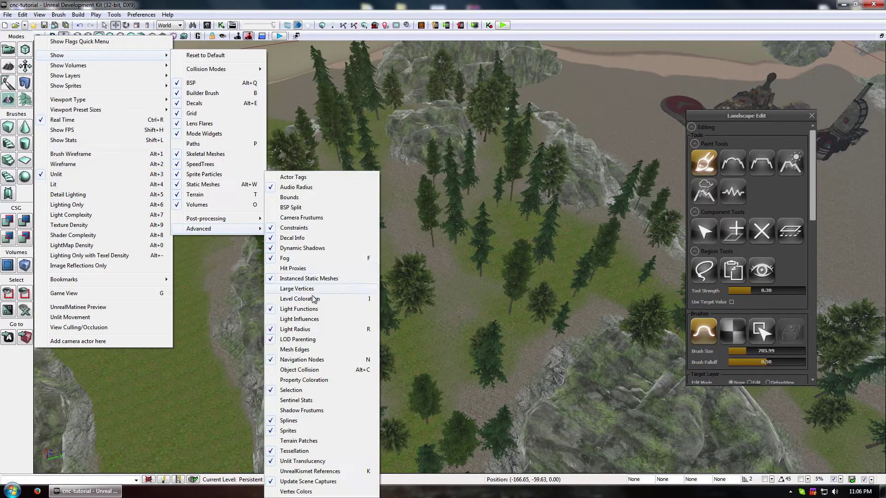
left_click(299, 278)
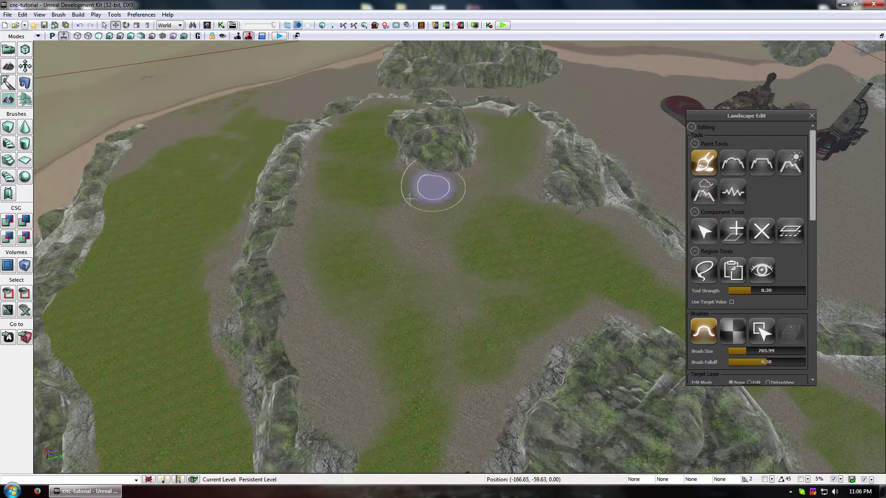
mouse_move(409, 199)
left_mouse_down("ctrl")
mouse_move(446, 280)
mouse_move(422, 415)
left_mouse_up("ctrl")
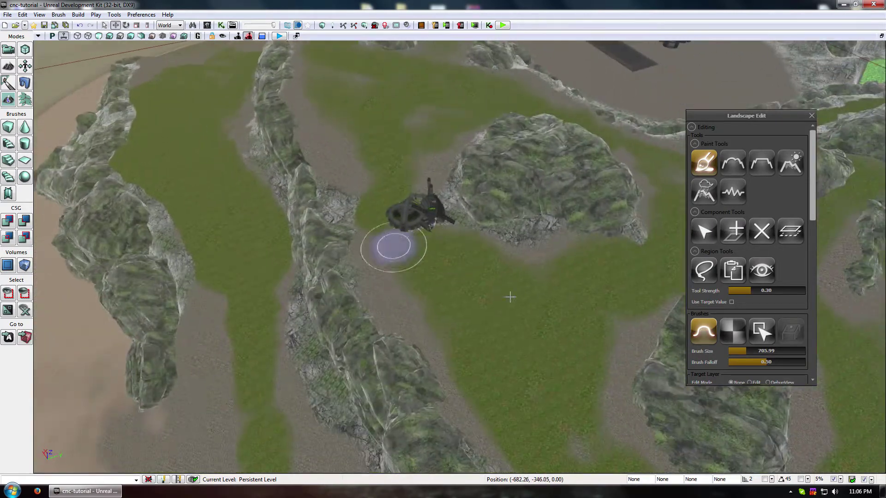
left_click_drag(516, 318, 561, 339)
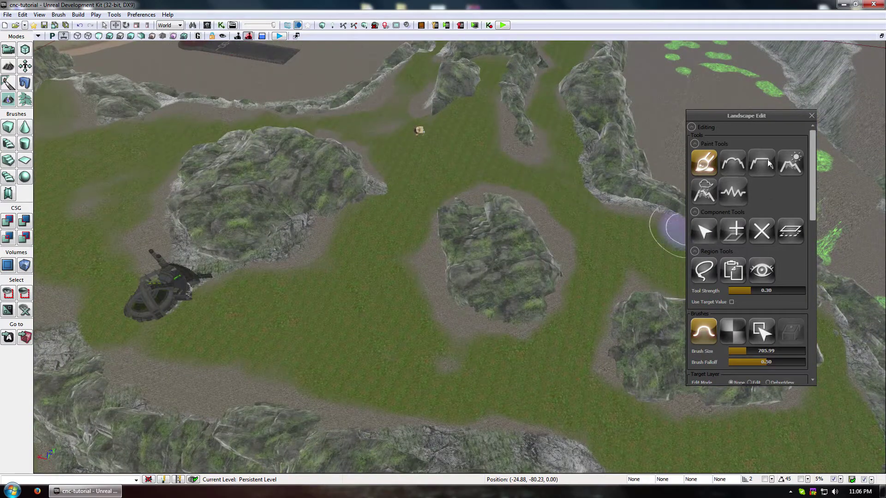
Step: Paint Mud1 lightly over the grass between the vehicle and the boulders, with tool strength 0.05 and brush size 843.13
left_click_drag(808, 143, 809, 215)
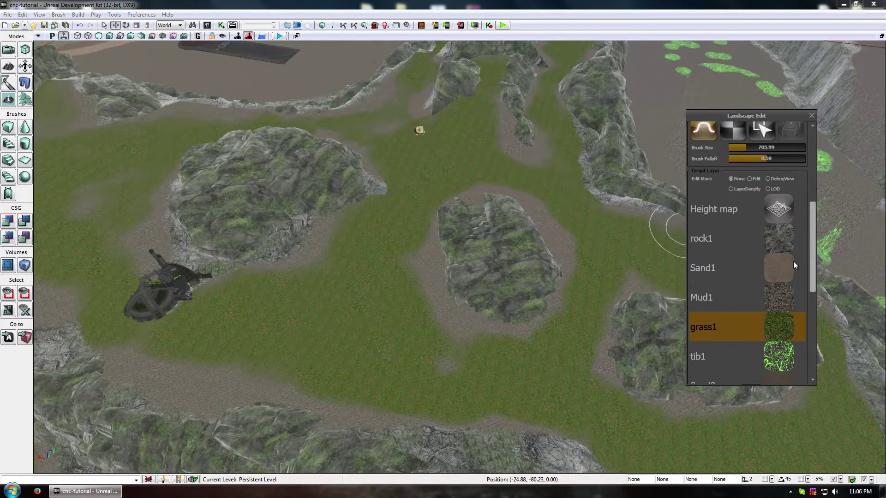
left_click(770, 285)
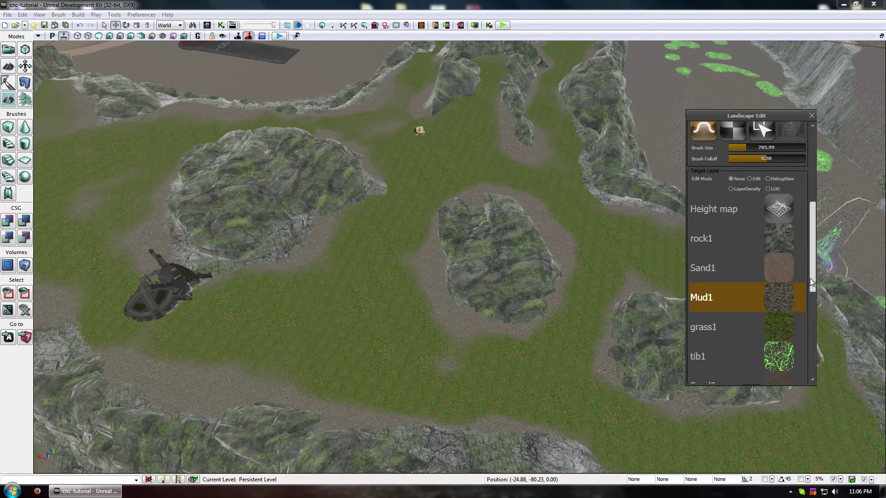
left_click_drag(810, 281, 808, 230)
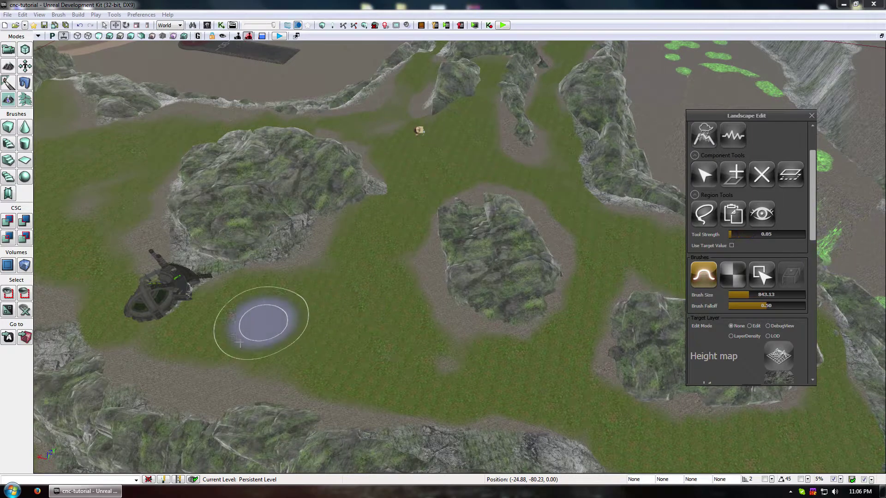
left_click_drag(357, 290, 480, 289, "ctrl")
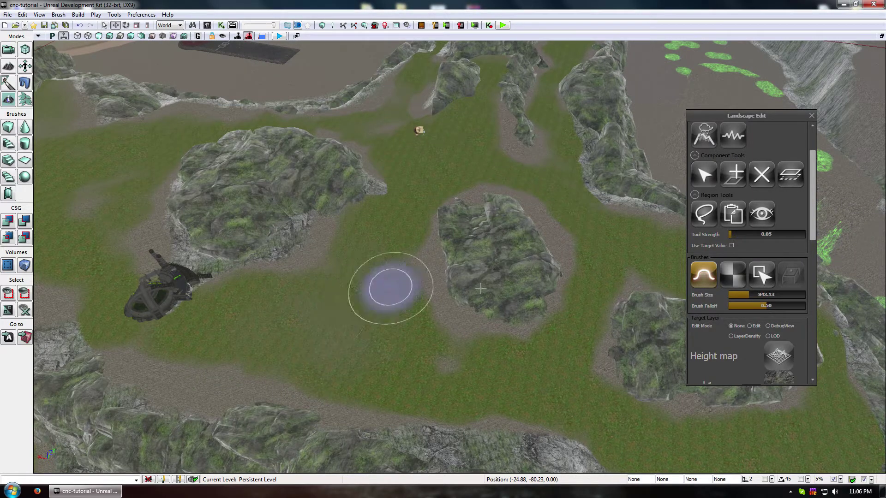
left_click_drag(367, 349, 362, 320, "ctrl")
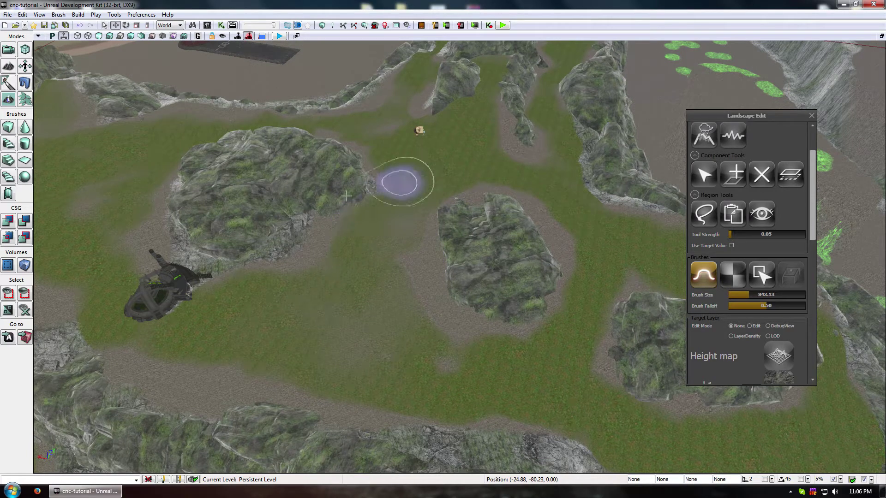
mouse_move(213, 346)
left_mouse_down("ctrl")
mouse_move(162, 376)
mouse_move(173, 367)
left_mouse_up("ctrl")
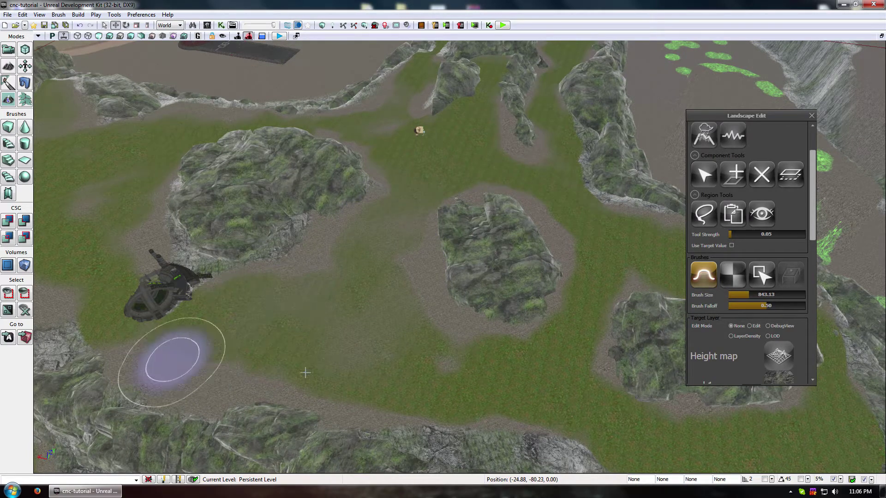
Step: Paint grass1 over the sandy strip between the vehicle and the nearby rock wall
left_click_drag(810, 234, 812, 270)
left_click(777, 361)
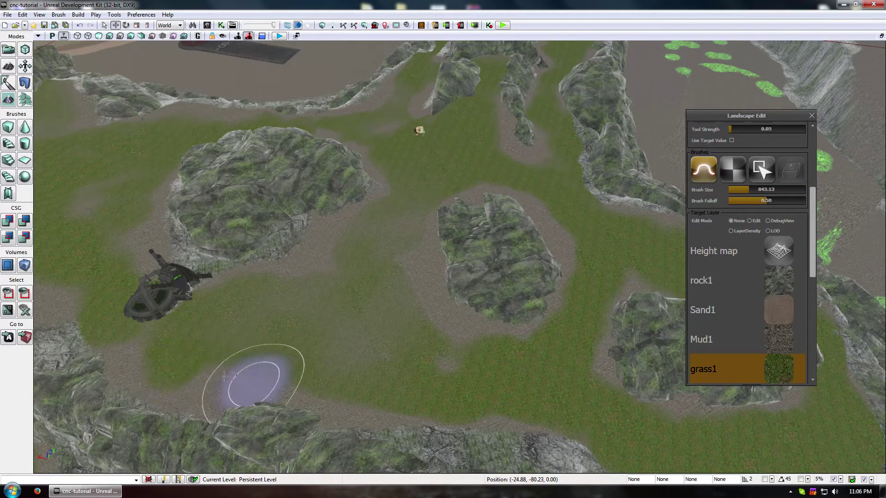
mouse_move(225, 376)
left_mouse_down("ctrl")
mouse_move(268, 364)
mouse_move(194, 371)
mouse_move(185, 350)
left_mouse_up("ctrl")
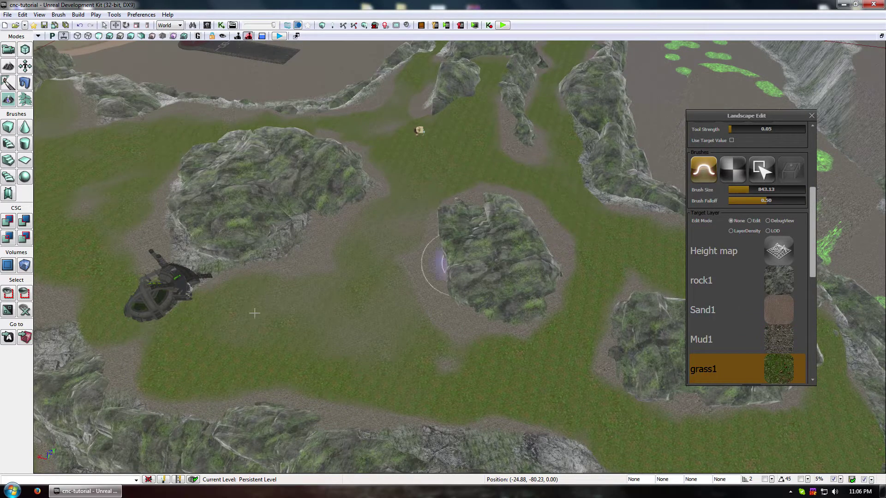
Step: Blend Mud1 into the fresh grass edge beside the vehicle, then make grass1 the target layer again
left_click(779, 289)
left_click(777, 348)
mouse_move(178, 332)
left_mouse_down()
mouse_move(178, 375)
mouse_move(194, 375)
left_mouse_up()
left_click(774, 366)
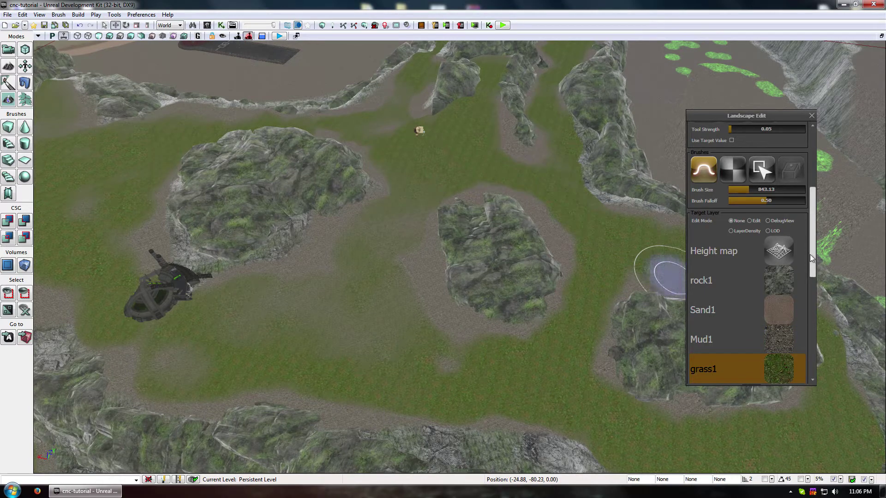
Step: Choose the grass2 layer and break up the grass around the boulders near the curved rock wall with it
left_click_drag(810, 258, 815, 296)
left_click(774, 342)
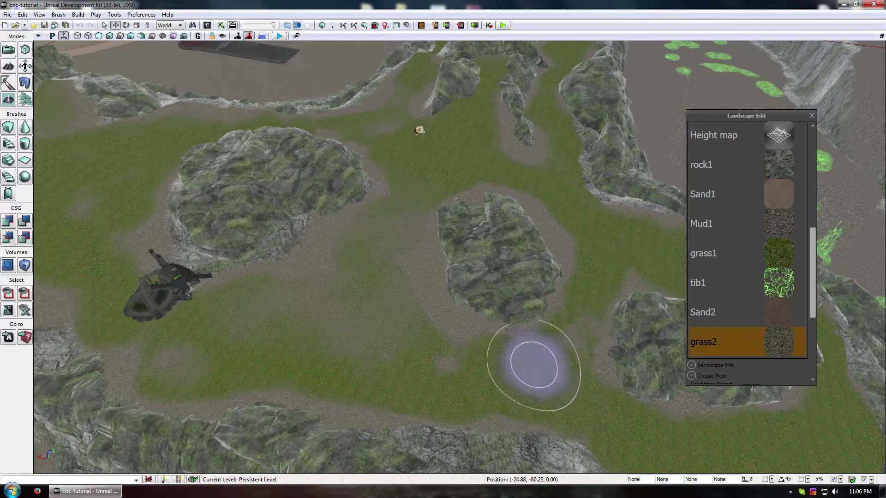
right_click_drag(369, 257, 427, 295)
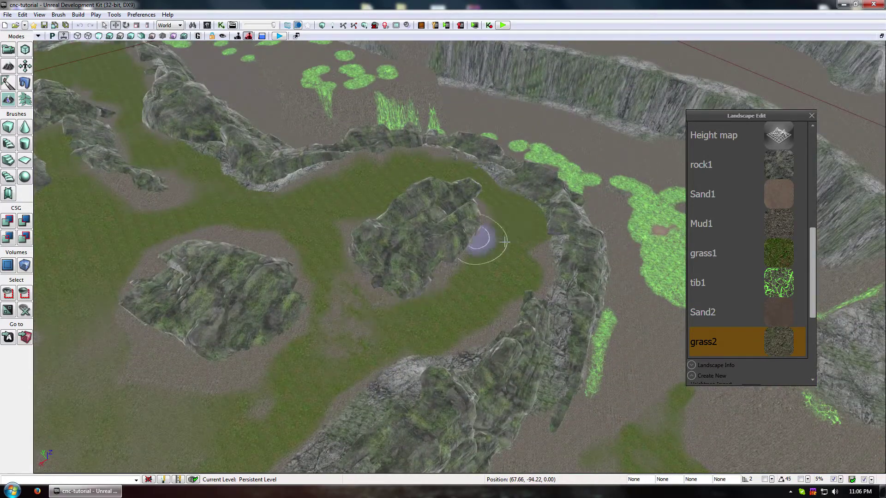
left_click_drag(504, 241, 489, 277, "ctrl")
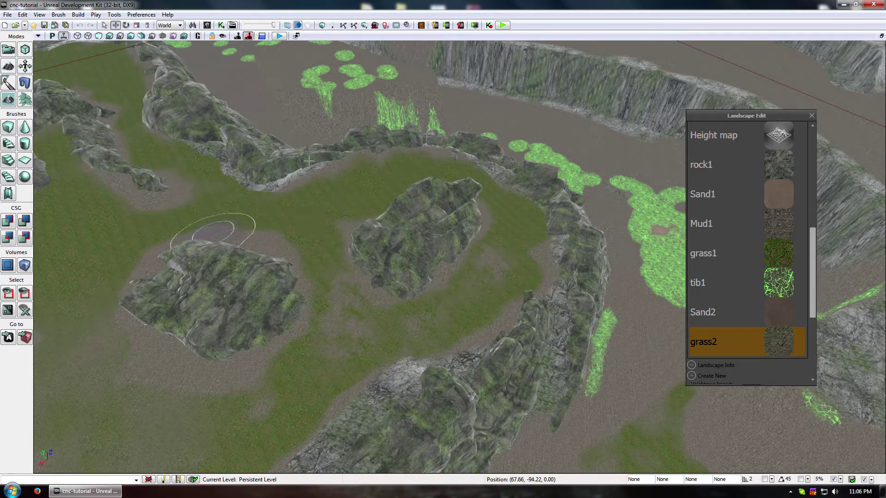
right_click(361, 211)
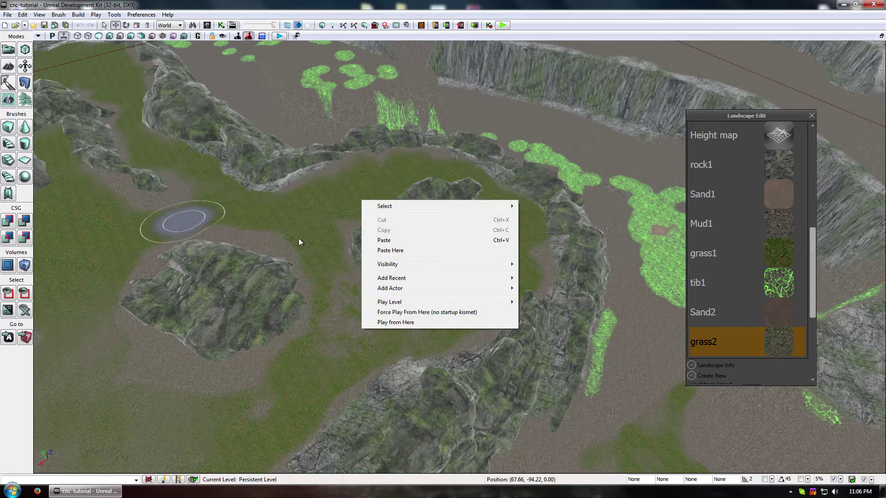
Step: Mottle the grass with grass2 from the central boulders to the rock-enclosed far end of the plateau
mouse_move(298, 238)
right_mouse_down()
mouse_move(306, 247)
mouse_move(255, 126)
mouse_move(442, 254)
right_mouse_up()
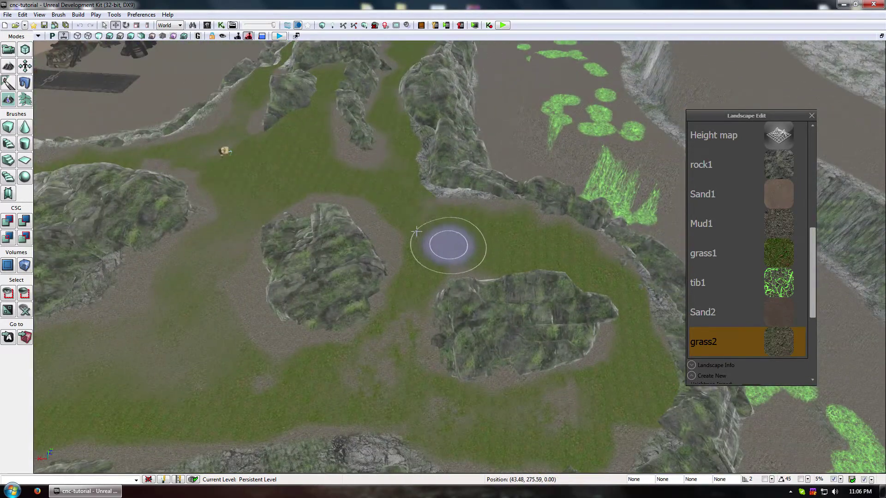
right_click_drag(484, 228, 471, 219)
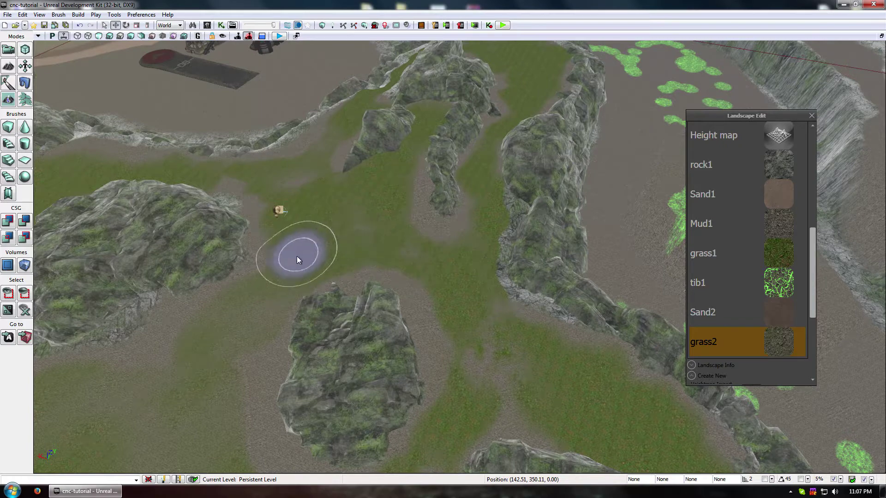
mouse_move(321, 315)
right_mouse_down()
mouse_move(369, 351)
mouse_move(421, 411)
right_mouse_up()
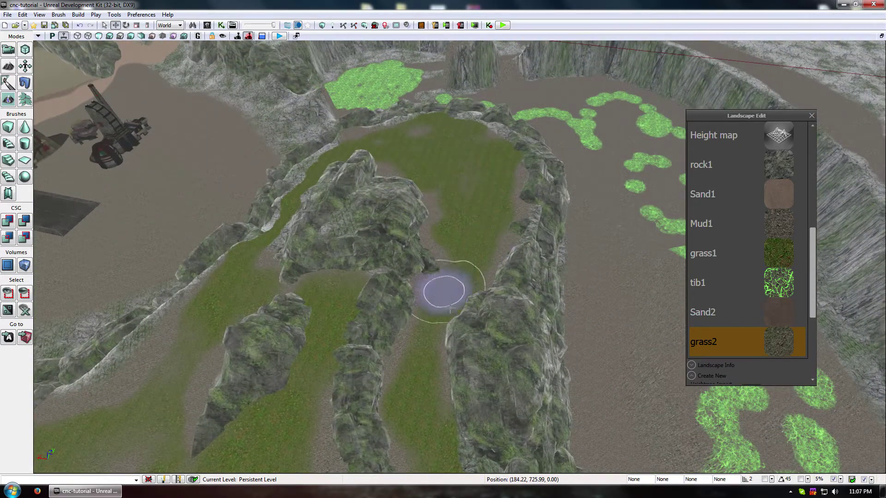
mouse_move(443, 291)
right_mouse_down()
mouse_move(443, 303)
mouse_move(417, 296)
right_mouse_up()
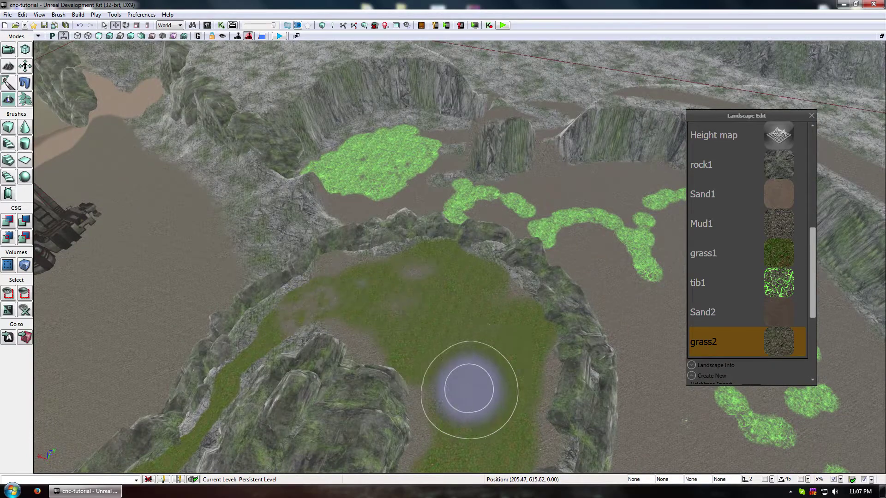
right_click_drag(468, 385, 406, 297)
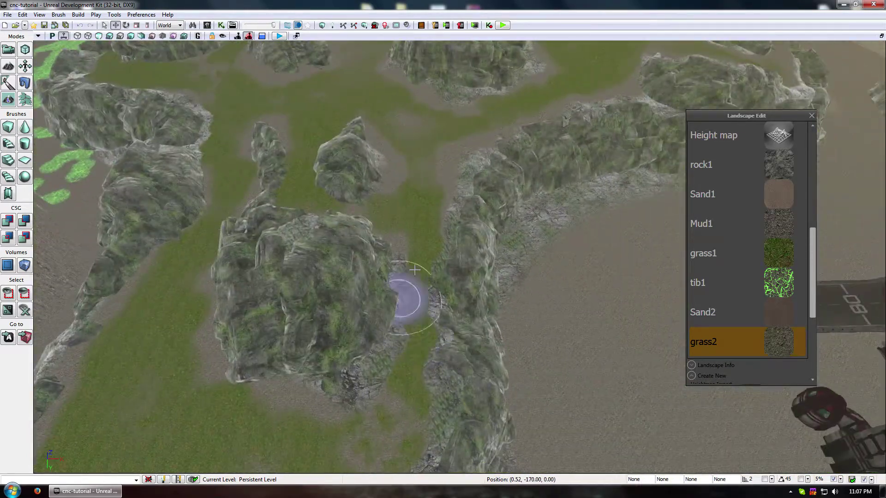
Step: Dab grass2 along the narrow passage beside the large boulder and in the gap between the two tall rocks
right_click_drag(424, 431, 412, 431)
left_click_drag(412, 431, 411, 410)
left_click_drag(400, 351, 402, 328, "ctrl")
left_click(97, 393, "ctrl")
left_click(267, 227, "ctrl")
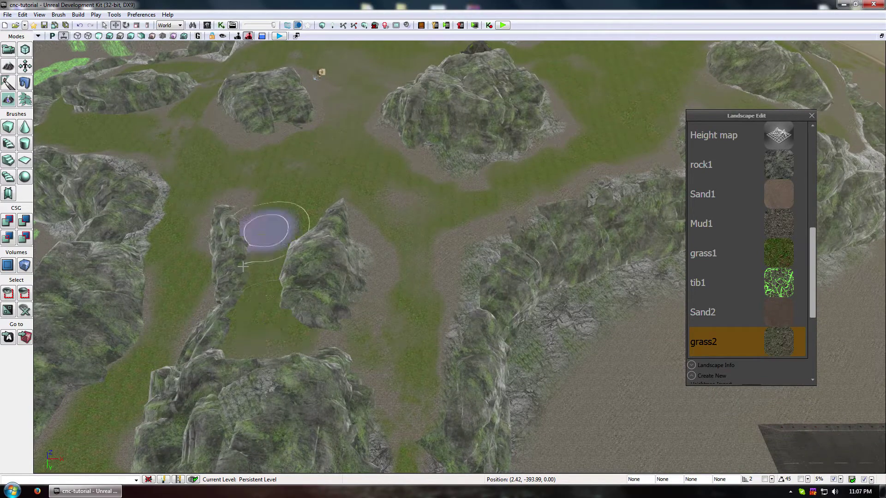
left_click(288, 222, "ctrl")
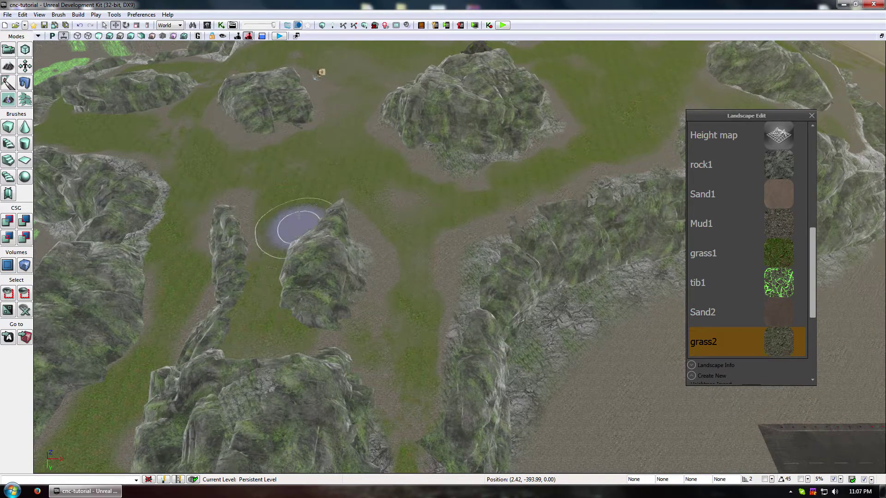
left_click(271, 195, "ctrl")
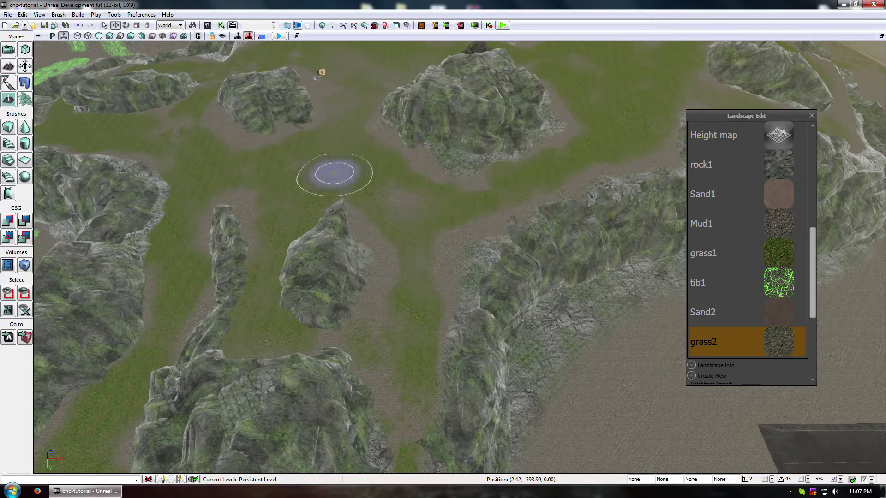
Step: Paint grass2 across the open ground beyond the tall rocks and along the path around the big boulder
left_click_drag(256, 164, 376, 180, "ctrl")
left_click_drag(392, 178, 410, 157)
left_click_drag(433, 223, 363, 261, "ctrl")
left_click(339, 210, "ctrl")
left_click(488, 171, "ctrl")
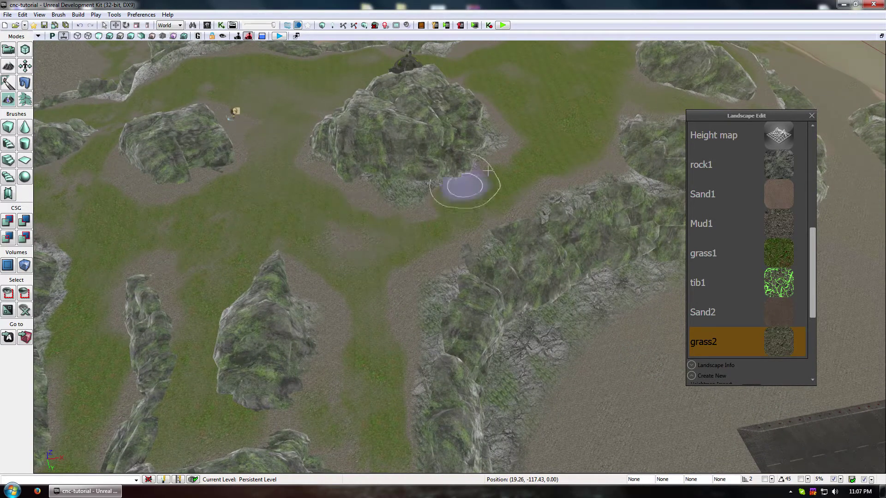
left_click_drag(512, 168, 574, 136, "ctrl")
left_click(564, 98, "ctrl")
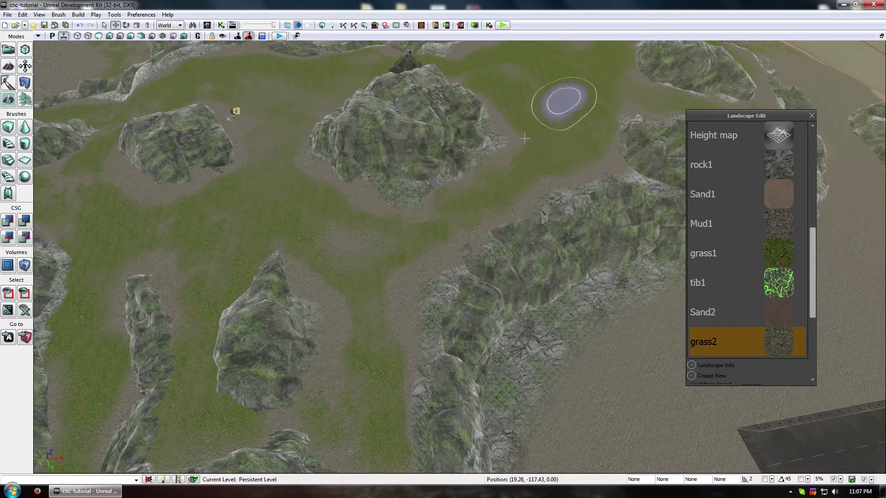
Step: Break up the grass in the wide clearing beside the vehicle with dabs of grass2
left_click_drag(563, 99, 341, 270)
right_click_drag(341, 270, 346, 293)
left_click(375, 162, "ctrl")
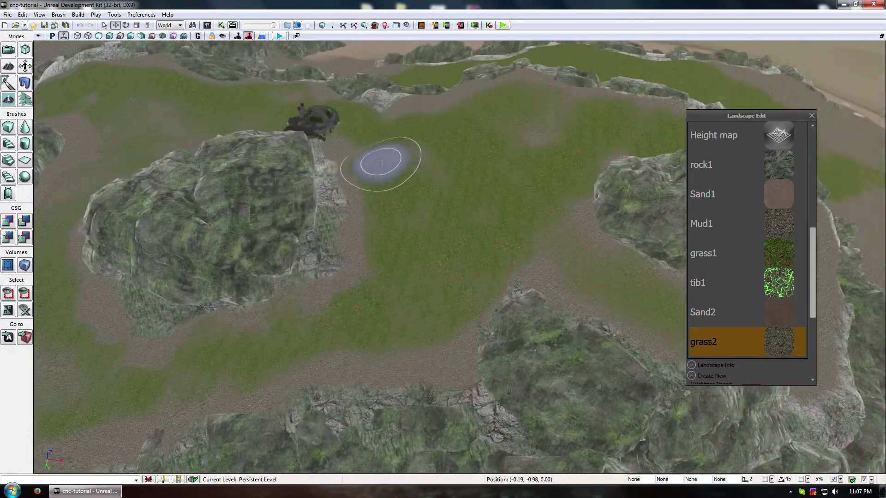
left_click(380, 178, "ctrl")
left_click(485, 174, "ctrl")
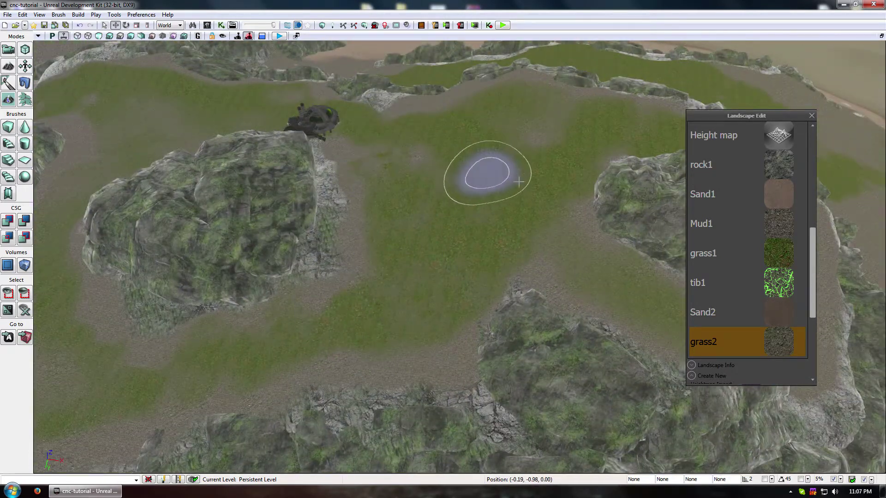
left_click(493, 203, "ctrl")
Step: Dab grass2 over the cleared forest floor around the boulder near the plateau's outer rock rim
mouse_move(494, 203)
right_mouse_down()
mouse_move(490, 148)
mouse_move(554, 123)
mouse_move(519, 286)
right_mouse_up()
left_click(453, 302, "ctrl")
left_click(382, 161, "ctrl")
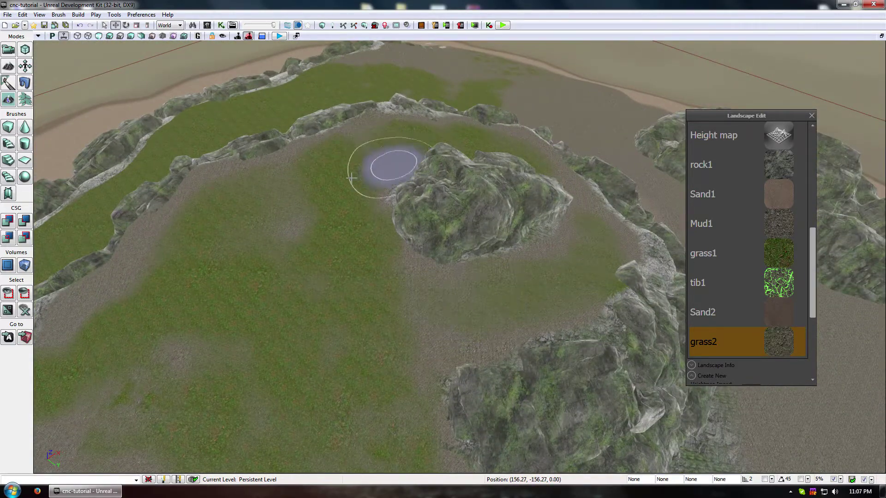
left_click(306, 192, "ctrl")
left_click(223, 194, "ctrl")
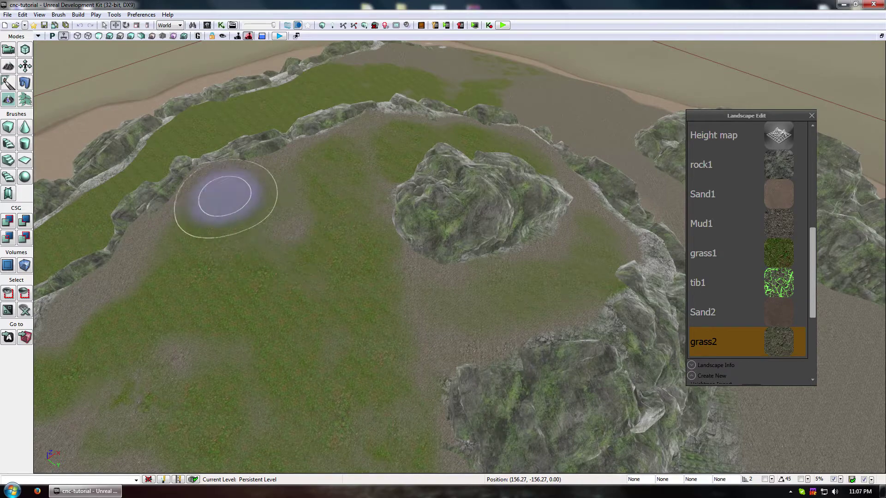
left_click(138, 302, "ctrl")
Step: Add more grass2 variation to the clearing between the vehicle and the surrounding boulders
mouse_move(229, 261)
right_mouse_down()
mouse_move(336, 233)
mouse_move(306, 187)
right_mouse_up()
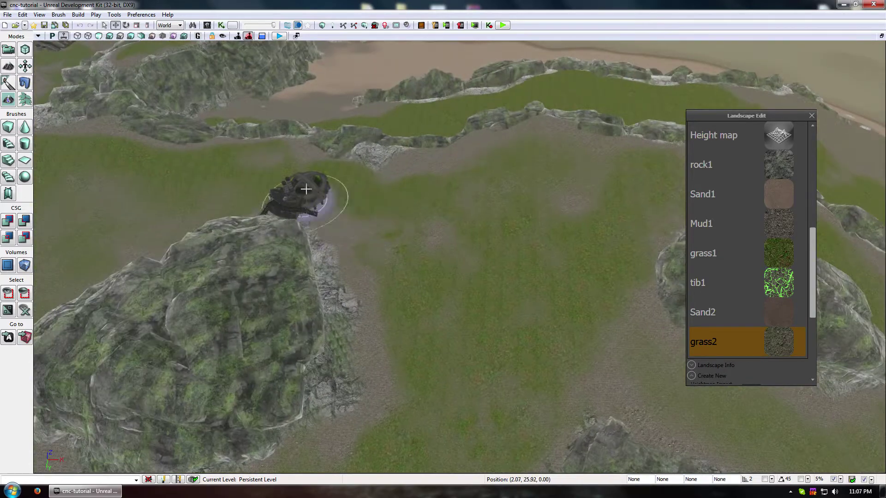
left_click(453, 227, "ctrl")
mouse_move(453, 227)
right_mouse_down()
mouse_move(436, 461)
mouse_move(442, 225)
right_mouse_up()
left_click(436, 461, "ctrl")
left_click(338, 279, "ctrl")
Step: Paint grass2 patches over the grass at the plateau's far end, behind the largest boulder
left_click(89, 215, "ctrl")
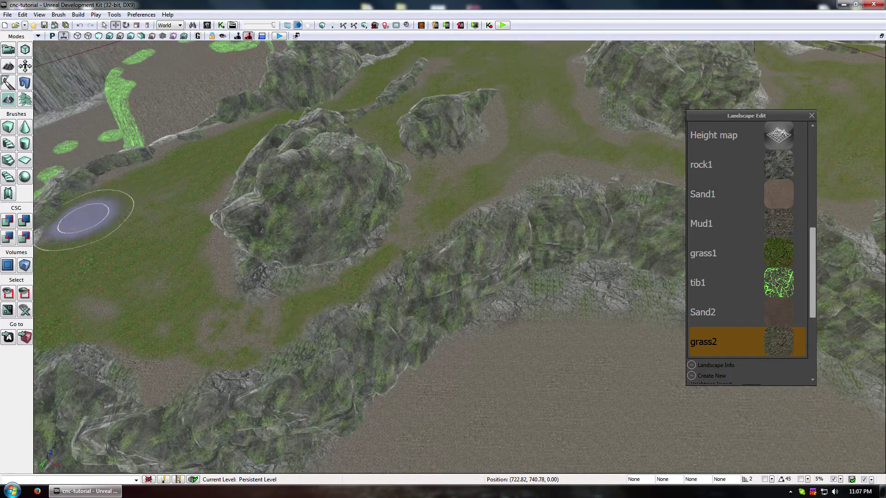
left_click_drag(118, 347, 198, 346, "ctrl")
mouse_move(198, 346)
right_mouse_down()
mouse_move(320, 206)
mouse_move(338, 296)
right_mouse_up()
left_click(321, 206, "ctrl")
left_click(427, 317, "ctrl")
left_click(409, 248, "ctrl")
Step: Dab grass2 along the narrow grassy corridor between the outer rock wall and the tall rocks
mouse_move(366, 257)
right_mouse_down()
mouse_move(410, 247)
mouse_move(377, 330)
mouse_move(409, 196)
right_mouse_up()
left_click(366, 206, "ctrl")
left_click(376, 384, "ctrl")
left_click(409, 196, "ctrl")
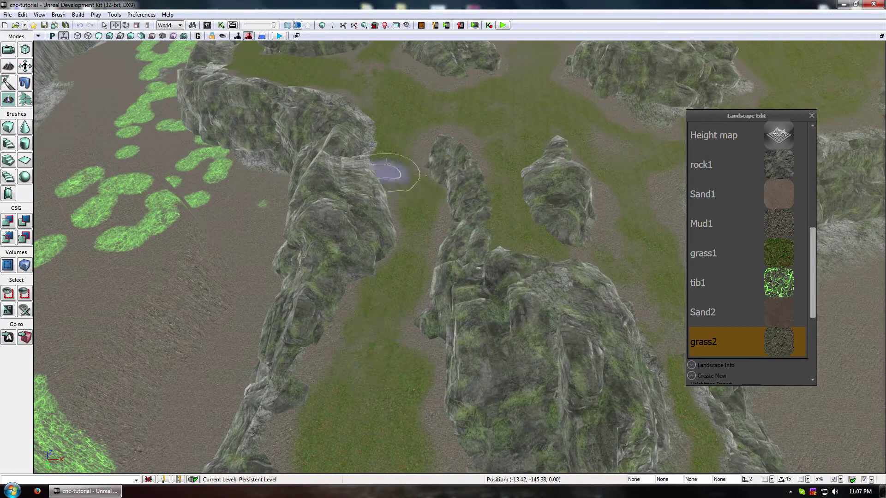
Step: Dab grass2 over the grass around the elongated boulder and the inner edge of the curved outer rock wall
mouse_move(392, 148)
right_mouse_down()
mouse_move(396, 214)
mouse_move(376, 174)
right_mouse_up()
left_click(375, 223, "ctrl")
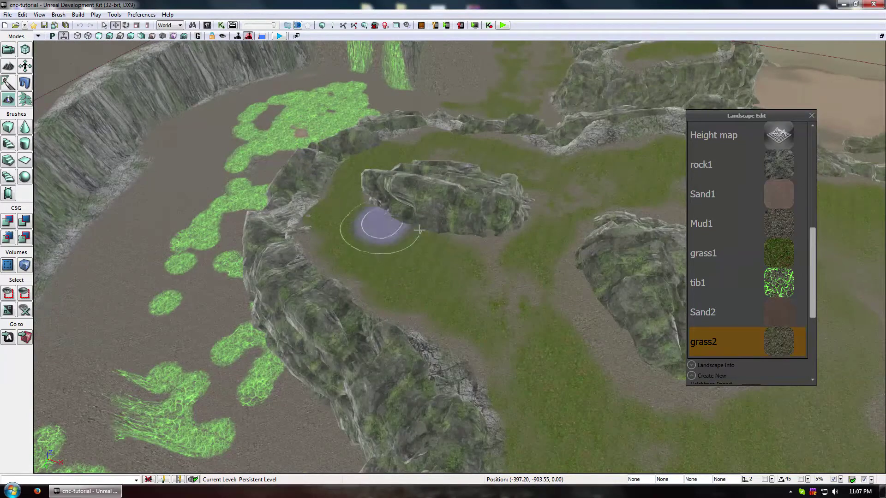
left_click(372, 266, "ctrl")
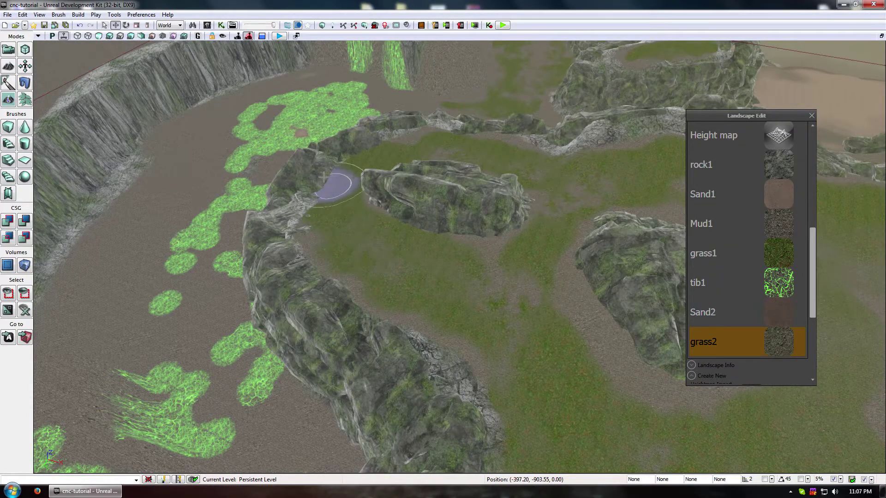
left_click(445, 385, "ctrl")
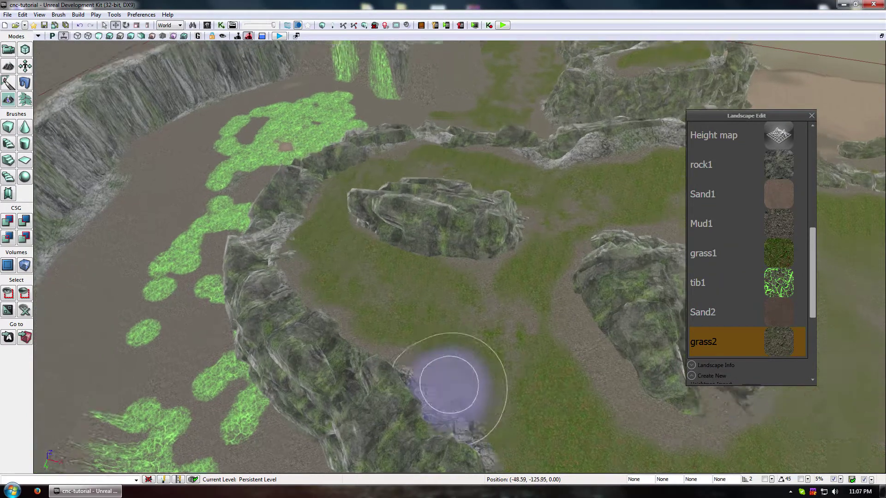
Step: Blend more grass2 into the grass strip between the elongated boulder and the plateau's far rock rim
right_click_drag(445, 386, 524, 346)
left_click(583, 218, "ctrl")
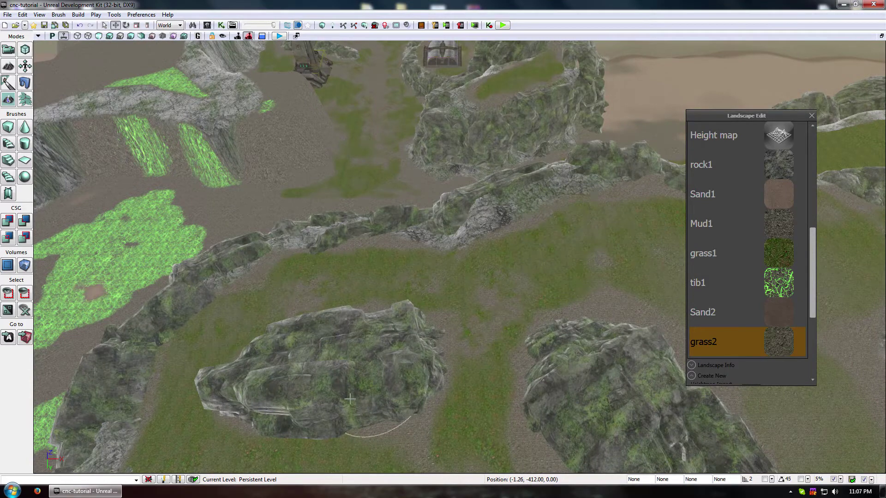
left_click(277, 278, "ctrl")
right_click_drag(301, 310, 405, 455)
left_click(405, 454, "ctrl")
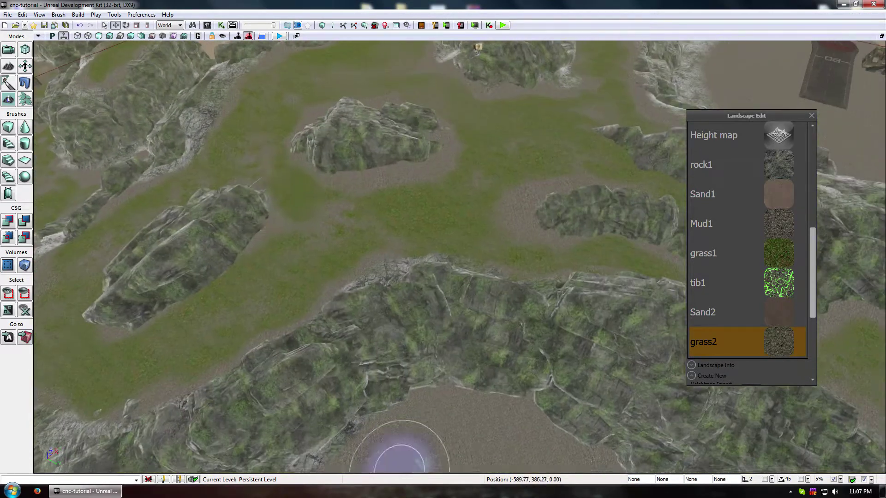
Step: Dab grass2 over the open grass junction between the plateau's central boulders
left_click(395, 203, "ctrl")
left_click(486, 198, "ctrl")
mouse_move(471, 242)
right_mouse_down()
mouse_move(486, 198)
mouse_move(376, 280)
right_mouse_up()
left_click(421, 257, "ctrl")
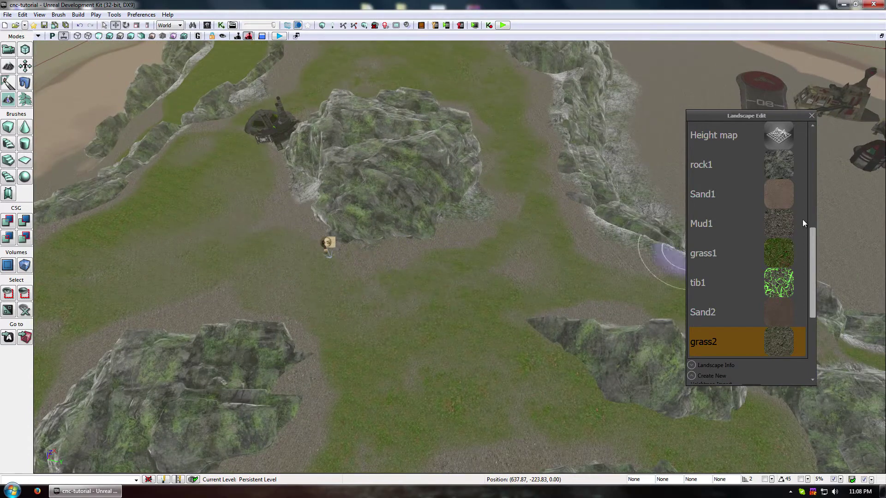
Step: Set up the paint brush for the rock1 layer with brush size 219 and tool strength 0.40
left_click(788, 174)
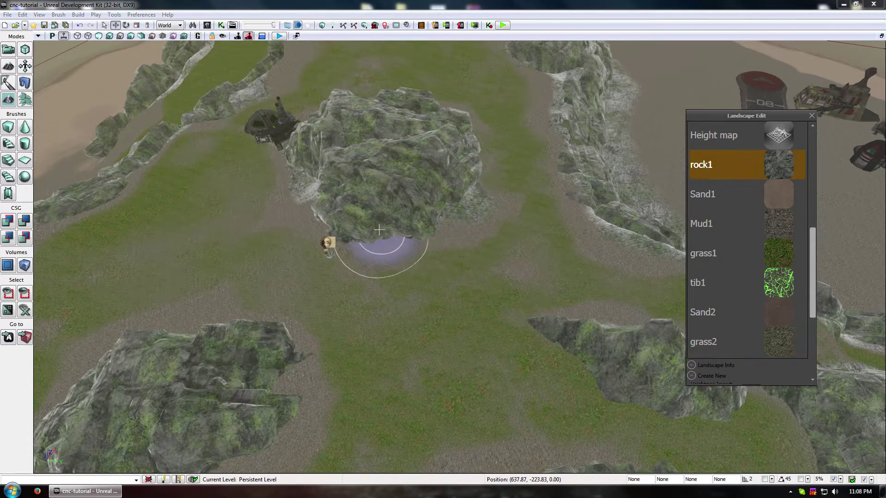
scroll(813, 258, "up", 3)
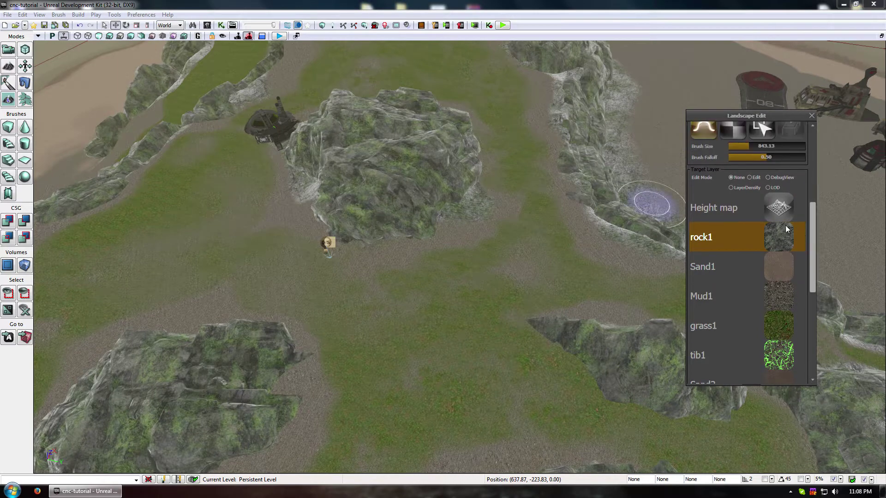
scroll(756, 212, "down", 2)
left_click_drag(813, 268, 818, 176)
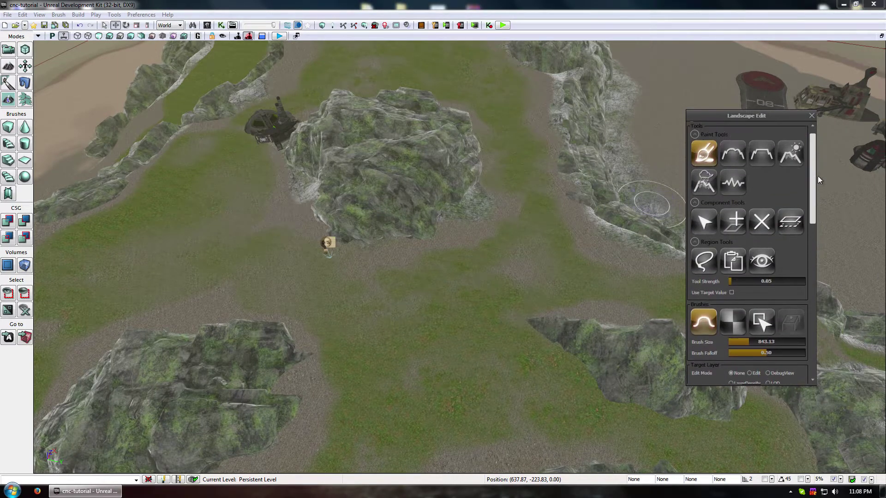
left_click(704, 163)
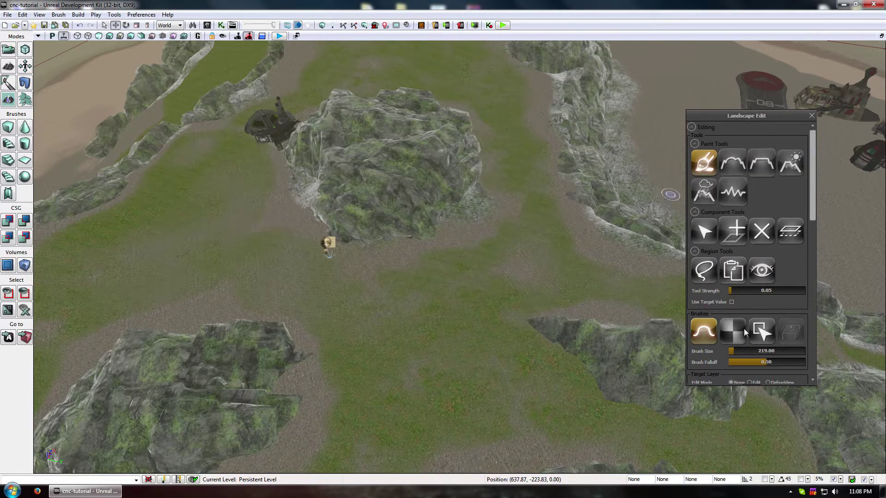
left_click_drag(735, 291, 758, 291)
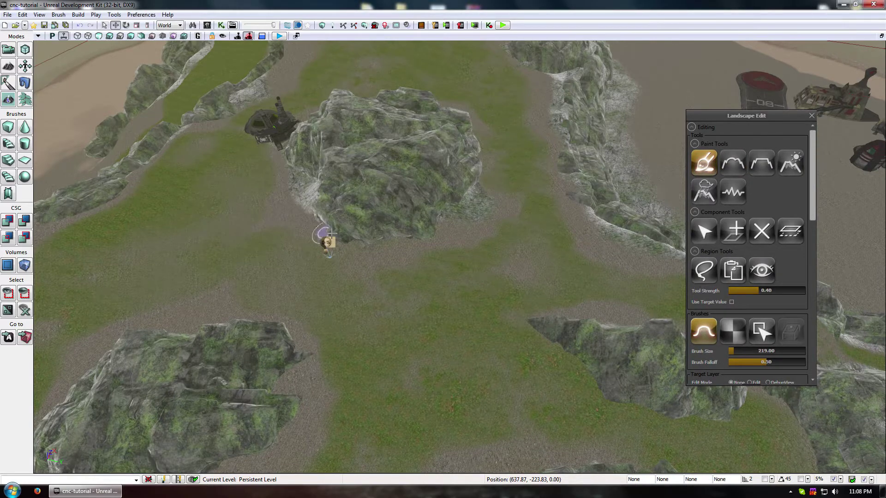
Step: Paint rock1 around the bases of the large freestanding boulders in the middle of the plateau
mouse_move(436, 241)
right_mouse_down()
mouse_move(392, 257)
mouse_move(192, 251)
mouse_move(389, 268)
mouse_move(516, 247)
mouse_move(443, 243)
right_mouse_up()
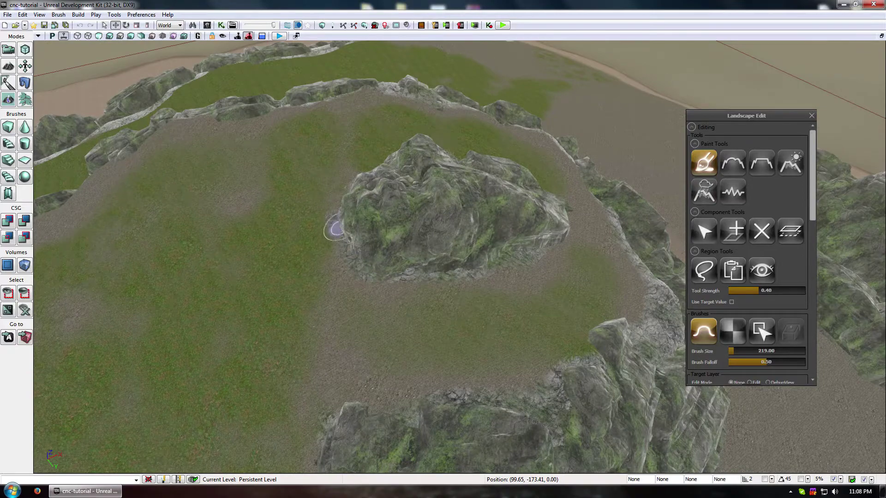
right_click_drag(335, 228, 443, 245)
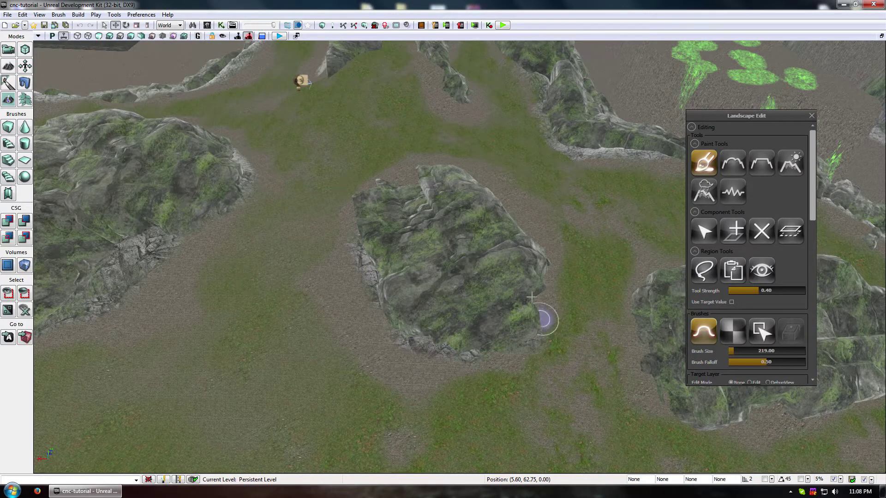
right_click_drag(531, 297, 467, 342)
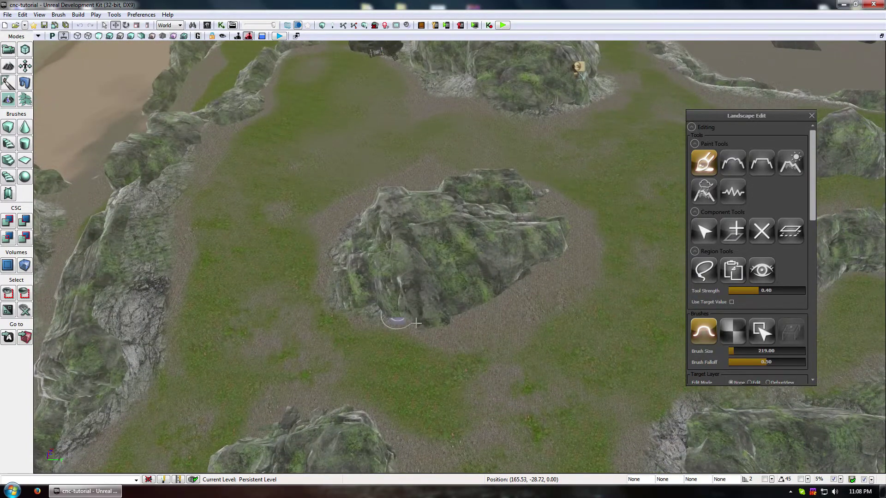
right_click_drag(525, 295, 355, 303)
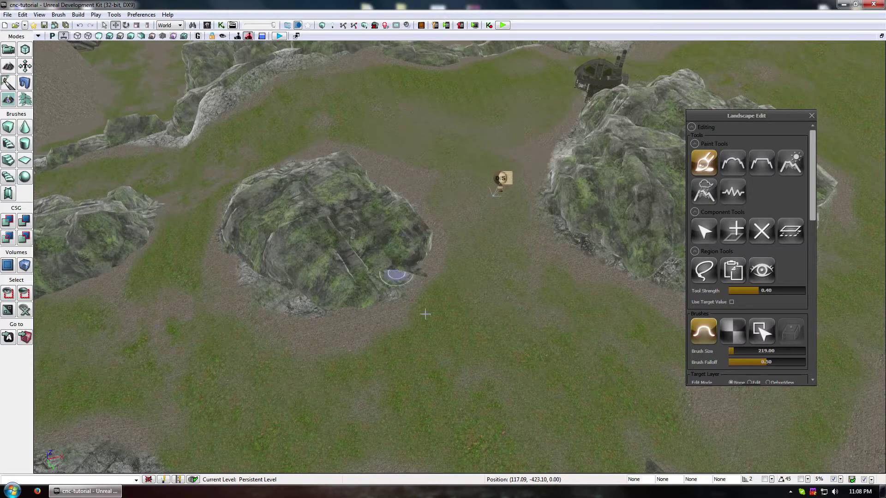
Step: Paint rock1 around the base of the elongated boulder and along the inner foot of the outer rock wall
right_click_drag(427, 304, 333, 342)
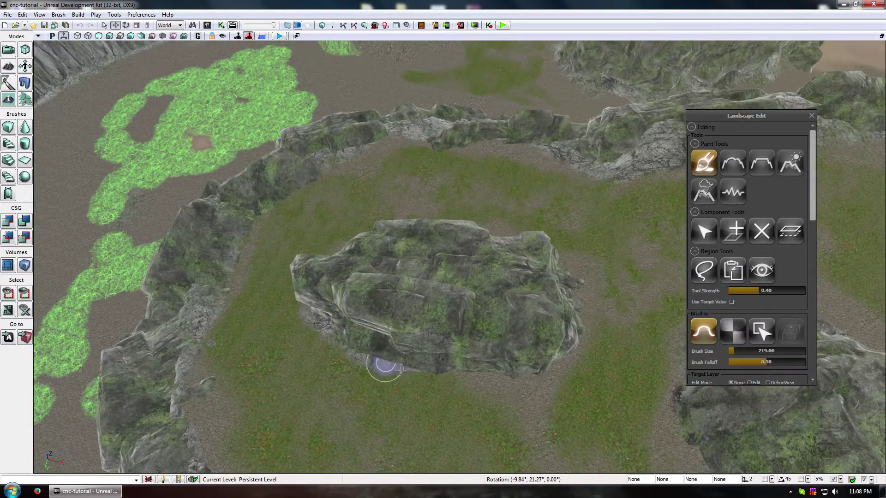
right_click_drag(540, 369, 477, 369)
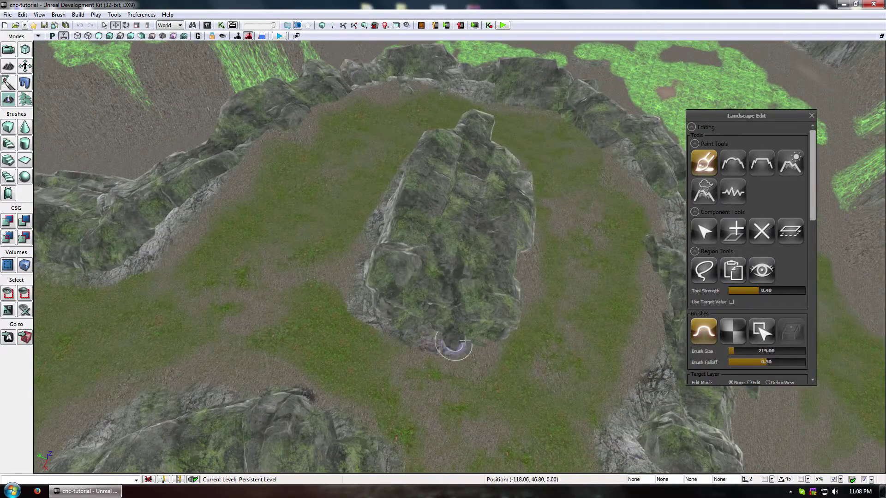
right_click_drag(497, 346, 408, 323)
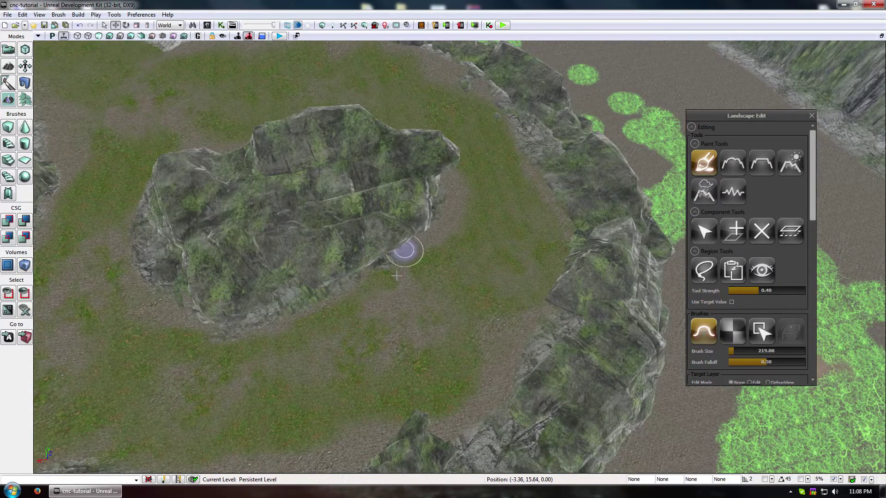
mouse_move(471, 355)
right_mouse_down()
mouse_move(447, 185)
mouse_move(473, 362)
right_mouse_up()
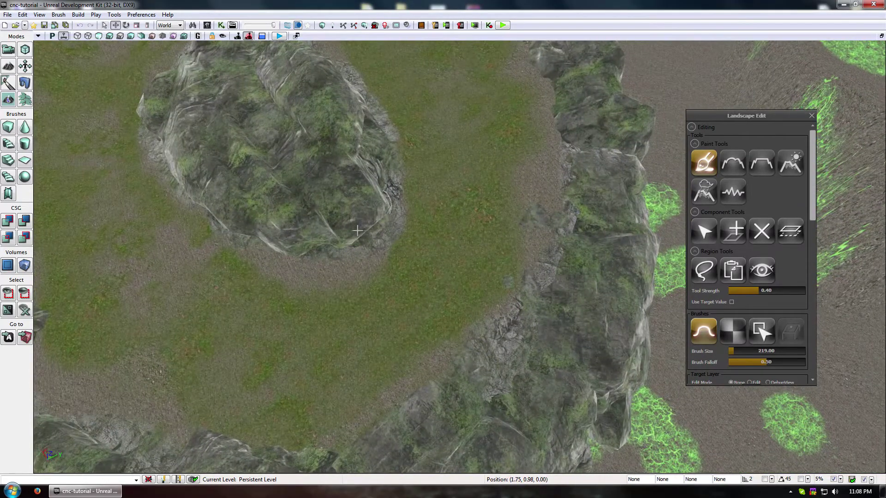
mouse_move(358, 231)
right_mouse_down()
mouse_move(360, 277)
mouse_move(292, 326)
mouse_move(389, 237)
right_mouse_up()
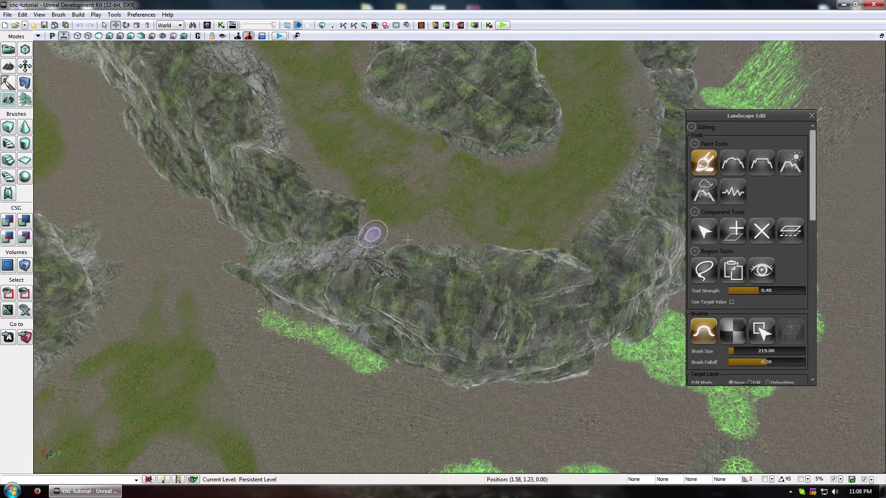
Step: Paint Mud1 at tool strength 0.04 over the exposed rock floor of the sloping gap between the outer rock walls
left_click_drag(811, 149, 810, 249)
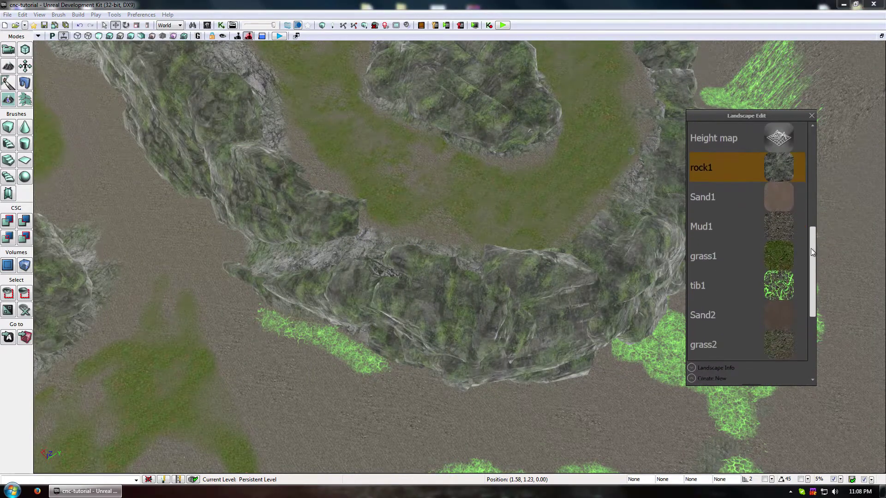
left_click(769, 250)
mouse_move(359, 318)
right_mouse_down()
mouse_move(228, 352)
mouse_move(441, 180)
right_mouse_up()
mouse_move(470, 135)
left_mouse_down()
mouse_move(472, 171)
mouse_move(485, 154)
mouse_move(471, 112)
left_mouse_up()
left_click(776, 235)
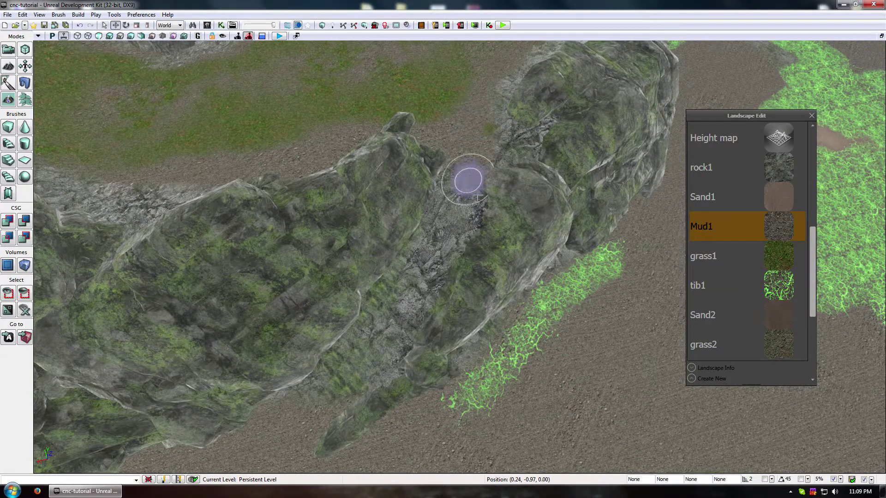
scroll(814, 199, "up", 5)
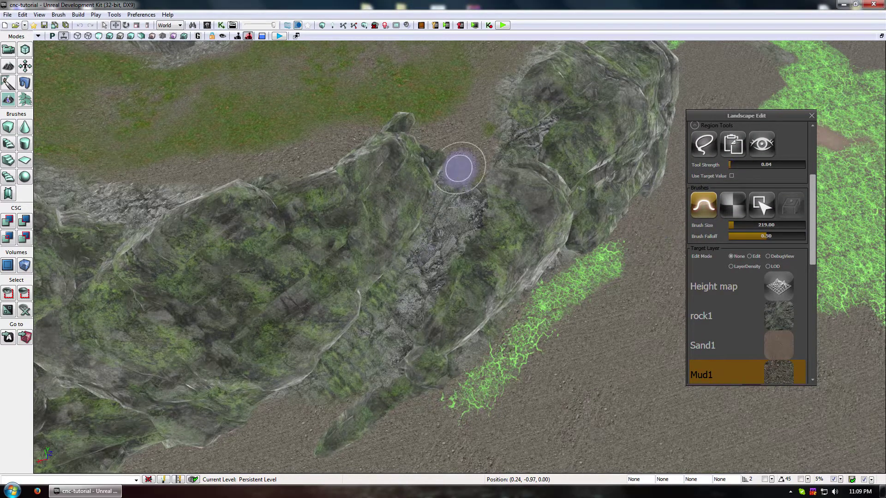
left_click_drag(463, 168, 442, 226)
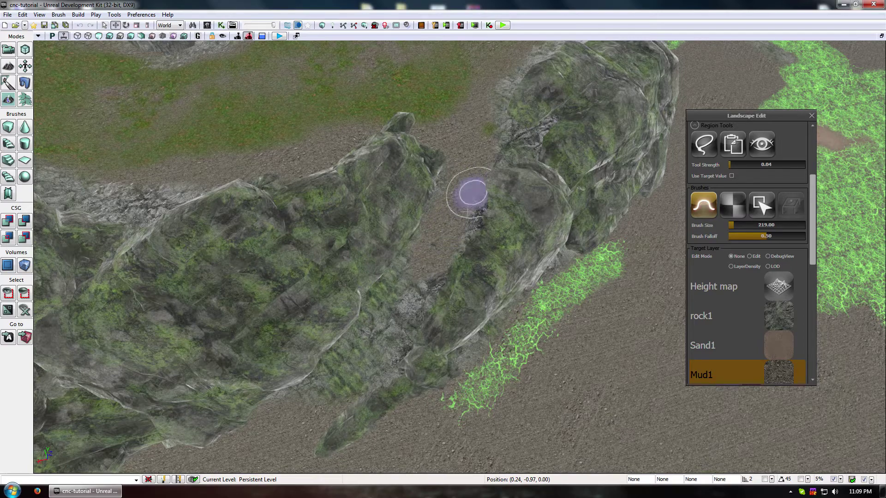
mouse_move(472, 193)
left_mouse_down()
mouse_move(389, 313)
mouse_move(417, 256)
left_mouse_up()
left_click_drag(366, 350, 332, 387)
mouse_move(467, 264)
right_mouse_down()
mouse_move(431, 300)
mouse_move(467, 264)
right_mouse_up()
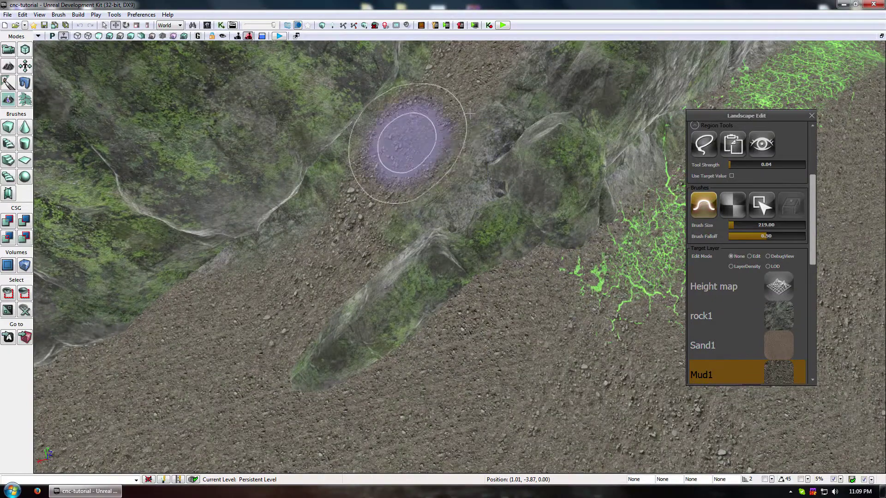
mouse_move(461, 177)
left_mouse_down()
mouse_move(417, 207)
mouse_move(375, 286)
mouse_move(461, 95)
mouse_move(477, 135)
left_mouse_up()
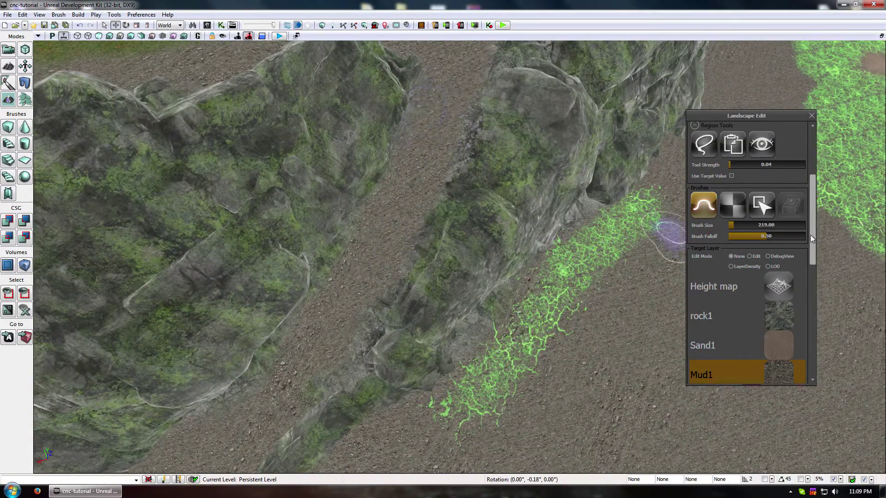
Step: Paint faint grass2 patches down the muddy path through the gap between the rock walls
left_click_drag(811, 236, 819, 281)
left_click(780, 361)
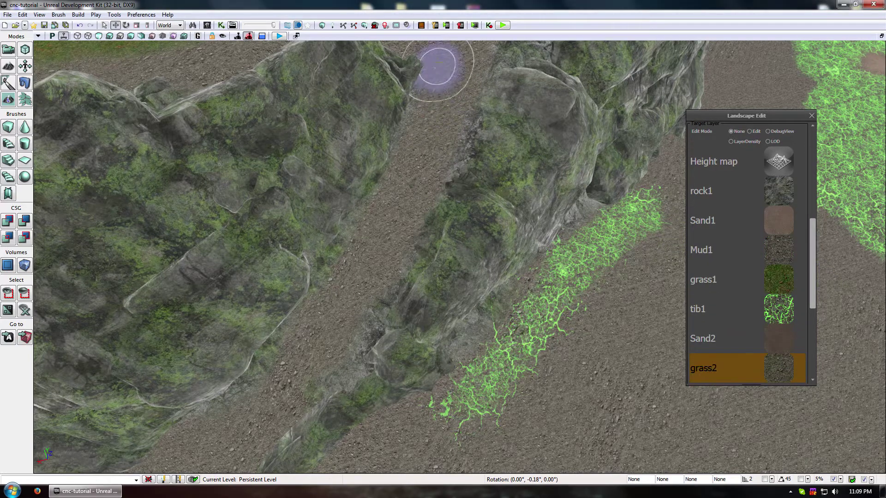
mouse_move(454, 39)
left_mouse_down()
mouse_move(419, 154)
mouse_move(409, 109)
left_mouse_up()
mouse_move(412, 206)
left_mouse_down("ctrl")
mouse_move(393, 276)
mouse_move(403, 214)
mouse_move(387, 276)
mouse_move(353, 315)
left_mouse_up("ctrl")
left_click_drag(318, 375, 291, 420, "ctrl")
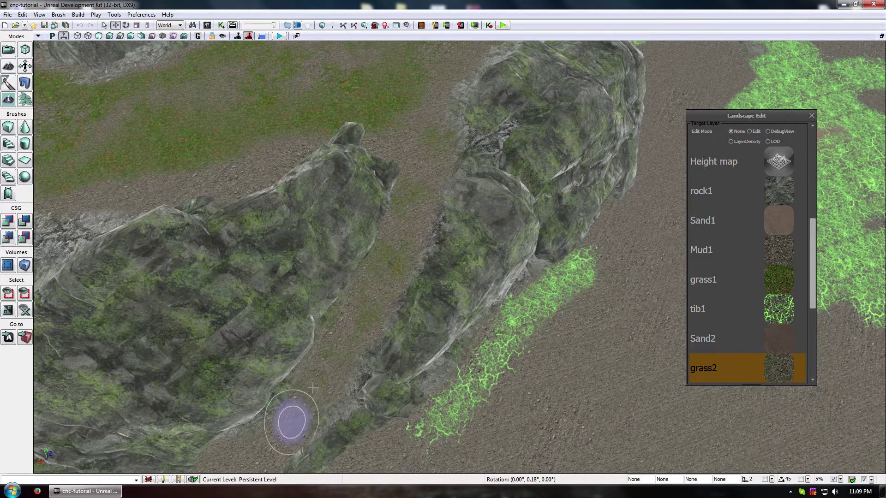
Step: Extend the grass2 patches from the gap's lower mouth onto the open mud ground outside the plateau
mouse_move(377, 311)
left_mouse_down()
mouse_move(513, 289)
mouse_move(526, 253)
left_mouse_up()
mouse_move(526, 253)
left_mouse_down("ctrl")
mouse_move(538, 192)
mouse_move(519, 235)
mouse_move(553, 166)
left_mouse_up("ctrl")
mouse_move(485, 282)
left_mouse_down("ctrl")
mouse_move(464, 315)
mouse_move(461, 355)
mouse_move(465, 283)
mouse_move(456, 346)
left_mouse_up("ctrl")
mouse_move(488, 310)
left_mouse_down("ctrl")
mouse_move(490, 341)
mouse_move(570, 393)
left_mouse_up("ctrl")
mouse_move(458, 314)
left_mouse_down()
mouse_move(493, 322)
mouse_move(470, 301)
left_mouse_up()
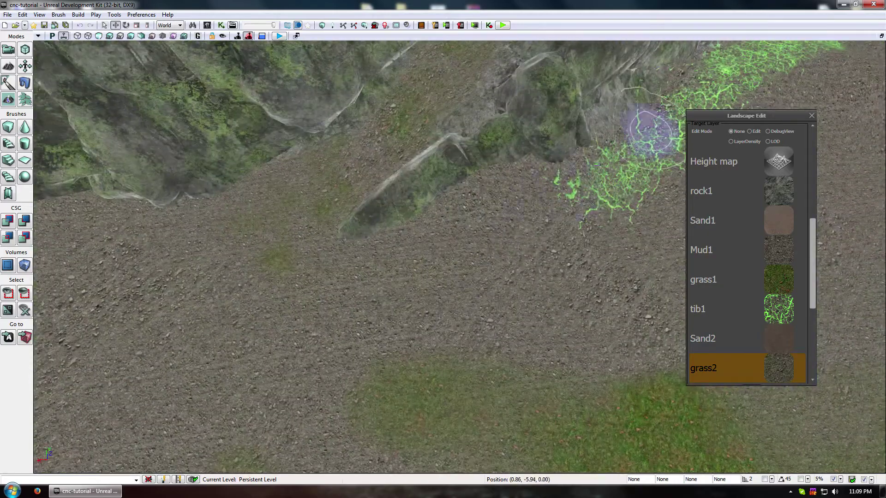
Step: Cover the tib1 strip along the outer foot of the rock wall with Mud1 at tool strength 0.49
left_click_drag(457, 250, 533, 241)
left_click(780, 252)
left_click_drag(651, 253, 649, 194)
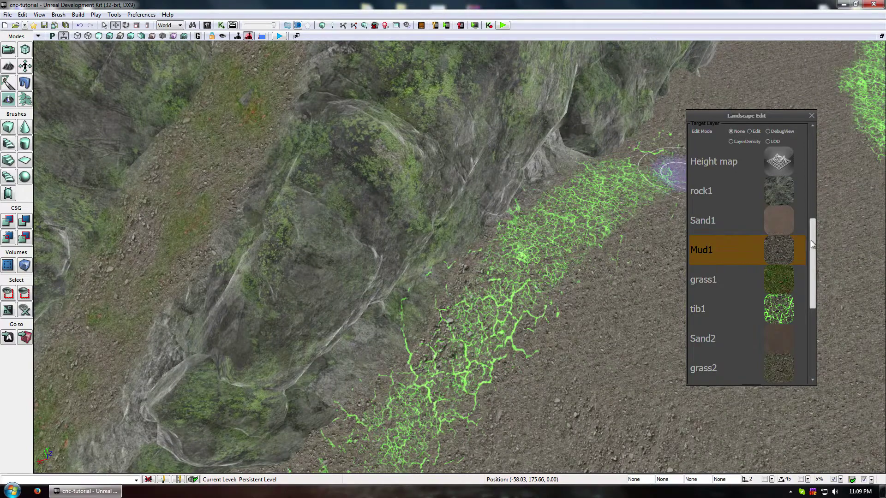
left_click_drag(812, 243, 813, 154)
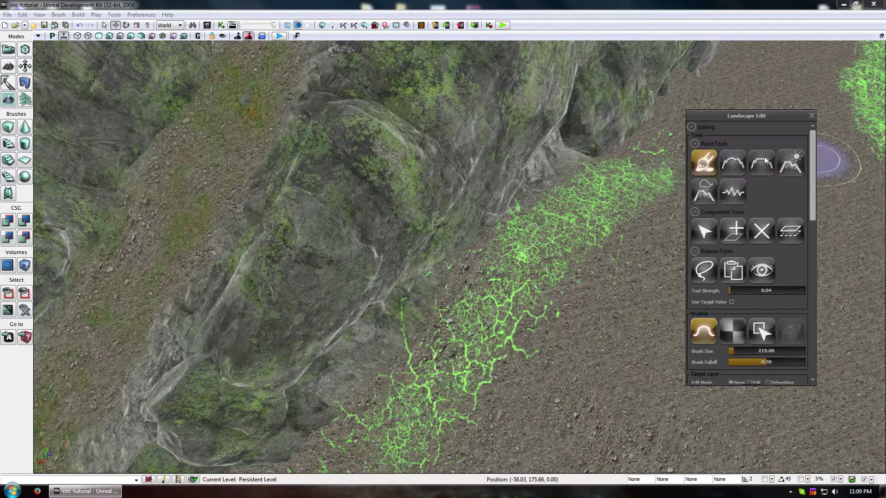
left_click_drag(659, 221, 565, 241)
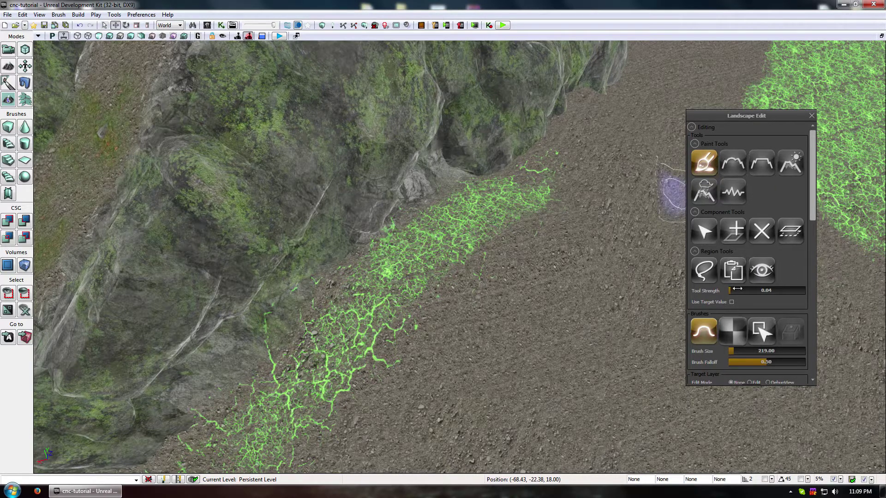
left_click_drag(737, 289, 766, 290)
mouse_move(504, 178)
left_mouse_down("ctrl")
mouse_move(444, 265)
mouse_move(415, 235)
mouse_move(308, 363)
mouse_move(280, 344)
mouse_move(245, 443)
left_mouse_up("ctrl")
mouse_move(360, 279)
left_mouse_down()
mouse_move(294, 255)
mouse_move(275, 338)
left_mouse_up()
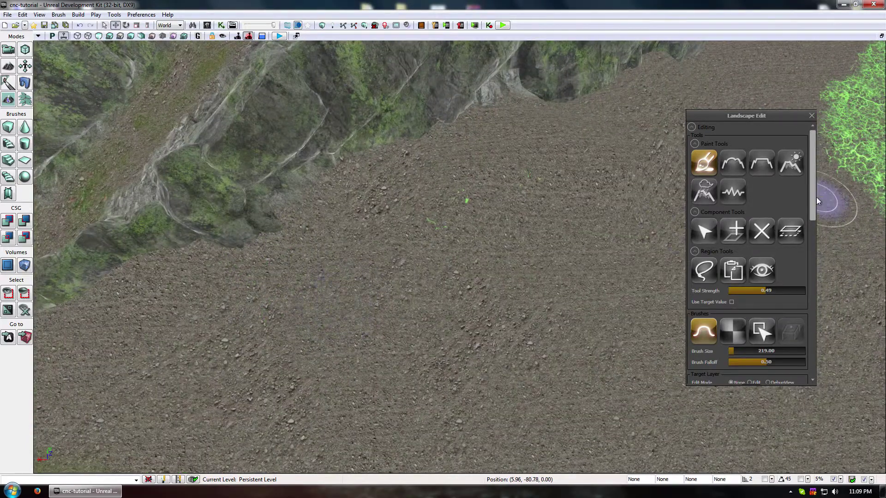
Step: Paint rock1 at tool strength 0.49 along the outer foot of the rock wall beyond the gap's lower mouth
left_click_drag(813, 197, 815, 201)
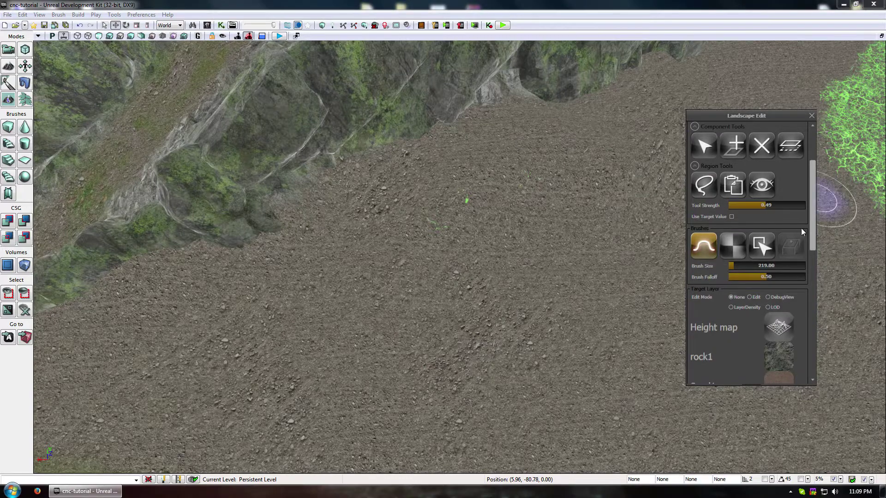
left_click(777, 356)
mouse_move(331, 173)
left_mouse_down("ctrl")
mouse_move(162, 285)
mouse_move(359, 219)
left_mouse_up("ctrl")
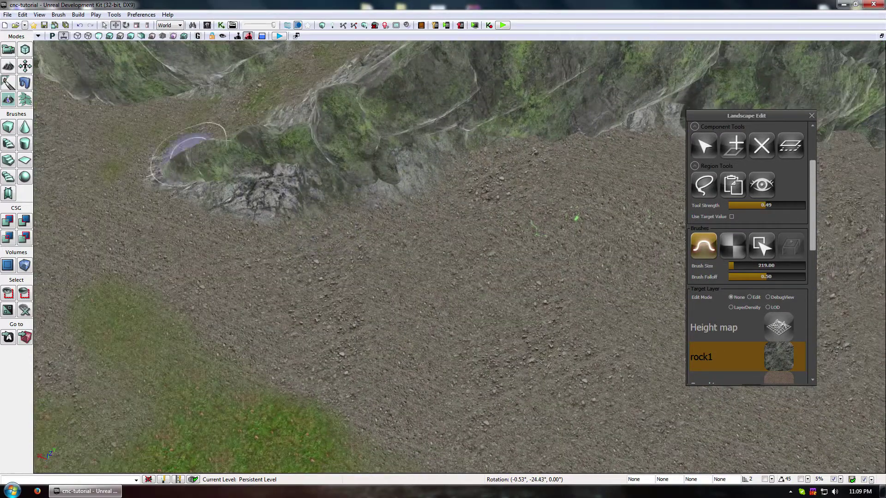
left_click_drag(332, 187, 332, 138)
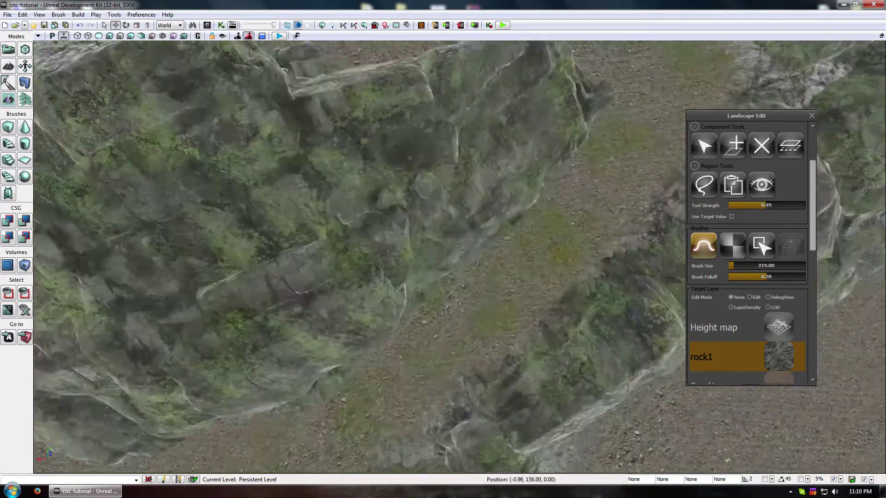
right_click_drag(415, 93, 457, 100)
left_click_drag(457, 286, 498, 217)
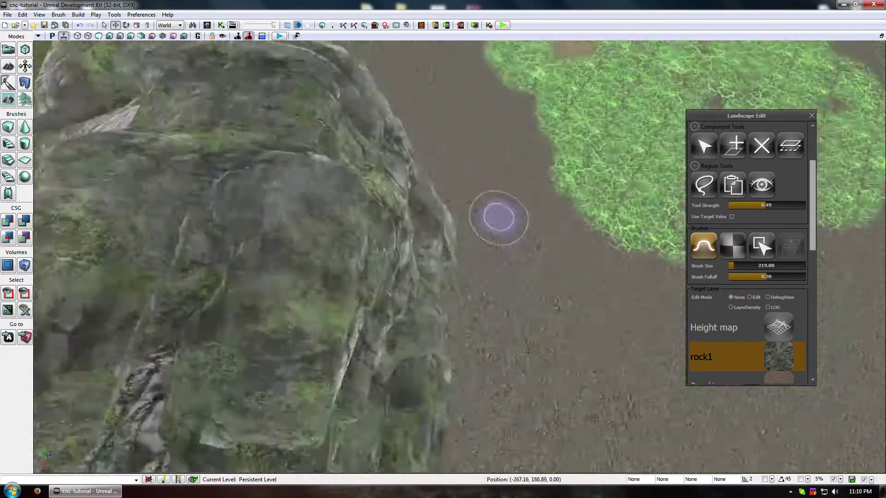
right_click_drag(499, 217, 358, 290)
left_click_drag(325, 260, 405, 247, "ctrl")
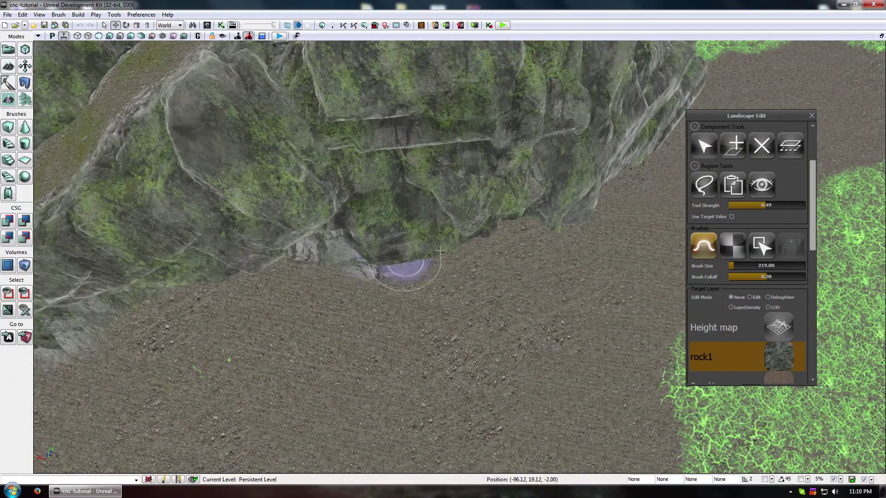
mouse_move(622, 185)
left_mouse_down("ctrl")
mouse_move(527, 250)
mouse_move(285, 265)
left_mouse_up("ctrl")
Step: Continue the rock1 edging around the wall's outer foot, covering the tib1 growth that touches the rocks
mouse_move(285, 264)
right_mouse_down()
mouse_move(295, 286)
mouse_move(258, 300)
right_mouse_up()
mouse_move(219, 203)
left_mouse_down("ctrl")
mouse_move(215, 191)
mouse_move(322, 186)
left_mouse_up("ctrl")
right_click_drag(370, 246, 338, 229)
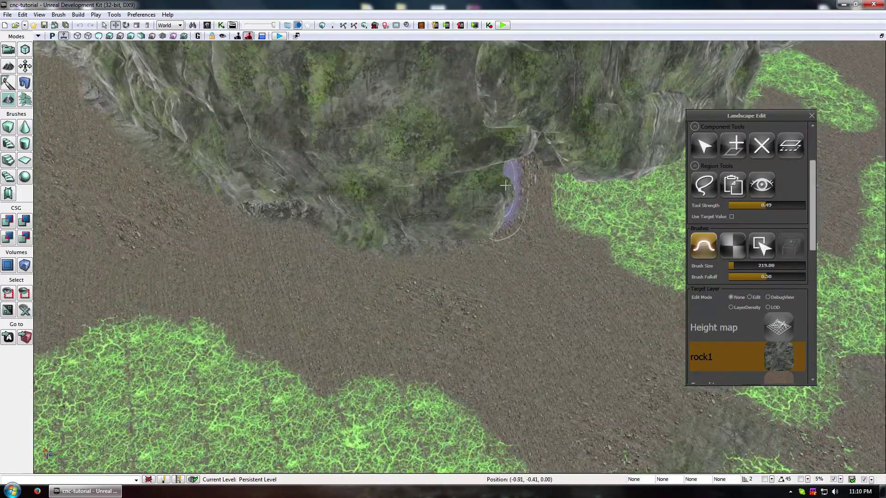
right_click_drag(504, 186, 429, 193)
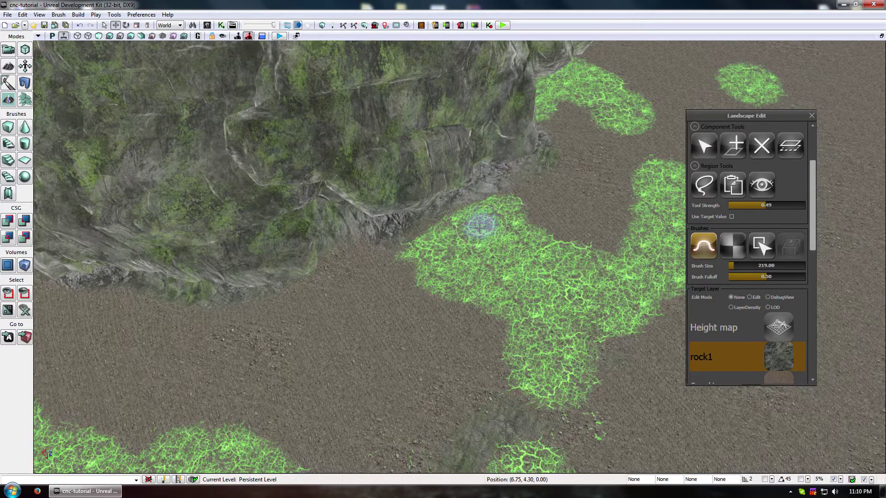
mouse_move(480, 225)
right_mouse_down()
mouse_move(518, 204)
mouse_move(486, 230)
right_mouse_up()
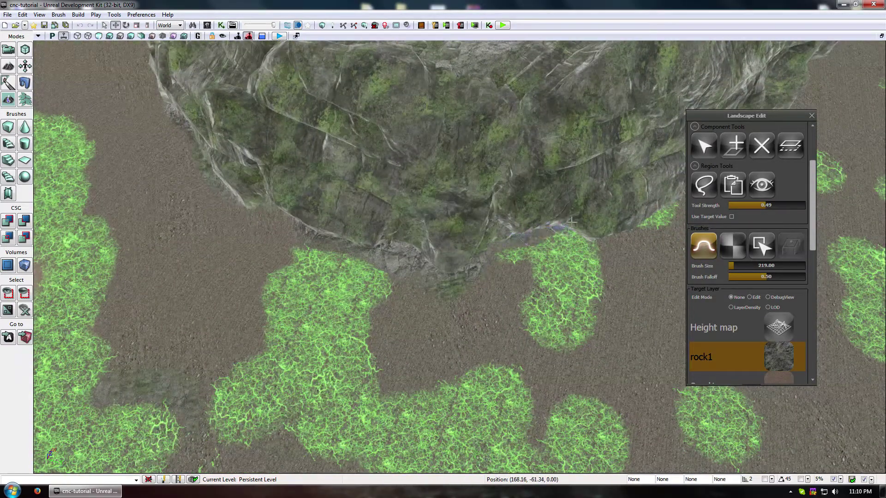
right_click_drag(448, 269, 352, 261)
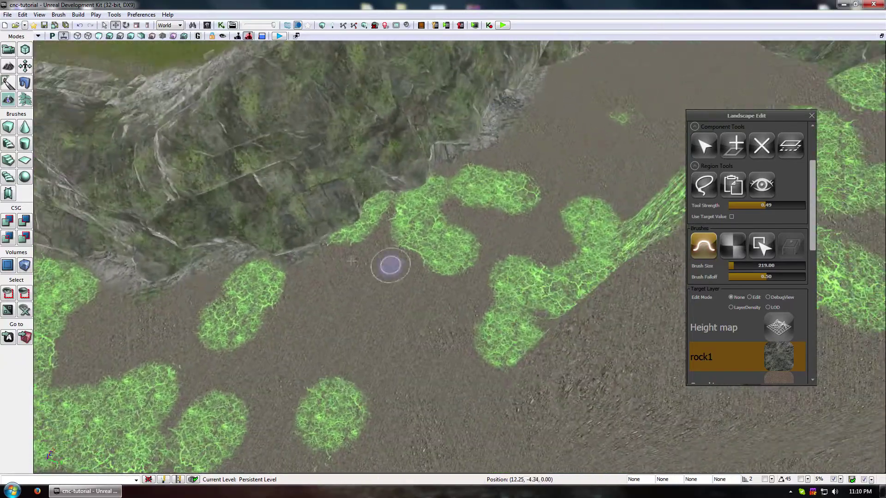
left_click_drag(410, 205, 365, 211, "ctrl")
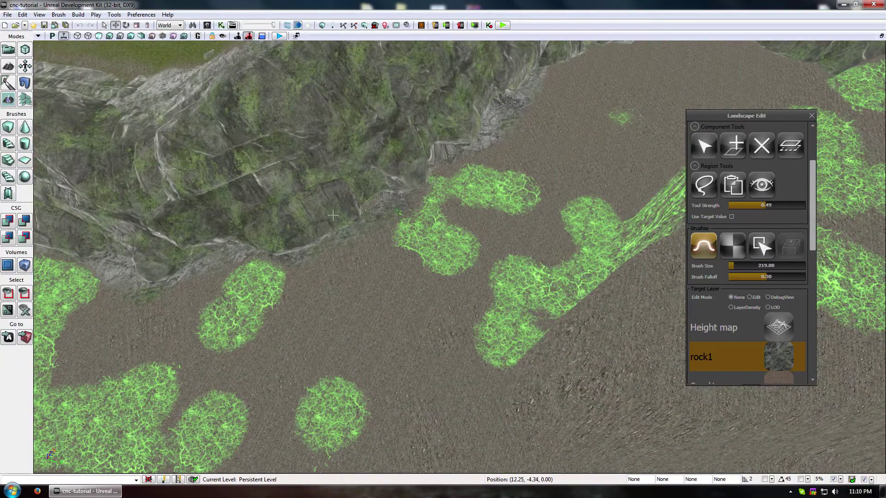
Step: Carry the rock1 edging along the foot of the large rock wall across the path from the gap's mouth
right_click_drag(383, 219, 92, 369)
mouse_move(253, 147)
right_mouse_down()
mouse_move(240, 152)
mouse_move(253, 147)
right_mouse_up()
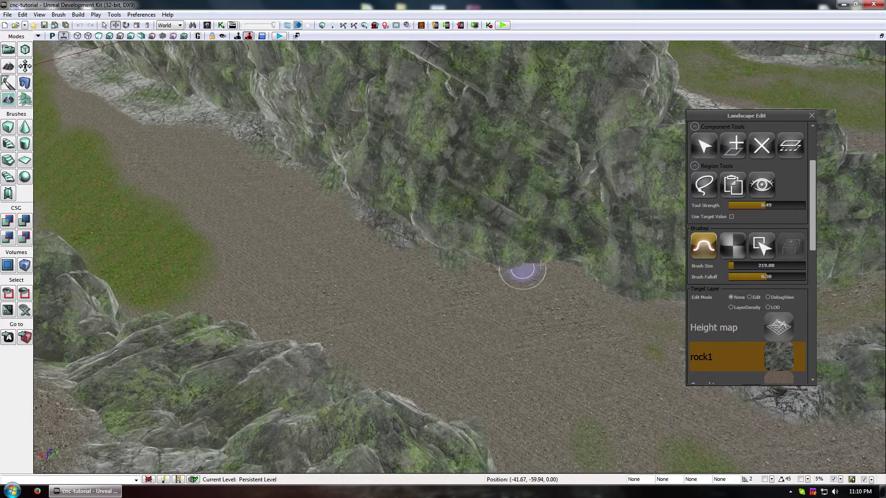
right_click_drag(636, 310, 488, 301)
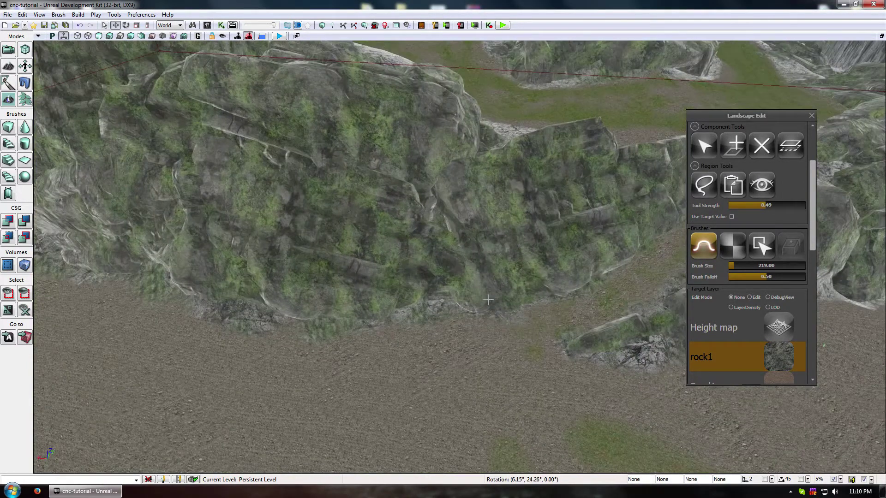
right_click_drag(577, 282, 514, 175)
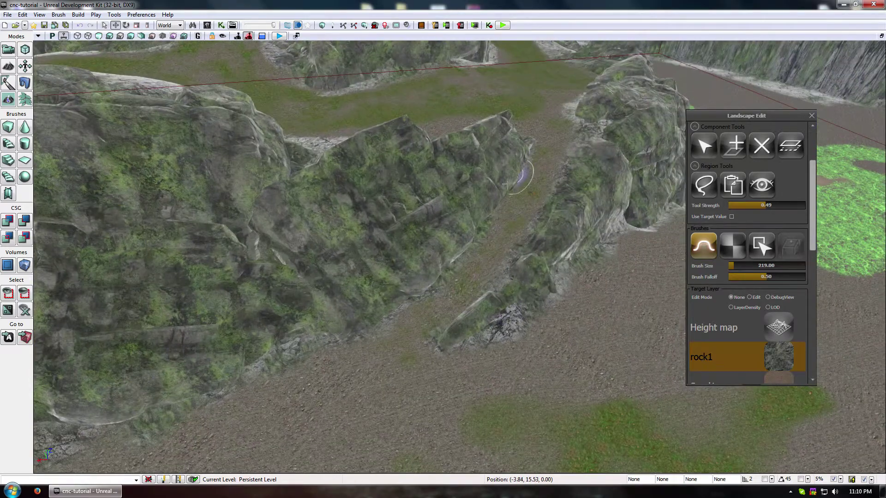
right_click_drag(354, 285, 415, 277)
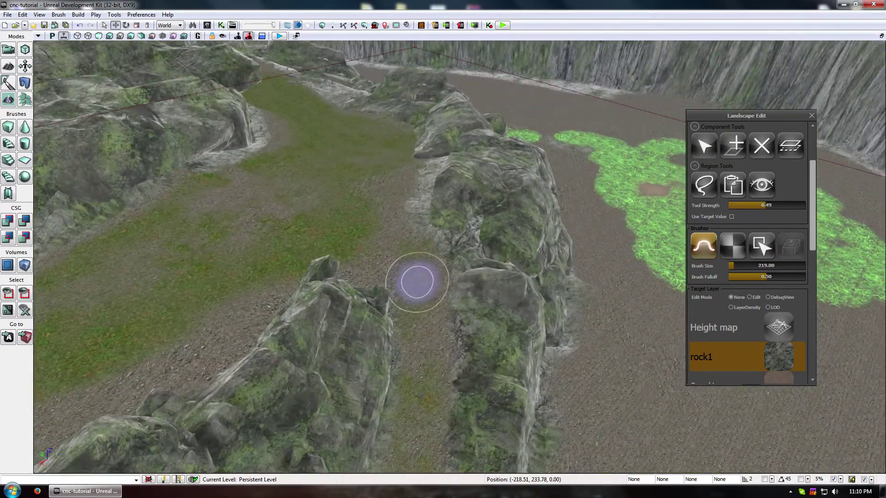
Step: Paint grass1 faintly at tool strength 0.07 over the muddy path through the gap
left_click_drag(815, 239, 788, 288)
left_click(787, 288)
right_click_drag(594, 296, 587, 286)
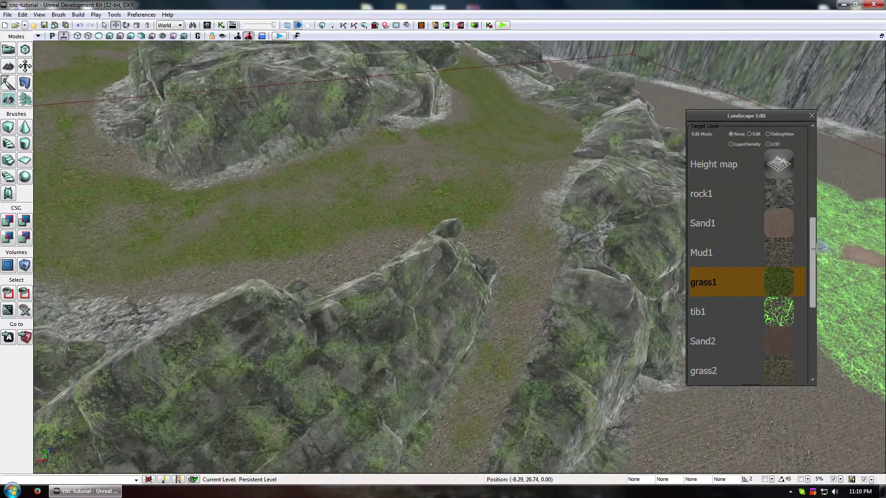
left_click_drag(815, 248, 812, 193)
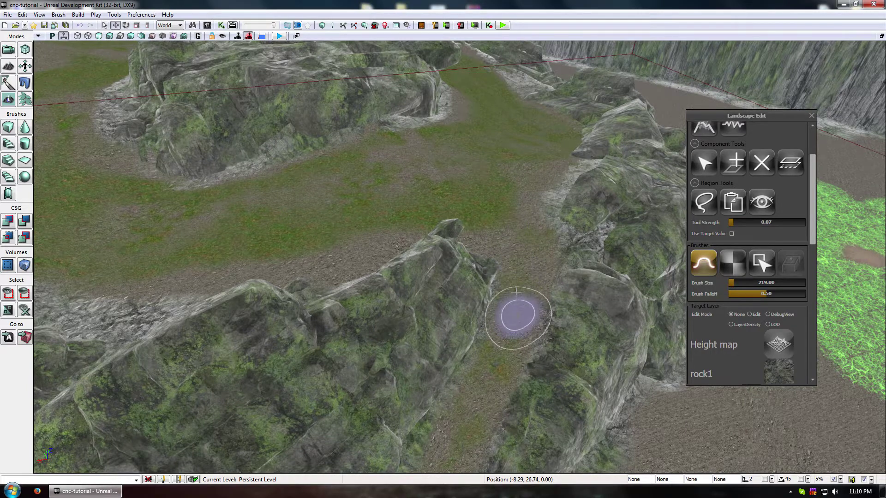
left_click_drag(504, 306, 455, 316)
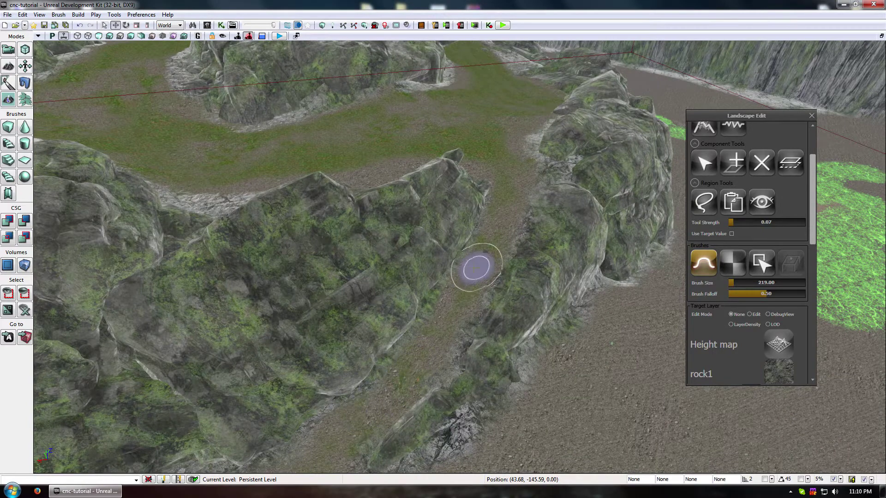
right_click_drag(476, 268, 419, 257)
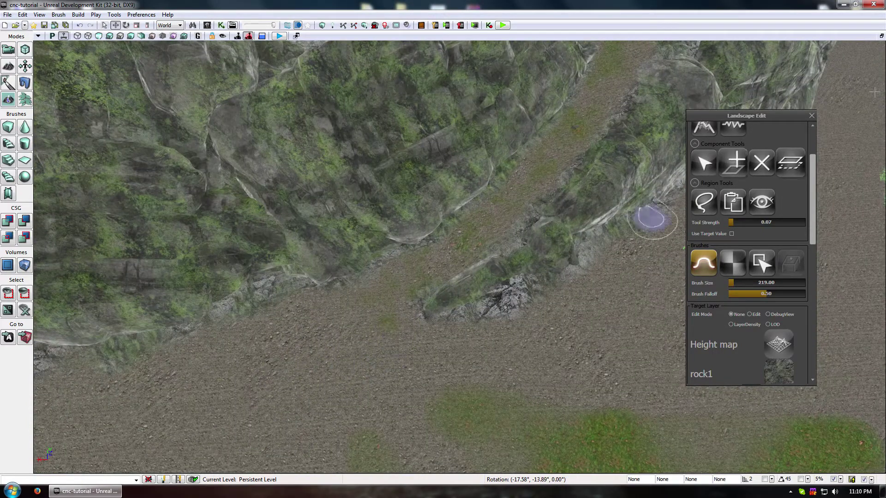
Step: Try a stronger grass1 strip down the gap path at tool strength 0.24
left_click_drag(731, 222, 743, 222)
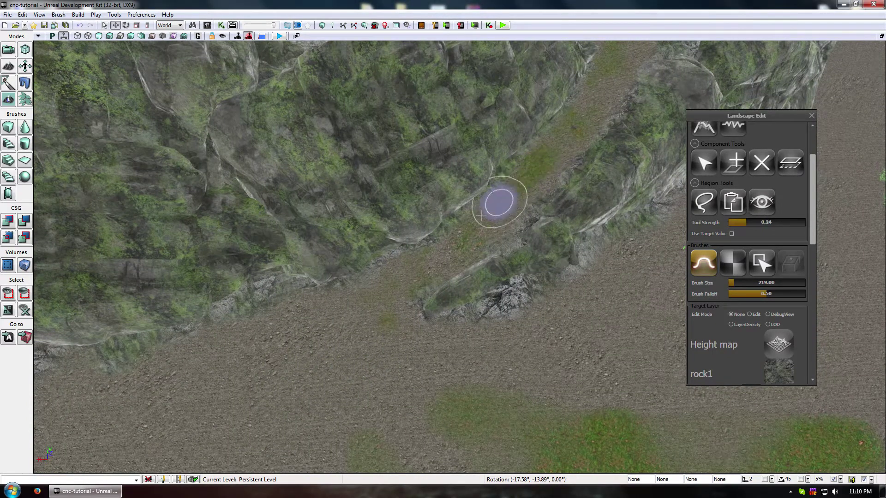
left_click_drag(479, 216, 434, 258, "ctrl")
left_click_drag(346, 314, 350, 310, "ctrl")
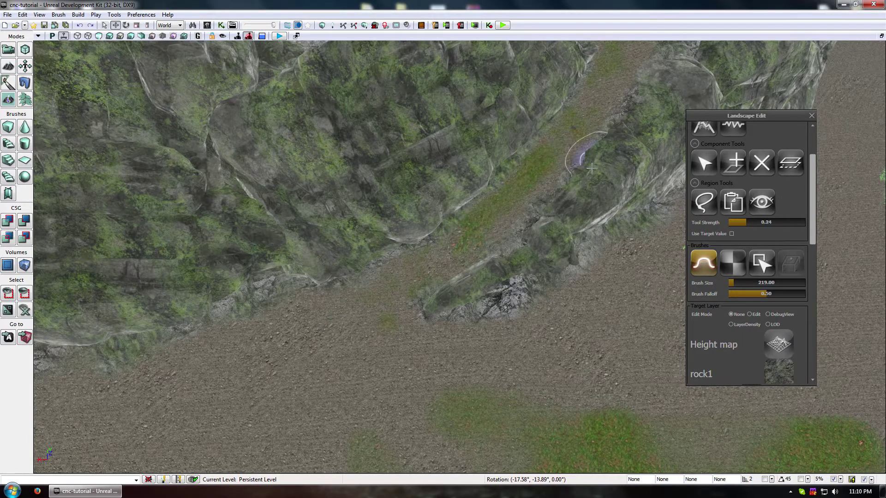
Step: Retry grass1 along the gap path at tool strength 0.13, reducing the strength to 0.06 for a fainter blend
left_click_drag(746, 222, 737, 222)
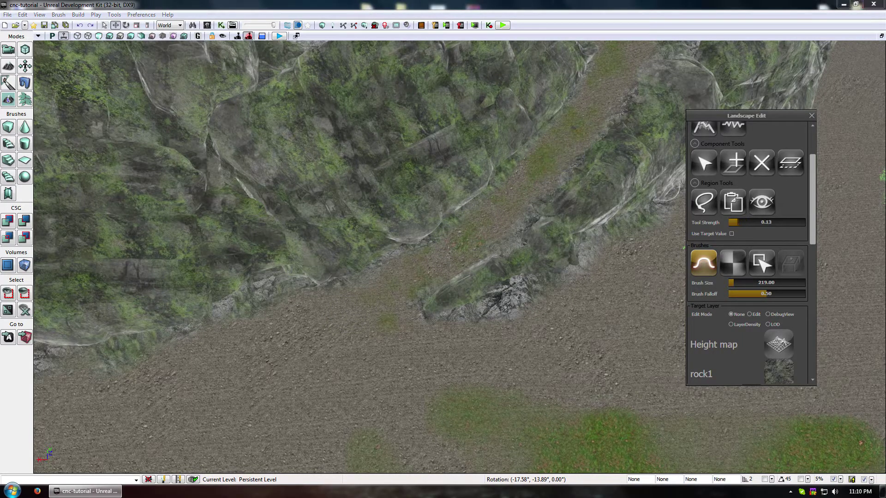
left_click_drag(515, 179, 439, 260, "ctrl")
left_click_drag(350, 319, 560, 149, "ctrl")
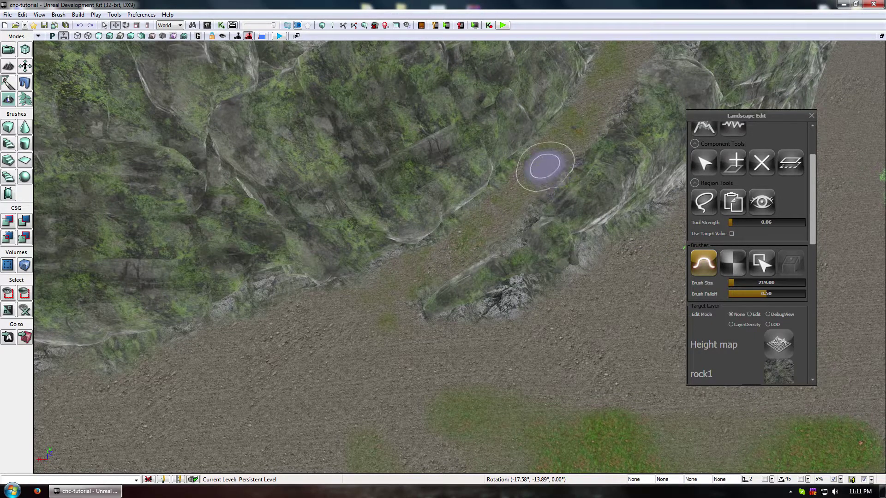
right_click_drag(676, 191, 296, 170)
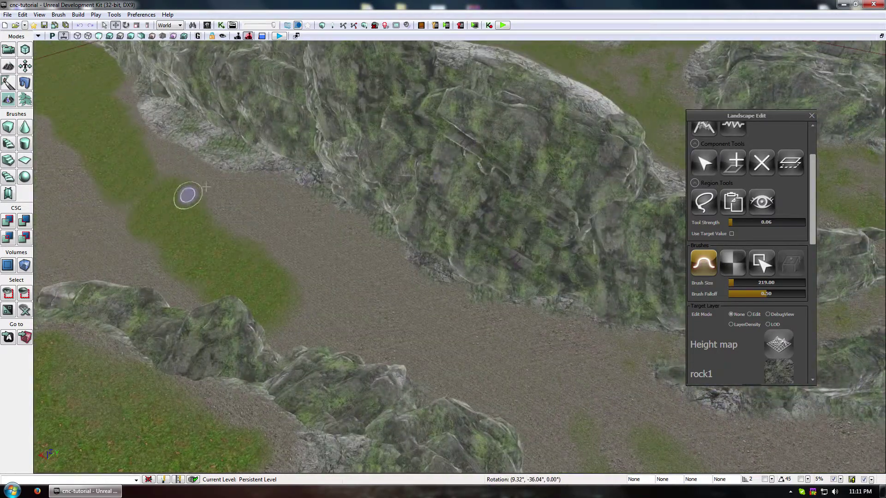
Step: Close landscape editing and switch the viewport to lit shading to review the whole plateau
left_click(813, 117)
right_click_drag(532, 176, 577, 233)
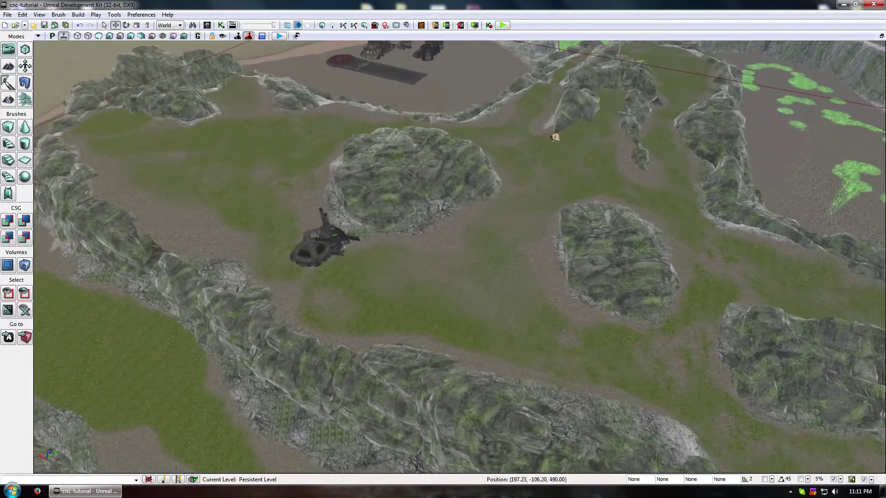
left_click(39, 36)
left_click(77, 1)
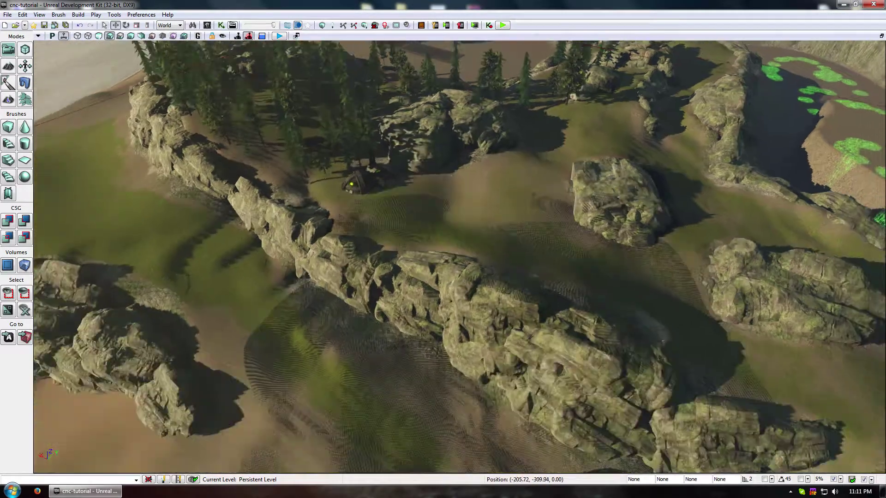
right_click_drag(278, 51, 406, 277)
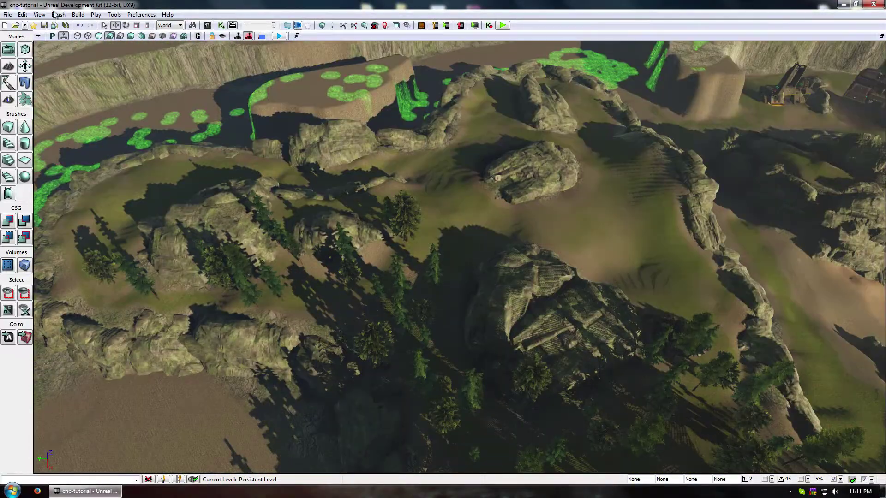
Step: Open foliage editing, select tree meshes including SMTreeB_02, SMTreeB_03 and SMTreeA_05, and move the settings window clear of the plateau
left_click(25, 98)
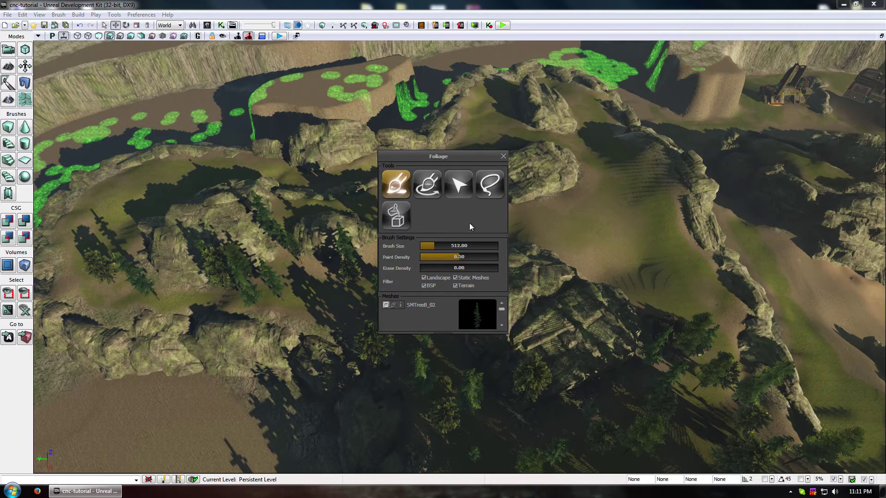
left_click_drag(457, 150, 454, 7)
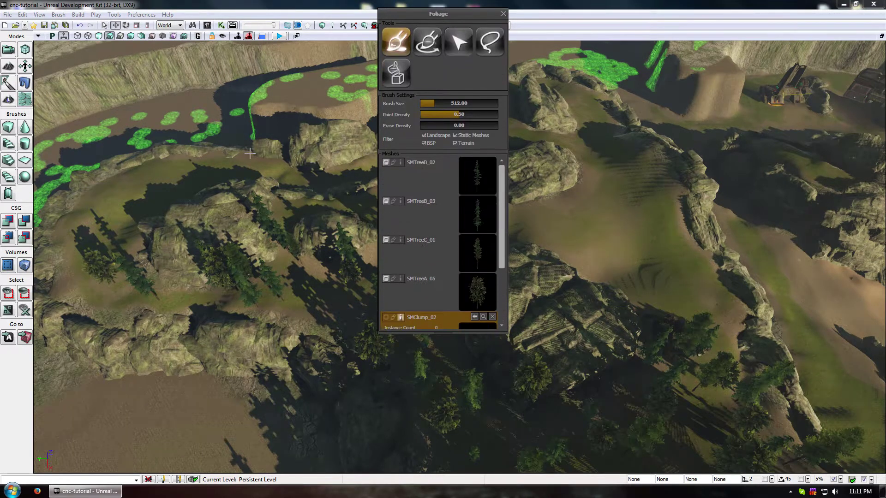
left_click_drag(443, 333, 445, 449)
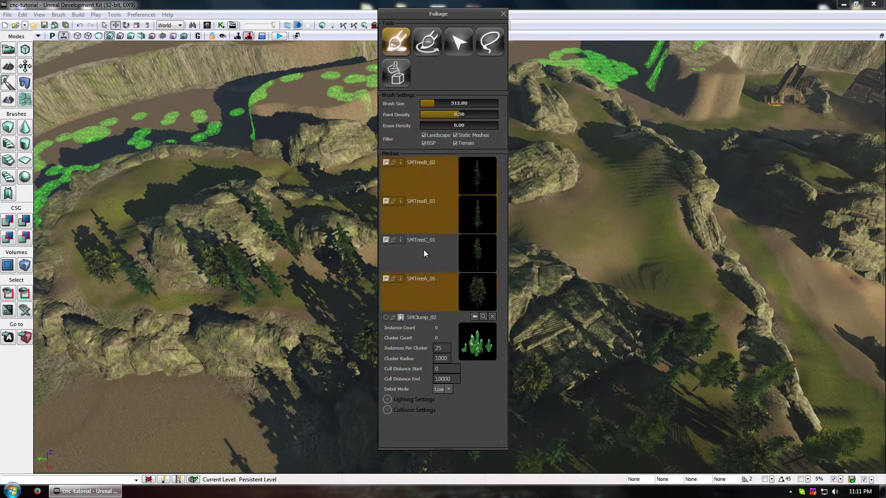
mouse_move(464, 12)
left_mouse_down()
mouse_move(250, 129)
mouse_move(233, 301)
left_mouse_up()
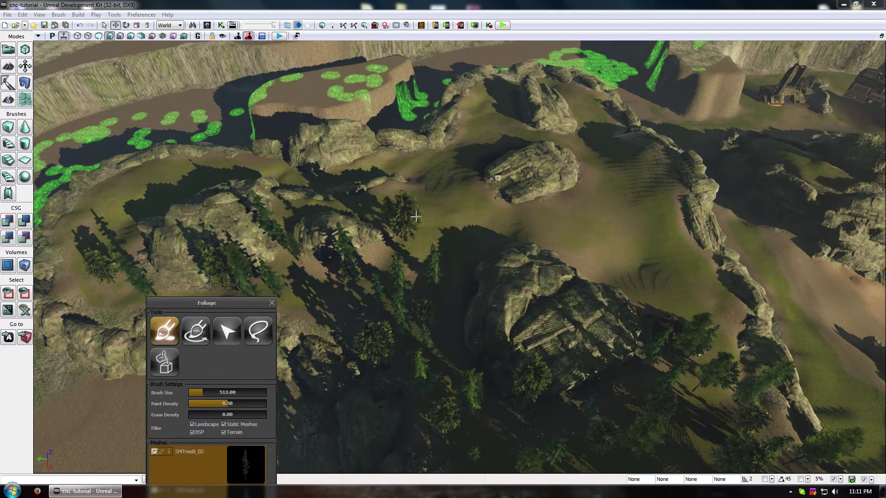
Step: Try painting trees at paint density 0.50, undo it, and scatter them across the plateau at density 0.02 instead
mouse_move(415, 218)
left_mouse_down("ctrl")
mouse_move(495, 204)
mouse_move(614, 203)
mouse_move(586, 251)
left_mouse_up("ctrl")
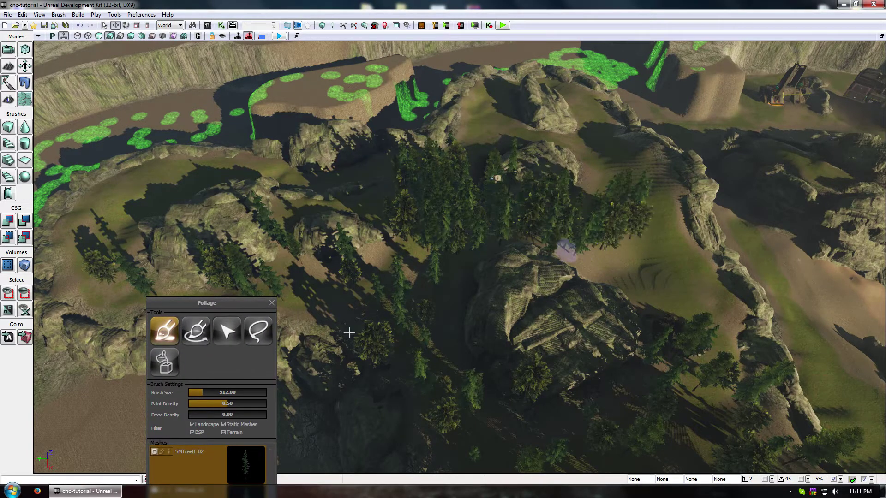
key("ctrl+z")
mouse_move(202, 390)
left_mouse_down()
mouse_move(191, 391)
mouse_move(221, 392)
mouse_move(189, 404)
mouse_move(206, 393)
mouse_move(191, 393)
mouse_move(199, 392)
left_mouse_up()
mouse_move(420, 147)
left_mouse_down("ctrl")
mouse_move(429, 178)
mouse_move(498, 212)
mouse_move(631, 206)
left_mouse_up("ctrl")
mouse_move(644, 218)
right_mouse_down()
mouse_move(360, 93)
mouse_move(331, 318)
right_mouse_up()
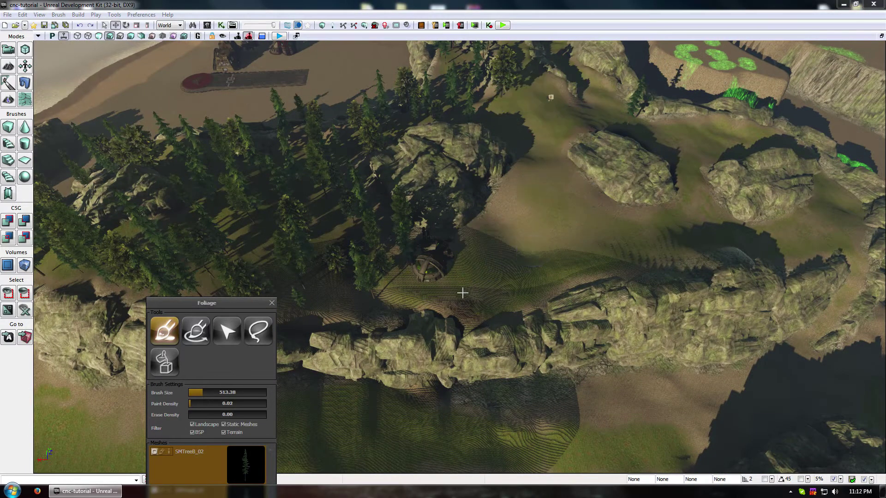
Step: Extend the sparse tree cover around the circular structure and among the remaining rock outcrops inside the plateau's wall
right_click_drag(461, 297, 371, 281)
mouse_move(371, 282)
left_mouse_down()
mouse_move(667, 194)
mouse_move(661, 167)
mouse_move(521, 120)
mouse_move(470, 125)
mouse_move(464, 159)
mouse_move(503, 226)
mouse_move(579, 211)
mouse_move(625, 160)
left_mouse_up()
mouse_move(524, 204)
right_mouse_down()
mouse_move(526, 87)
mouse_move(542, 94)
mouse_move(471, 111)
mouse_move(480, 202)
right_mouse_up()
mouse_move(490, 332)
right_mouse_down()
mouse_move(564, 307)
mouse_move(488, 338)
mouse_move(435, 314)
mouse_move(327, 359)
mouse_move(388, 274)
mouse_move(333, 322)
mouse_move(294, 216)
right_mouse_up()
mouse_move(544, 247)
left_mouse_down("ctrl")
mouse_move(632, 224)
mouse_move(672, 154)
mouse_move(784, 194)
mouse_move(535, 250)
left_mouse_up("ctrl")
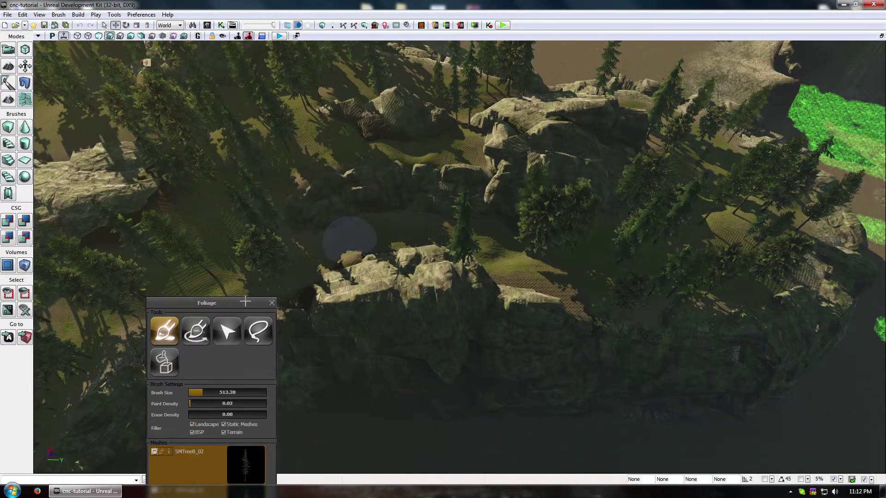
mouse_move(316, 267)
right_mouse_down()
mouse_move(292, 285)
mouse_move(356, 271)
mouse_move(111, 193)
mouse_move(192, 133)
right_mouse_up()
mouse_move(452, 323)
right_mouse_down()
mouse_move(397, 341)
mouse_move(409, 429)
right_mouse_up()
mouse_move(485, 380)
right_mouse_down()
mouse_move(498, 369)
mouse_move(484, 341)
right_mouse_up()
right_click_drag(450, 273, 515, 264)
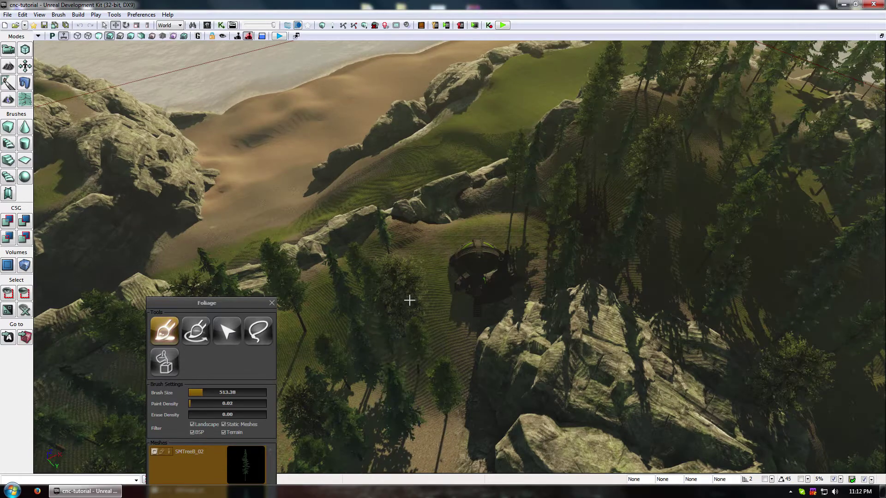
mouse_move(452, 358)
right_mouse_down()
mouse_move(498, 365)
mouse_move(604, 415)
mouse_move(501, 194)
right_mouse_up()
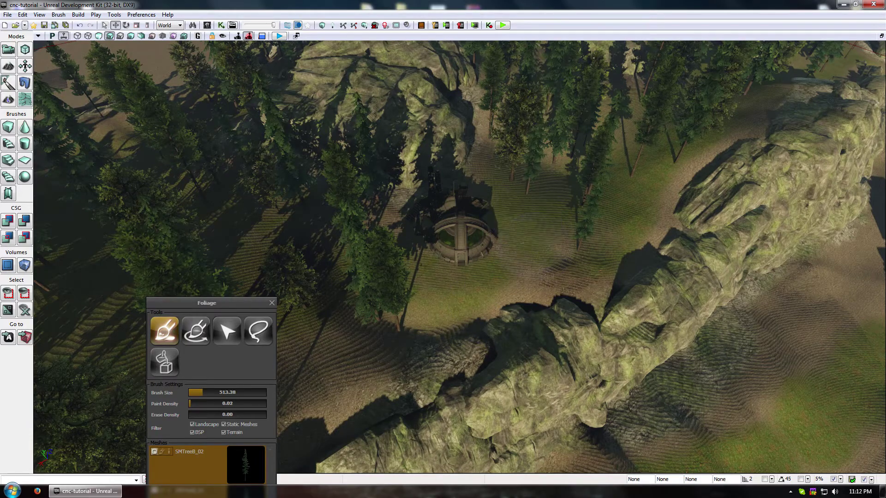
Step: Examine the scattered trees across the plateau from above and from beyond its rock wall
mouse_move(454, 188)
right_mouse_down()
mouse_move(605, 243)
mouse_move(544, 119)
mouse_move(512, 115)
mouse_move(435, 144)
mouse_move(397, 306)
right_mouse_up()
mouse_move(487, 176)
right_mouse_down()
mouse_move(469, 58)
mouse_move(545, 153)
mouse_move(697, 405)
mouse_move(747, 392)
mouse_move(737, 253)
mouse_move(462, 190)
mouse_move(474, 89)
mouse_move(521, 119)
mouse_move(356, 89)
mouse_move(459, 202)
right_mouse_up()
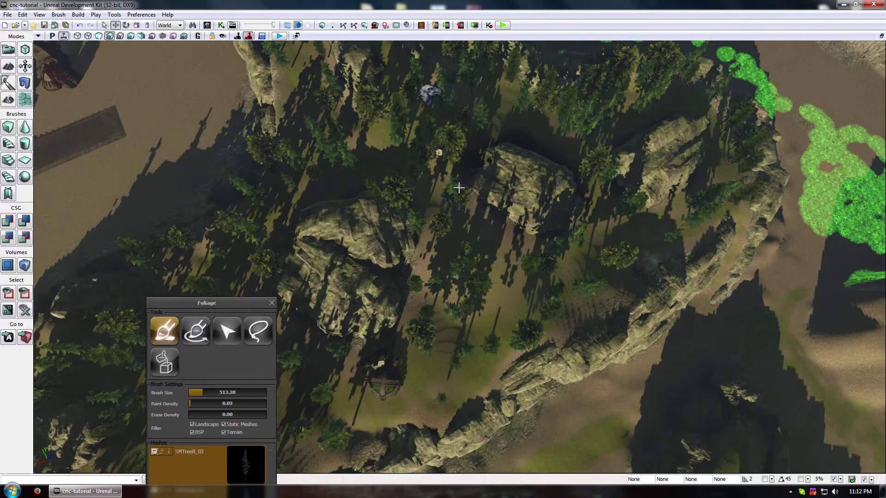
mouse_move(546, 165)
right_mouse_down()
mouse_move(508, 199)
mouse_move(459, 181)
right_mouse_up()
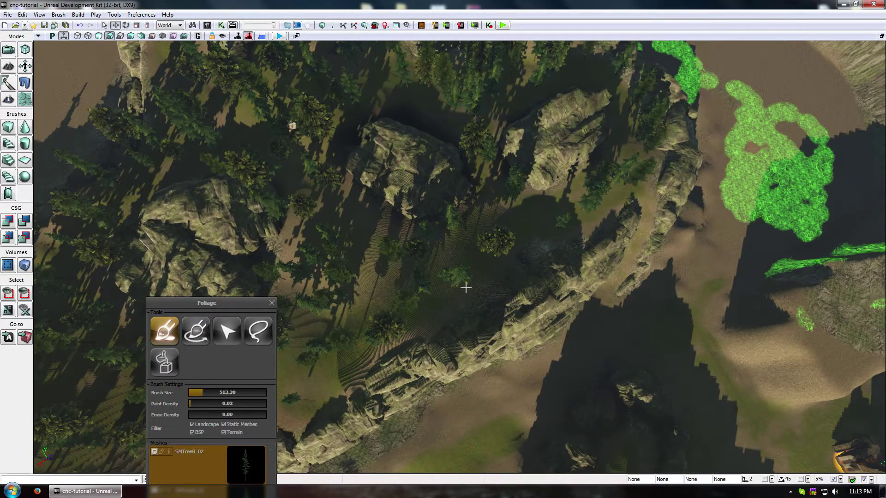
mouse_move(465, 288)
right_mouse_down()
mouse_move(508, 220)
mouse_move(326, 281)
right_mouse_up()
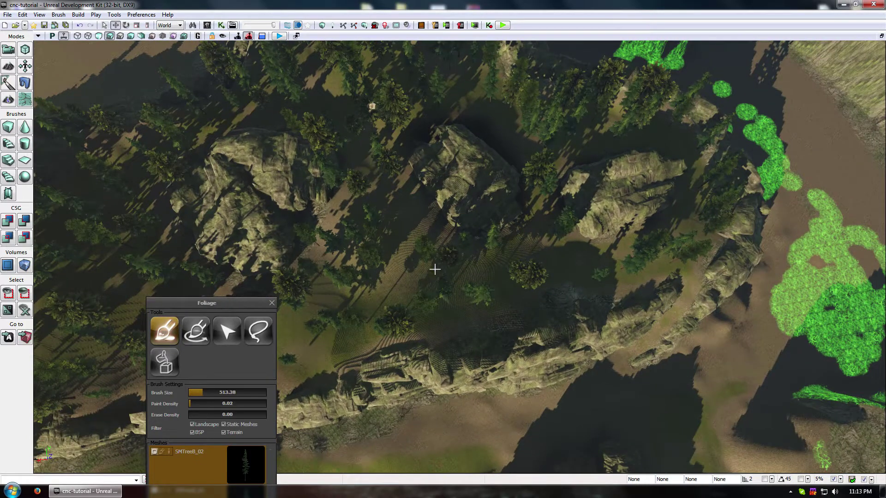
mouse_move(328, 104)
right_mouse_down()
mouse_move(443, 249)
mouse_move(438, 332)
mouse_move(376, 295)
mouse_move(458, 282)
mouse_move(419, 261)
right_mouse_up()
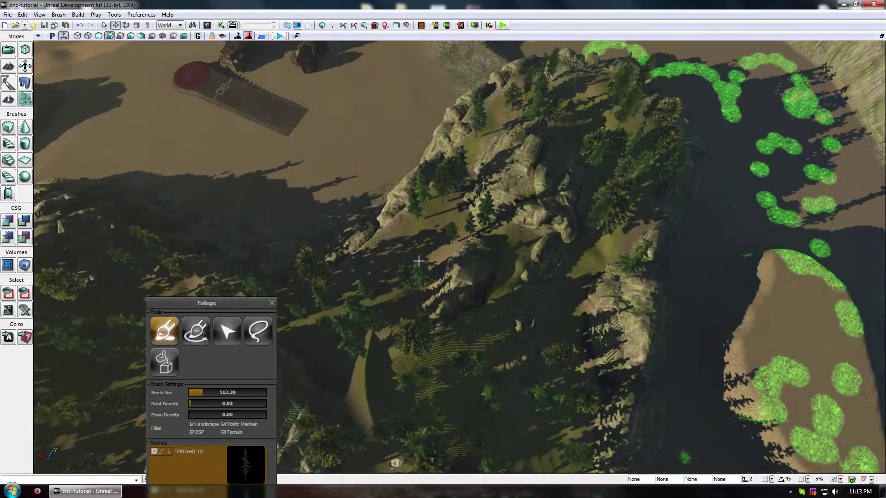
mouse_move(423, 230)
right_mouse_down()
mouse_move(385, 296)
mouse_move(430, 277)
mouse_move(427, 174)
mouse_move(457, 288)
right_mouse_up()
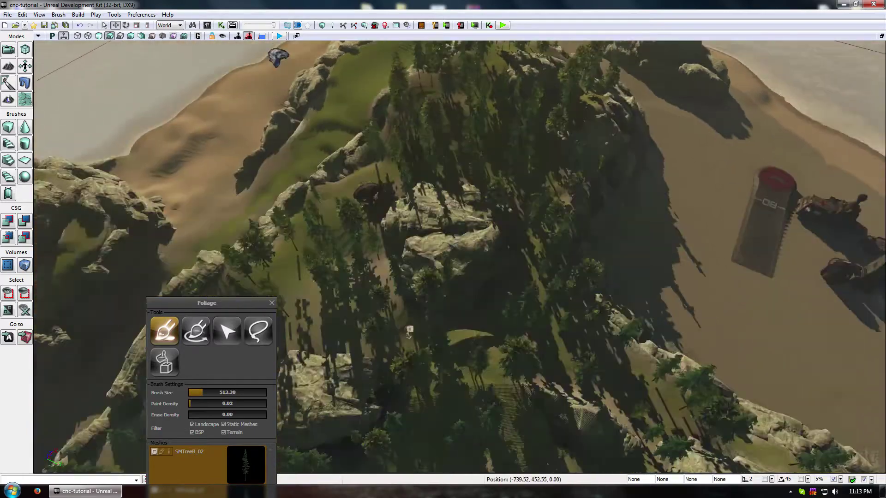
right_click_drag(408, 332, 297, 234)
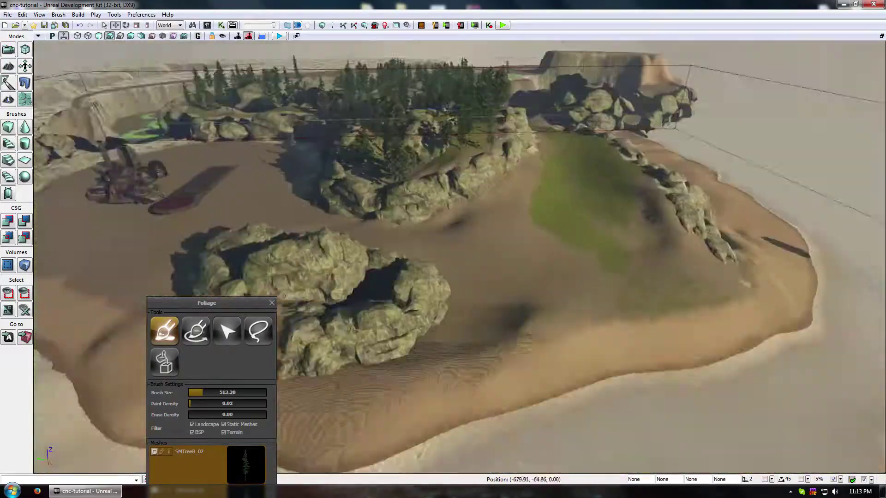
mouse_move(363, 130)
right_mouse_down()
mouse_move(363, 152)
mouse_move(363, 130)
right_mouse_up()
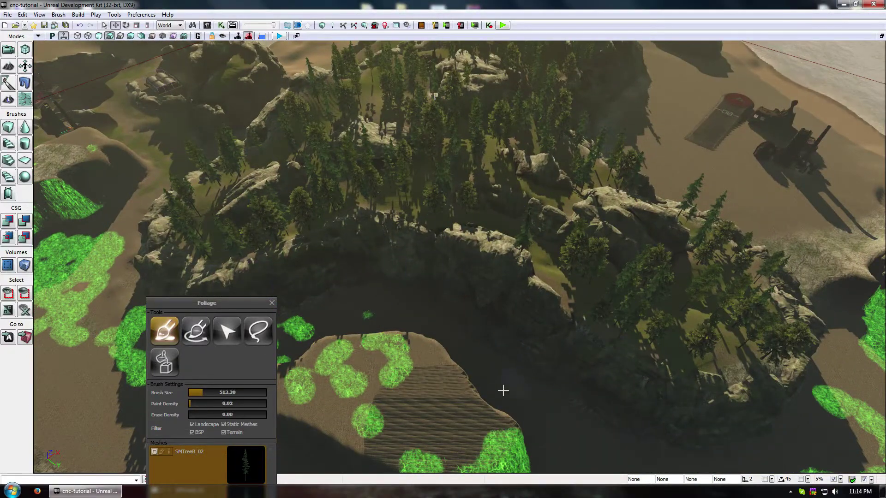
Step: Inspect the forested plateau from the dark canyon side, at ground level beside the cliffs, and above the treetops
left_click_drag(594, 306, 585, 297)
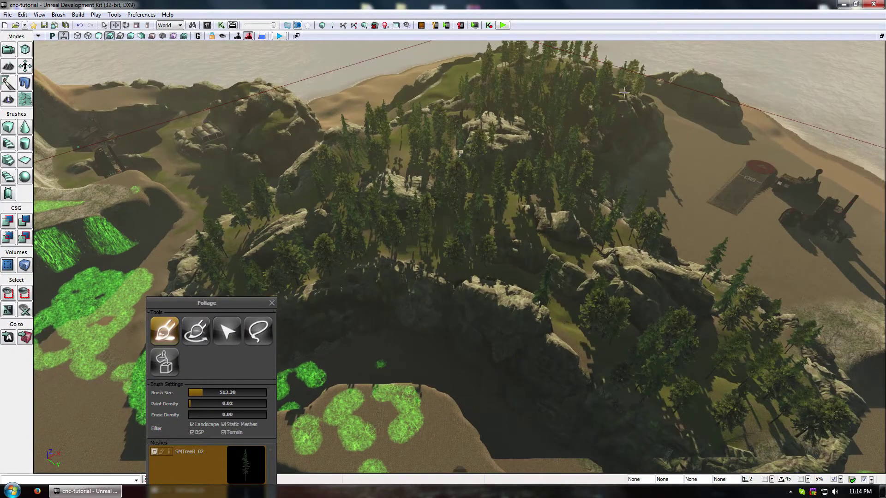
left_click_drag(615, 109, 614, 93)
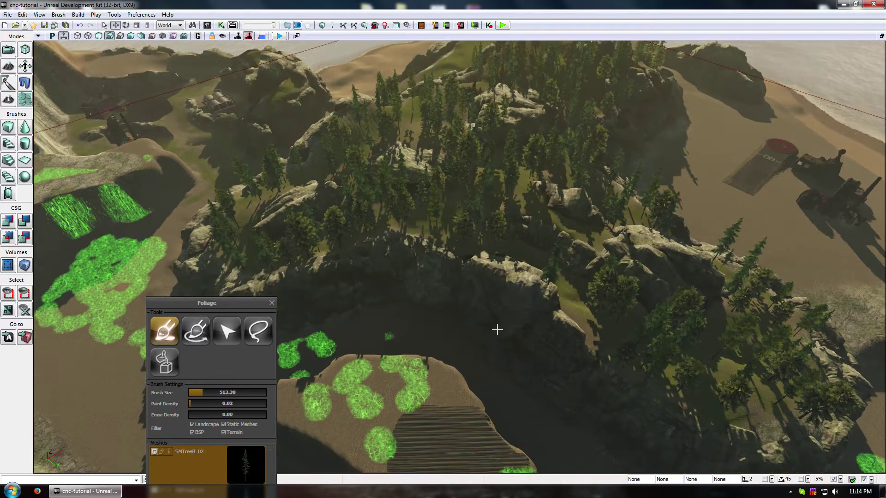
mouse_move(529, 320)
right_mouse_down()
mouse_move(531, 332)
mouse_move(494, 311)
right_mouse_up()
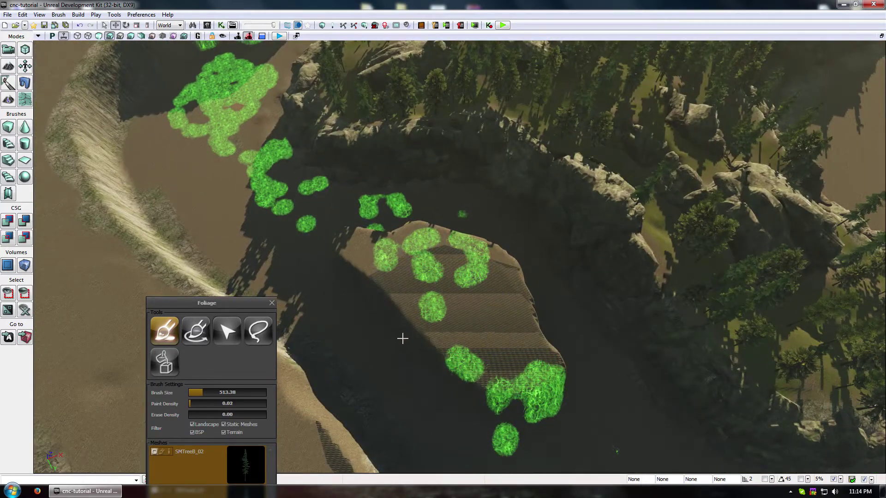
right_click_drag(409, 278, 475, 256)
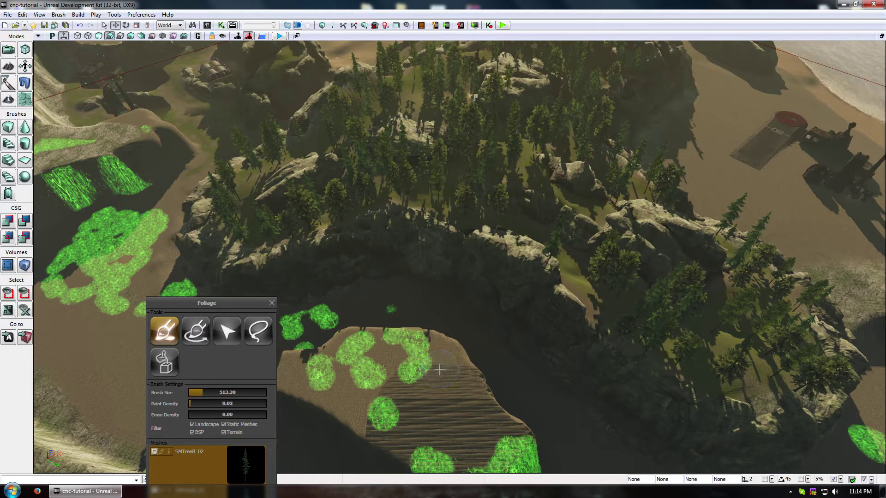
right_click_drag(445, 291, 447, 245)
middle_click_drag(442, 328, 409, 369)
left_click_drag(409, 409, 383, 360)
middle_click_drag(518, 435, 577, 449)
left_click_drag(741, 379, 738, 466)
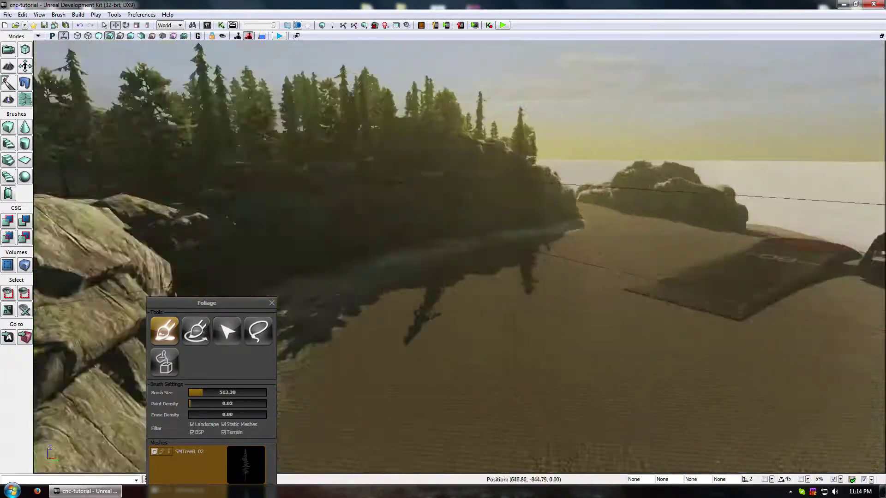
mouse_move(720, 210)
left_mouse_down()
mouse_move(670, 213)
mouse_move(676, 364)
left_mouse_up()
left_click_drag(566, 257, 564, 360)
left_click_drag(508, 227, 507, 138)
middle_click_drag(434, 397, 426, 341)
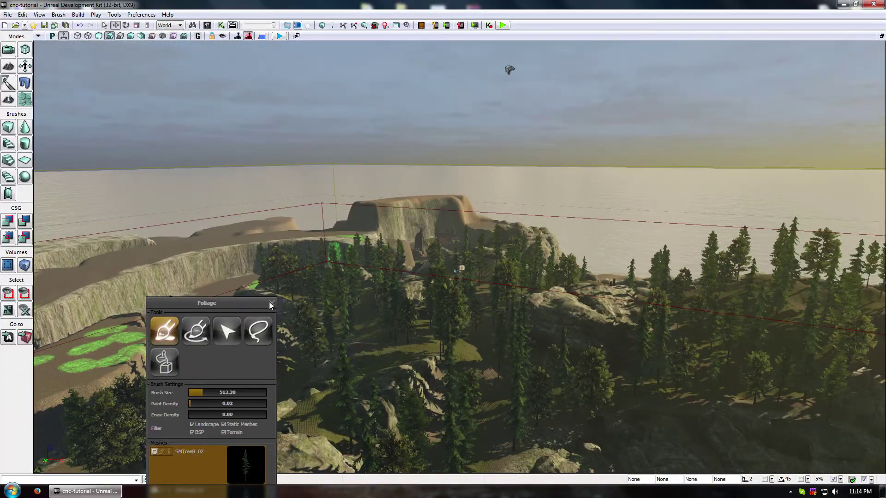
Step: Turn on the viewport's FPS display
left_click(25, 26)
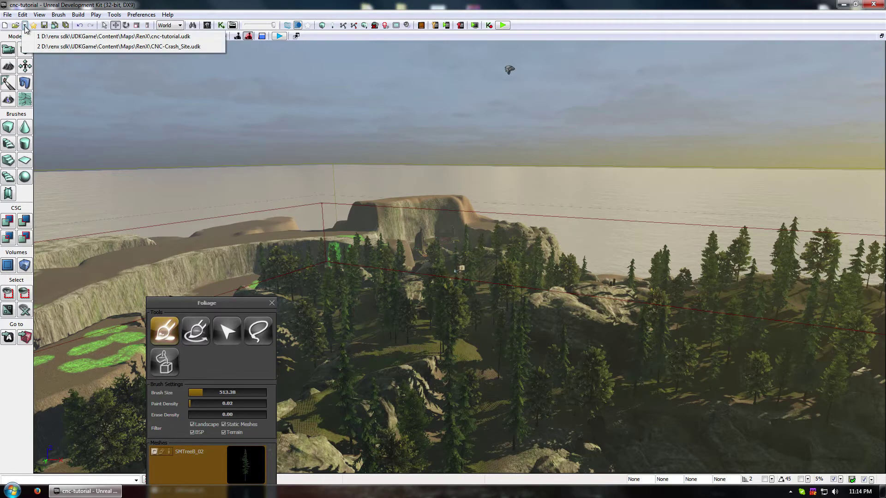
left_click(35, 3)
left_click(35, 37)
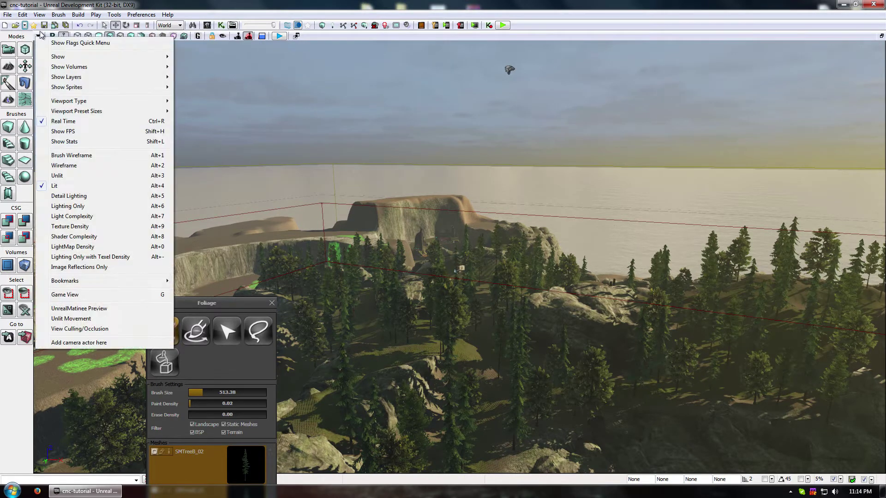
left_click(64, 3)
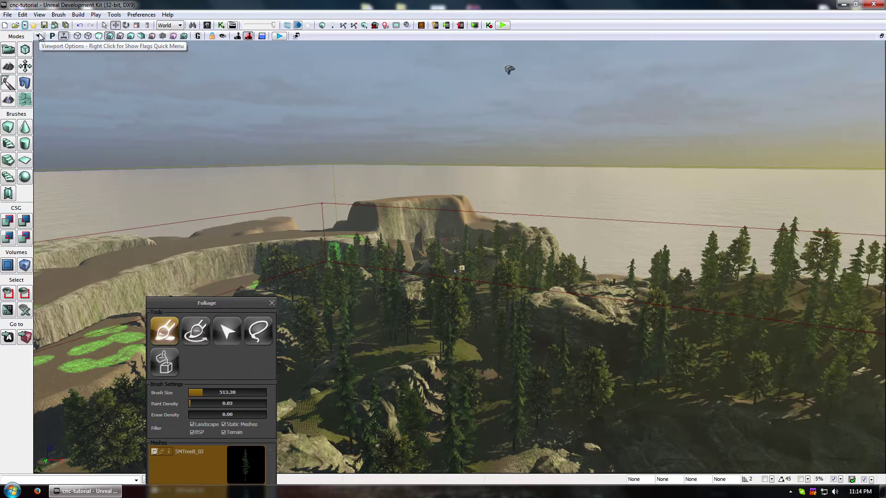
left_click(39, 35)
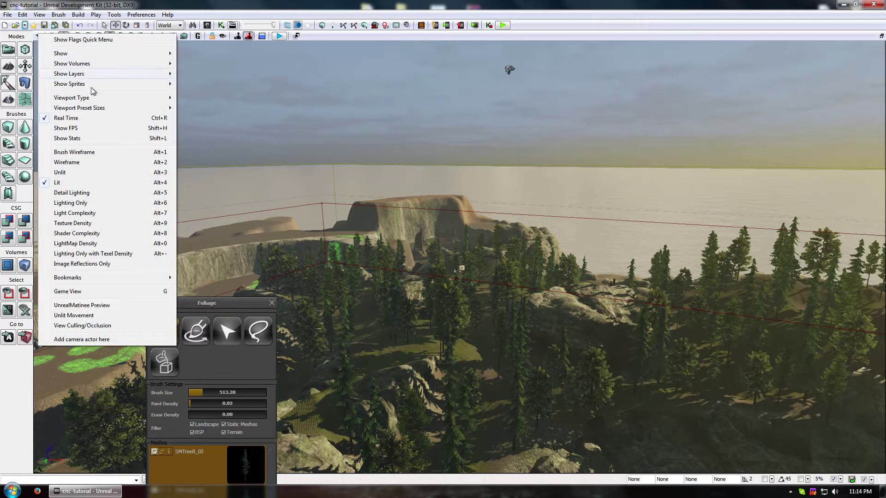
left_click(37, 37)
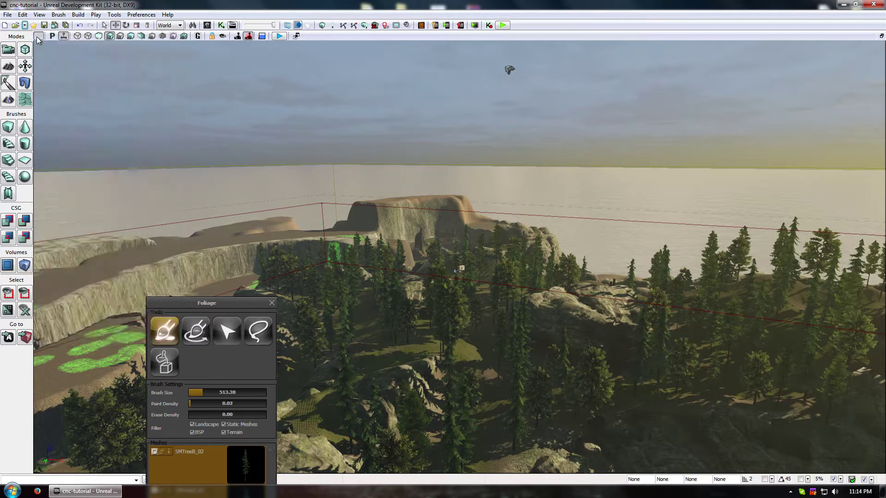
left_click(38, 37)
left_click(40, 36)
left_click(41, 36)
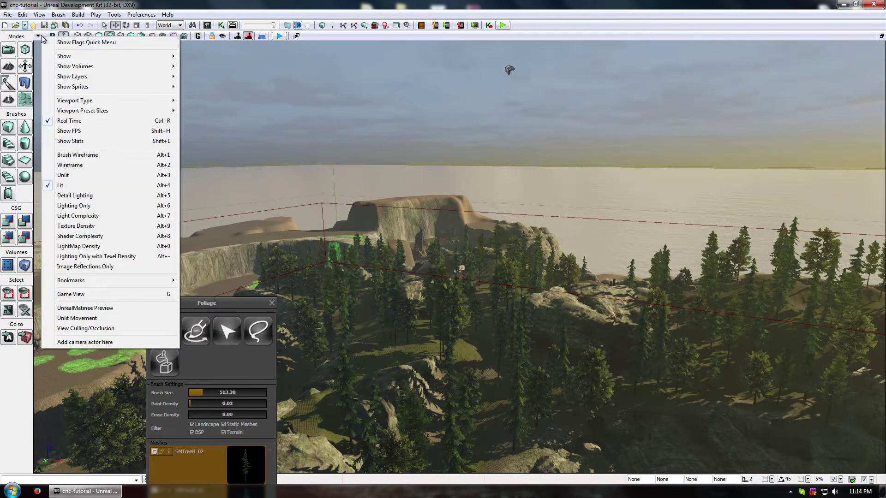
left_click(63, 132)
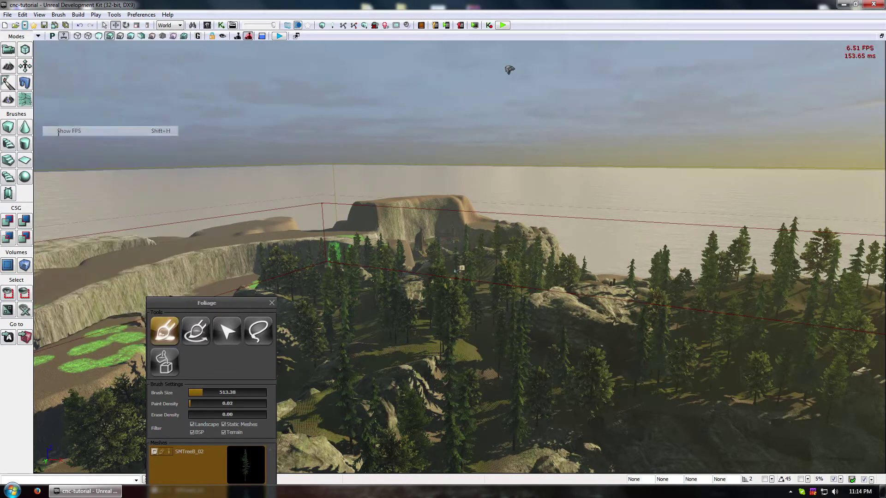
Step: Check the frame rate while flying at ground level, among the trees and around the whole level
mouse_move(508, 179)
right_mouse_down()
mouse_move(509, 212)
mouse_move(508, 180)
right_mouse_up()
key("w")
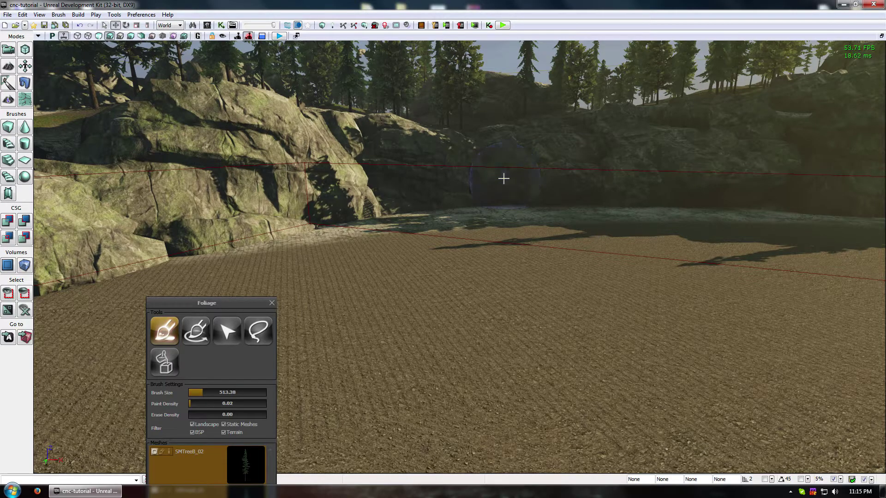
mouse_move(497, 133)
right_mouse_down()
mouse_move(497, 143)
mouse_move(497, 131)
mouse_move(450, 155)
mouse_move(476, 138)
right_mouse_up()
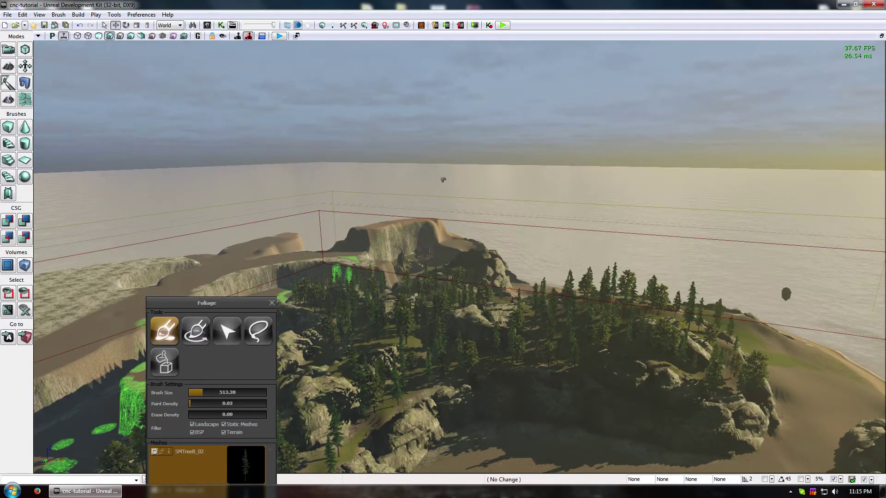
right_click_drag(426, 219, 433, 212)
left_click_drag(434, 212, 427, 173)
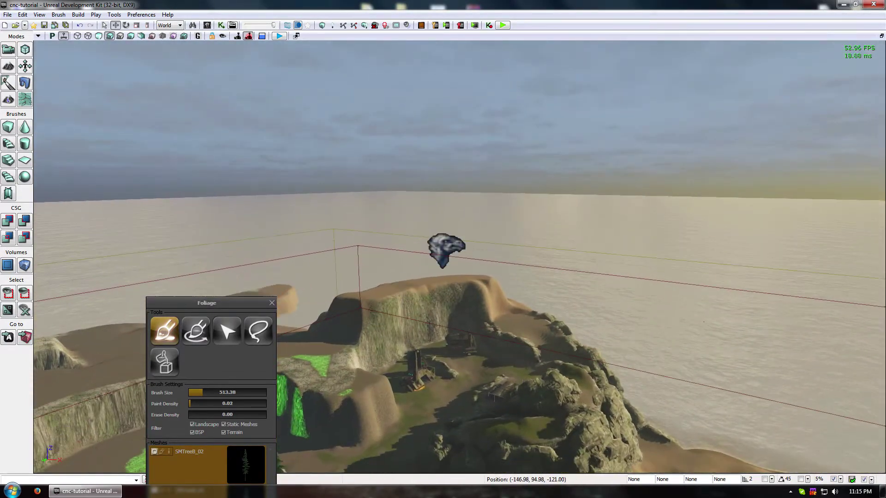
left_click_drag(436, 228, 436, 219)
right_click_drag(360, 212, 487, 259)
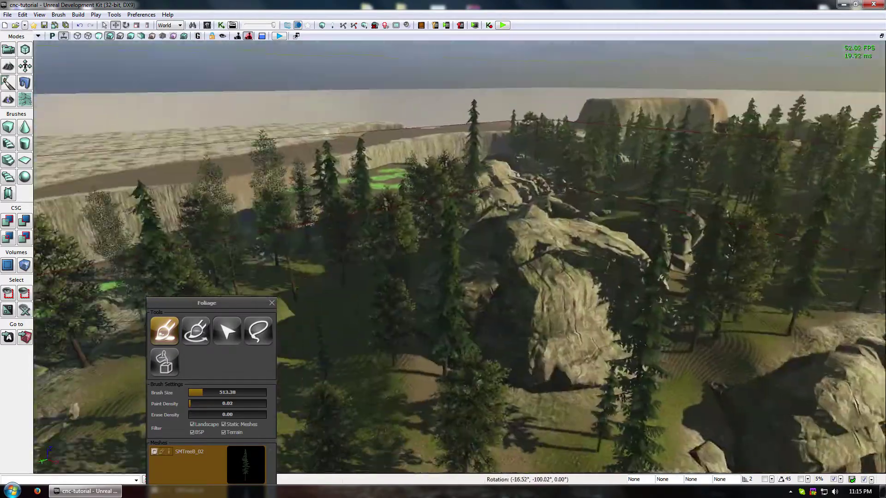
mouse_move(295, 258)
right_mouse_down()
mouse_move(187, 313)
mouse_move(332, 300)
mouse_move(369, 318)
mouse_move(600, 323)
mouse_move(531, 276)
mouse_move(497, 124)
right_mouse_up()
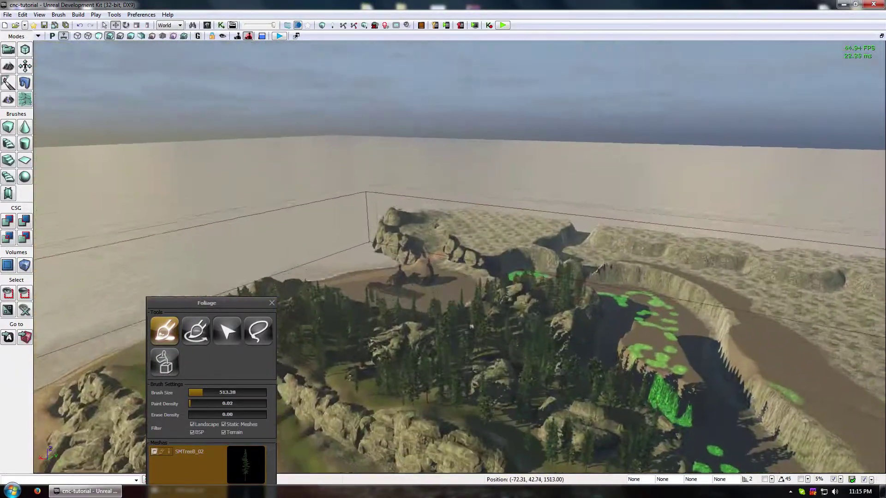
mouse_move(576, 288)
right_mouse_down()
mouse_move(577, 369)
mouse_move(577, 288)
right_mouse_up()
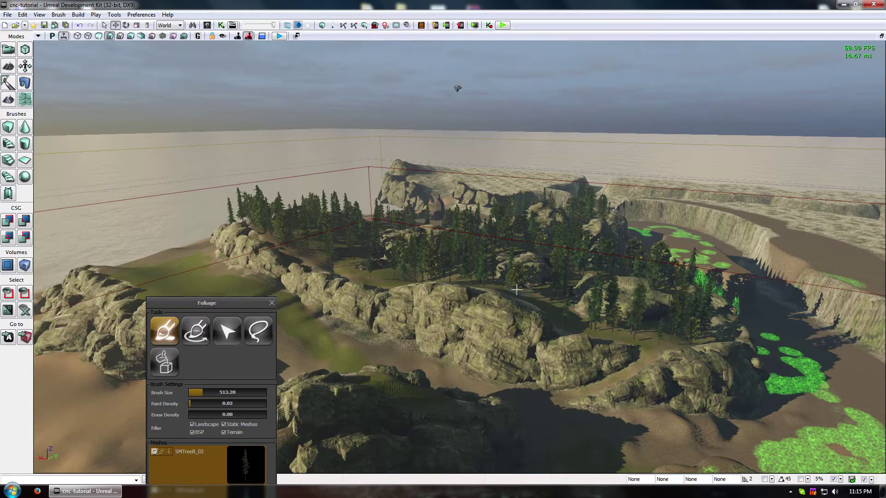
Step: Close foliage editing, open landscape editing, and choose grass2 as the target layer for the ground near the circular structure
left_click(272, 303)
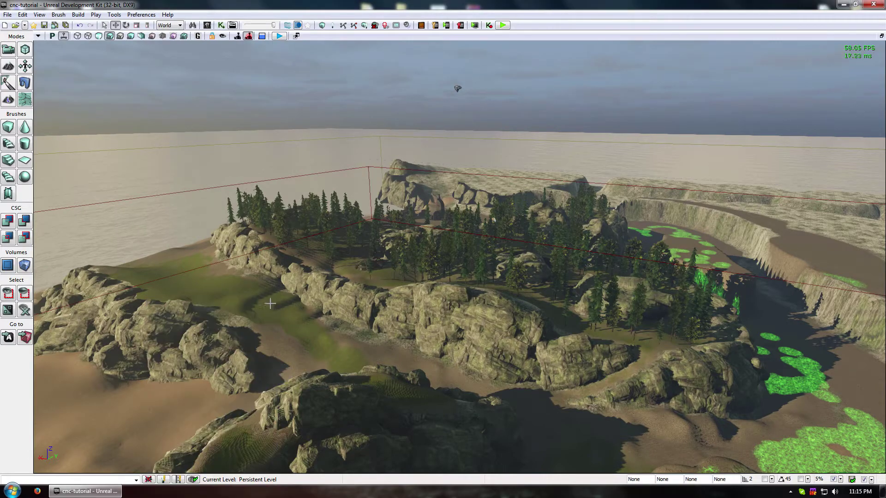
right_click_drag(272, 303, 438, 378)
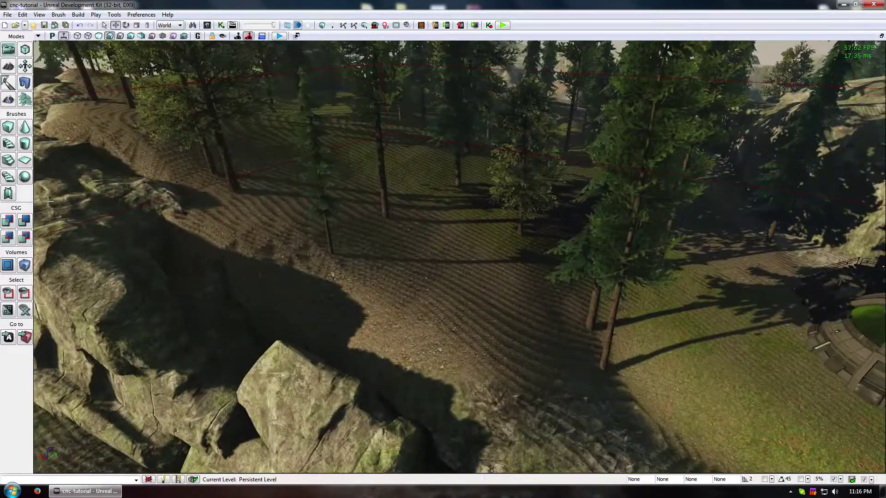
left_click(7, 99)
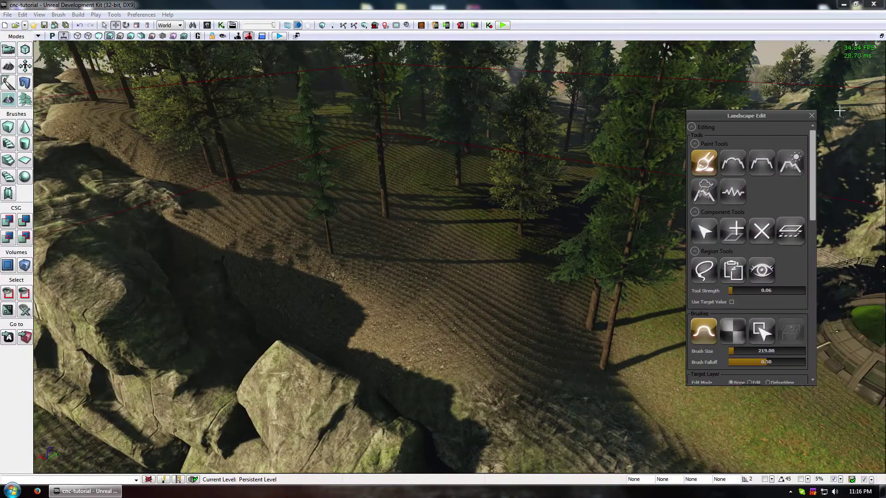
scroll(814, 175, "down", 2)
scroll(773, 290, "down", 5)
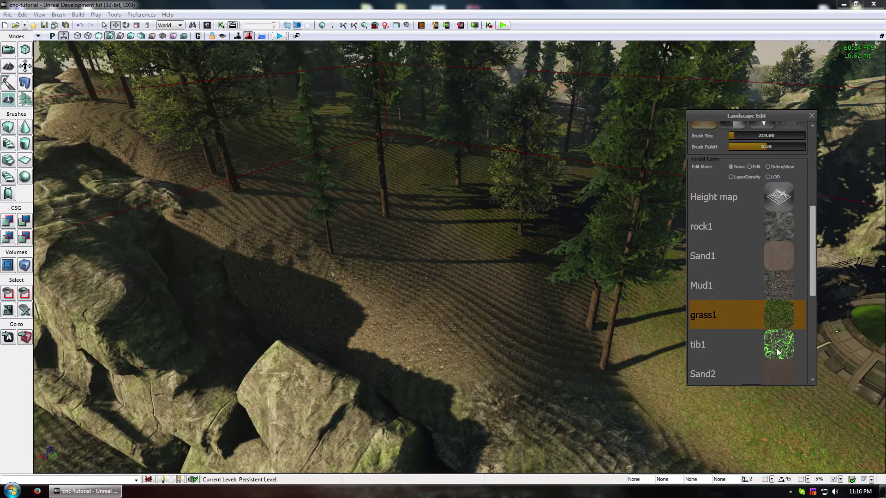
scroll(810, 277, "down", 2)
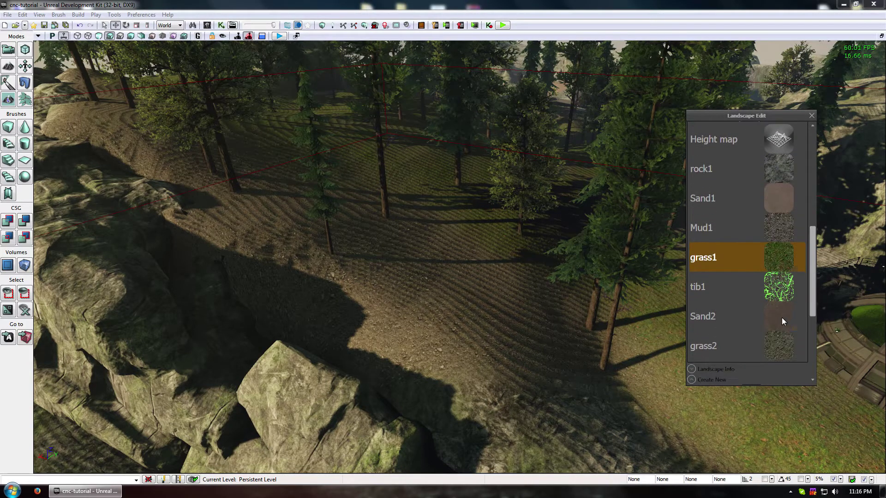
left_click(781, 317)
left_click(784, 351)
mouse_move(427, 338)
right_mouse_down()
mouse_move(427, 277)
mouse_move(427, 338)
right_mouse_up()
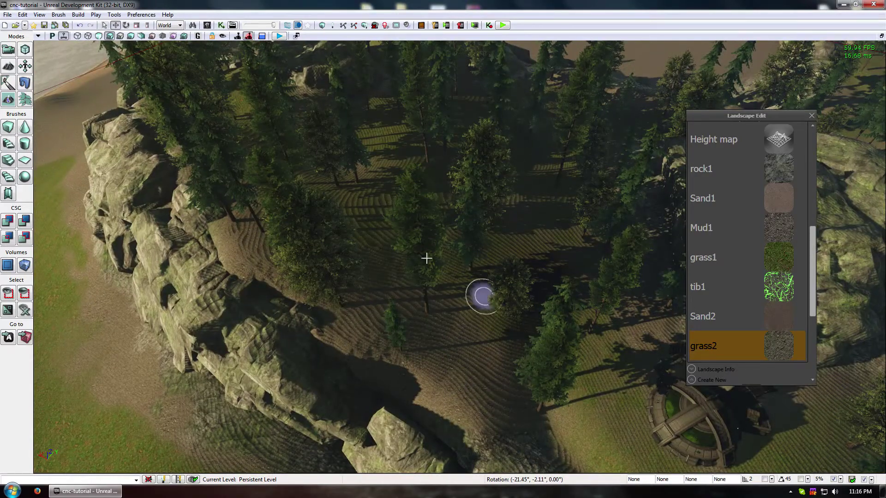
Step: Switch the viewport to unlit shading and hide the instanced static meshes to expose the ground under the trees
scroll(815, 244, "up", 5)
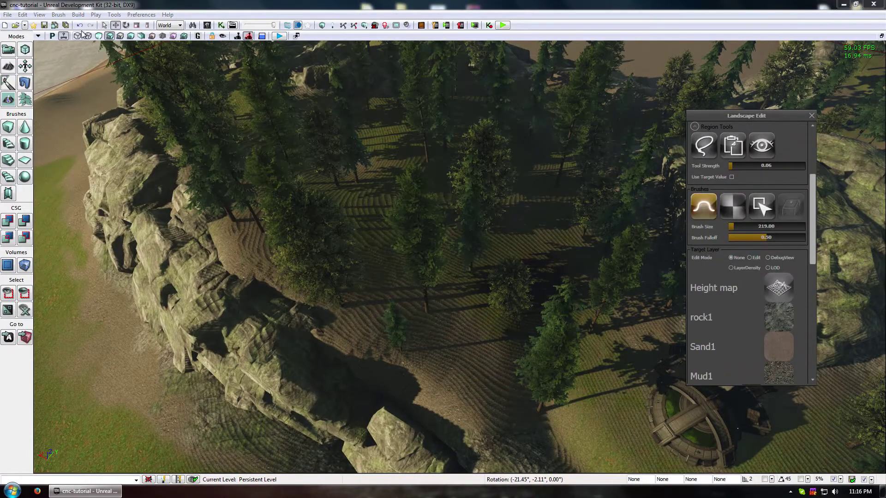
left_click(99, 36)
left_click(37, 36)
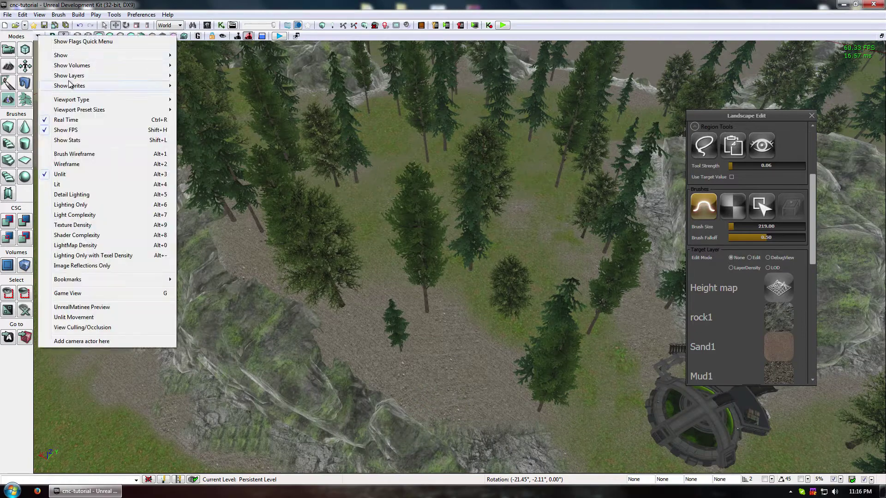
mouse_move(127, 58)
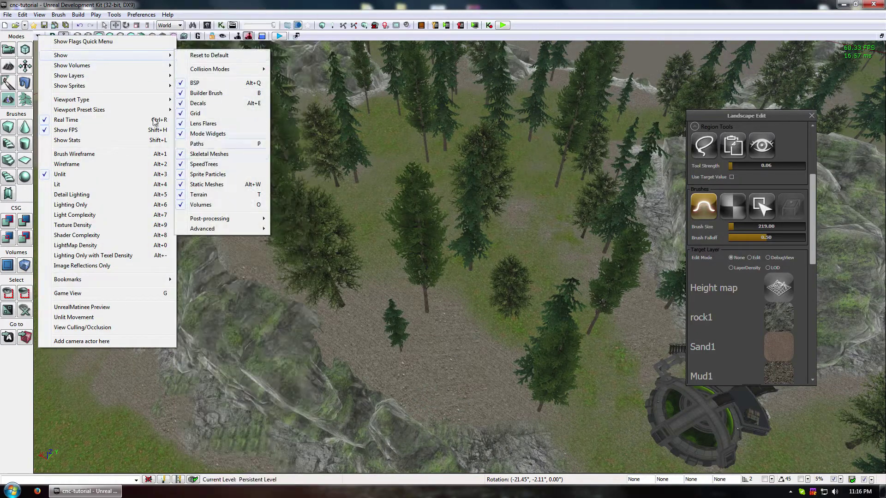
mouse_move(210, 228)
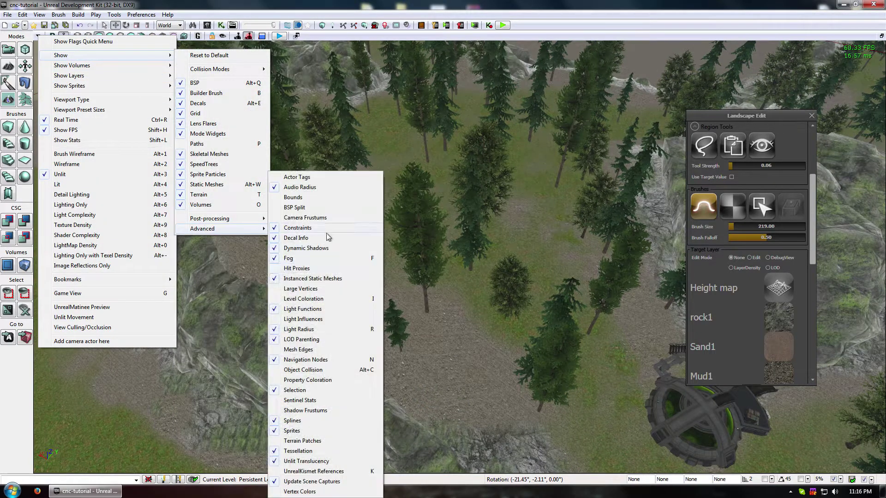
left_click(314, 279)
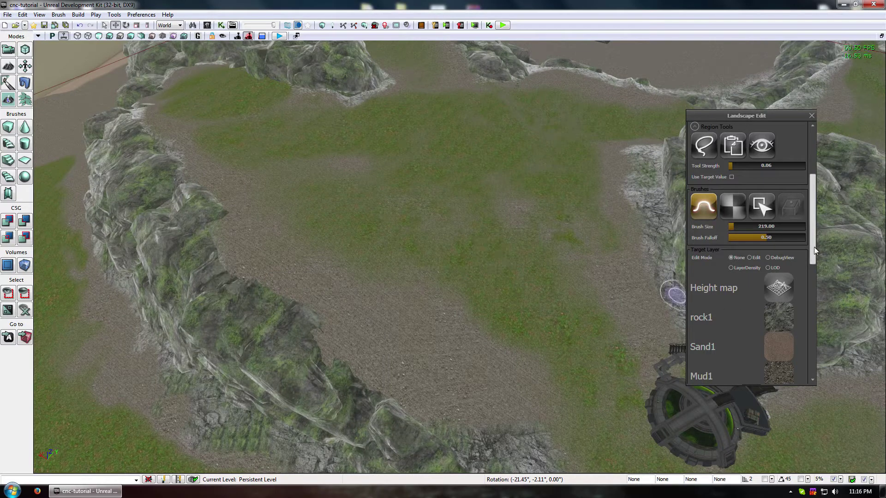
Step: Set the tool strength to 0.21 and break up the plateau's grass with grass2 strokes around the circular structure and between the rocks
left_click(743, 166)
mouse_move(265, 217)
left_mouse_down("ctrl")
mouse_move(405, 289)
mouse_move(465, 307)
mouse_move(415, 359)
mouse_move(512, 388)
left_mouse_up("ctrl")
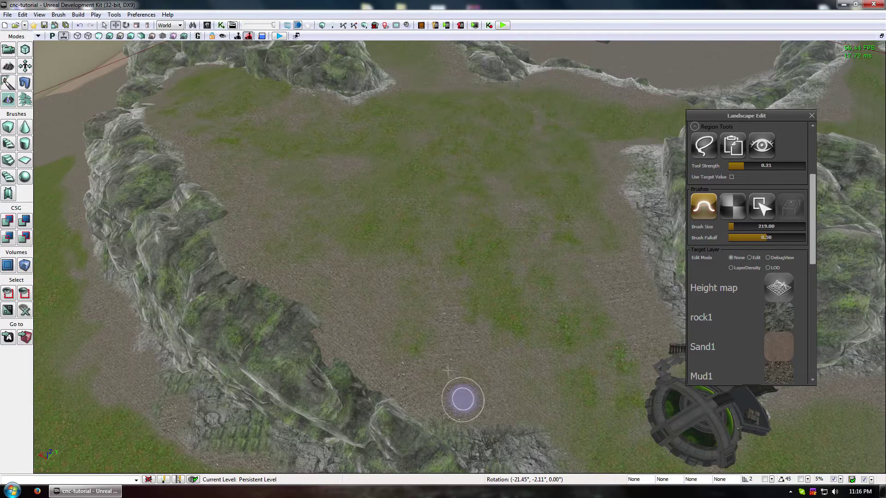
mouse_move(449, 369)
middle_mouse_down()
mouse_move(461, 426)
mouse_move(533, 433)
middle_mouse_up()
mouse_move(533, 433)
right_mouse_down()
mouse_move(486, 259)
mouse_move(492, 350)
right_mouse_up()
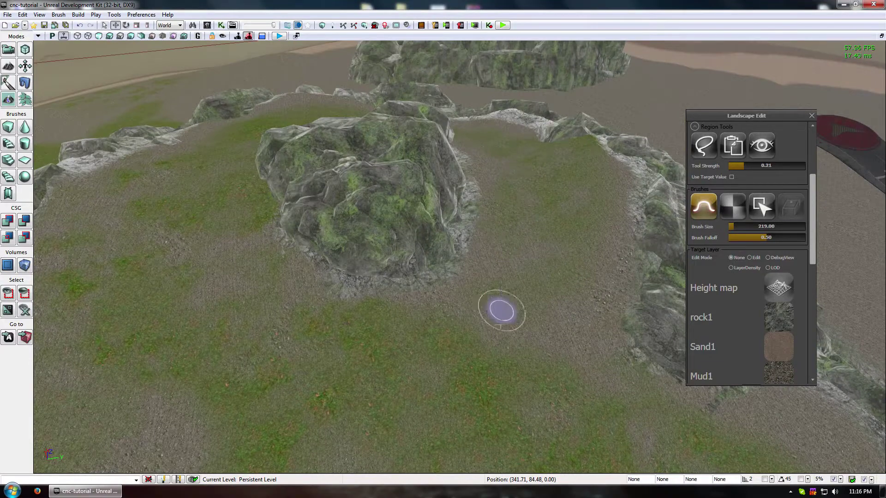
right_click_drag(502, 309, 441, 387)
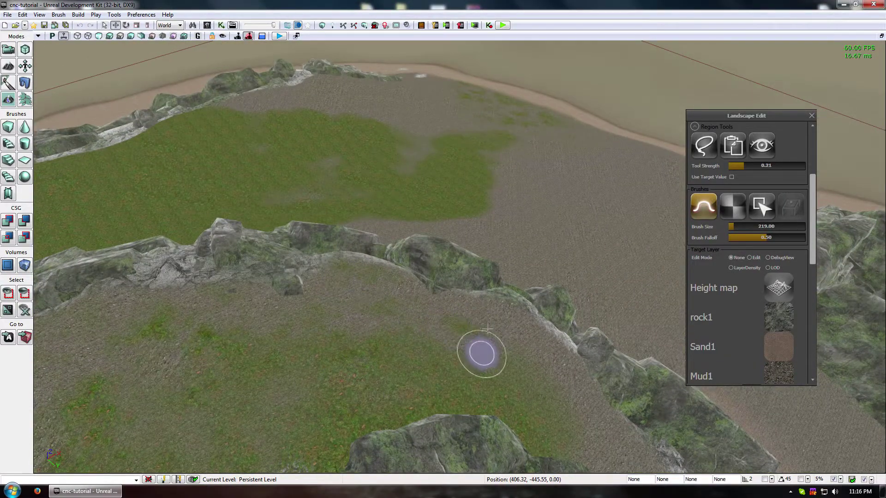
right_click_drag(567, 406, 462, 244)
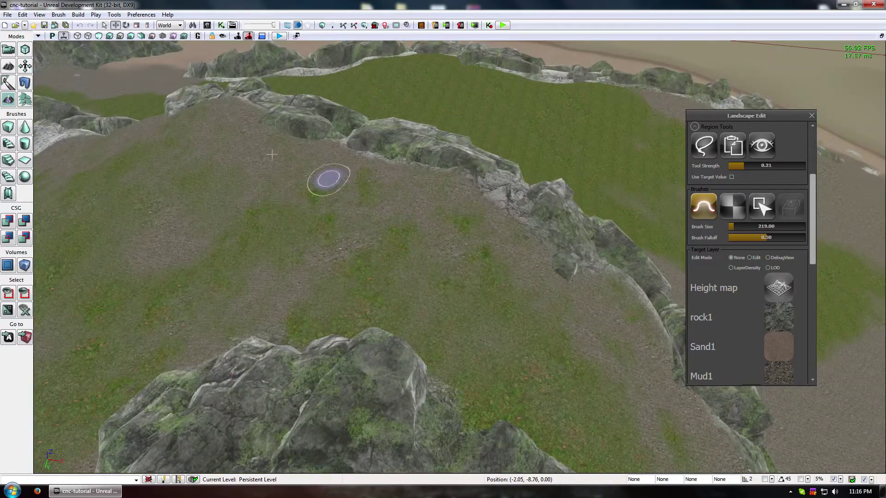
mouse_move(217, 182)
left_mouse_down()
mouse_move(199, 179)
mouse_move(300, 252)
left_mouse_up()
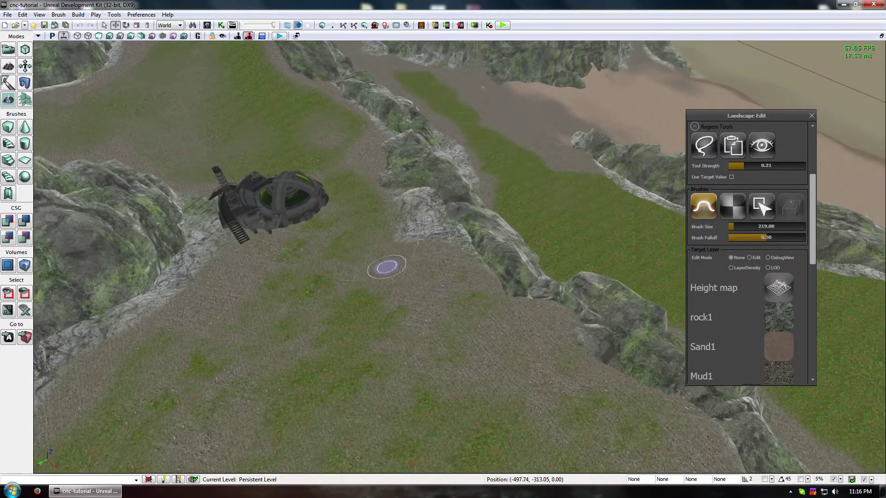
left_click_drag(539, 378, 396, 305)
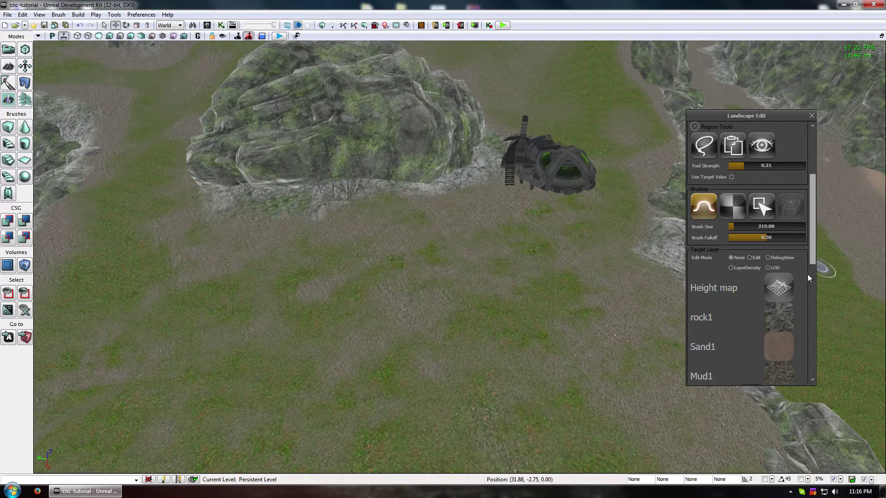
Step: Choose the grass1 layer and paint it over the plateau's open ground and the strips between the rock outcrops
scroll(807, 277, "down", 3)
left_click(781, 298)
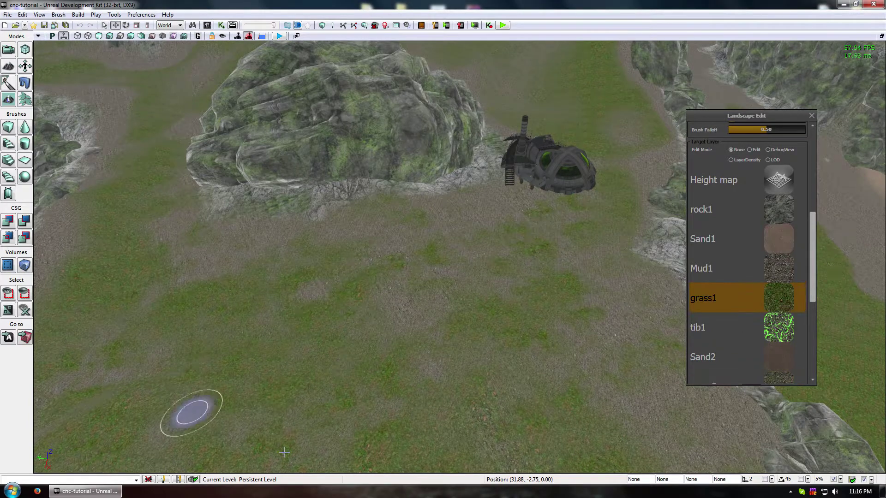
left_click_drag(284, 452, 334, 293)
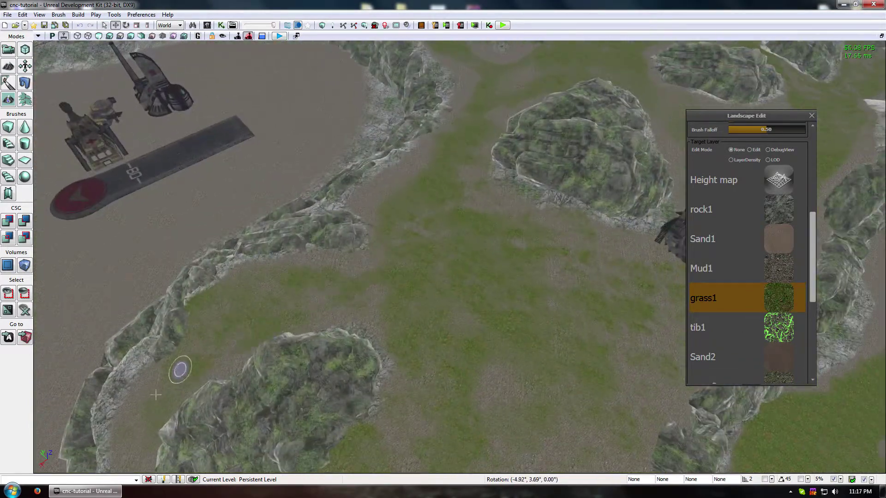
left_click_drag(484, 244, 295, 295)
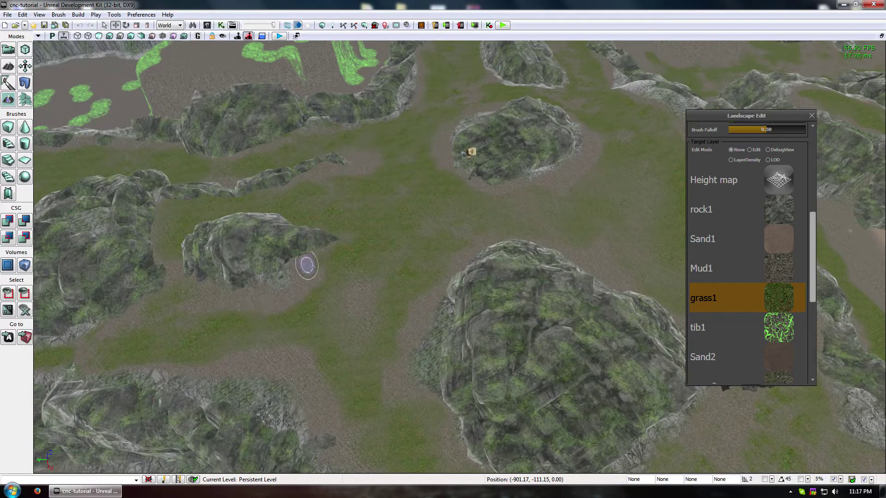
left_click(703, 356)
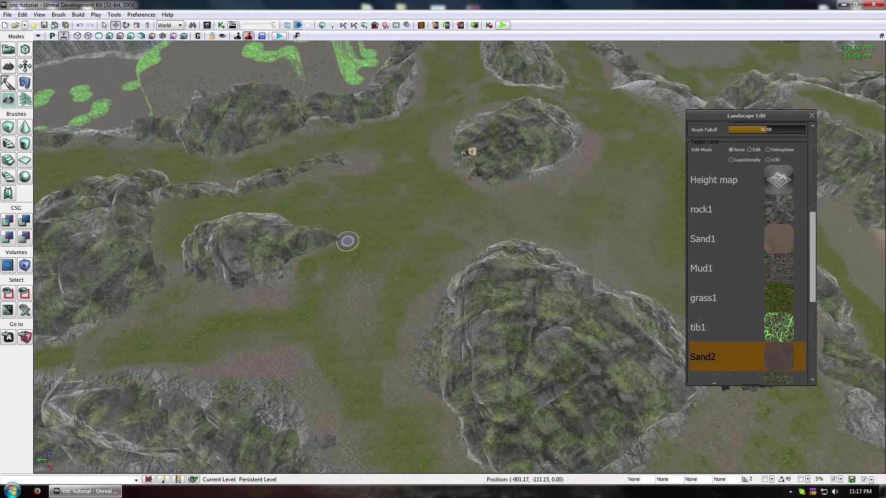
right_click(340, 250)
key("Escape")
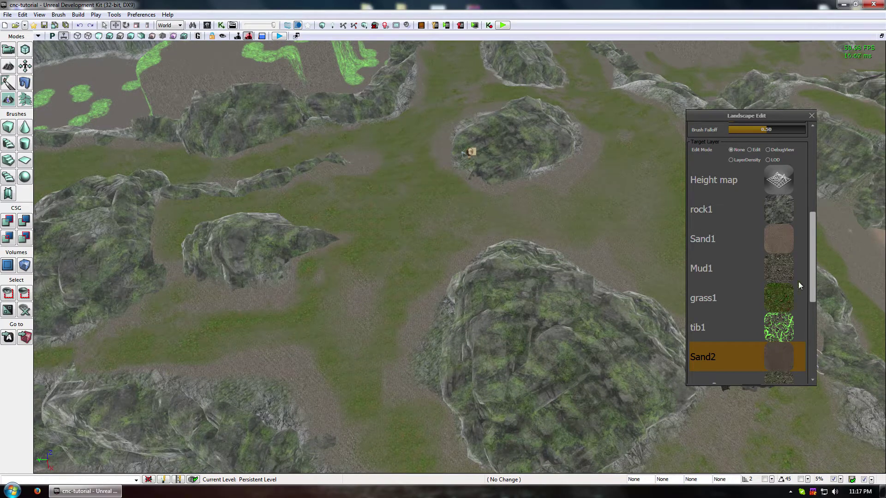
Step: Blend the grass1 and grass2 layers along the paths between the rock outcrops, finishing with grass1 across the path junctions
left_click(785, 307)
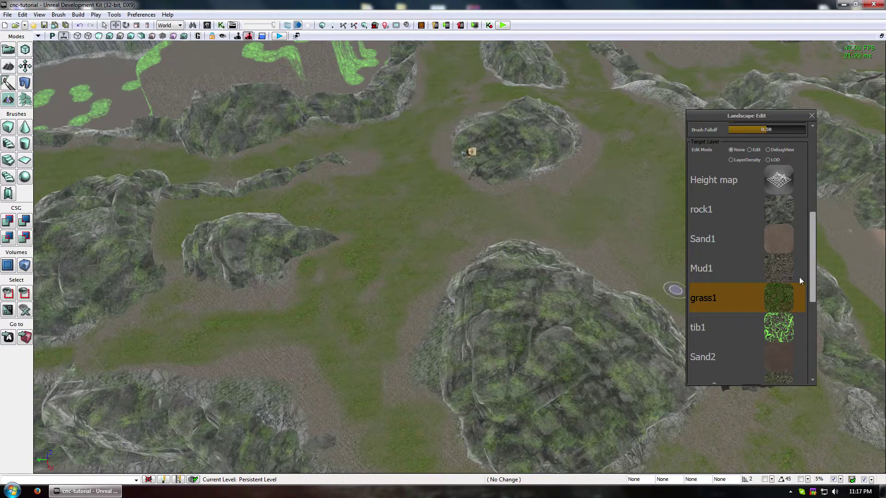
scroll(801, 295, "down", 2)
left_click(779, 304)
left_click(780, 329)
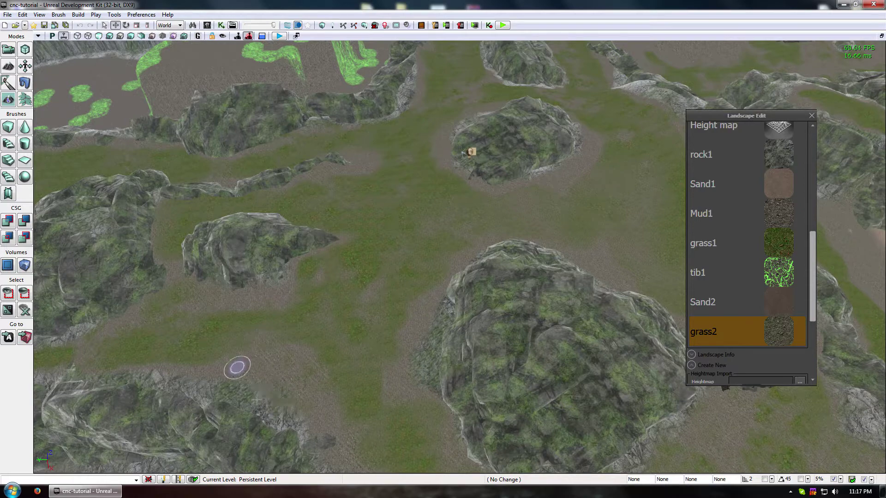
left_click(777, 231)
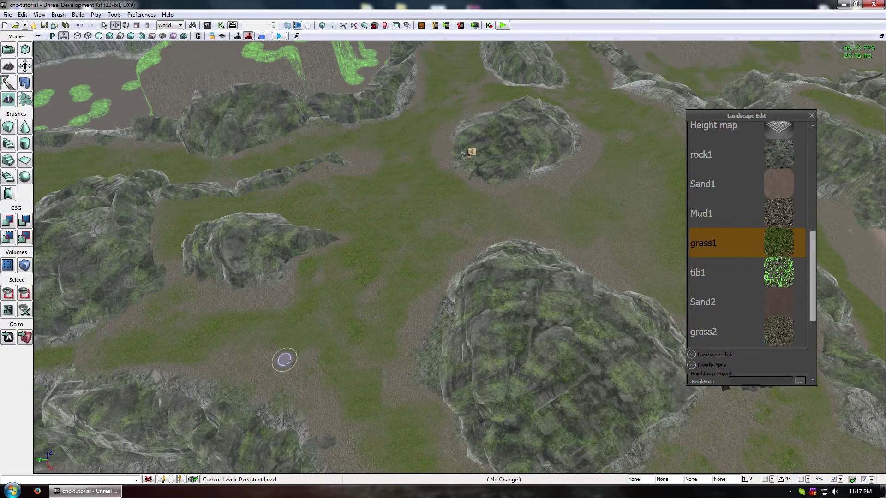
mouse_move(284, 360)
left_mouse_down()
mouse_move(338, 403)
mouse_move(338, 352)
mouse_move(397, 382)
left_mouse_up()
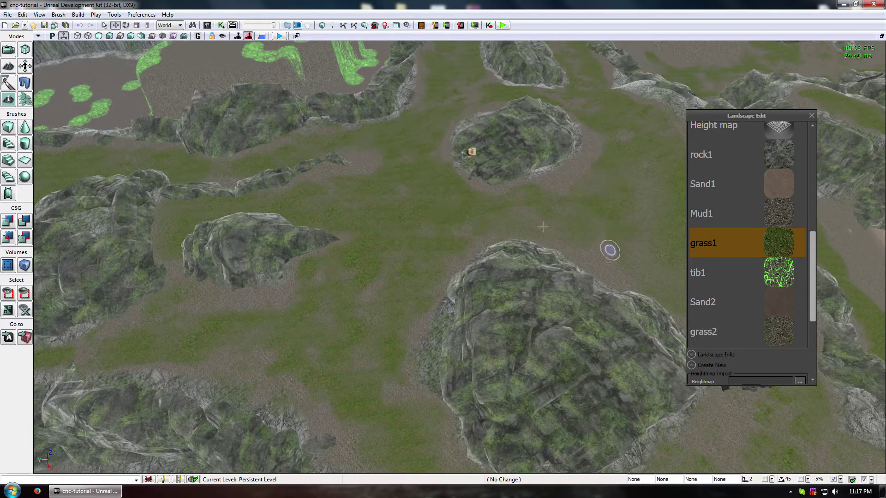
right_click_drag(363, 349, 319, 345)
right_click_drag(389, 406, 374, 375)
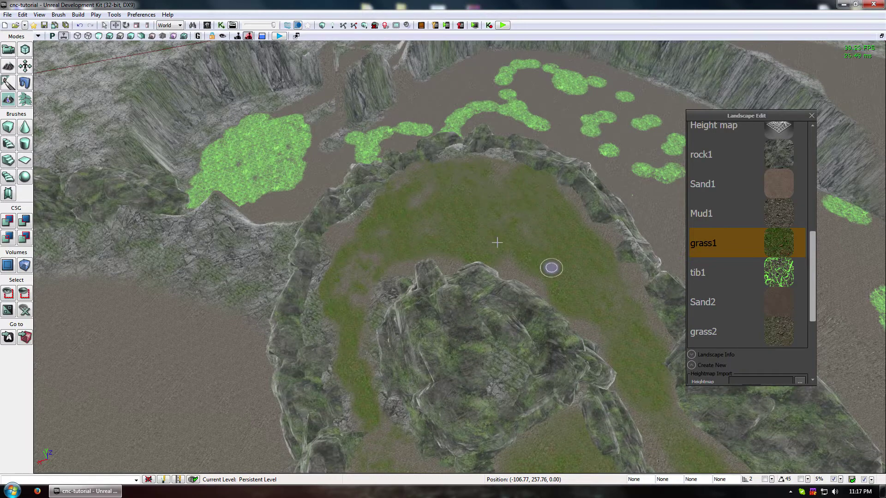
mouse_move(374, 374)
right_mouse_down()
mouse_move(415, 358)
mouse_move(392, 369)
right_mouse_up()
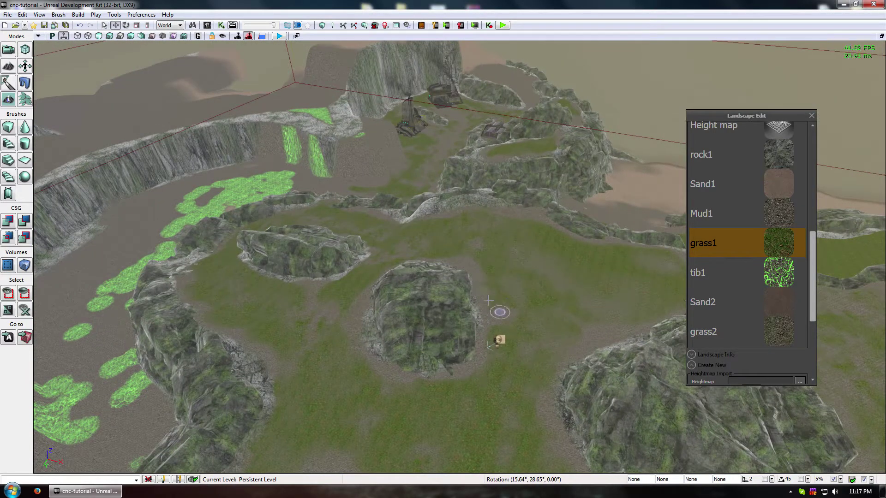
Step: Close landscape editing and show the trees again in the unlit view
left_click(811, 115)
right_click_drag(811, 116, 784, 98)
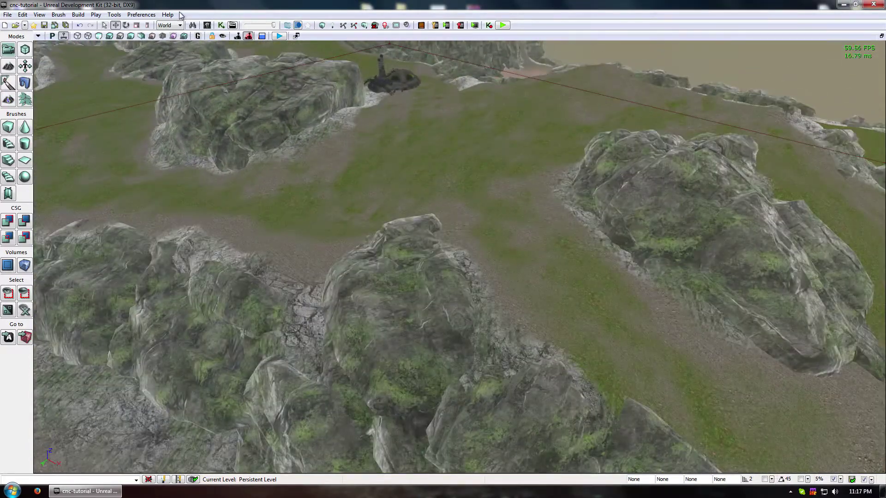
left_click(109, 35)
left_click(99, 35)
Step: Find the dominant directional light among the trees and raise it well above the treetops
mouse_move(273, 226)
right_mouse_down()
mouse_move(259, 214)
mouse_move(157, 217)
mouse_move(277, 236)
right_mouse_up()
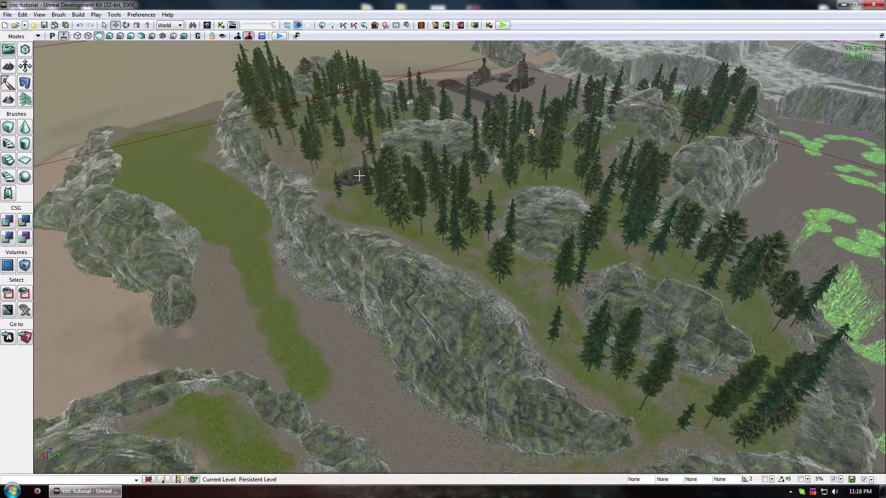
right_click_drag(277, 235, 300, 241)
right_click_drag(442, 268, 507, 266)
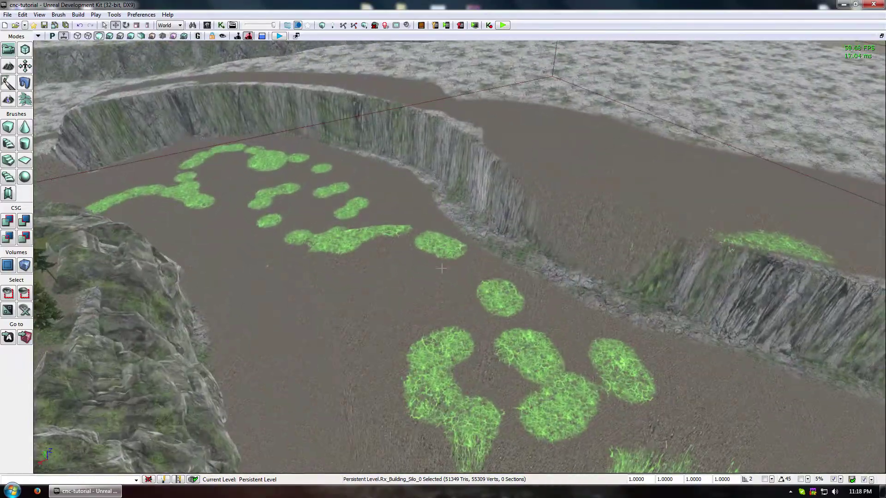
right_click_drag(414, 303, 391, 227)
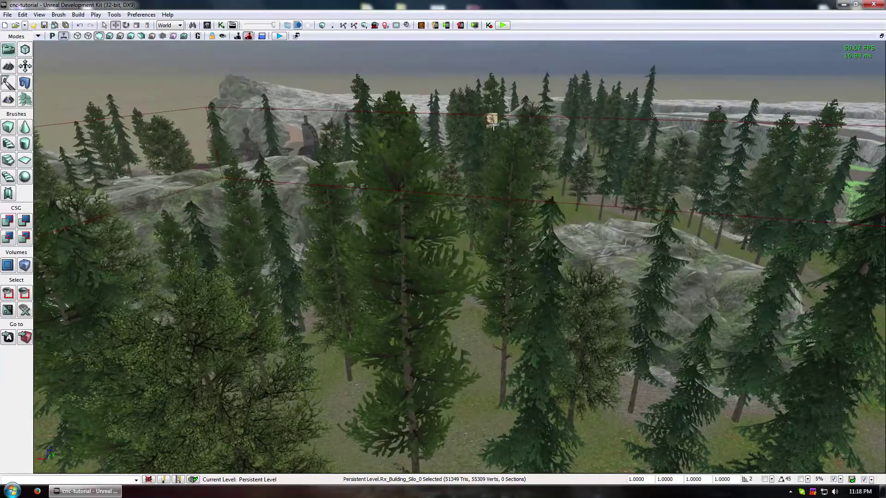
left_click(493, 121)
left_click_drag(491, 104, 492, 89)
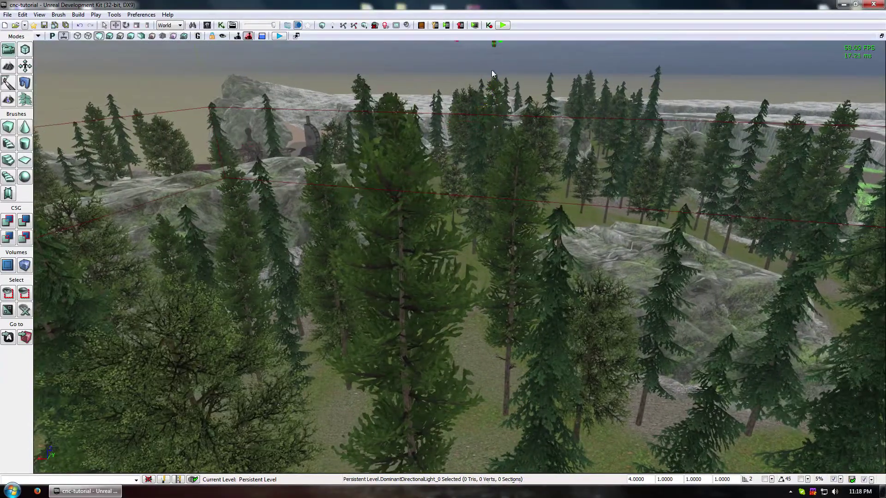
right_click_drag(491, 74, 489, 186)
left_click_drag(486, 178, 486, 144)
right_click_drag(486, 144, 486, 252)
Step: Return to an overview of the forested plateau and search the Content Browser for "grass"
left_click(349, 271)
right_click_drag(349, 271, 415, 226)
left_click_drag(348, 271, 362, 415)
right_click_drag(349, 270, 245, 337)
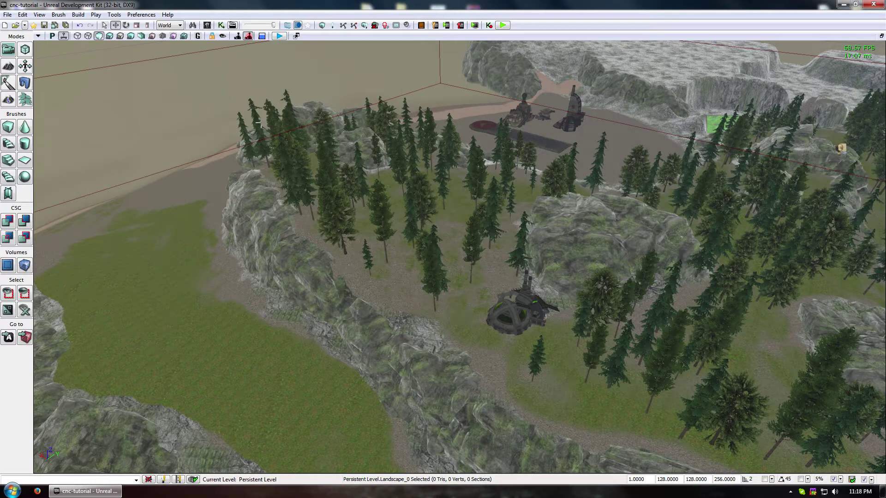
left_click(207, 25)
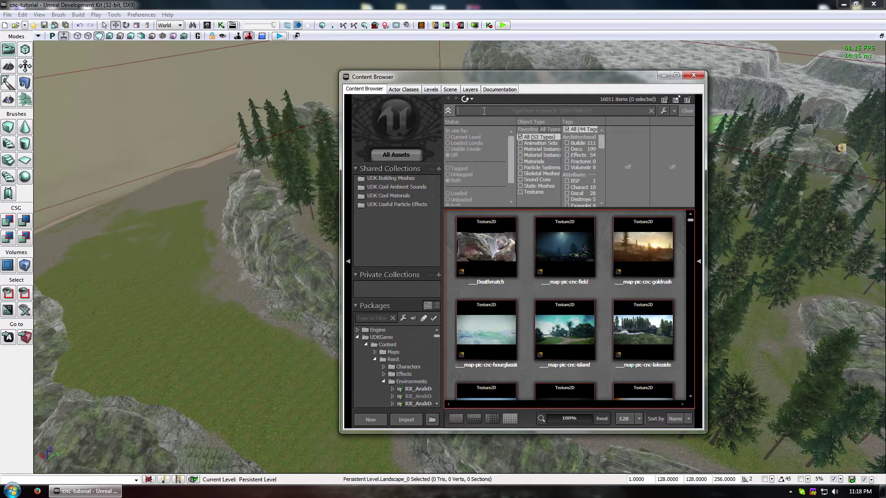
type("grass")
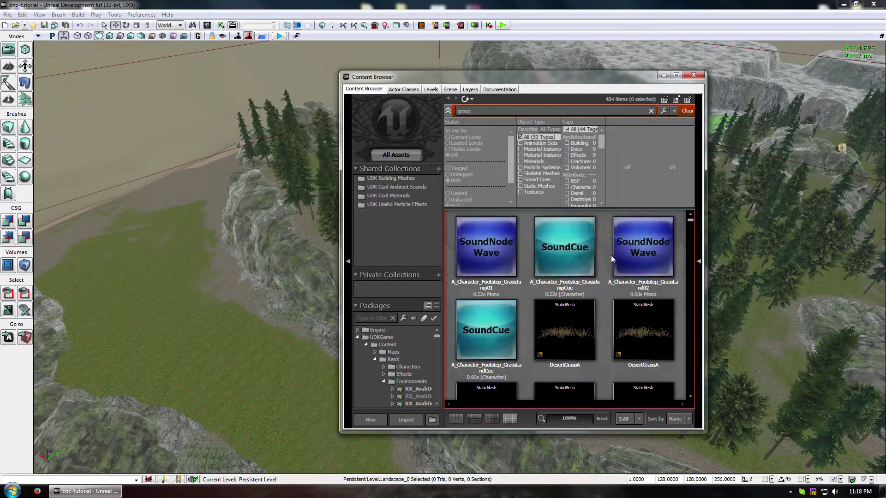
Step: Look through the grass assets and limit the search results to static meshes
left_click(691, 223)
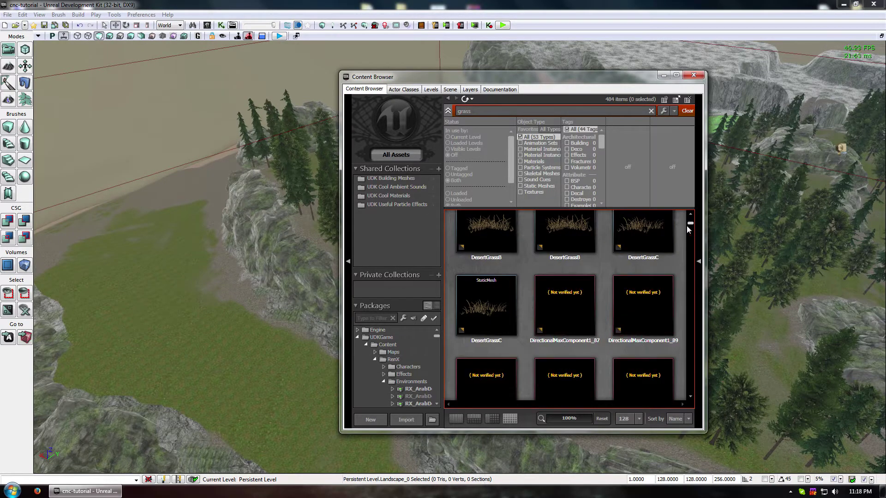
left_click(548, 297)
scroll(592, 321, "down", 4)
scroll(592, 321, "down", 3)
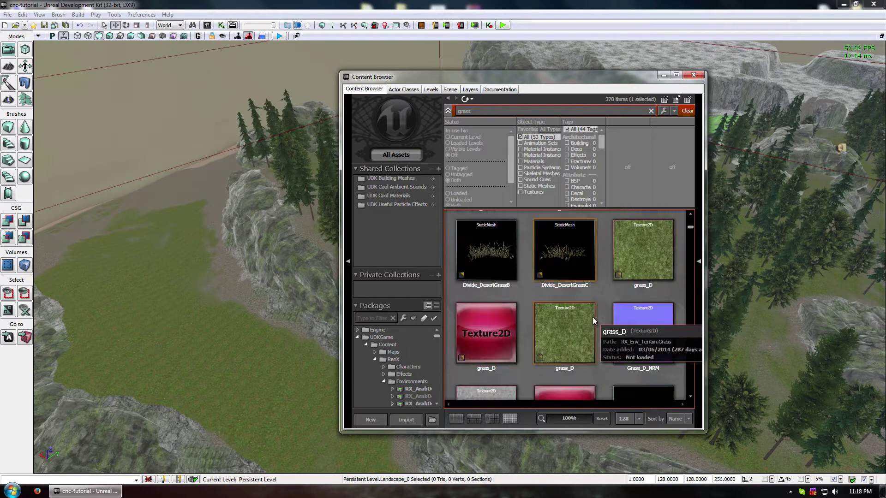
scroll(595, 319, "down", 8)
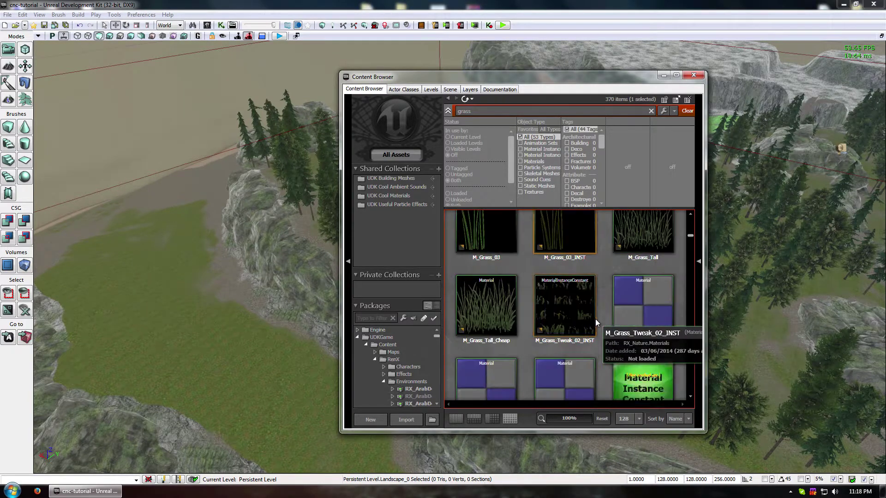
scroll(597, 312, "up", 3)
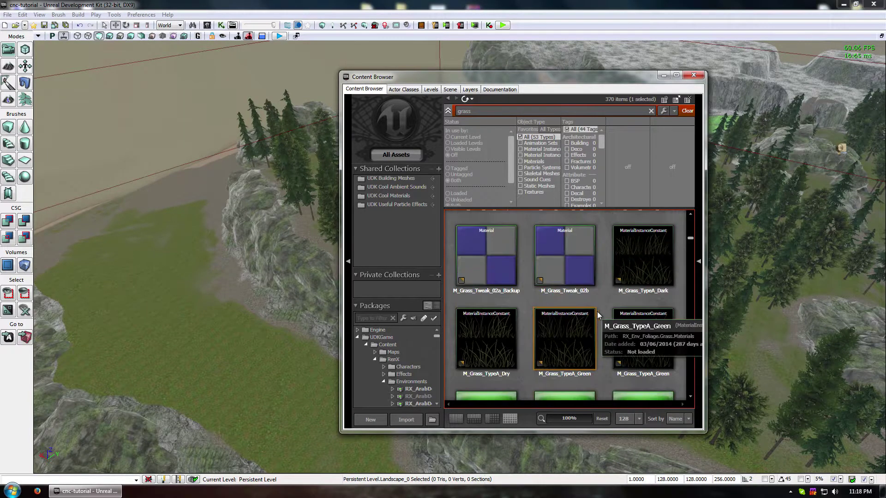
left_click(522, 185)
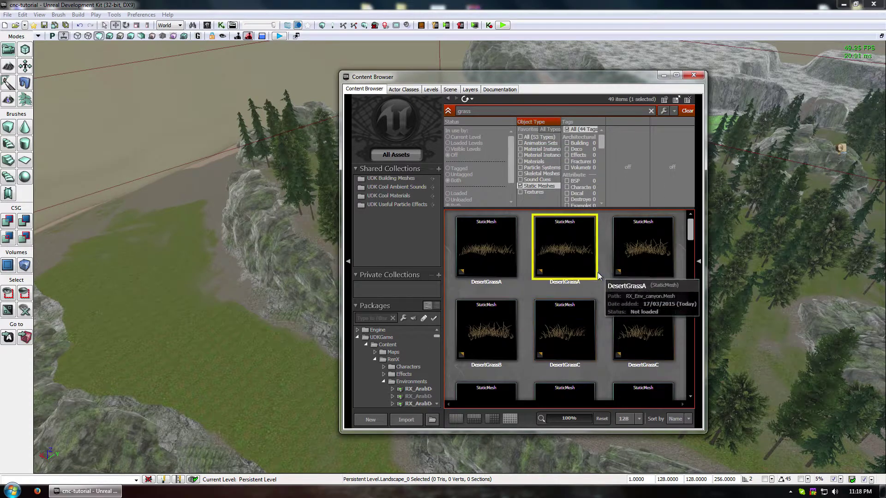
Step: Find the RX-GrassFive static mesh and place a test copy on the grassy ground beside the dirt path
scroll(615, 303, "down", 5)
left_click(564, 242)
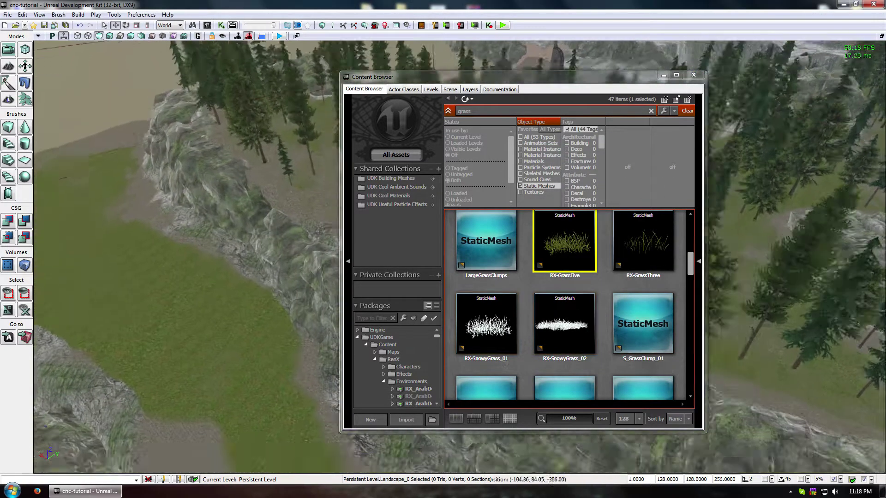
key("w")
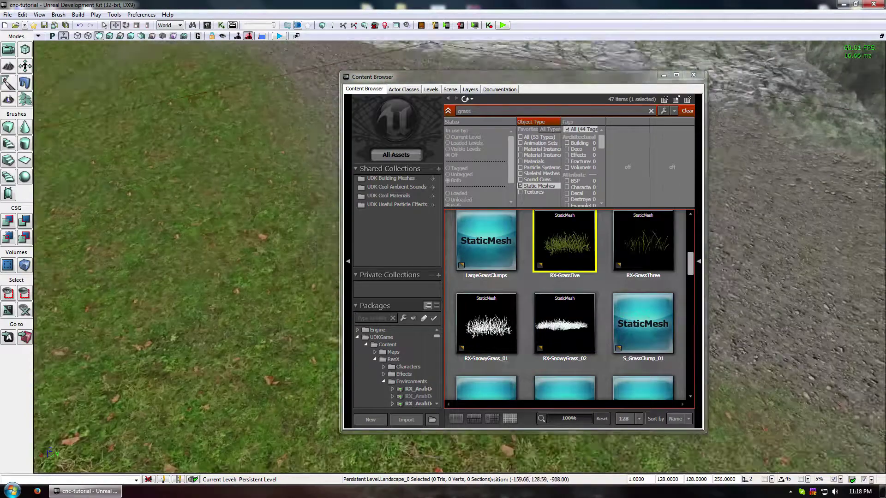
left_click_drag(587, 225, 250, 401)
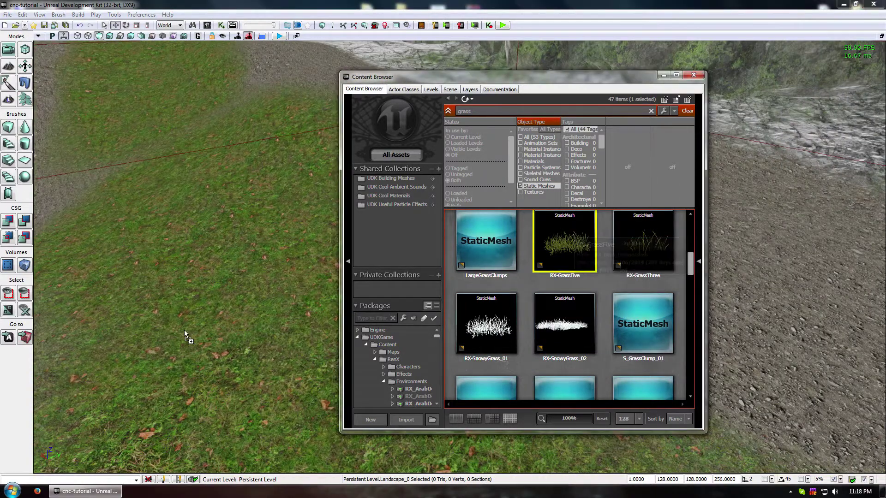
left_click_drag(255, 274, 255, 273)
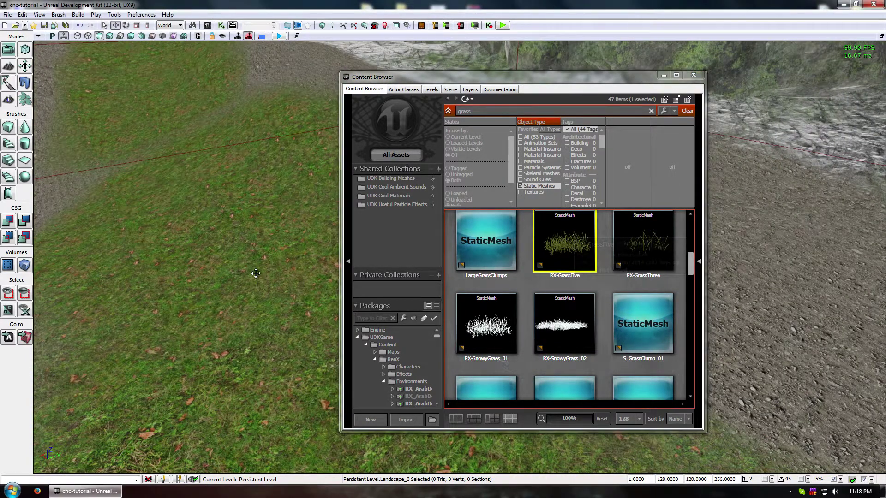
key("w")
right_click_drag(255, 273, 259, 300)
key("w")
key("space")
right_click_drag(188, 240, 199, 240)
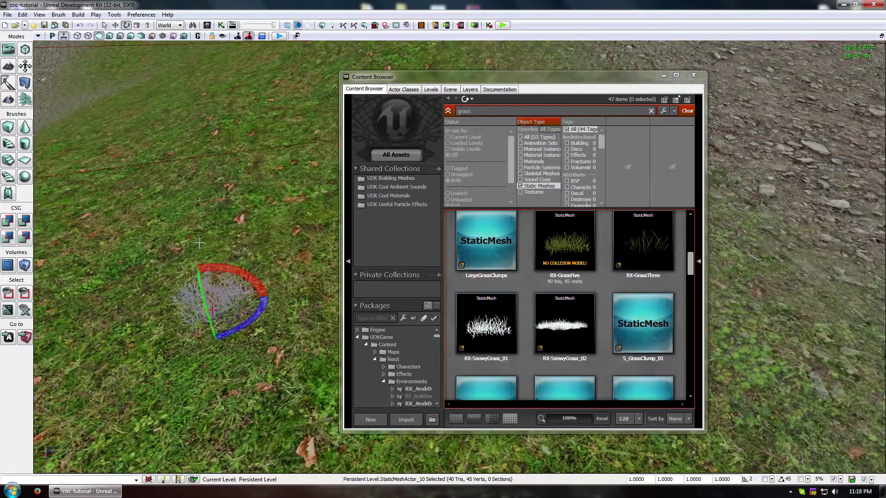
Step: Enlarge the placed RX-GrassFive mesh to a scale of about 7.3 to judge its look, and delete it
key("space")
left_click_drag(262, 296, 290, 295)
double_click(261, 296)
right_click_drag(262, 296, 250, 263)
key("s")
right_click_drag(189, 236, 188, 233)
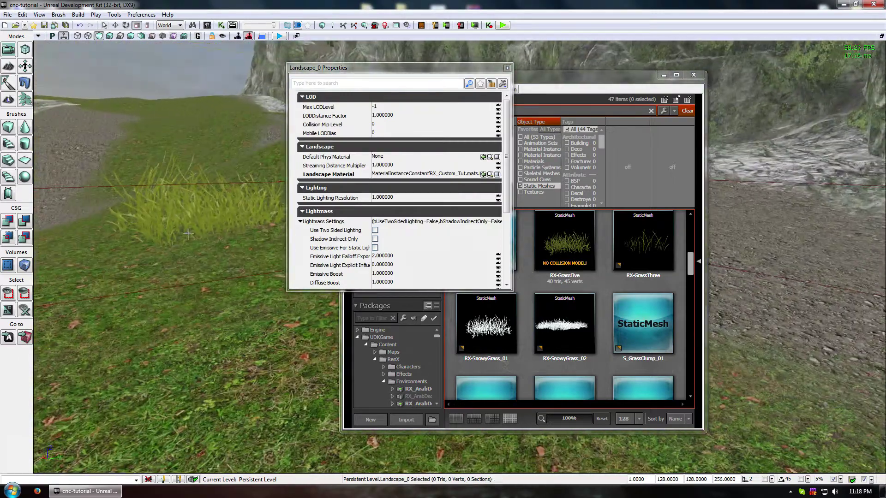
left_click(253, 227)
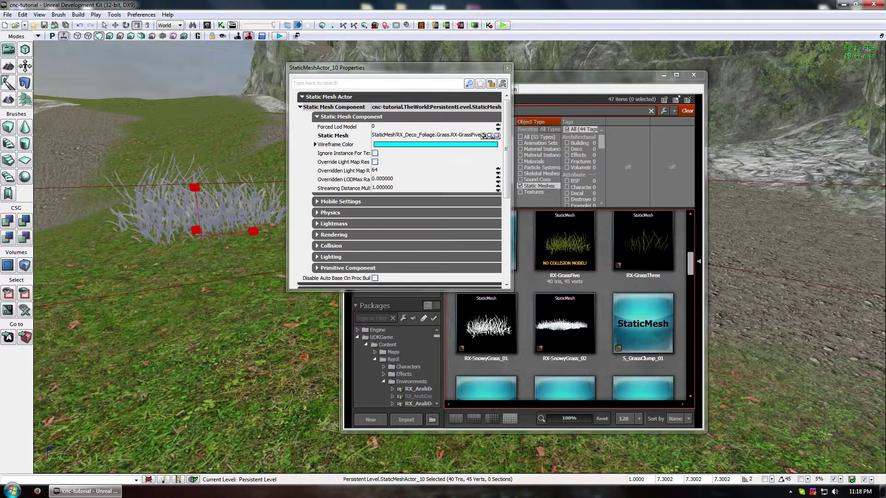
key("Escape")
Step: Try the SM_Grass_03a1 static mesh enlarged on the grassy ground, compare its colour with the terrain, and delete it
left_click(651, 267)
scroll(571, 276, "down", 5)
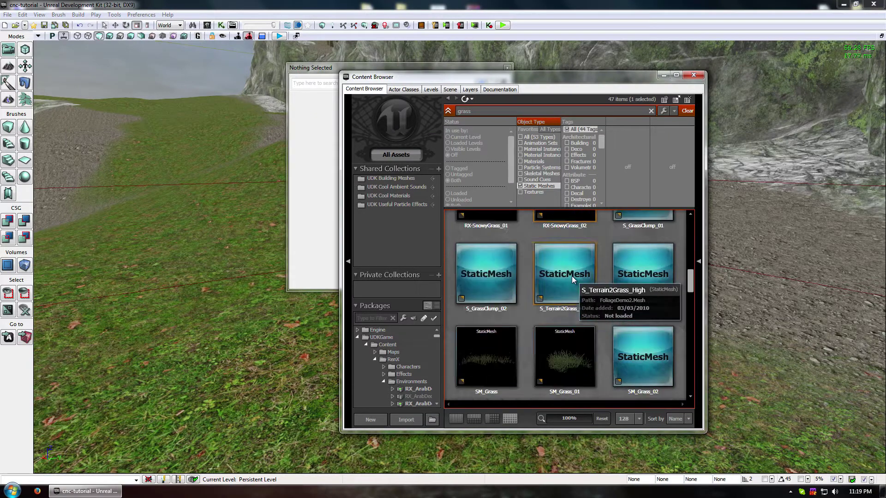
left_click(589, 306)
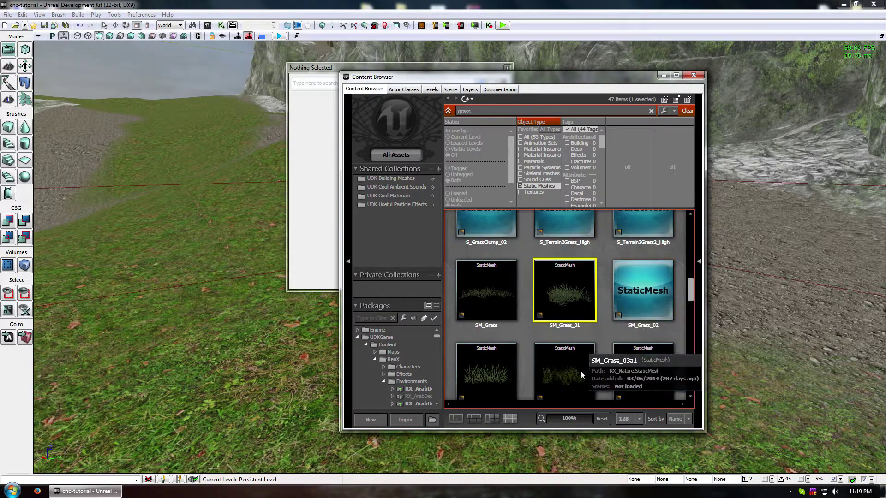
left_click_drag(580, 370, 261, 321)
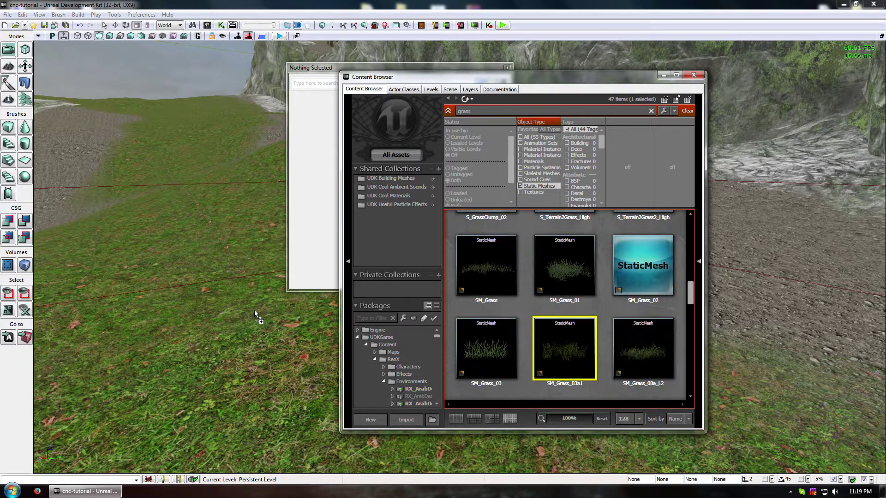
left_click_drag(212, 278, 212, 279)
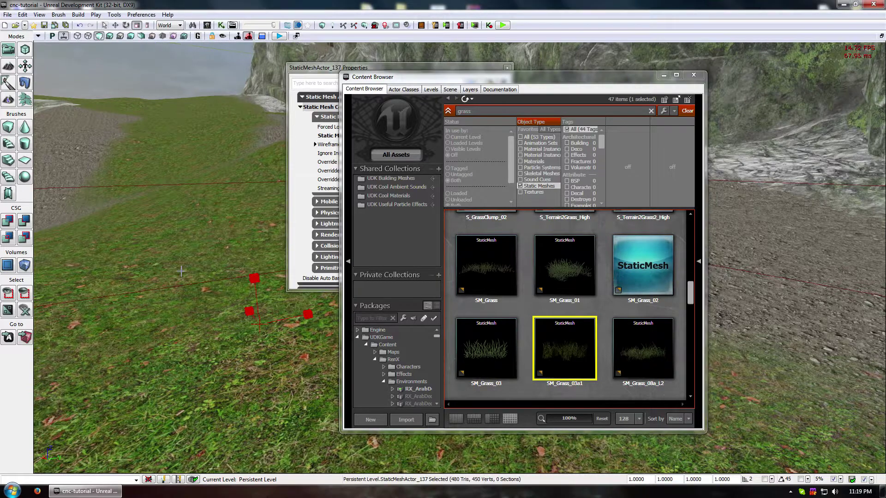
left_click_drag(257, 302, 257, 260)
right_click_drag(257, 277, 235, 276)
right_click_drag(217, 325, 201, 309)
left_click(226, 358)
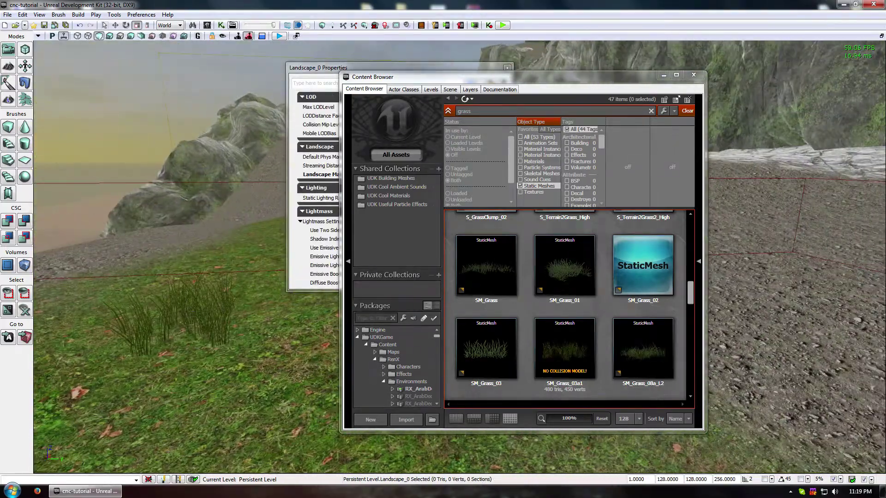
left_click(187, 312)
key("Delete")
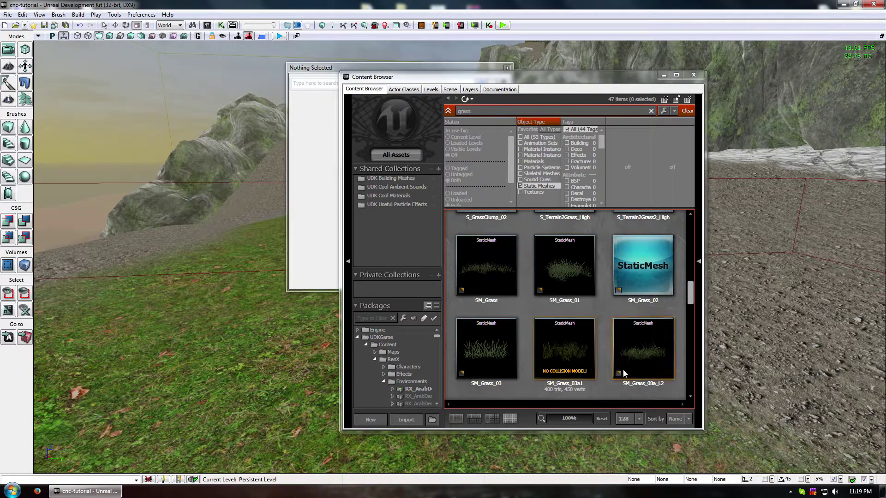
Step: Try the SM_Grass_08a_L2 static mesh on the grassy slope, and delete it after checking its look
left_click_drag(642, 351, 270, 355)
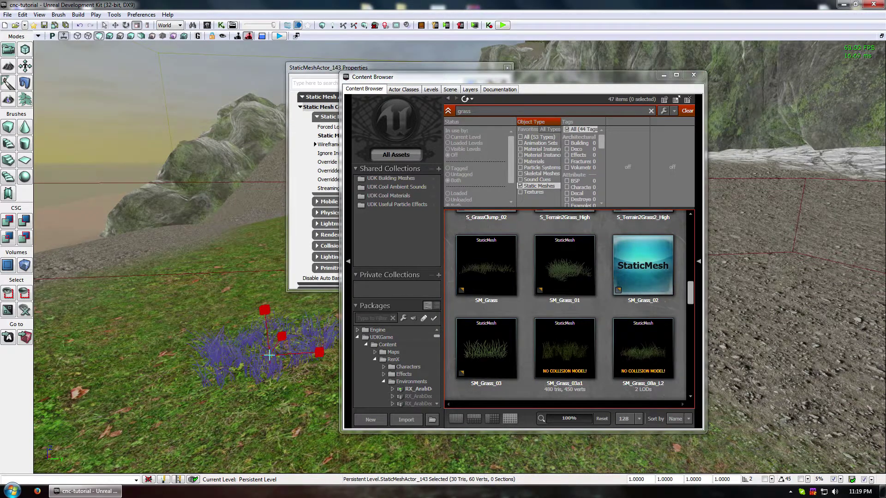
left_click(199, 291)
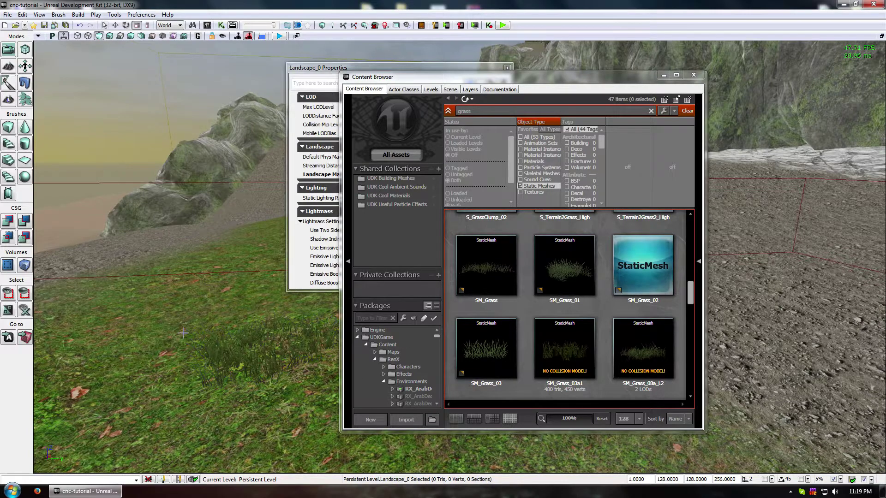
mouse_move(184, 333)
right_mouse_down()
mouse_move(161, 349)
mouse_move(184, 333)
right_mouse_up()
left_click(632, 350)
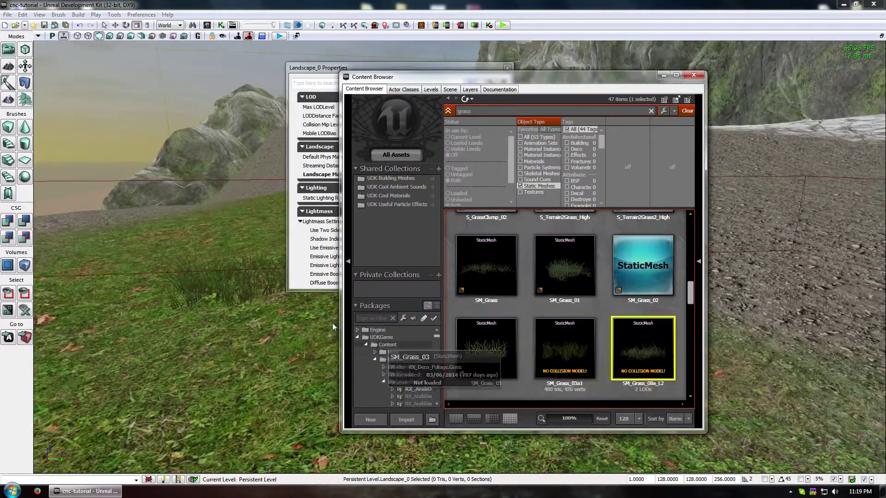
left_click(243, 293)
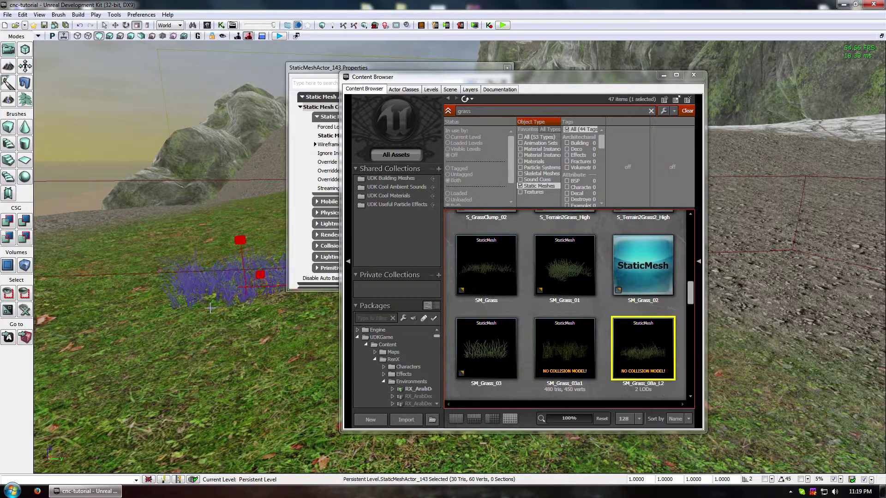
key("Delete")
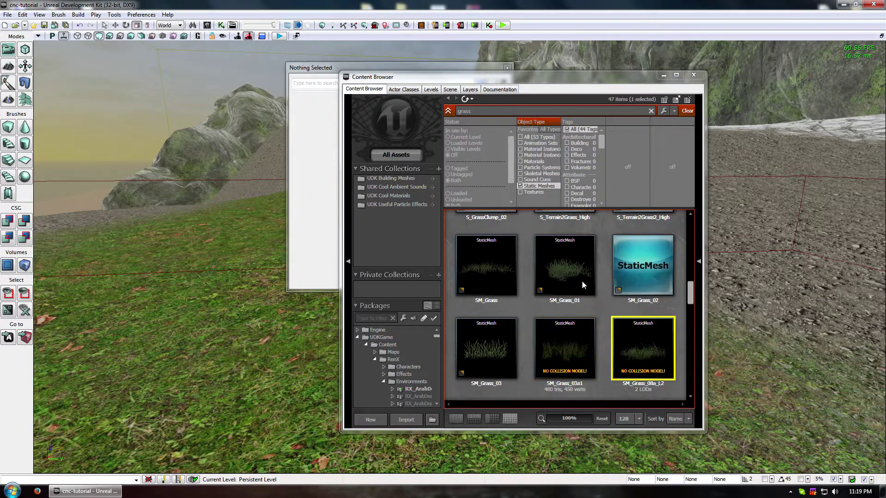
Step: Add SM_Grass_01 to the selected SM_Grass_08a_L2 asset and look through the neighbouring grass meshes
left_click(567, 275, "ctrl")
scroll(618, 355, "down", 1)
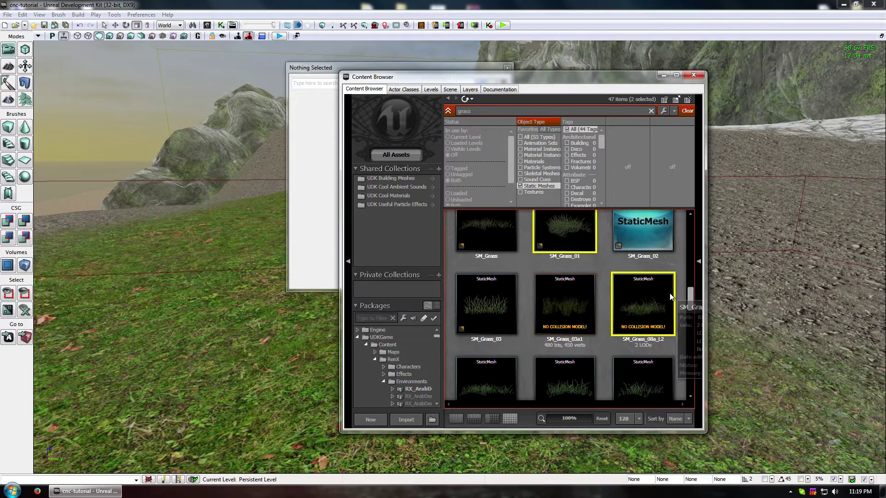
scroll(668, 295, "down", 1)
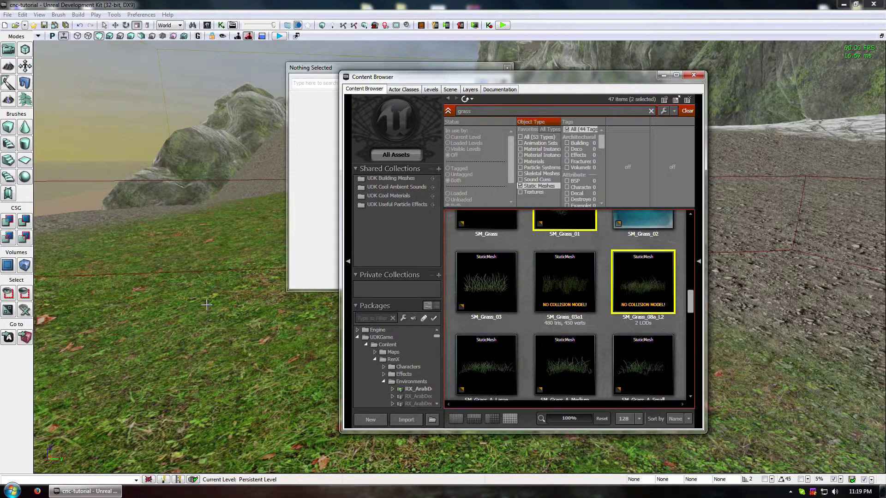
Step: Open the landscape's material instance Landscape_mat1_INST from its properties and review its vector and scalar parameters
double_click(200, 328)
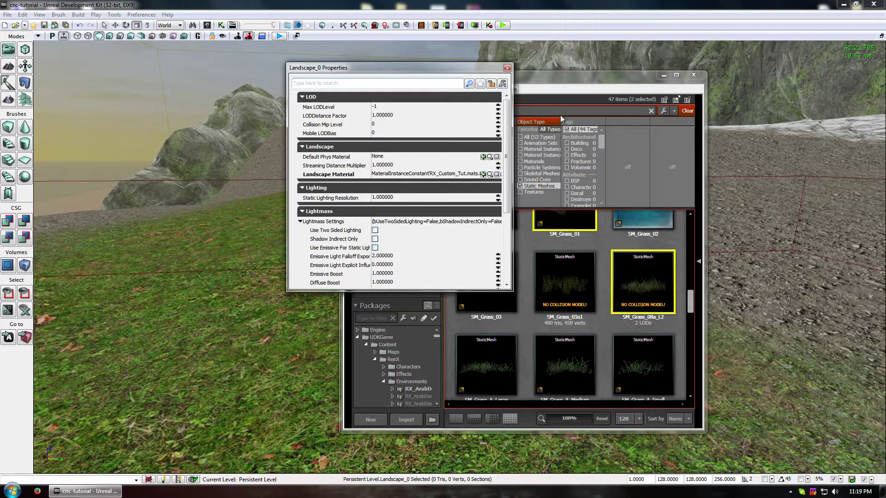
left_click(489, 174)
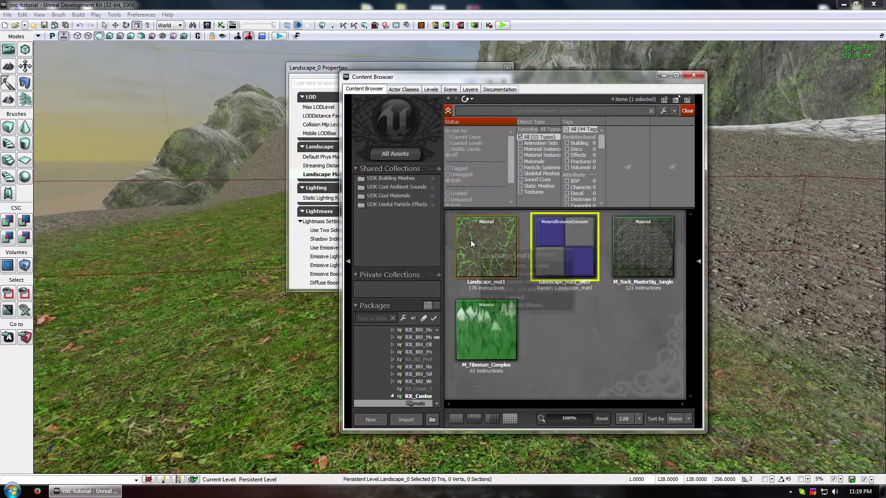
double_click(563, 254)
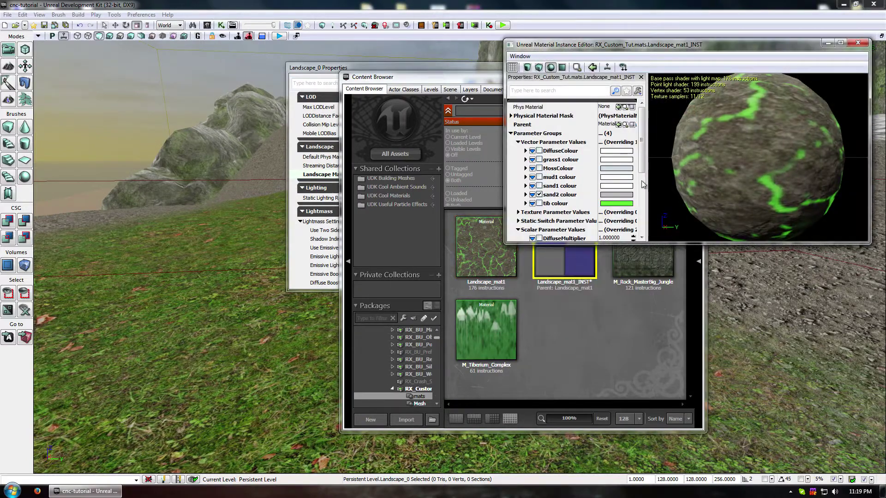
scroll(554, 185, "down", 4)
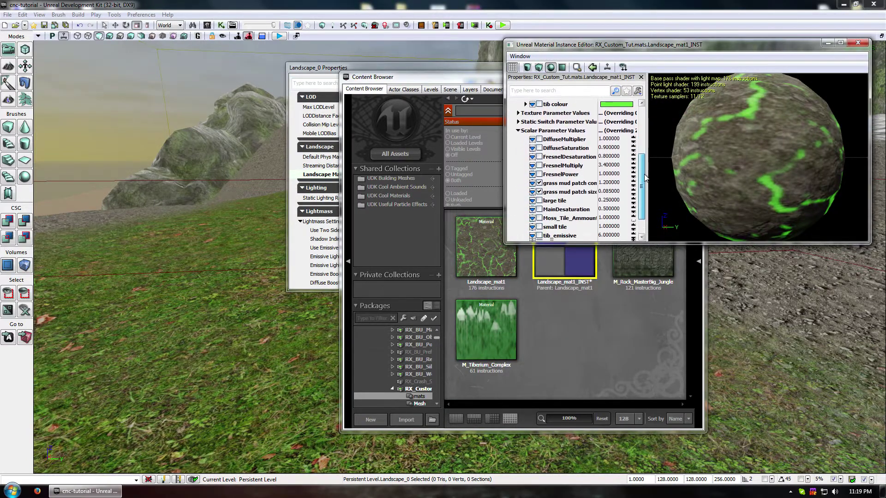
scroll(640, 188, "up", 4)
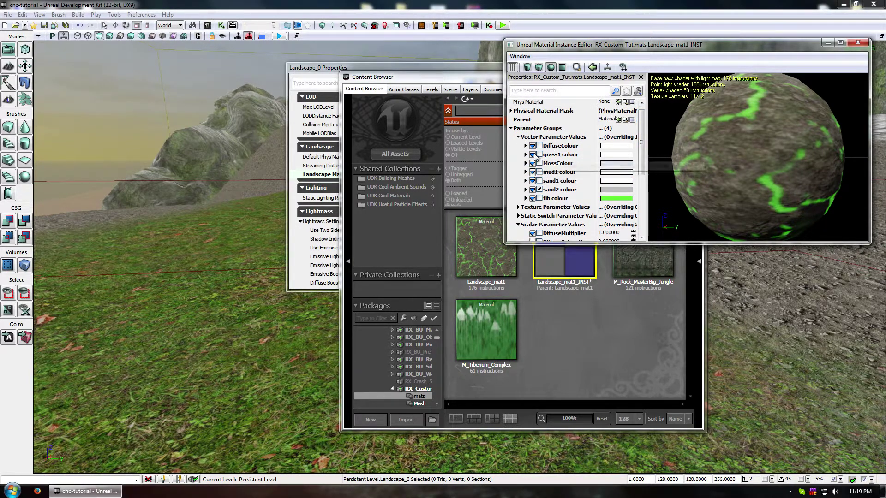
Step: Try an orange tint for the grass1 colour parameter, then disable its override and restore the colour to white
left_click(612, 155)
left_click(463, 228)
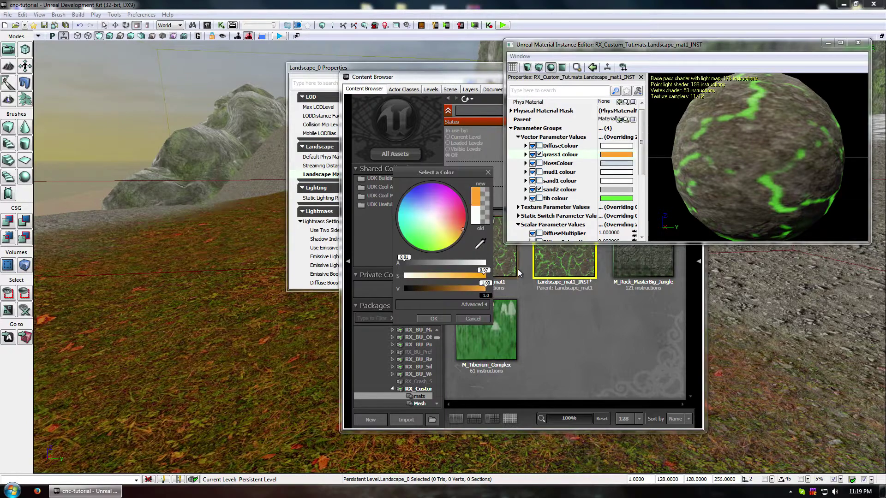
left_click(539, 156)
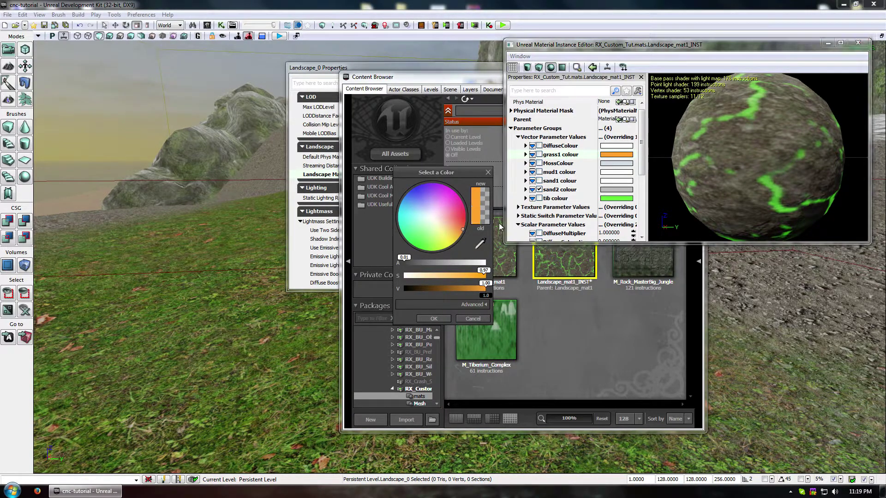
left_click(480, 245)
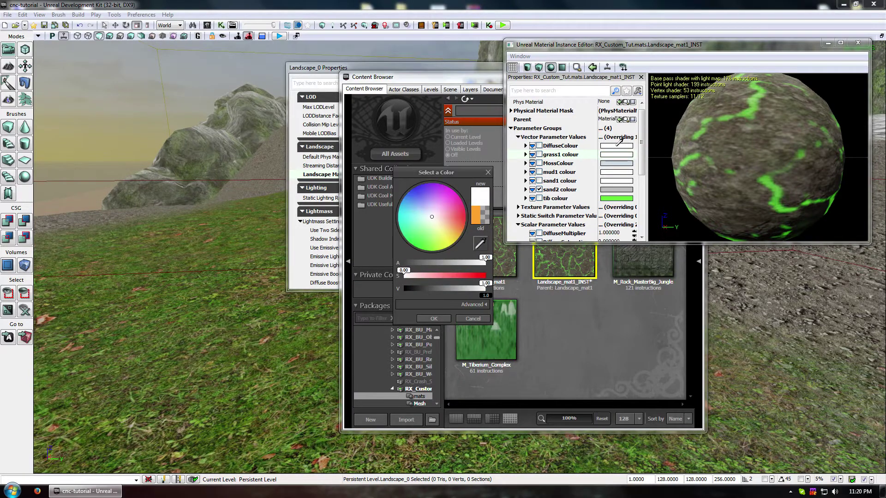
left_click(461, 318)
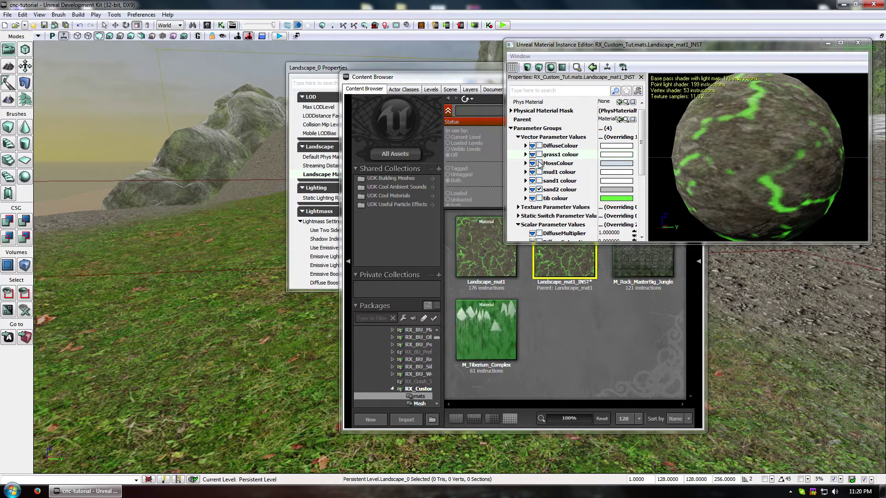
Step: Pull back to view the painted valley, and close the material instance editor, Content Browser and landscape properties
right_click_drag(241, 264, 182, 269)
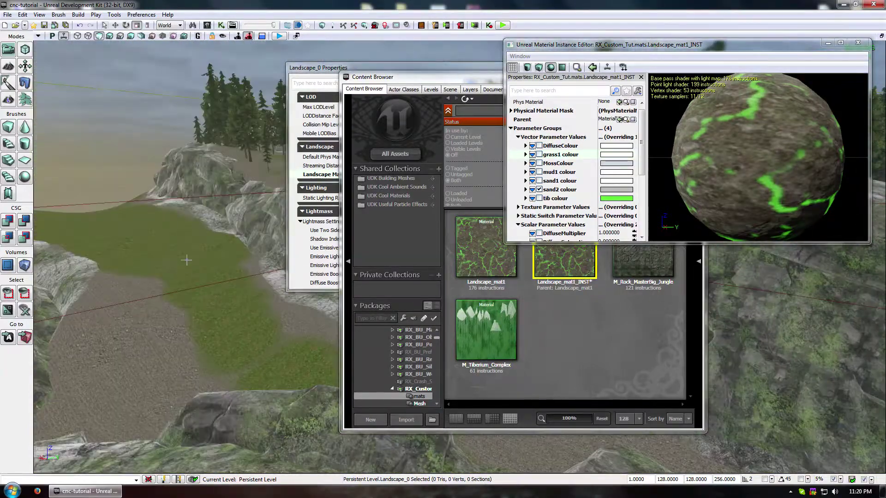
left_click(858, 45)
left_click(694, 85)
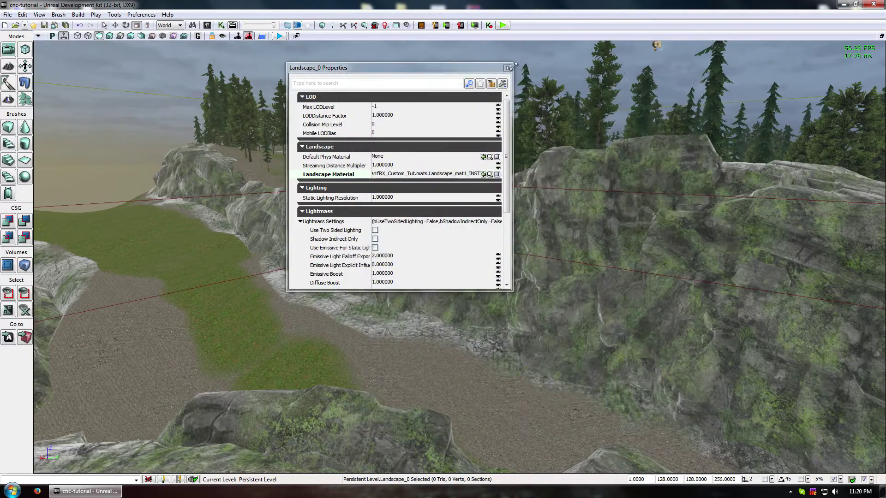
left_click(508, 67)
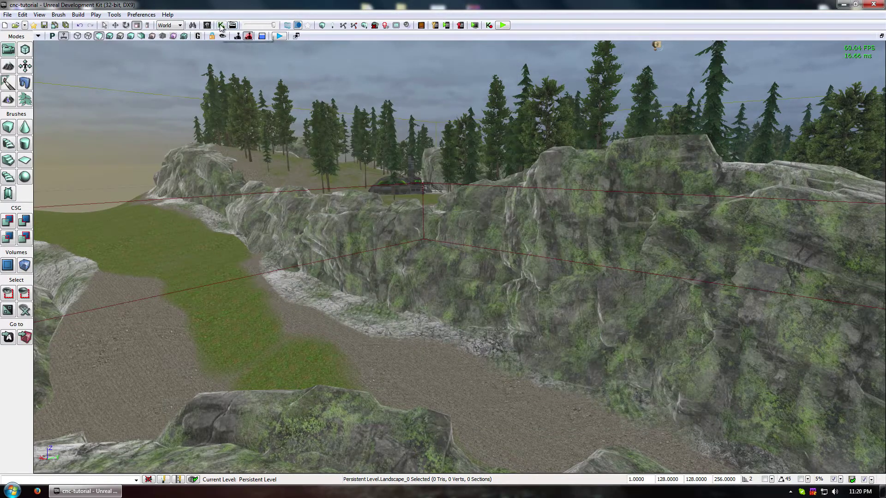
Step: Open the properties of a rock on the cliff bordering the forested plateau and locate its static mesh in the Content Browser
right_click_drag(443, 249, 422, 224)
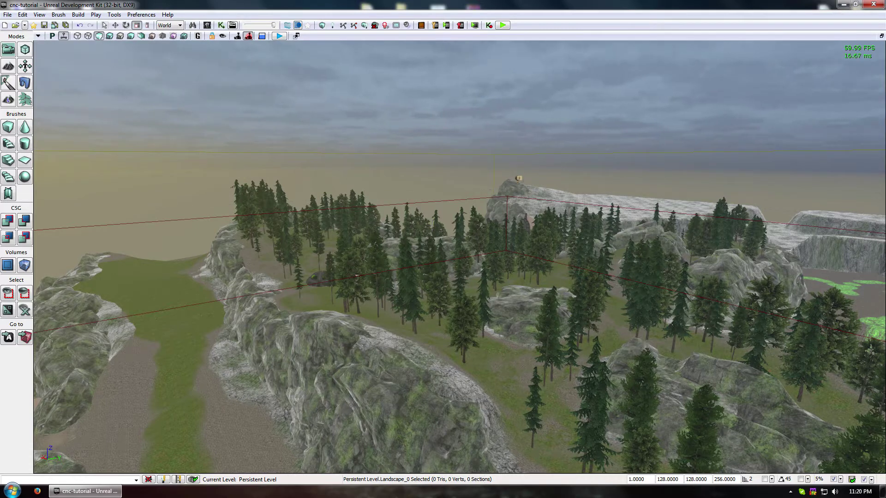
double_click(333, 342)
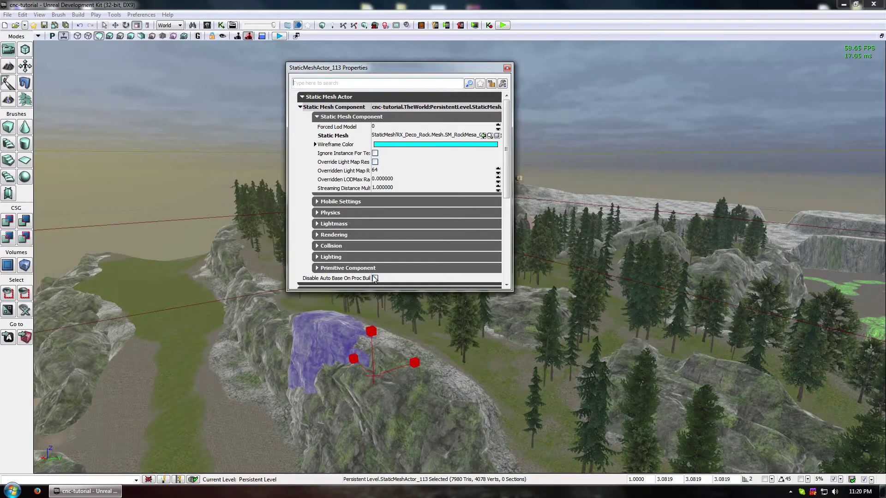
left_click(490, 135)
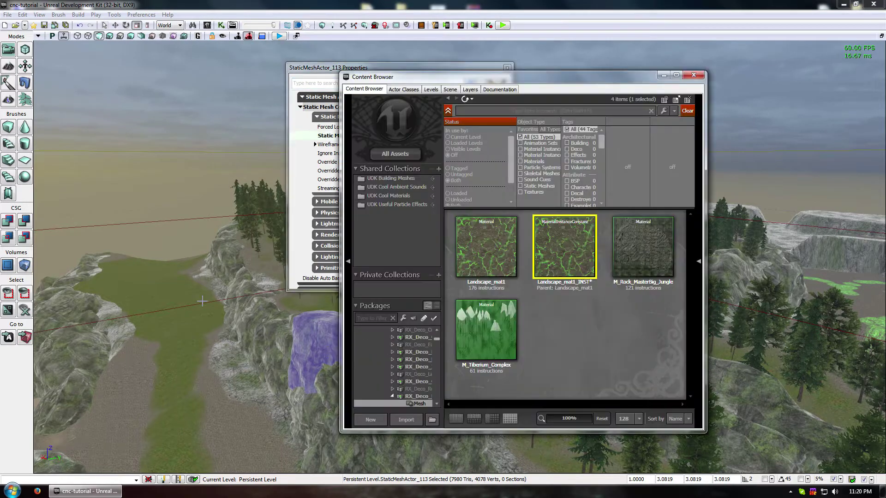
Step: Open the SM_RockMesa_06 static mesh, view its shape, and examine its LODInfo entries down to the material settings of LOD 2's first element
double_click(553, 341)
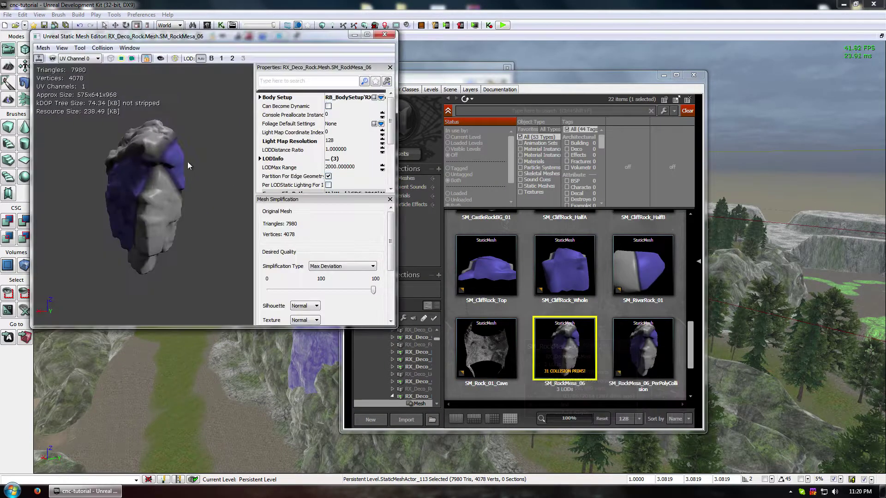
mouse_move(143, 194)
left_mouse_down()
mouse_move(154, 240)
mouse_move(178, 231)
mouse_move(184, 143)
mouse_move(183, 249)
mouse_move(182, 222)
mouse_move(137, 207)
left_mouse_up()
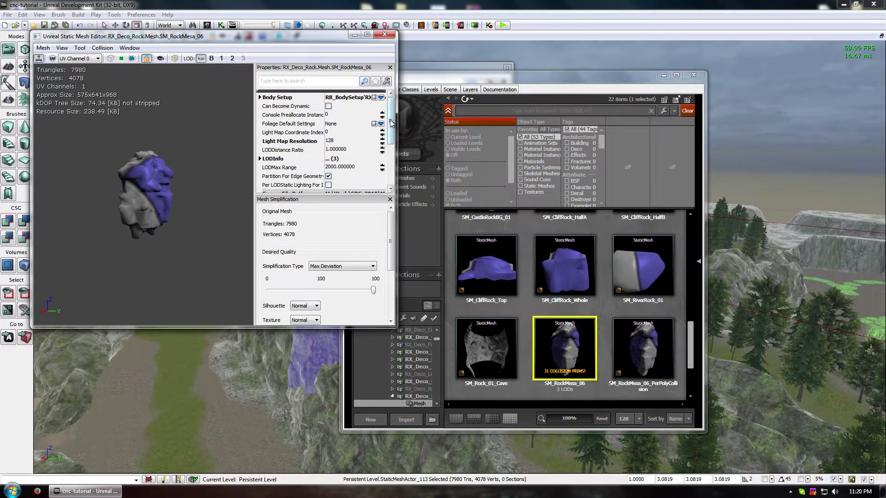
scroll(265, 152, "down", 2)
left_click(260, 140)
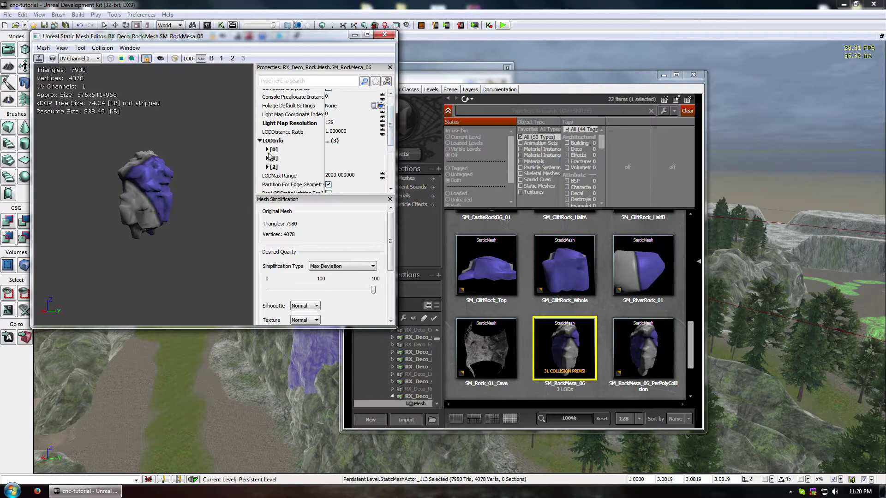
left_click(267, 149)
left_click(266, 167)
left_click(266, 185)
scroll(341, 156, "down", 2)
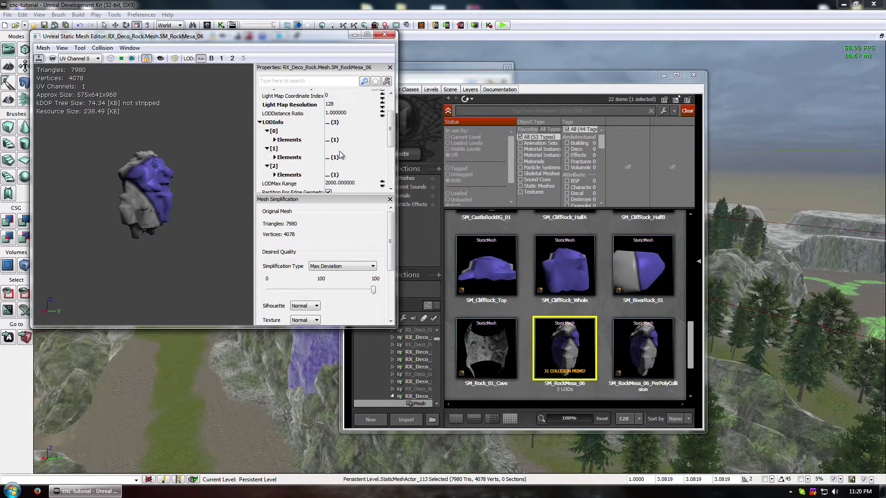
left_click(283, 177)
scroll(334, 156, "down", 1)
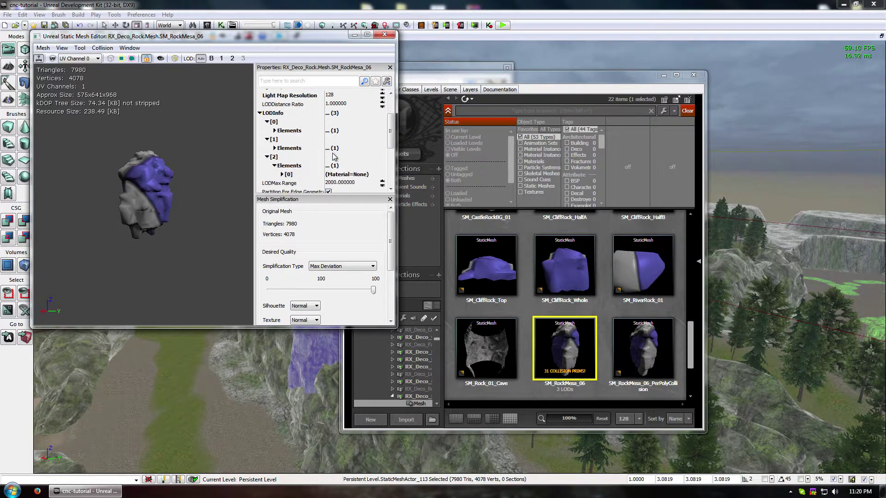
left_click(284, 174)
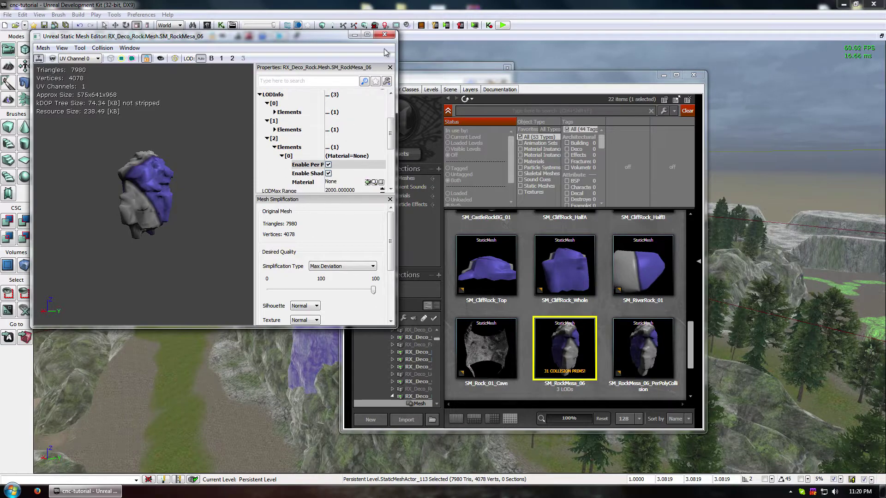
Step: Close the rock's static mesh editor and its actor properties, leaving the Content Browser open
left_click(384, 34)
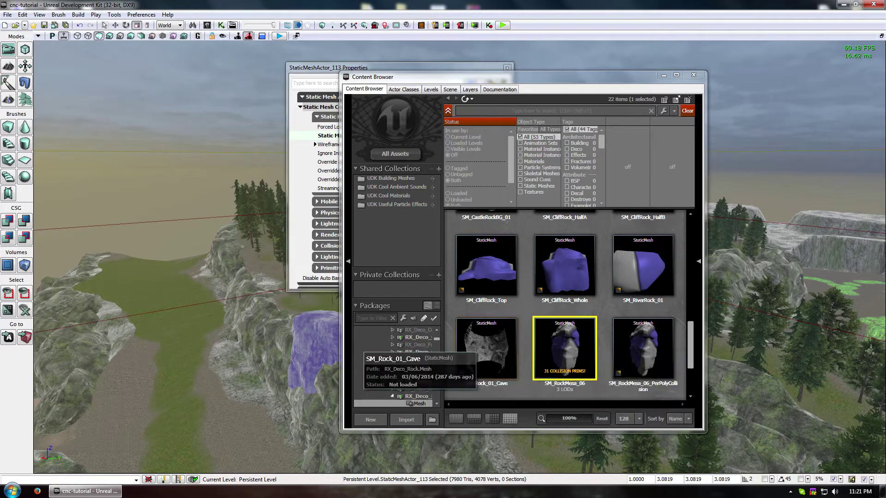
double_click(322, 347)
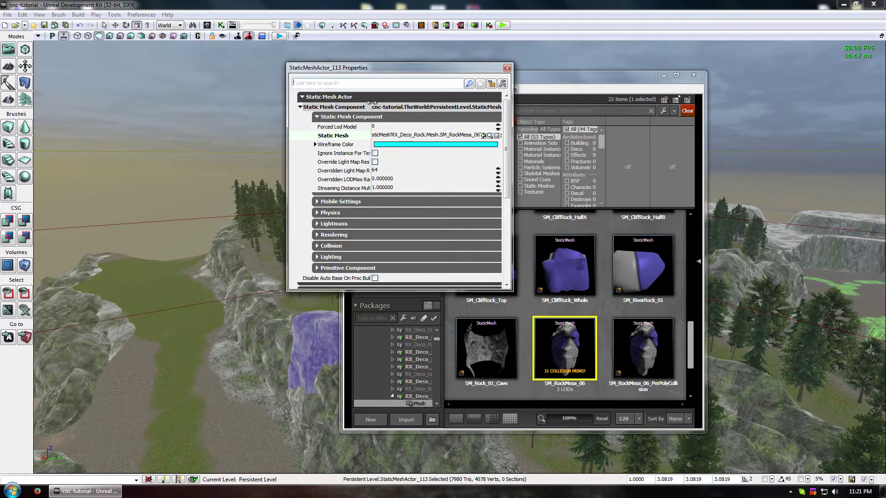
left_click(507, 67)
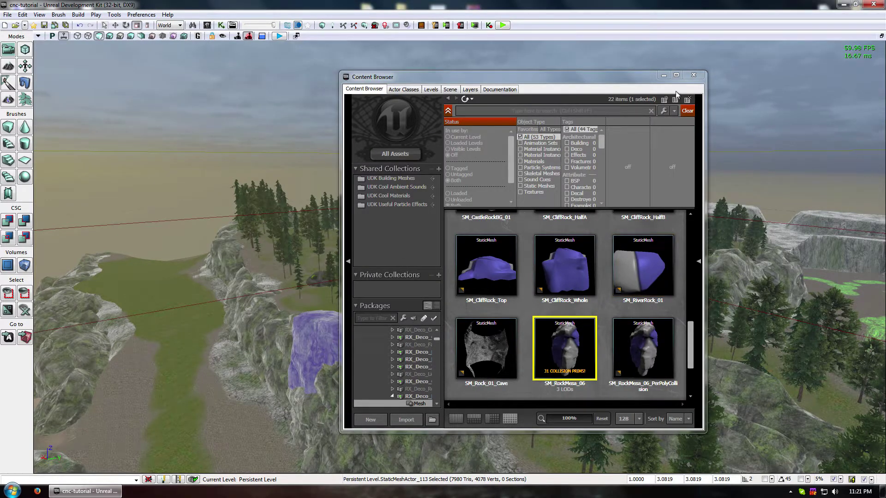
Step: Search all assets for "grass" with the results limited to static meshes
left_click(504, 112)
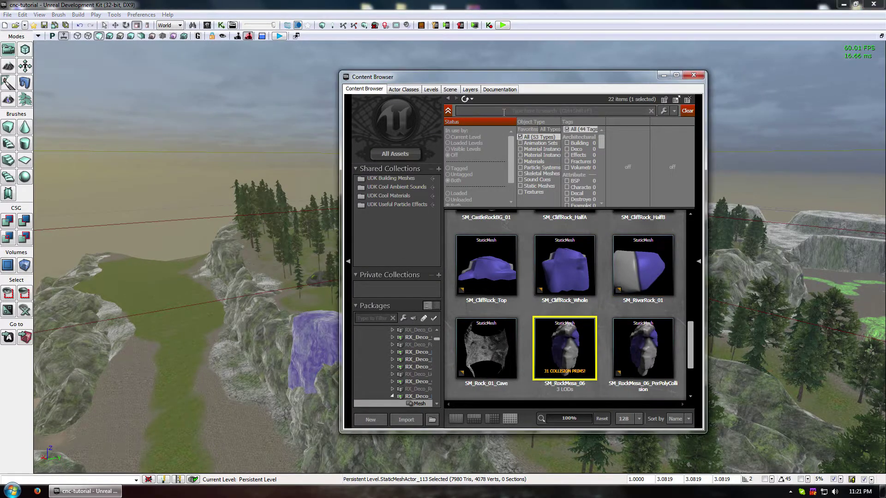
type("grass")
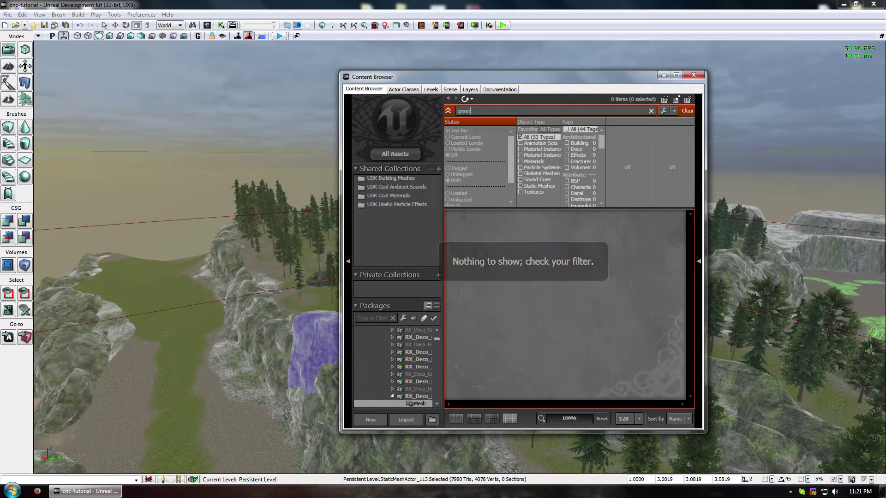
left_click(463, 137)
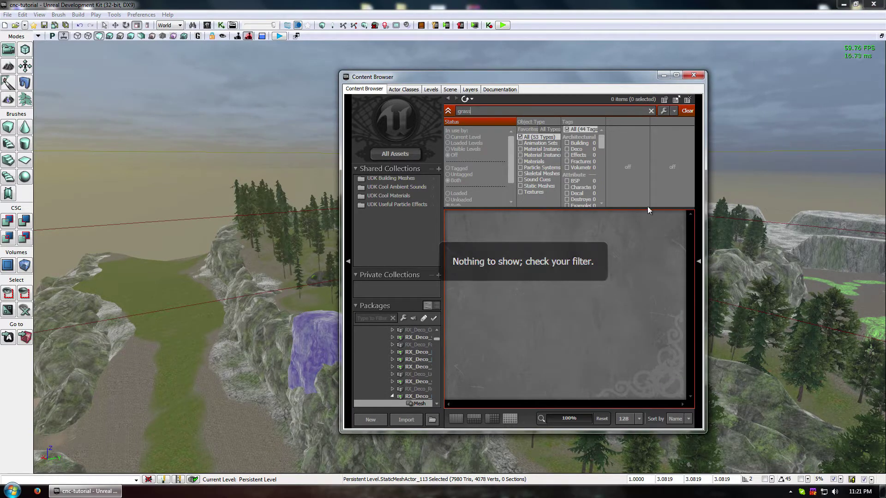
left_click(520, 186)
left_click(409, 154)
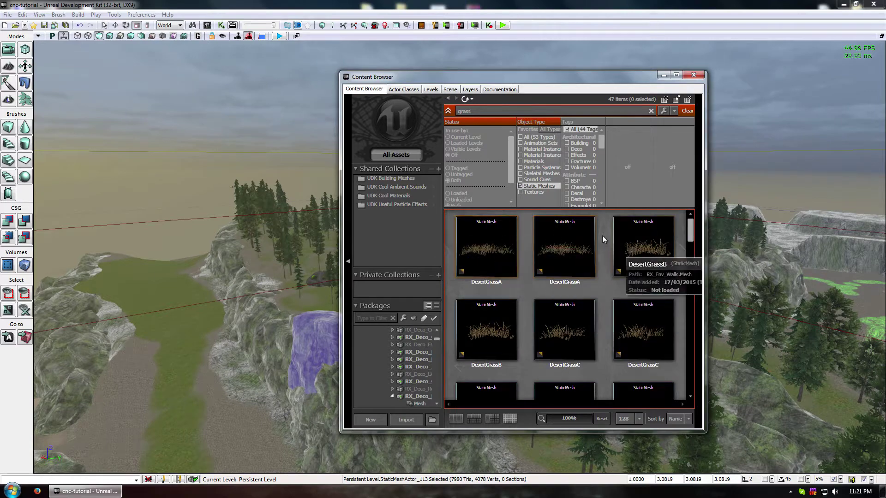
Step: Select the grass meshes SM_Grass_08a_L2, SM_Grass_01 and SM_Grass_Patch_01 together among the search results
left_click_drag(692, 230, 690, 300)
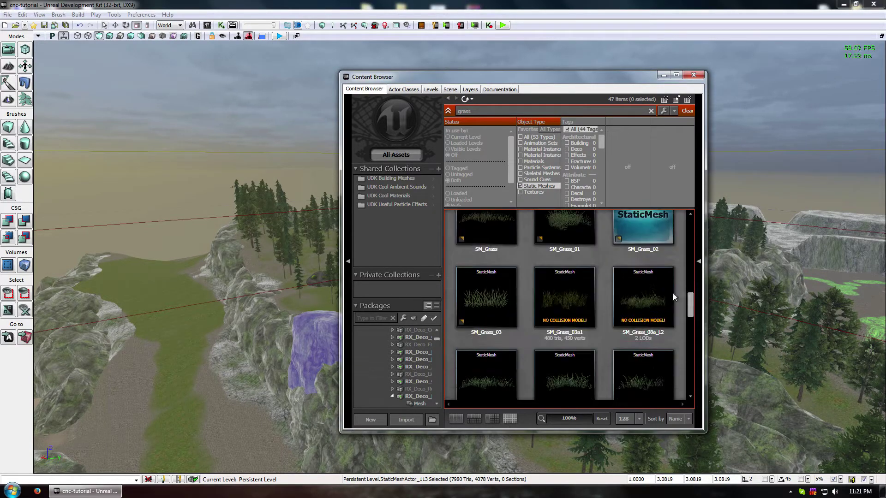
left_click(655, 291)
left_click(568, 229, "ctrl")
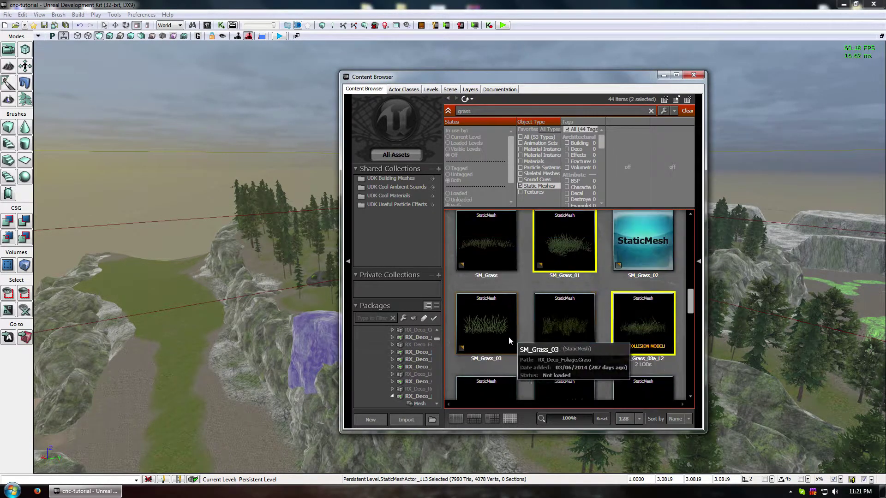
scroll(576, 323, "down", 3)
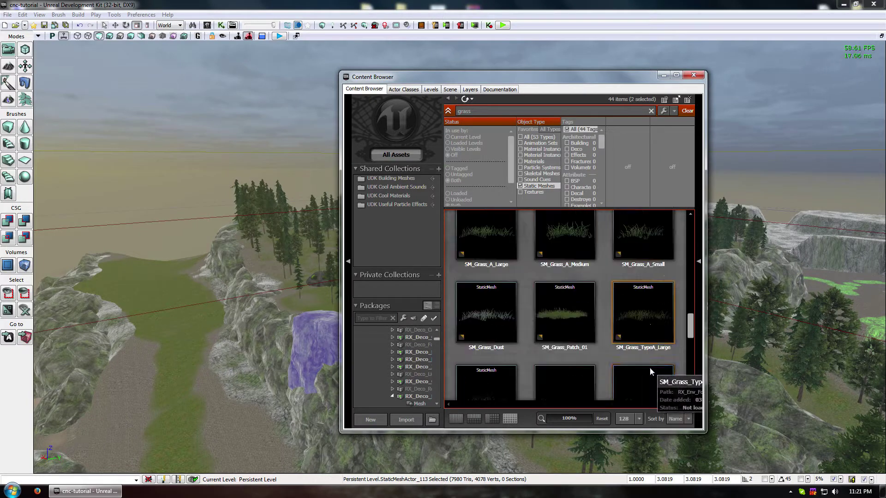
left_click(577, 318, "ctrl")
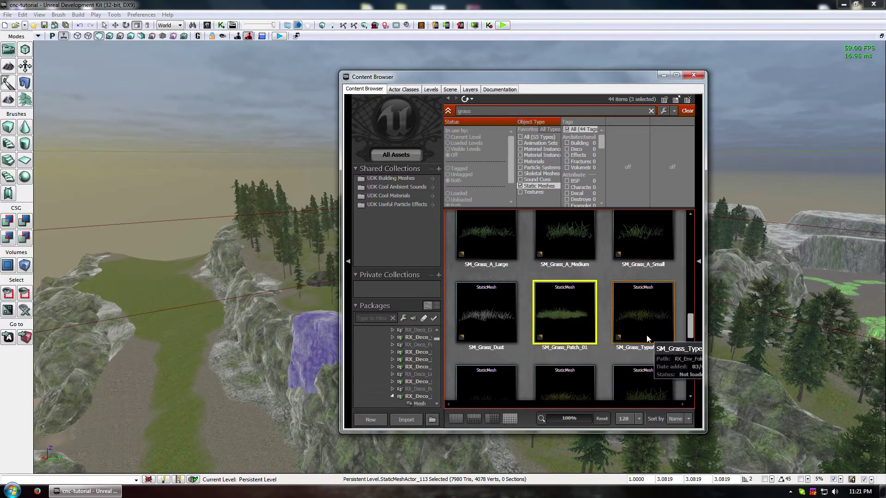
scroll(641, 341, "up", 3)
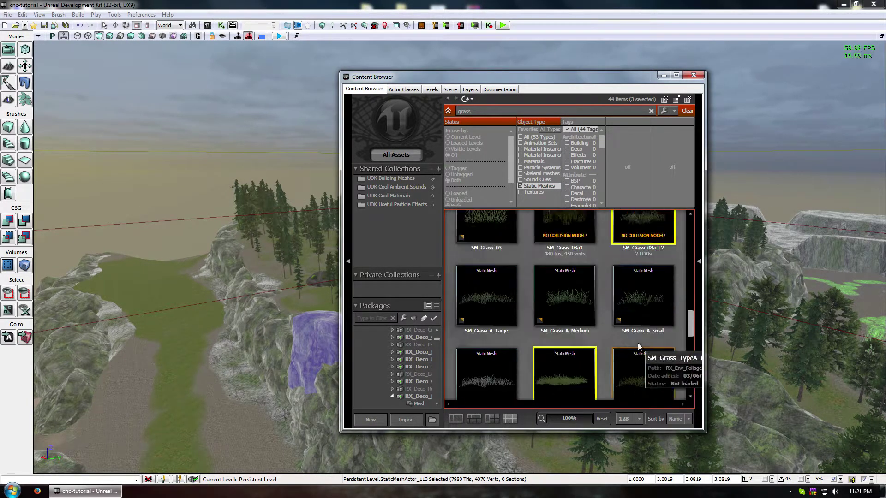
scroll(638, 343, "up", 3)
scroll(637, 343, "down", 3)
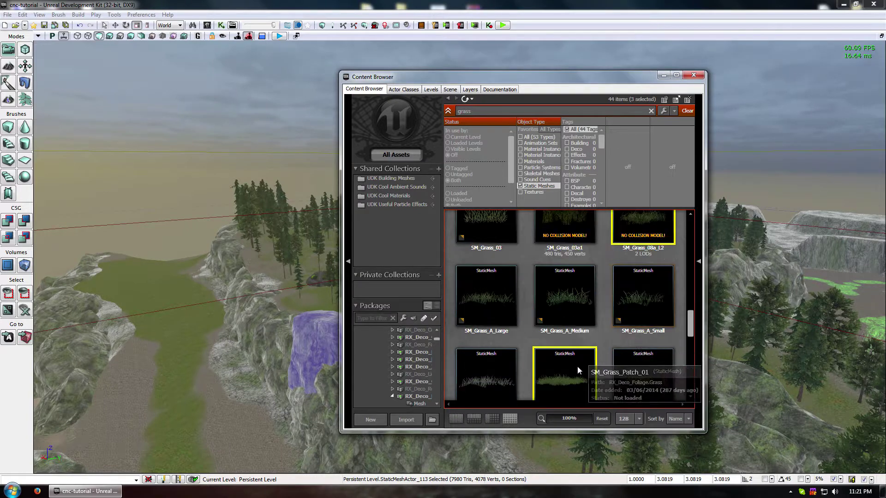
Step: Copy the selected SM_Grass_08a_L2 and SM_Grass_01 static meshes into the Mesh group of the RX_Custom_Tut package
scroll(585, 366, "up", 3)
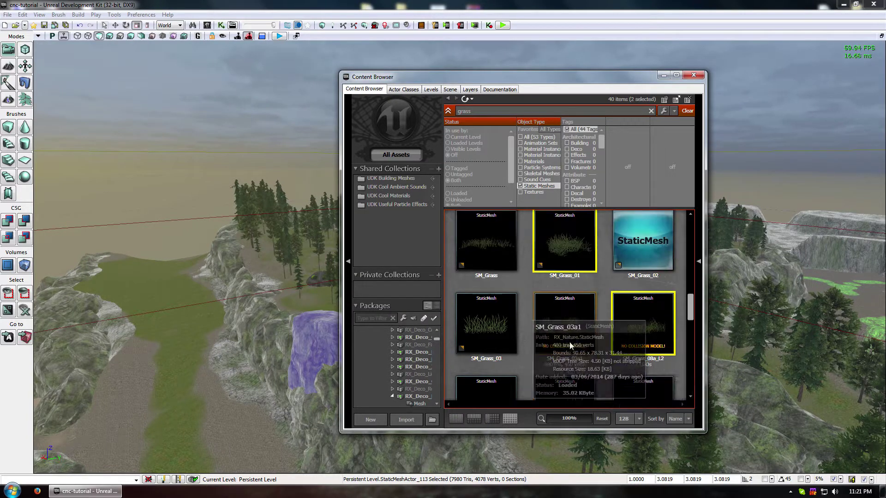
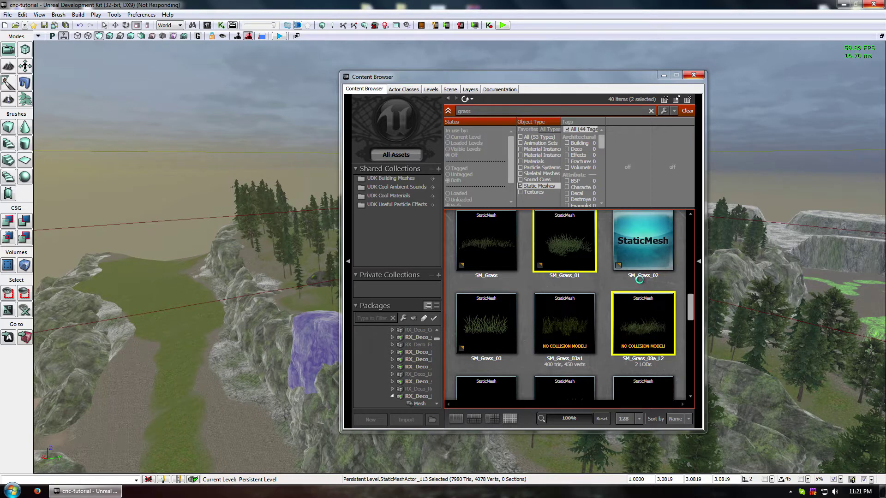
left_click_drag(466, 76, 330, 81)
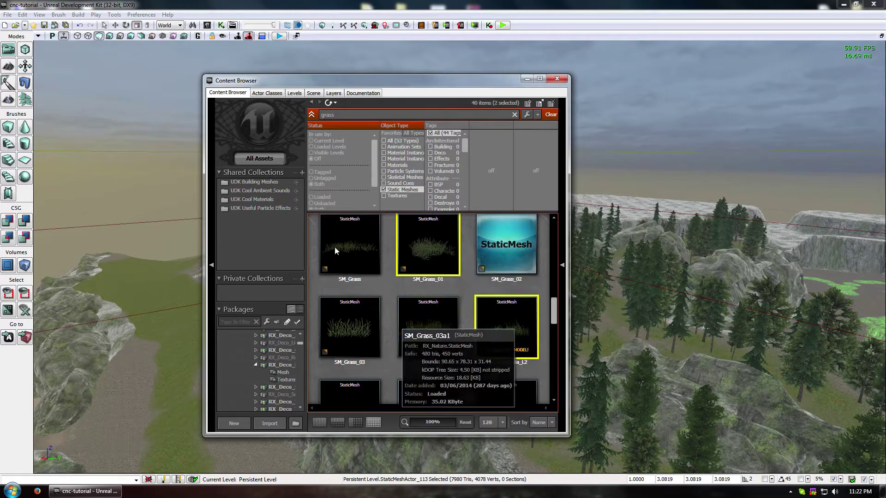
mouse_move(555, 310)
left_mouse_down()
mouse_move(555, 321)
mouse_move(554, 312)
left_mouse_up()
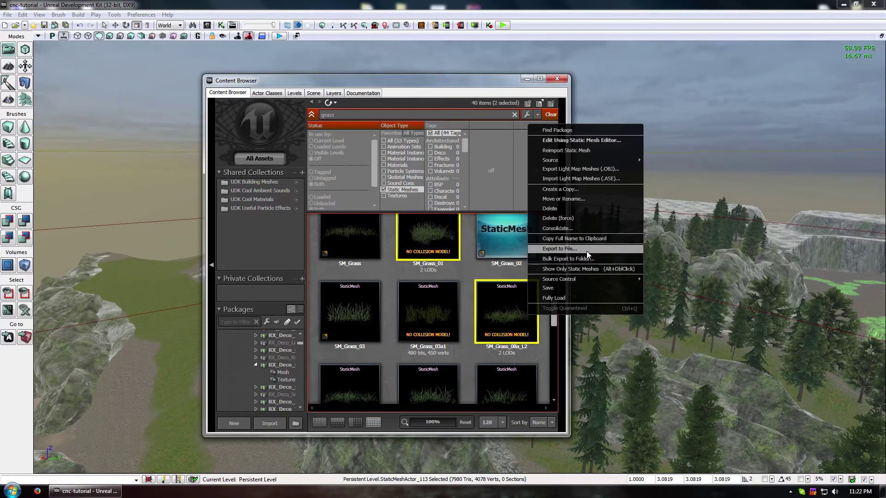
left_click(566, 189)
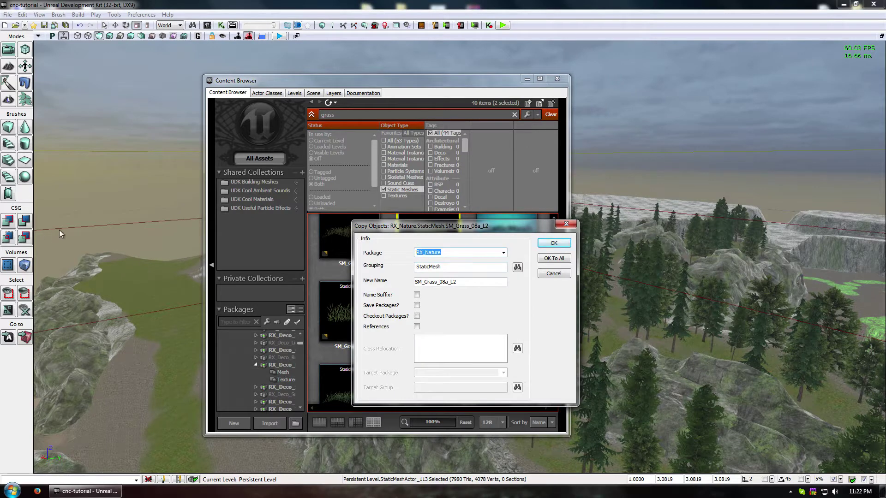
type("rx_cus")
key("Down")
left_click(446, 267)
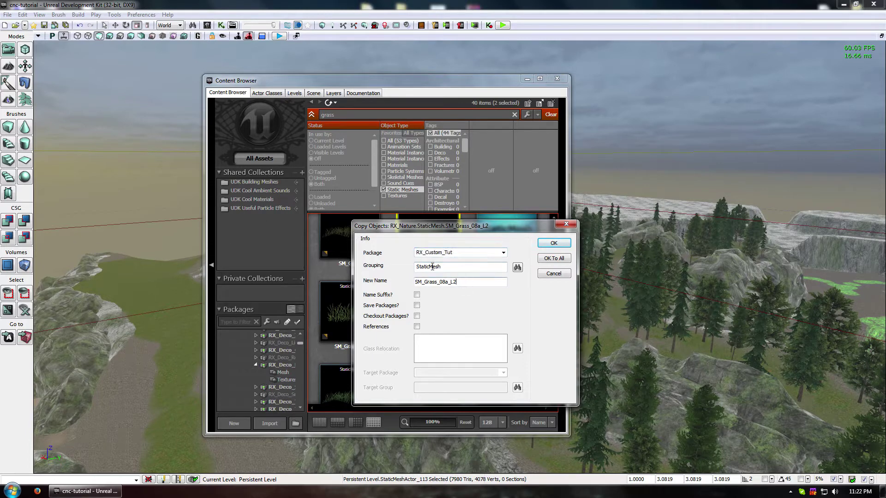
left_click(516, 267)
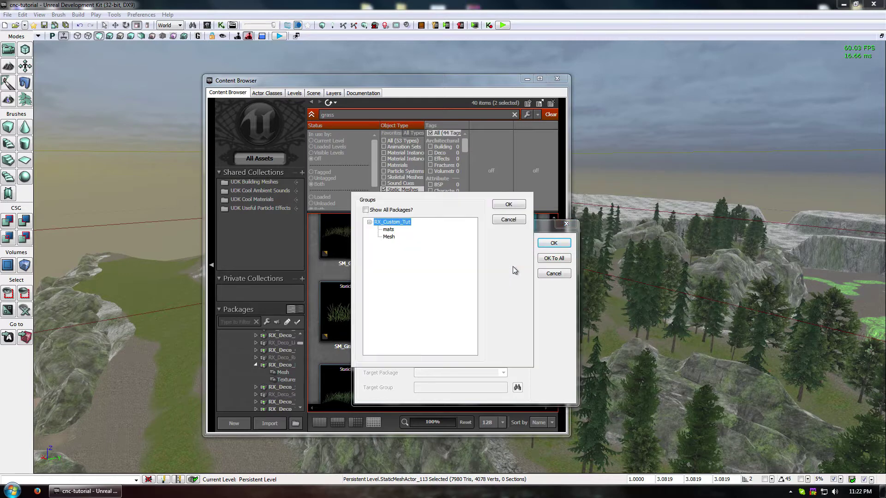
left_click(389, 237)
left_click(508, 204)
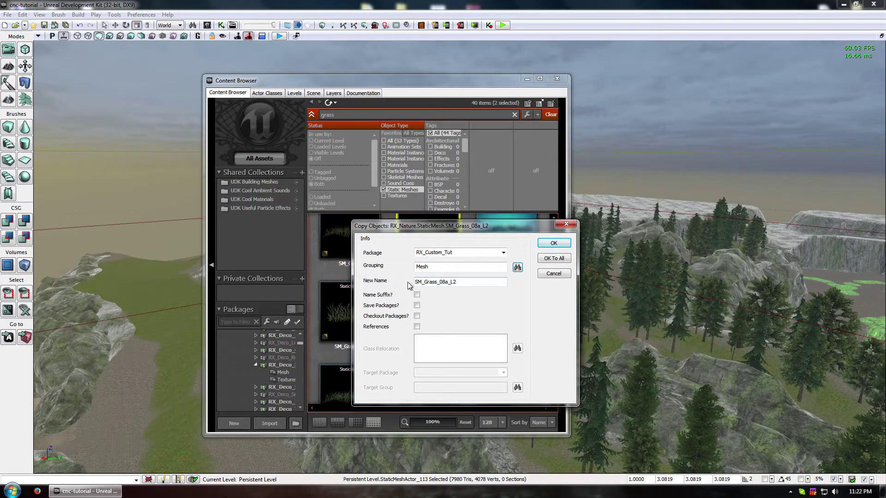
key("Return")
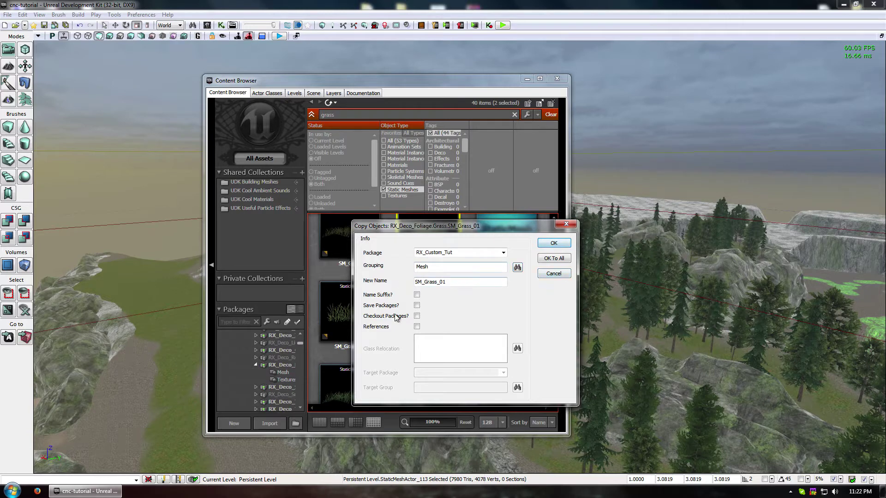
left_click(548, 258)
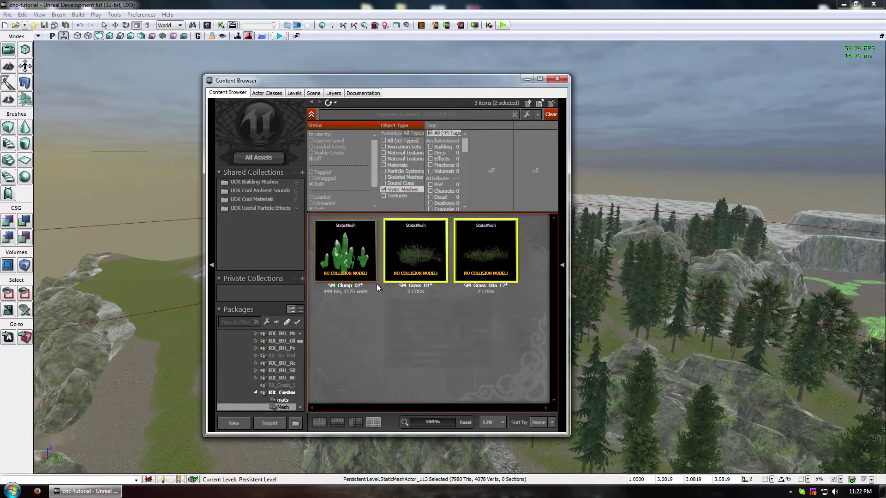
Step: Open the copied SM_Grass_01 in the Static Mesh Editor and locate its LOD 1 element's material in the Content Browser
left_click(398, 319)
double_click(427, 256)
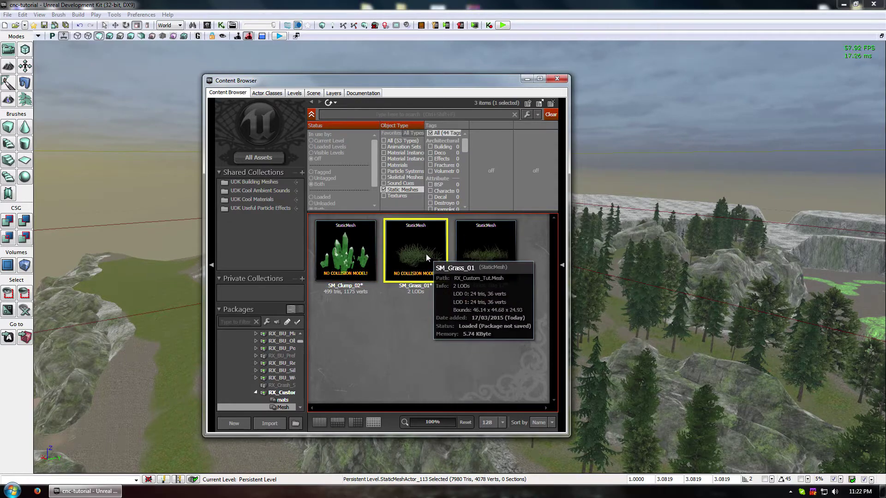
left_click(137, 206)
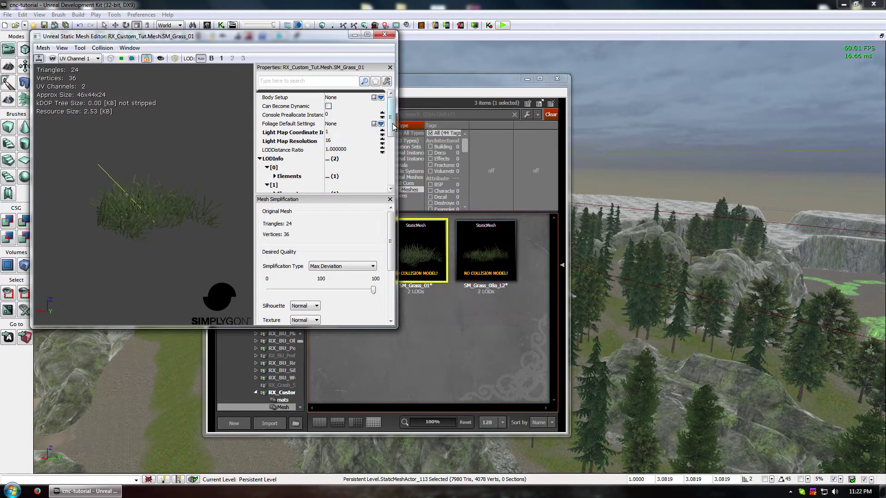
left_click_drag(392, 123, 391, 143)
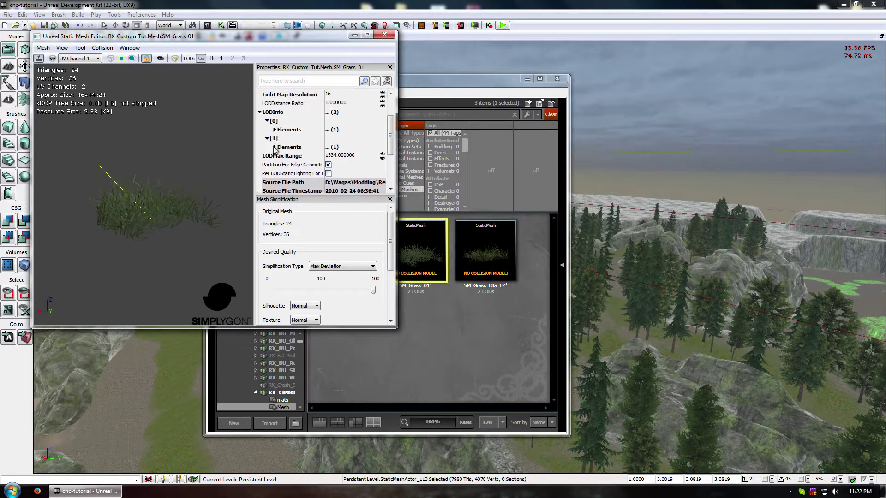
left_click(274, 147)
left_click(282, 156)
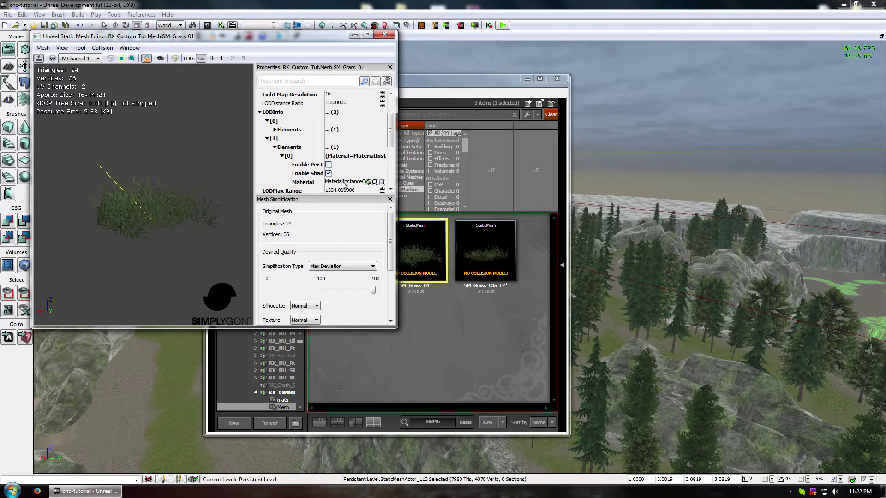
left_click(344, 184)
left_click(375, 182)
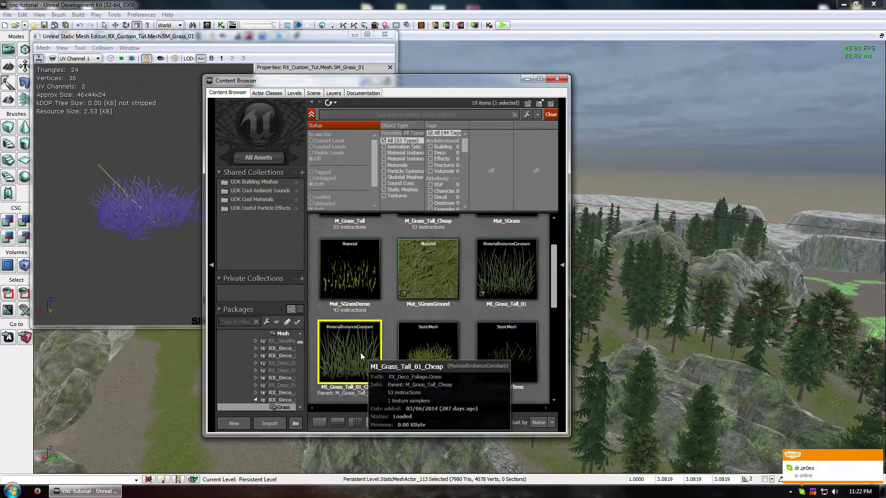
Step: Copy the MI_Grass_Tall_01_Cheap material instance into the mats group of the RX_Custom_Tut package
right_click(353, 359)
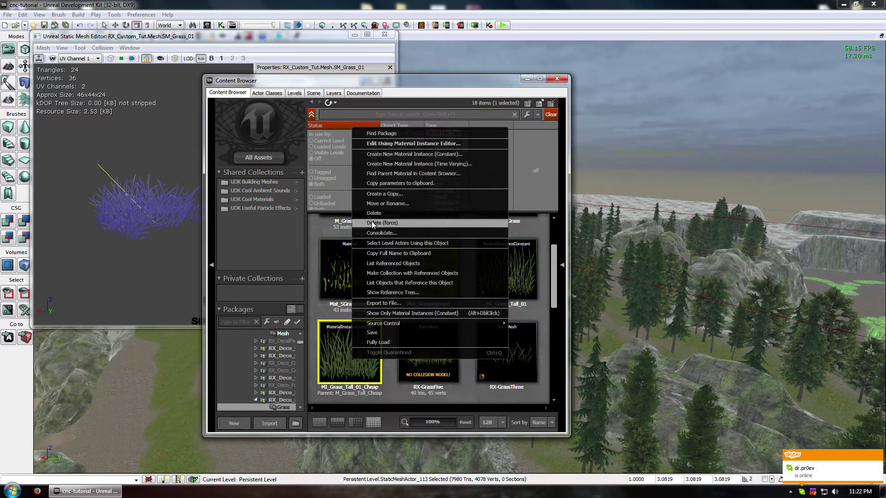
left_click(347, 346)
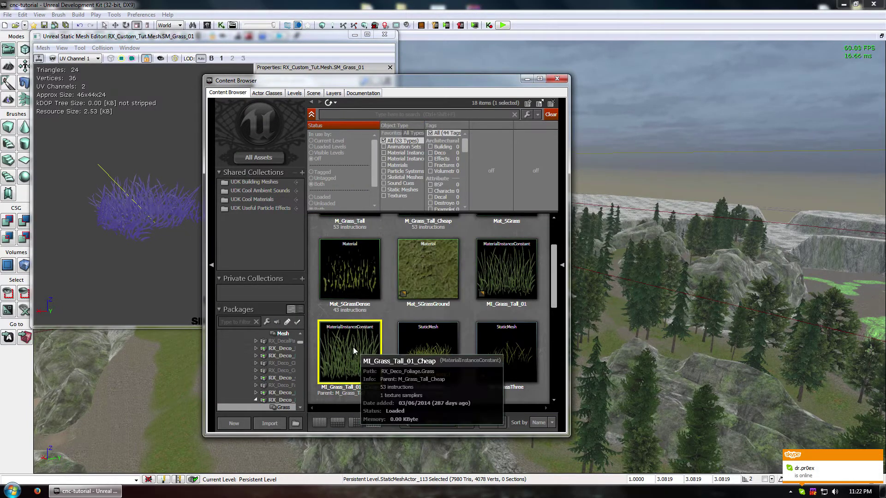
right_click(353, 347)
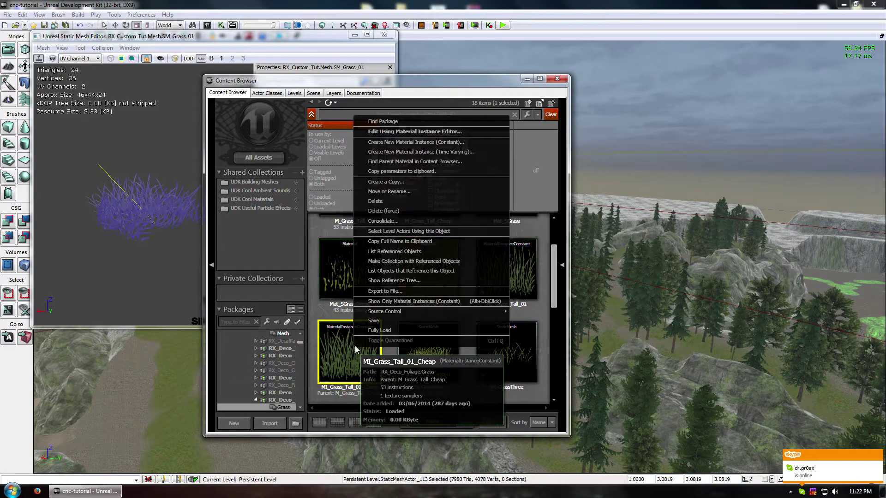
left_click(397, 182)
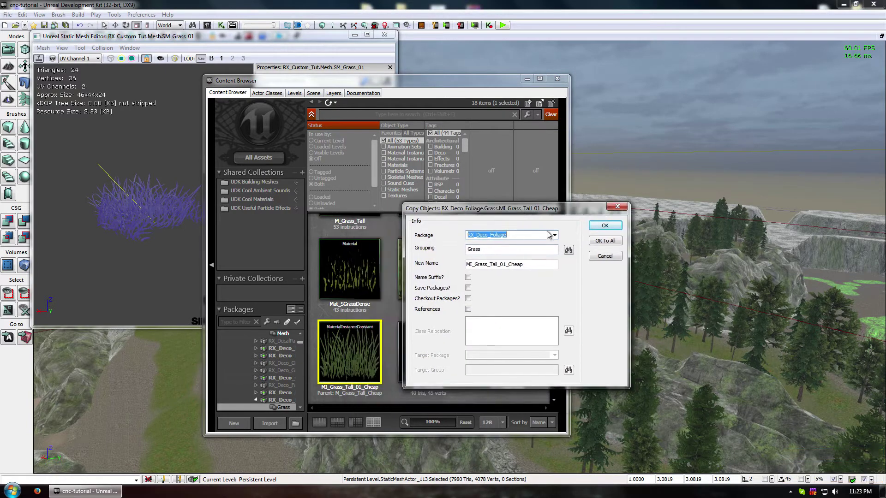
type("rx_cust")
key("Down")
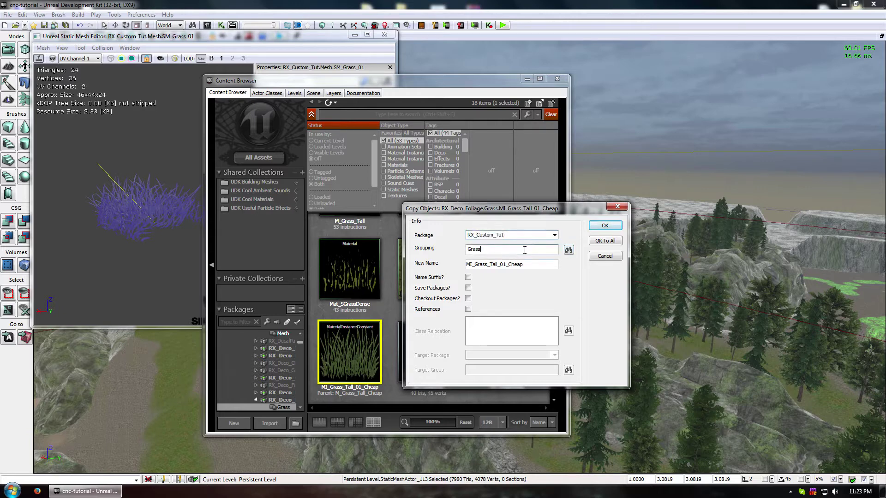
left_click(568, 250)
left_click(388, 229)
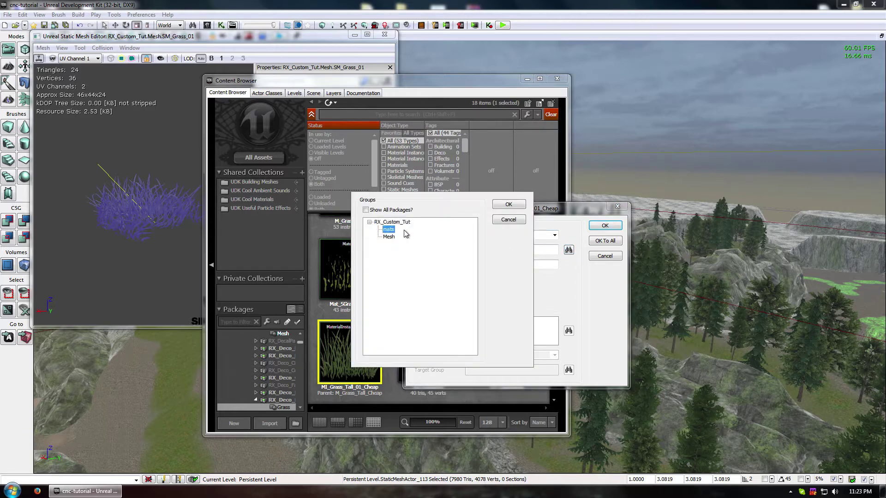
left_click(508, 204)
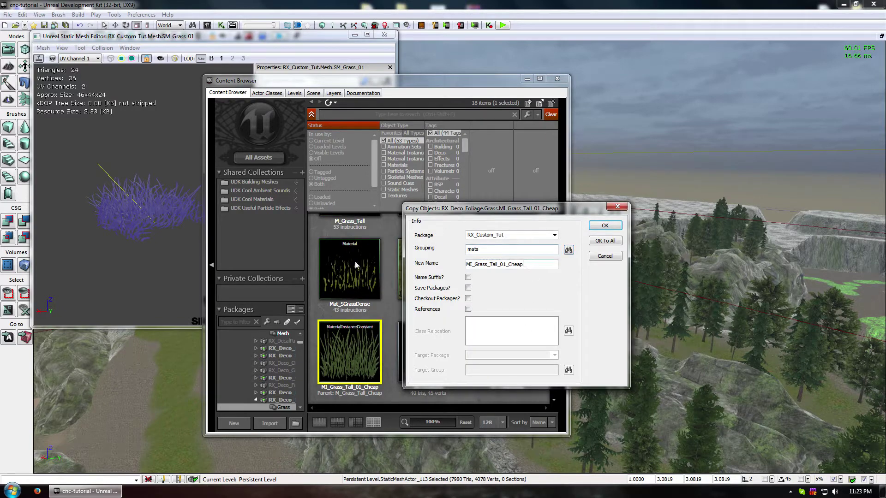
left_click(604, 226)
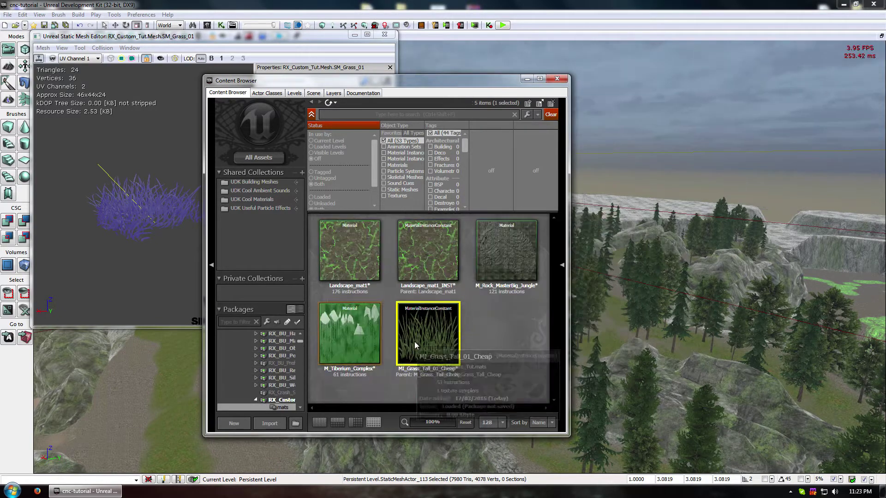
Step: Arrange the Content Browser beside the Static Mesh Editor so that it fills half of the screen
mouse_move(422, 336)
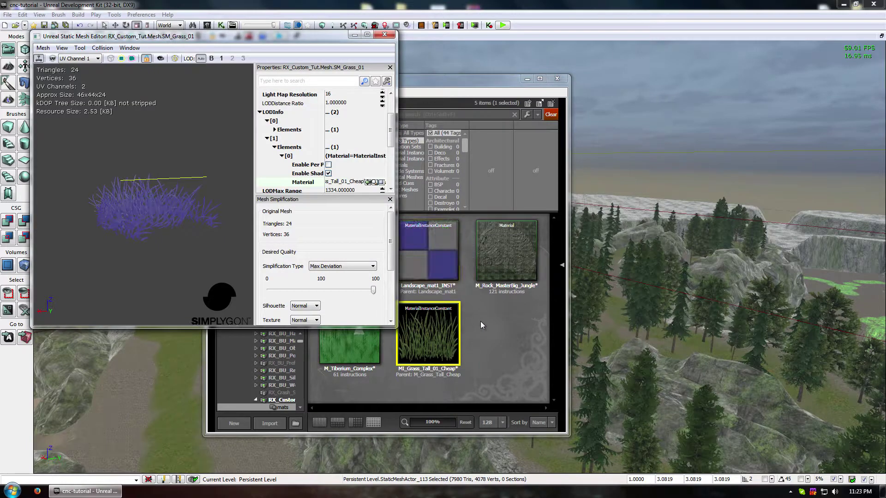
left_click(425, 238)
left_click_drag(390, 95, 567, 71)
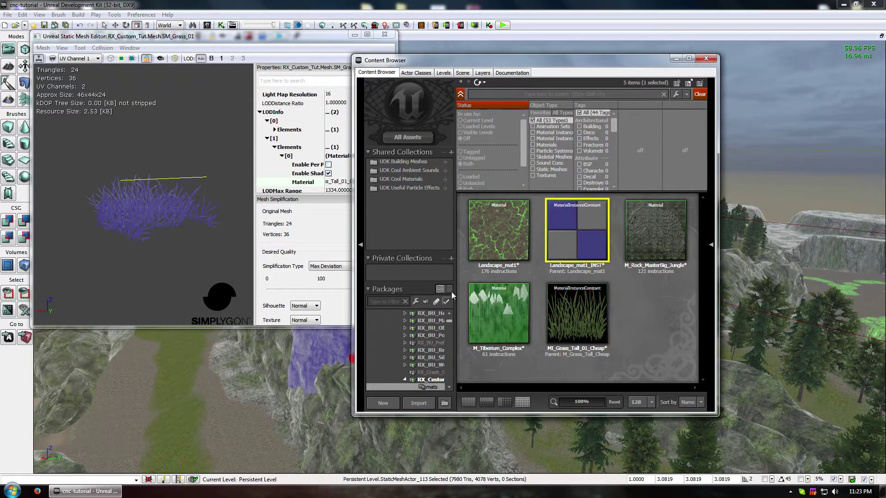
left_click_drag(520, 61, 884, 65)
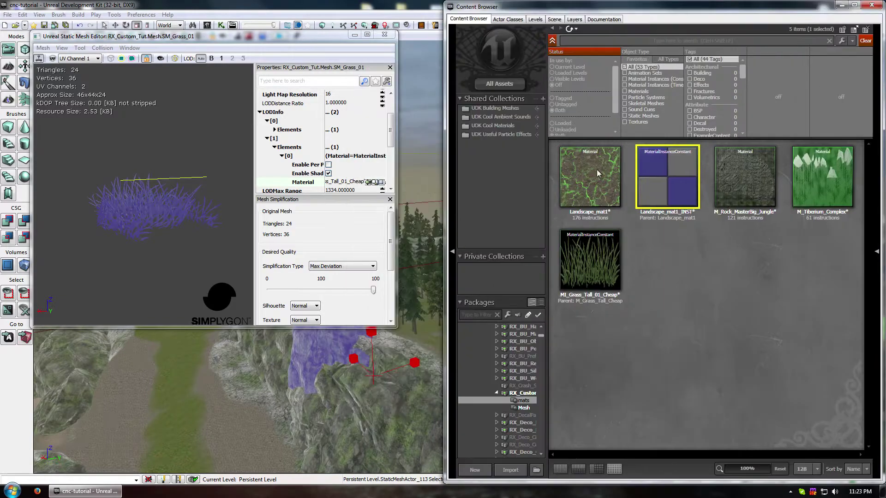
Step: Open SM_Grass_01 and SM_Grass_08a_L2 from the RX_Custom_Tut Mesh group in separate Static Mesh Editor windows, closing the earlier SM_Grass_01 editor
left_click(518, 415)
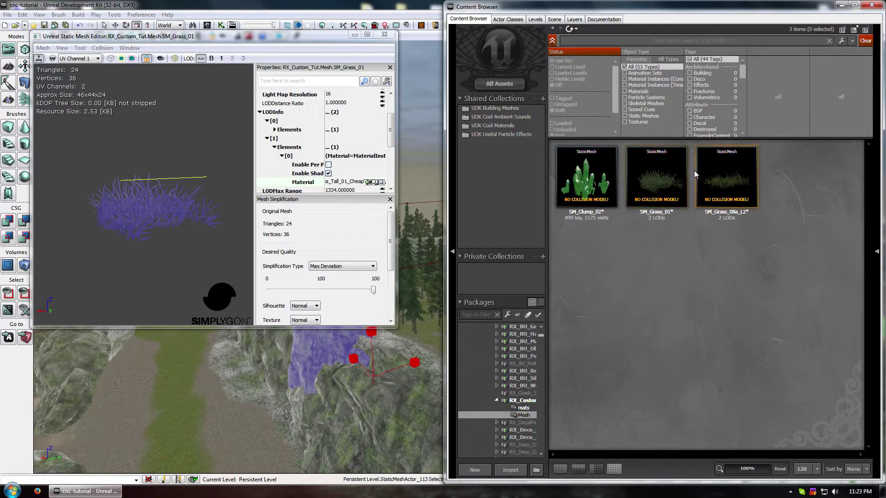
double_click(656, 177)
left_click_drag(341, 44, 321, 105)
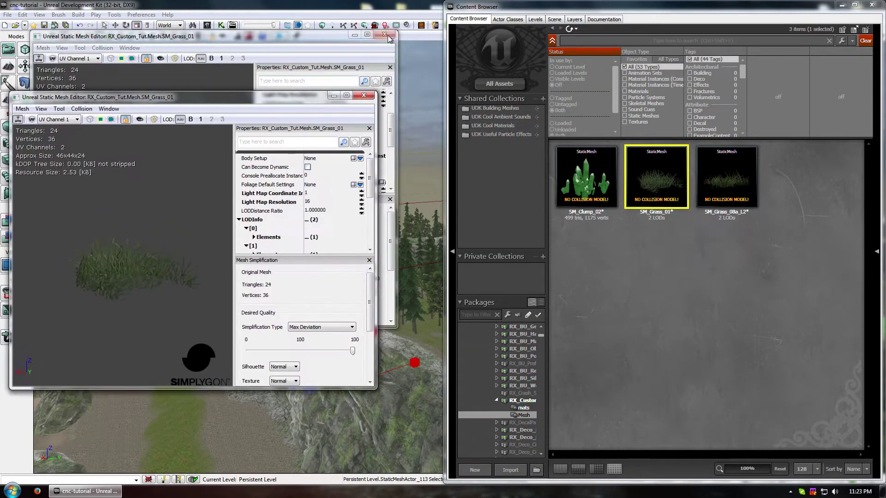
double_click(726, 178)
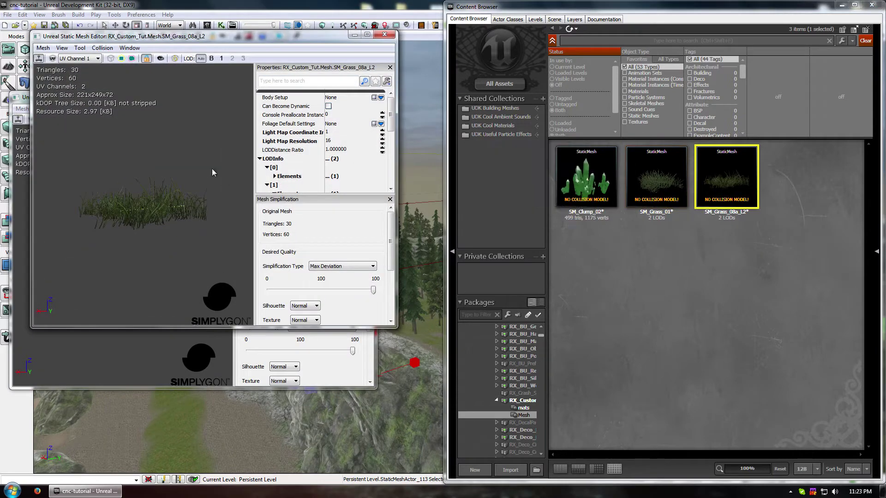
Step: Place the two mesh editors side by side and compare the shapes of SM_Grass_01 and SM_Grass_08a_L2 from above
right_click_drag(214, 172, 214, 208)
left_click_drag(213, 172, 177, 244)
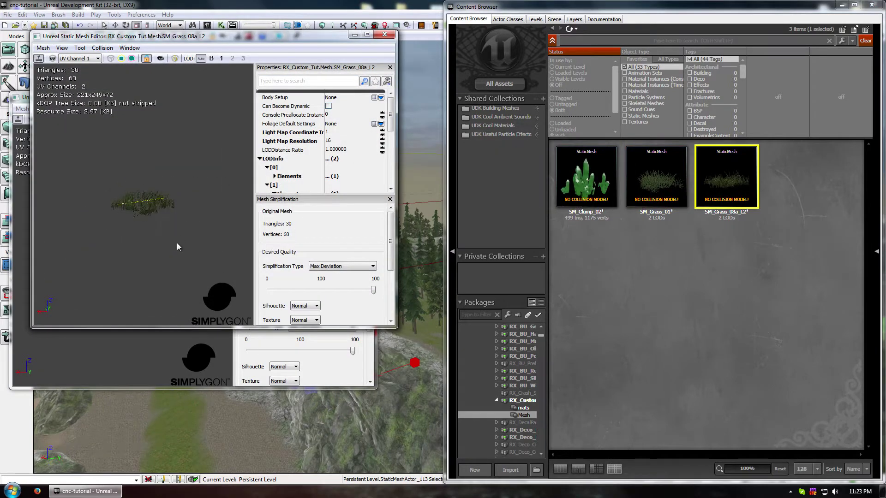
left_click_drag(342, 33, 660, 42)
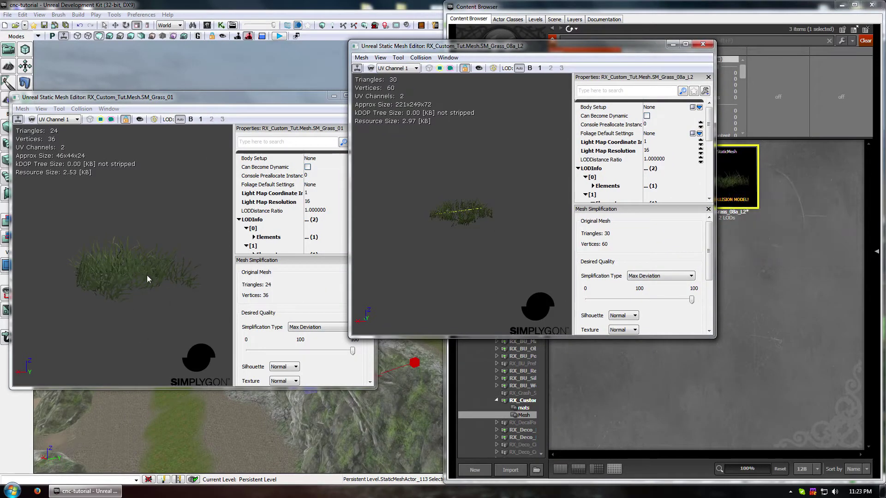
left_click_drag(147, 278, 149, 313)
left_click_drag(458, 206, 427, 240)
left_click_drag(187, 234, 349, 227)
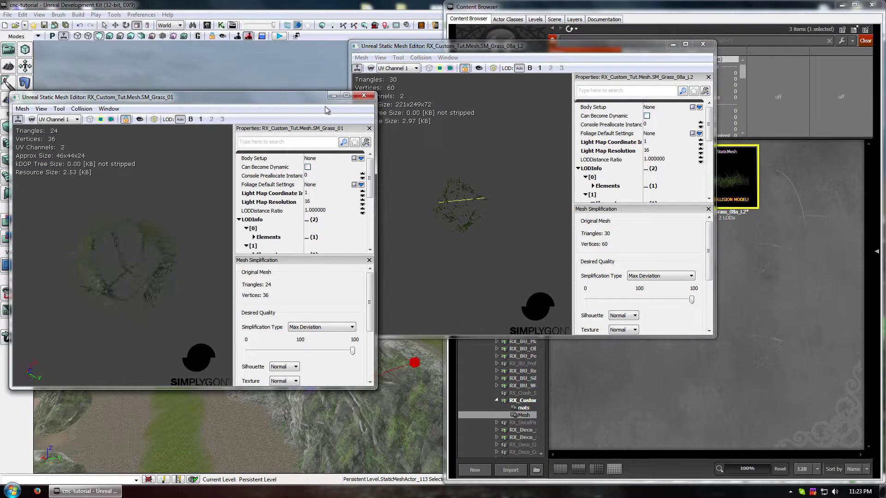
left_click_drag(291, 97, 281, 49)
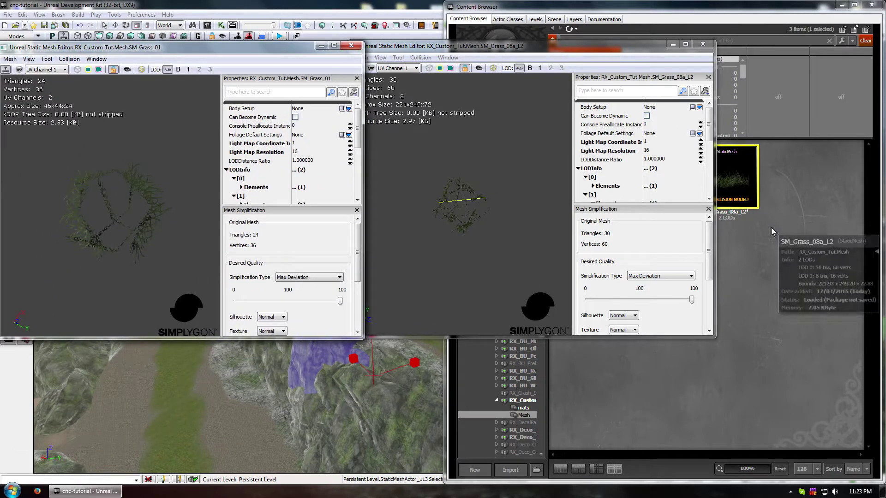
Step: Assign the MI_Grass_Tall_01_Cheap material instance to the LOD 0 and LOD 1 elements of SM_Grass_08a_L2
left_click_drag(709, 129, 709, 146)
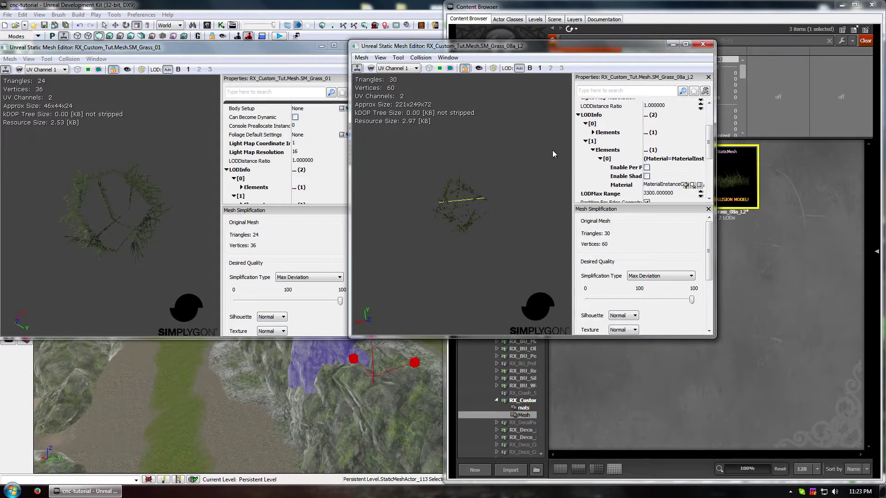
left_click(592, 133)
left_click(600, 141)
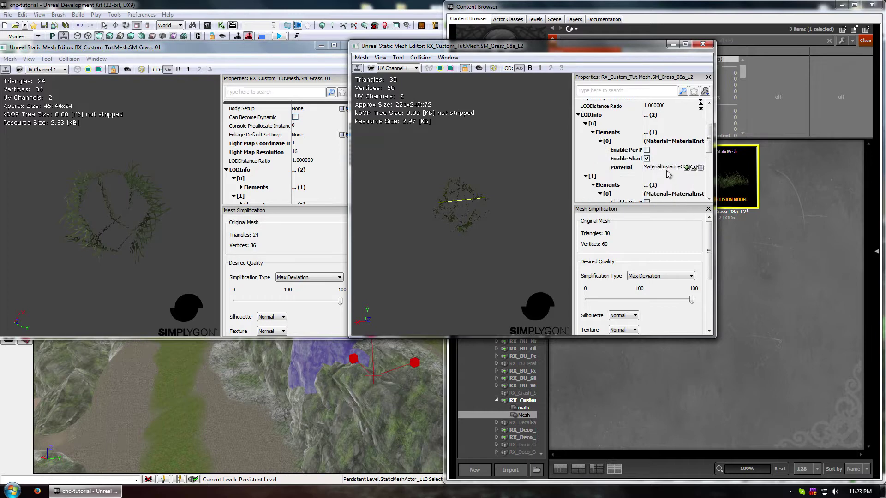
left_click(657, 166)
left_click(785, 313)
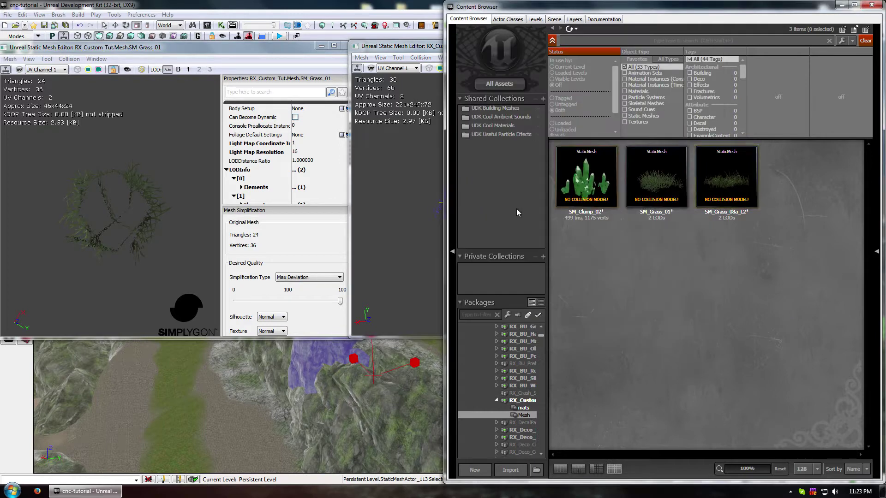
left_click(526, 408)
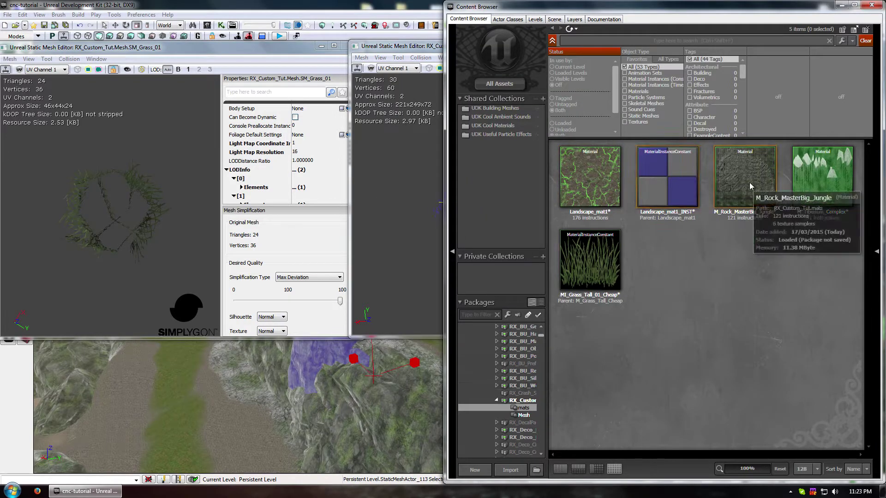
left_click(590, 277)
left_click(383, 45)
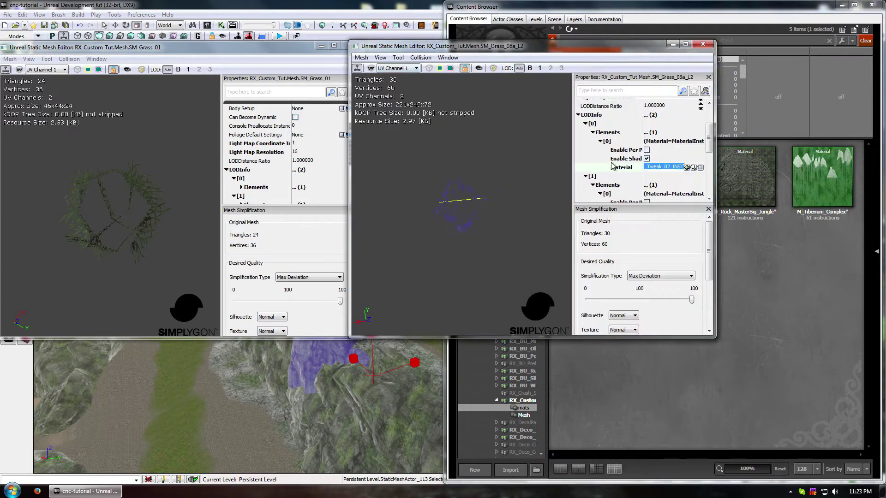
left_click(687, 167)
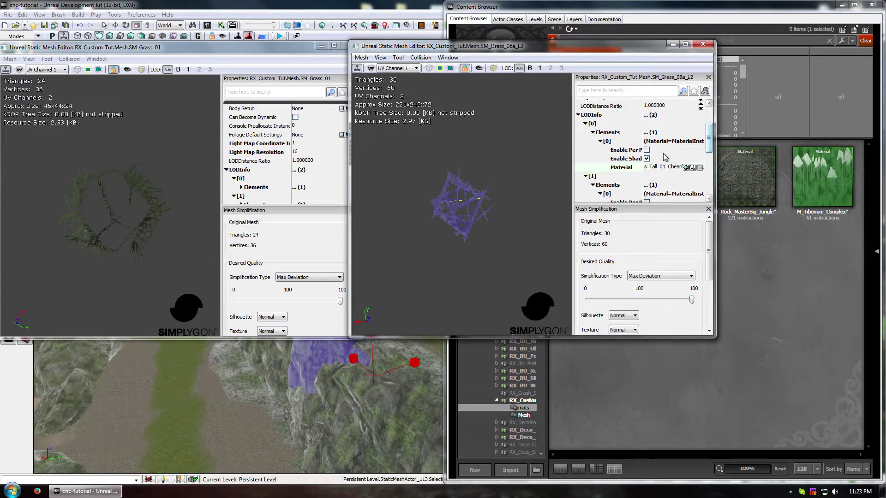
scroll(700, 147, "down", 2)
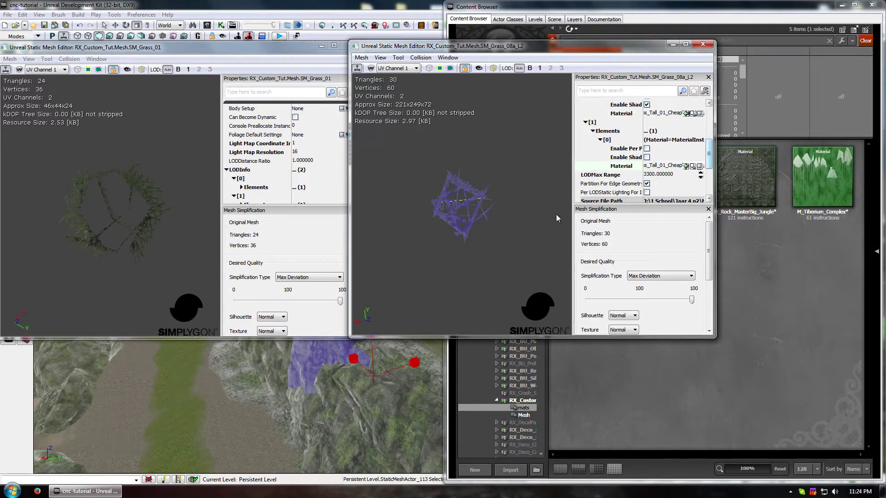
left_click_drag(556, 218, 507, 231)
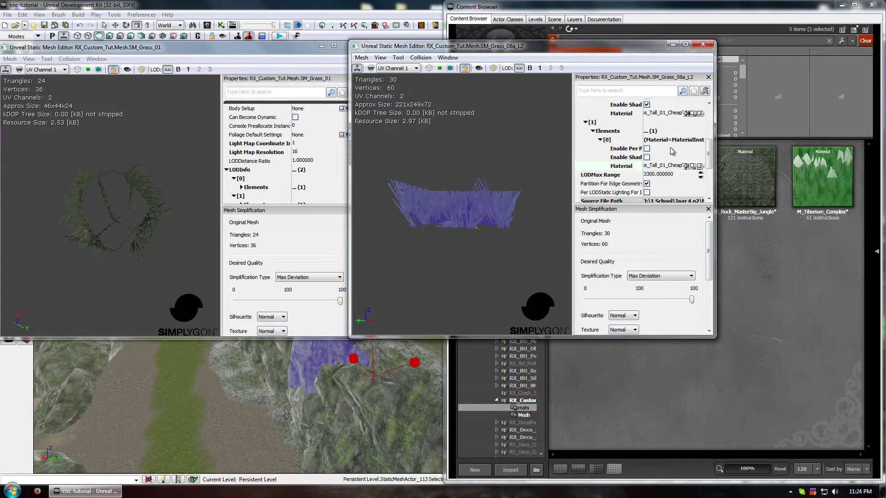
left_click(668, 166)
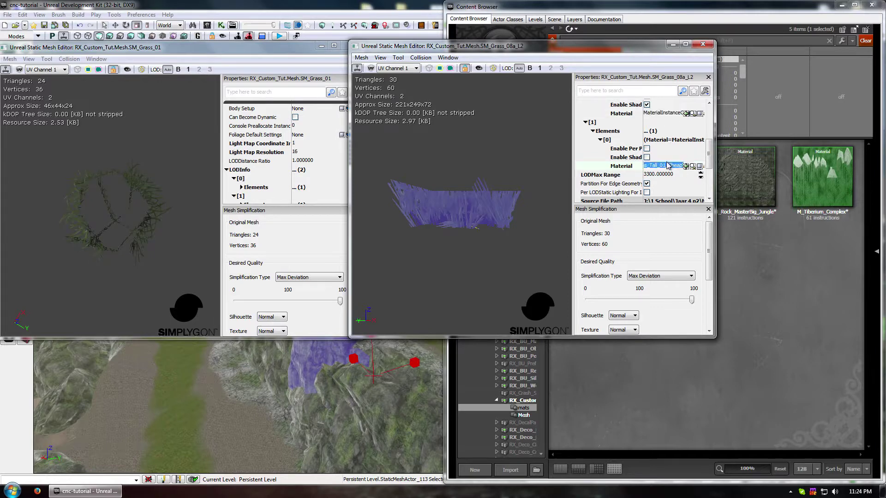
Step: Close the SM_Grass_08a_L2 editor and delete that mesh from the RX_Custom_Tut Mesh group
left_click(703, 44)
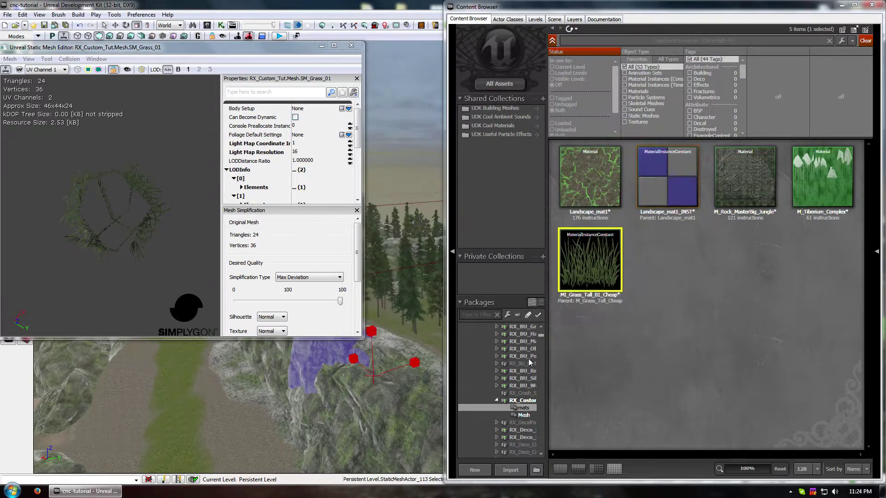
left_click(524, 415)
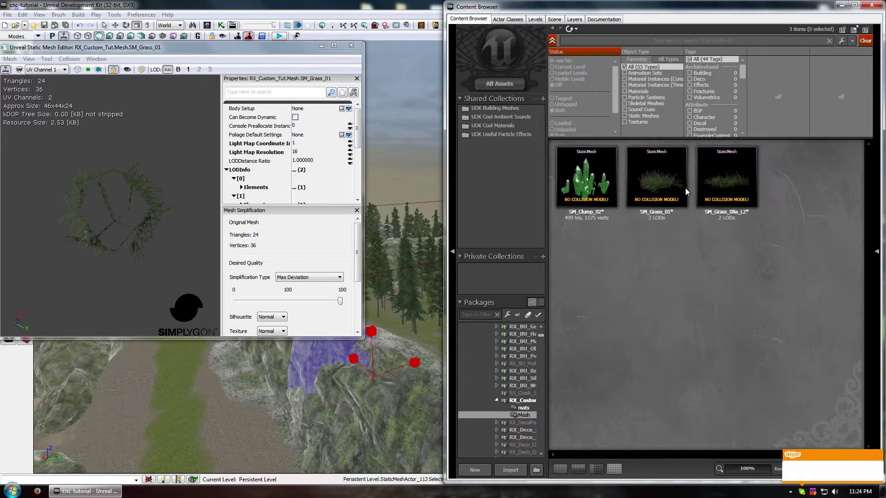
right_click(724, 178)
left_click(751, 273)
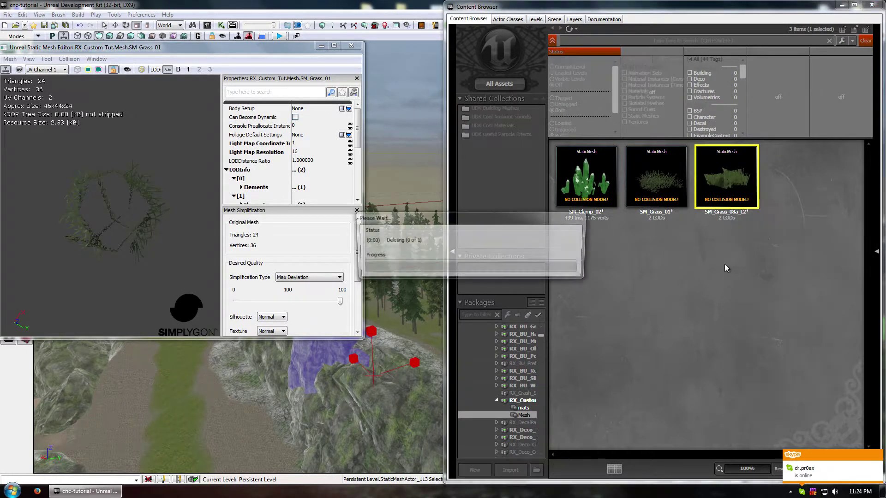
Step: Assign MI_Grass_Tall_01_Cheap from the mats group to the LOD 0 material element of SM_Grass_01
left_click(652, 176)
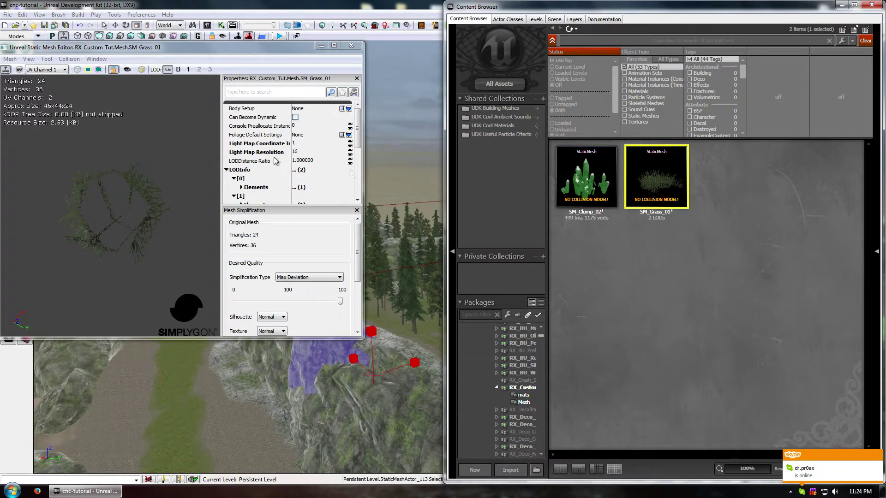
left_click(522, 401)
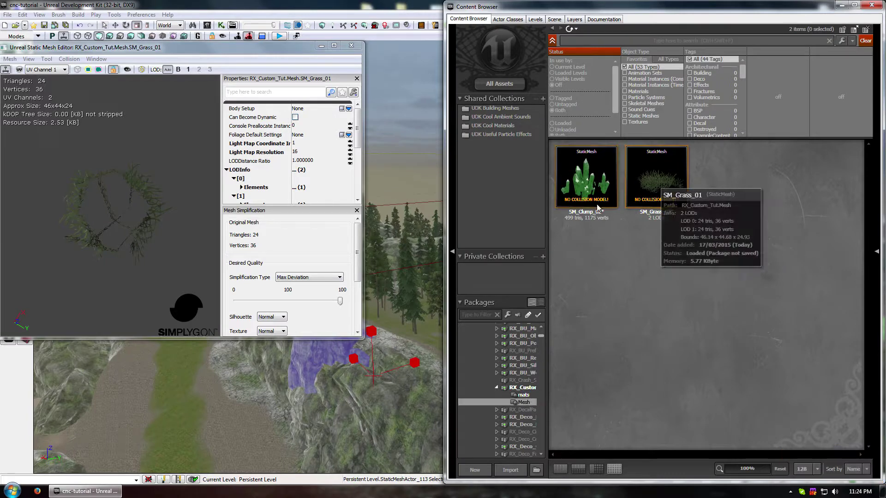
left_click(522, 395)
left_click(590, 261)
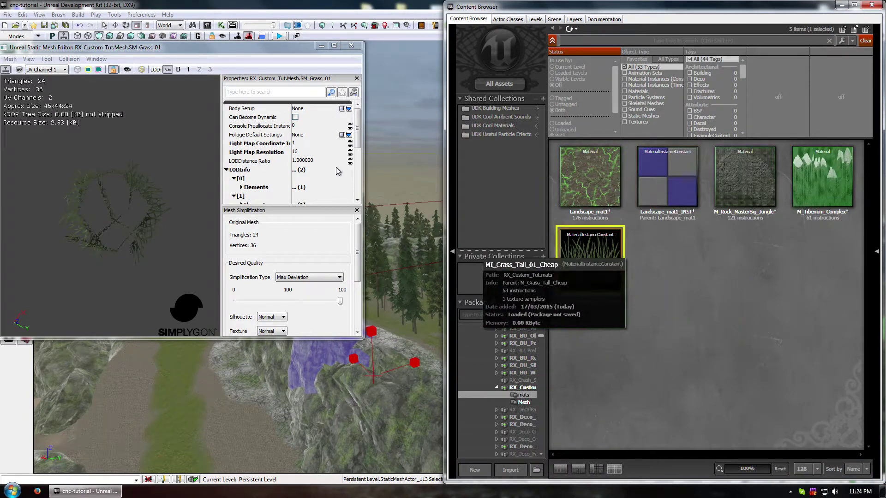
left_click(240, 187)
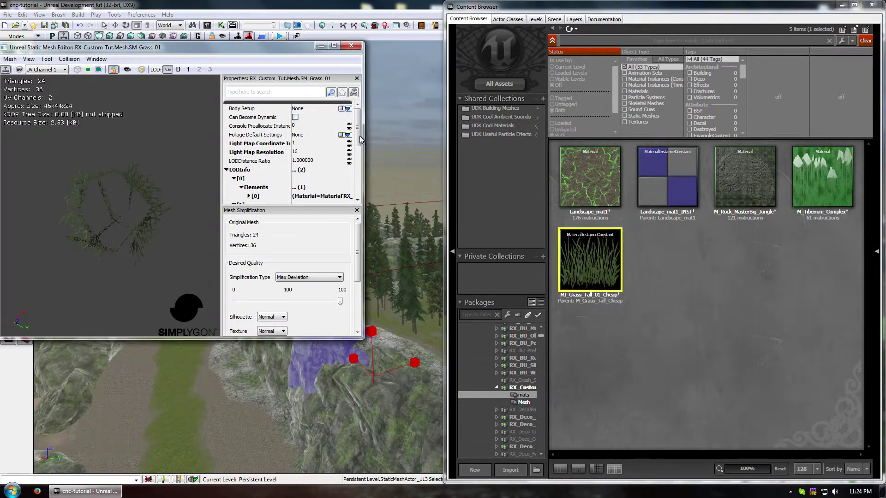
scroll(338, 160, "down", 2)
left_click(249, 162)
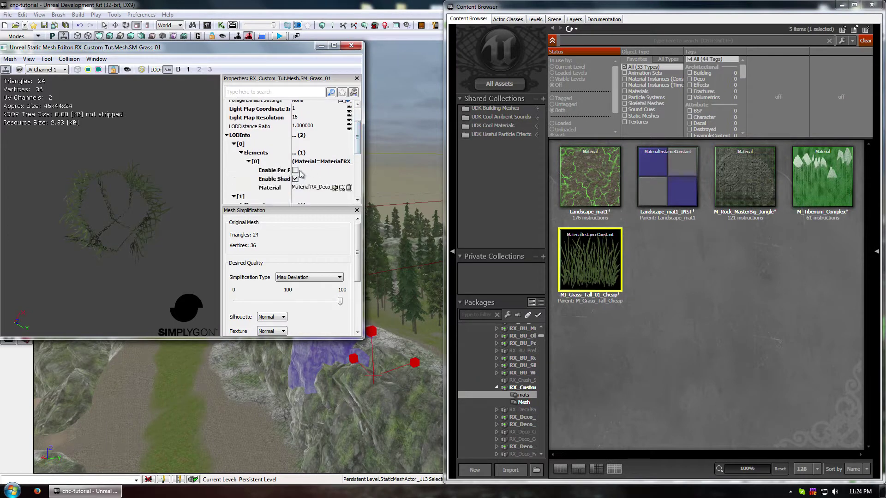
left_click(334, 187)
Step: Assign MI_Grass_Tall_01_Cheap to the LOD 1 material element of SM_Grass_01 and close its mesh editor
left_click_drag(360, 136, 359, 160)
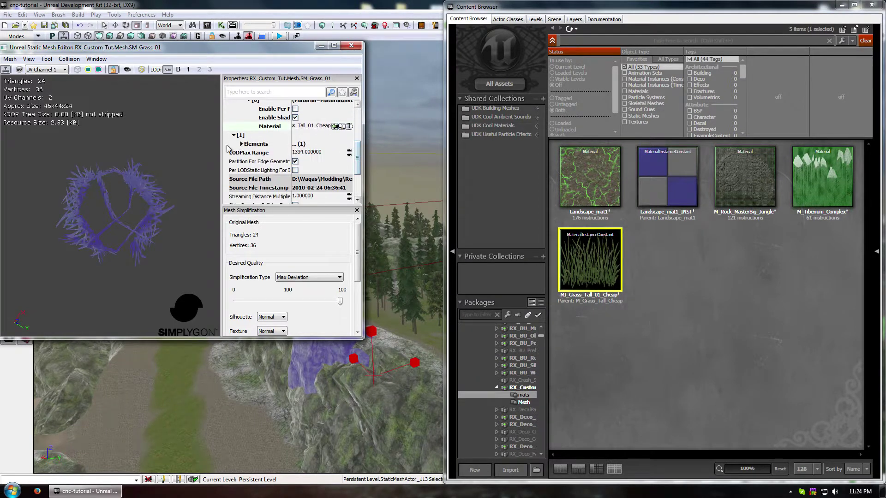
left_click(242, 144)
left_click(249, 152)
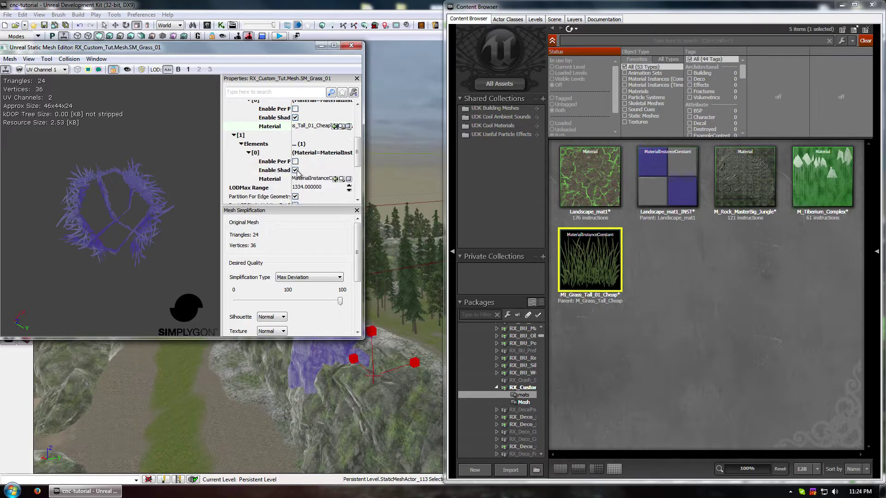
left_click(336, 180)
left_click(352, 45)
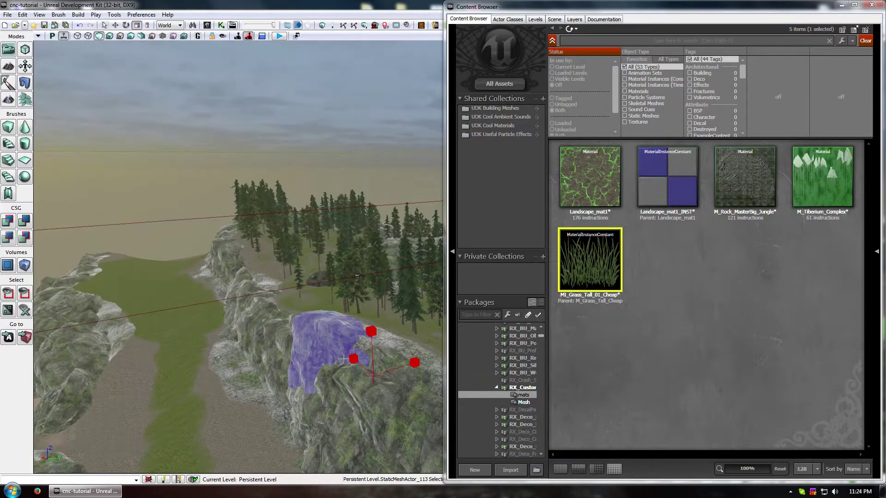
Step: Place SM_Grass_01 from the RX_Custom_Tut Mesh group on the grassy path in the level and inspect it up close
left_click(524, 401)
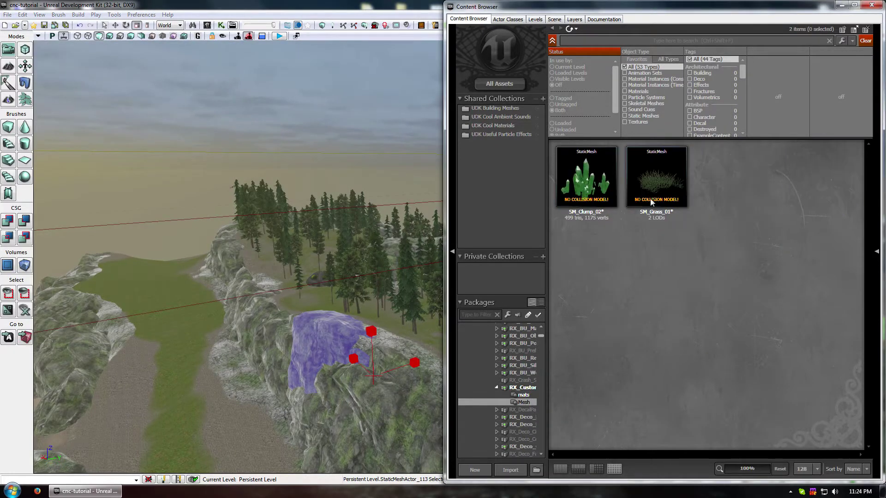
left_click(662, 181)
left_click_drag(662, 182, 182, 373)
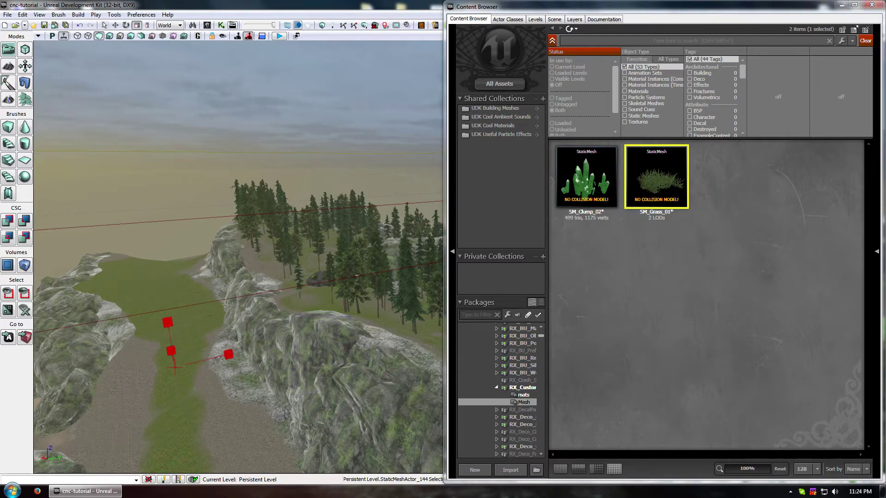
left_click_drag(358, 409, 399, 426)
left_click(399, 419)
middle_click_drag(400, 420, 397, 461)
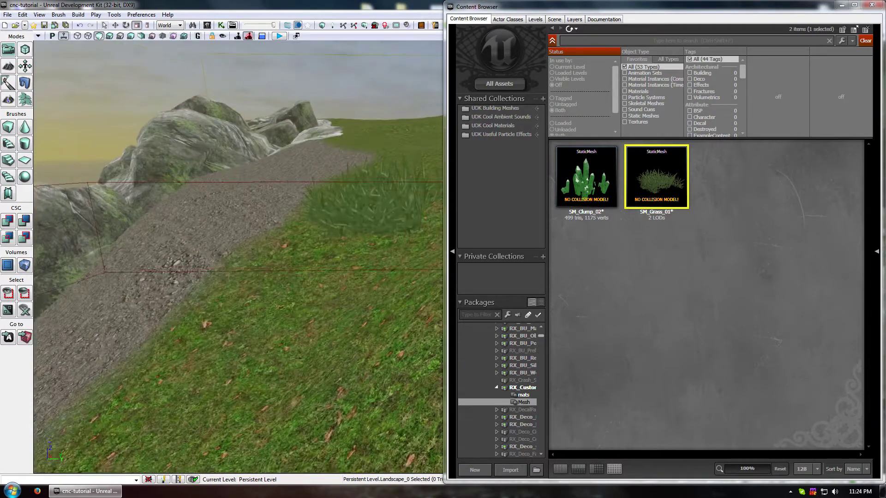
left_click_drag(397, 462, 394, 378)
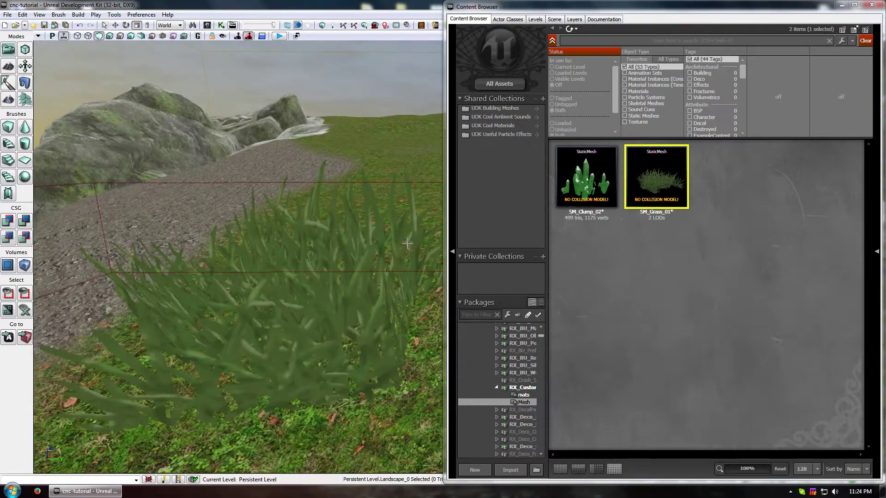
Step: Open MI_Grass_Tall_01_Cheap from the mats group and sample the landscape's grass green for its Colour_Multiplier
left_click(519, 395)
double_click(599, 244)
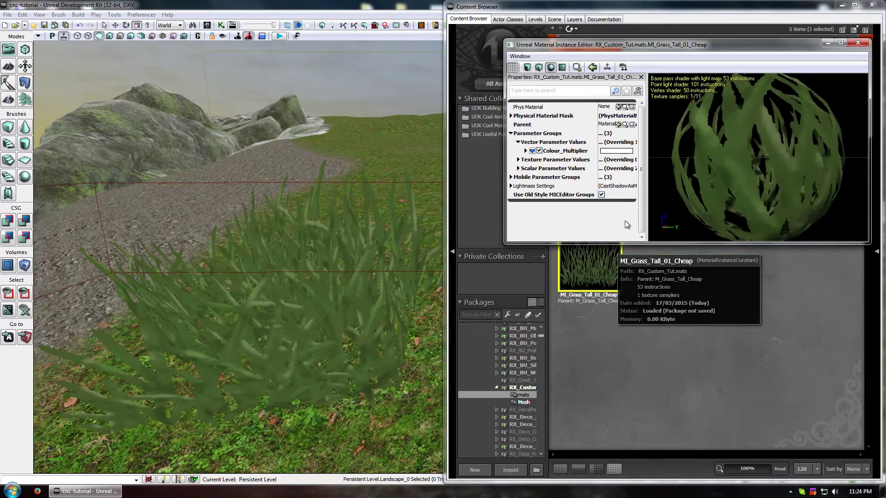
left_click(525, 152)
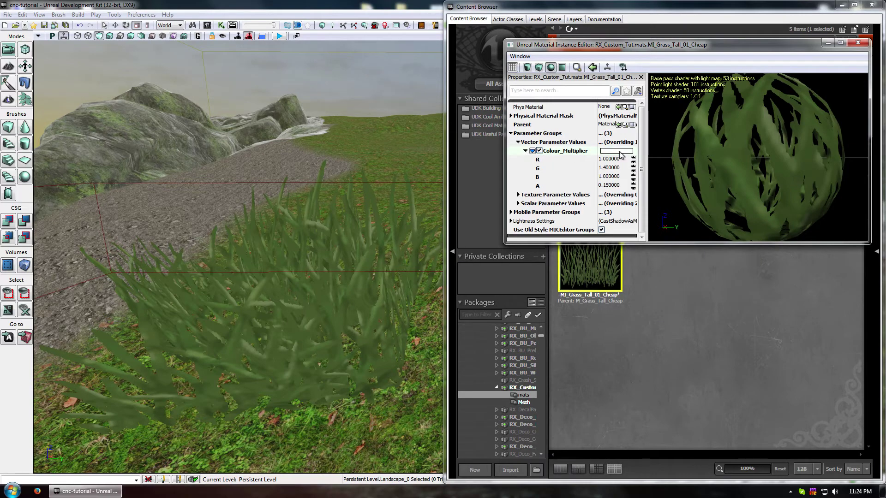
left_click(620, 153)
left_click_drag(429, 227, 417, 240)
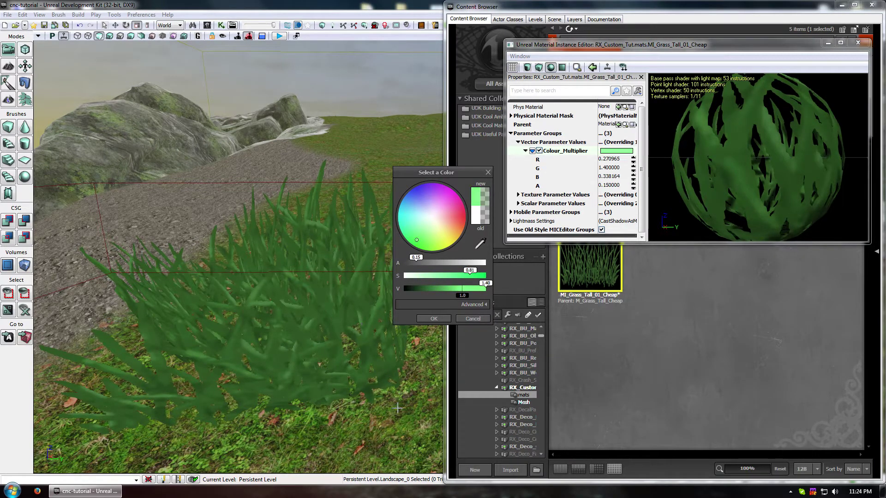
left_click(480, 244)
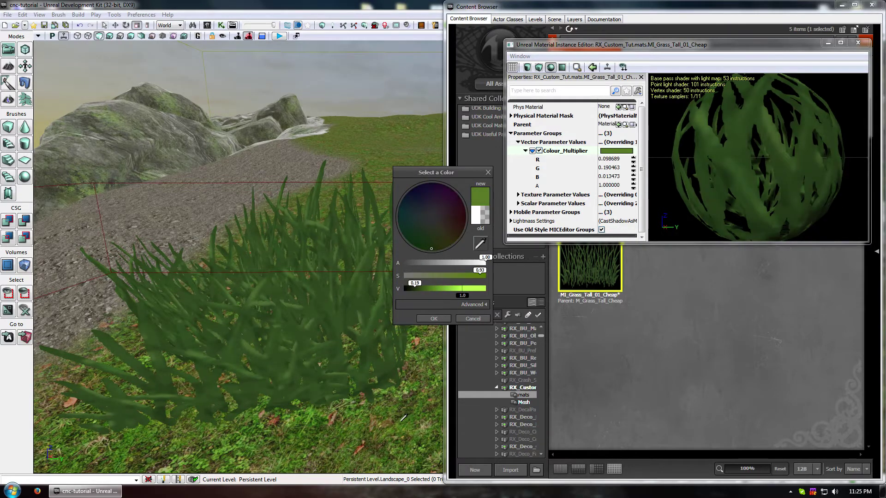
left_click(401, 423)
Step: Fine-tune the Colour_Multiplier against the ground to R 0.155066, G 0.243820, B 0.015857, accept it and close the material instance editor
left_click_drag(419, 289, 422, 286)
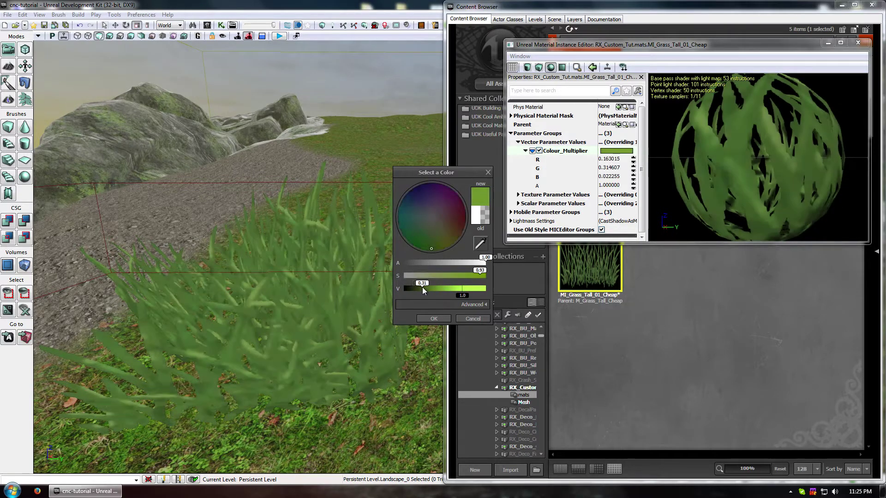
left_click(477, 275)
mouse_move(478, 274)
left_mouse_down()
mouse_move(463, 274)
mouse_move(487, 276)
left_mouse_up()
mouse_move(430, 250)
left_mouse_down()
mouse_move(425, 243)
mouse_move(433, 242)
left_mouse_up()
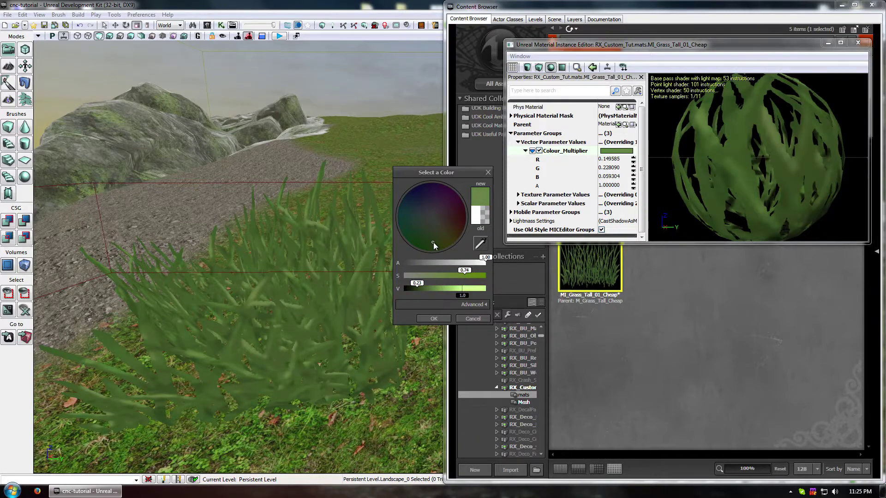
right_click_drag(218, 266, 233, 266)
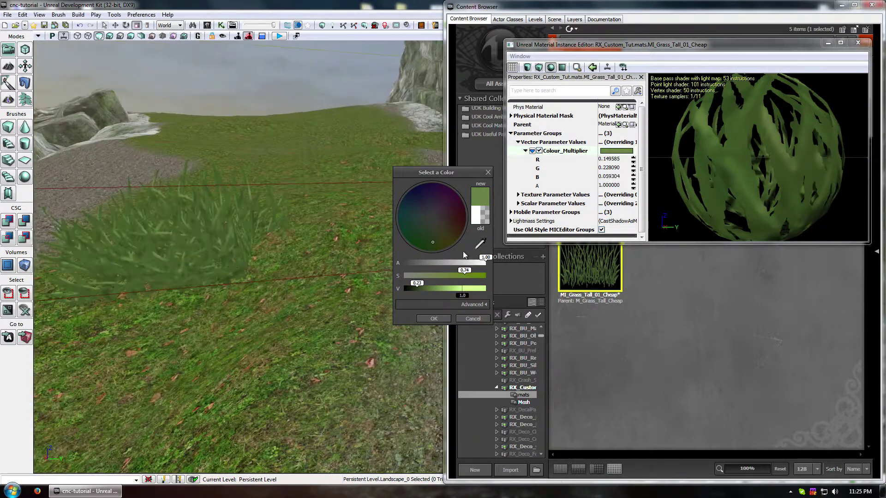
left_click_drag(462, 275, 470, 274)
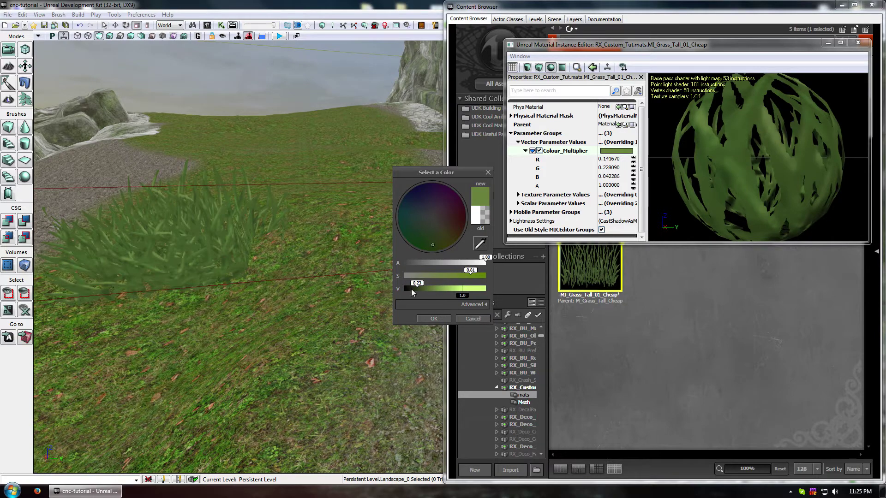
left_click_drag(411, 289, 420, 289)
mouse_move(432, 244)
left_mouse_down()
mouse_move(414, 237)
mouse_move(411, 246)
mouse_move(431, 246)
left_mouse_up()
mouse_move(308, 284)
left_mouse_down()
mouse_move(306, 258)
mouse_move(291, 259)
mouse_move(289, 282)
mouse_move(291, 272)
left_mouse_up()
left_click_drag(430, 245, 436, 248)
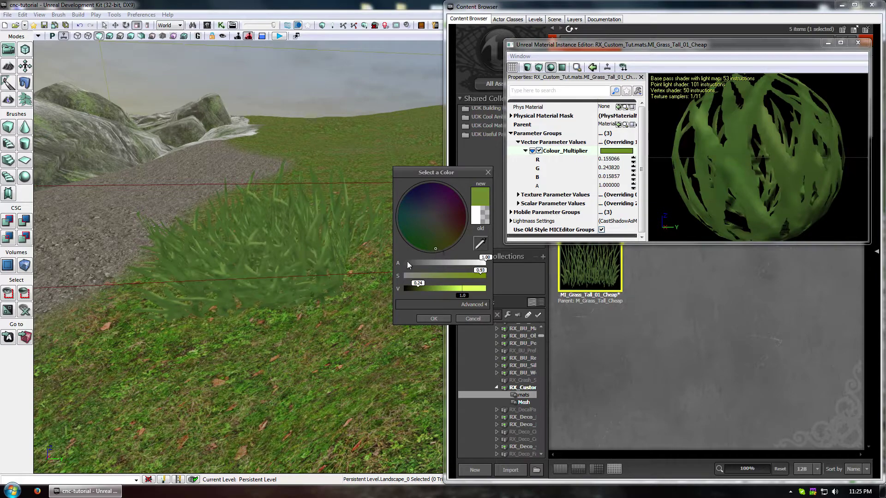
left_click(434, 318)
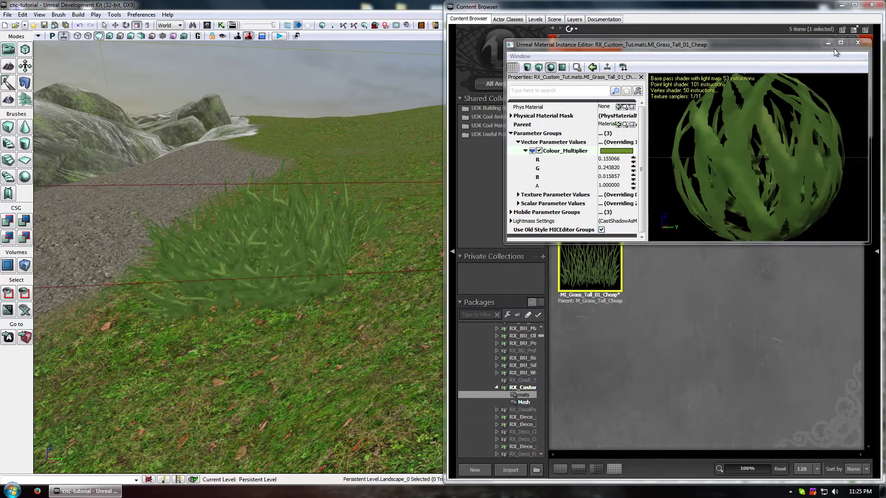
left_click(858, 43)
Step: Delete the grass clump from the level and search all assets for static meshes matching "grass"
left_click(288, 216)
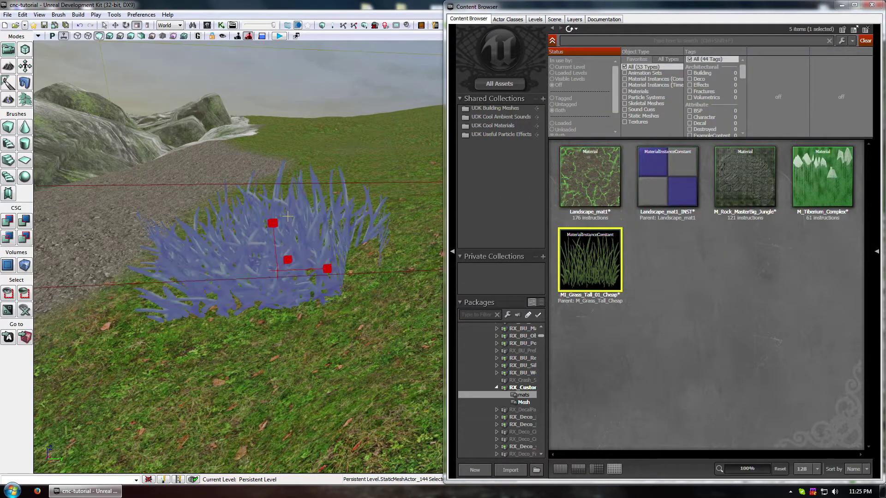
key("Delete")
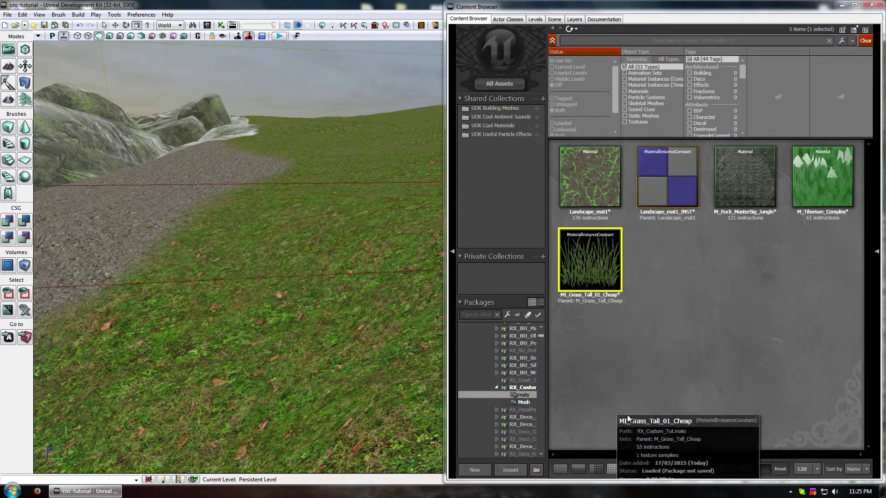
left_click(600, 40)
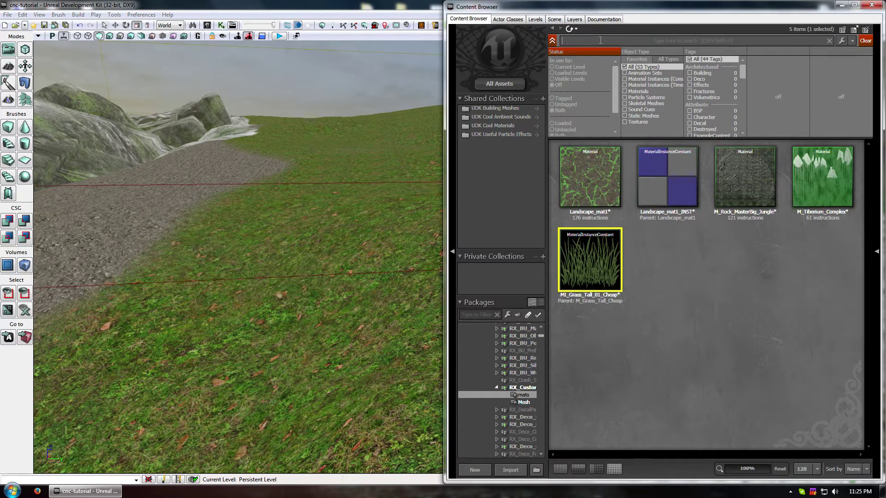
type("grass")
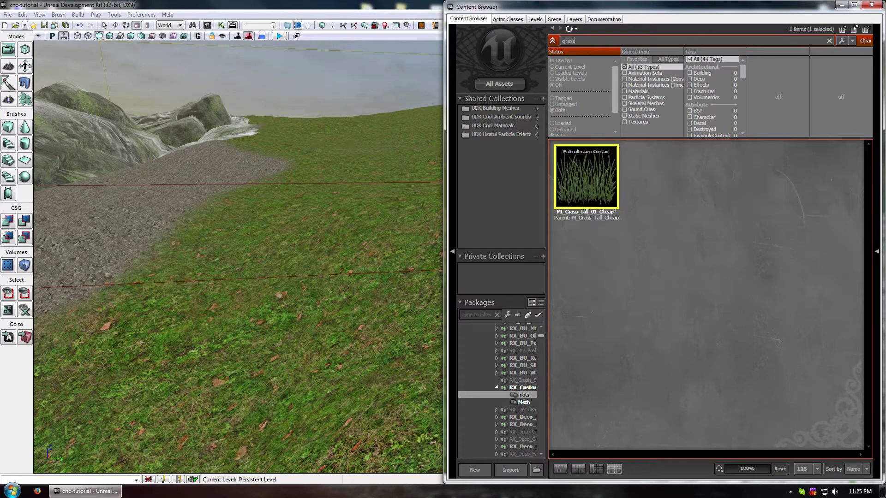
left_click(641, 116)
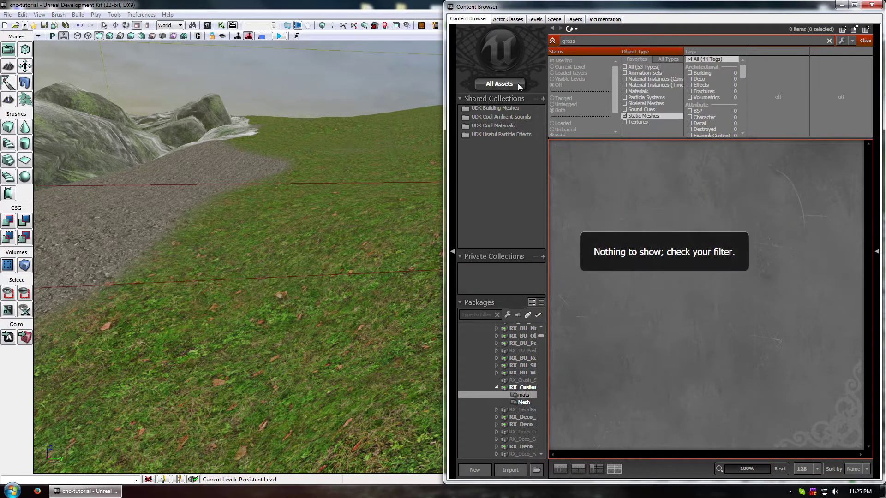
left_click(499, 83)
Step: Examine the SM_Grass meshes among the found static meshes for another suitable grass mesh
left_click_drag(868, 199, 870, 305)
left_click(824, 237)
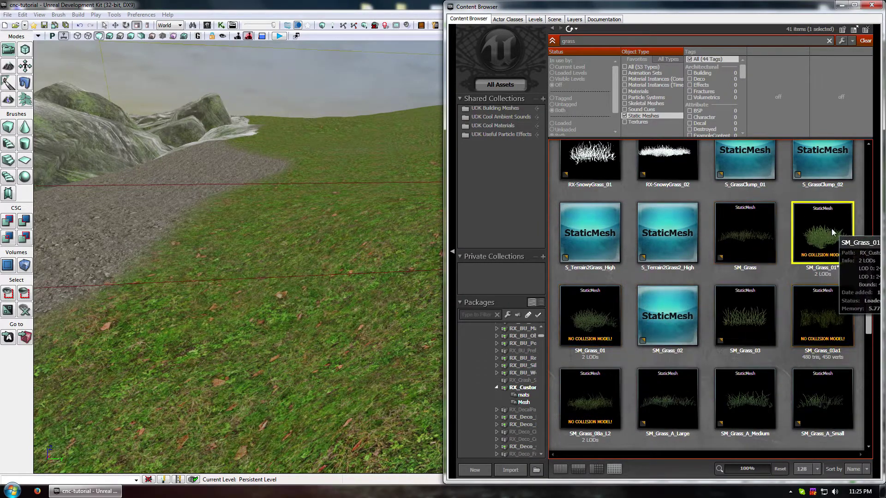
left_click(662, 410)
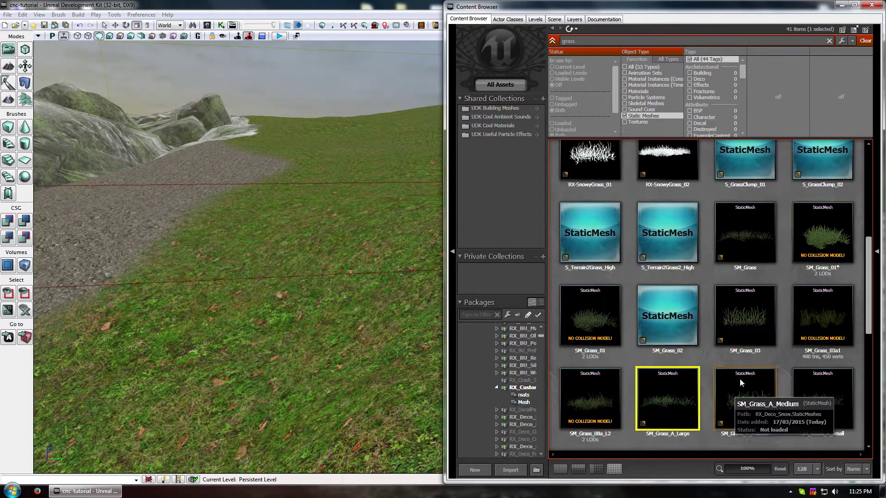
left_click(807, 306)
left_click(591, 412)
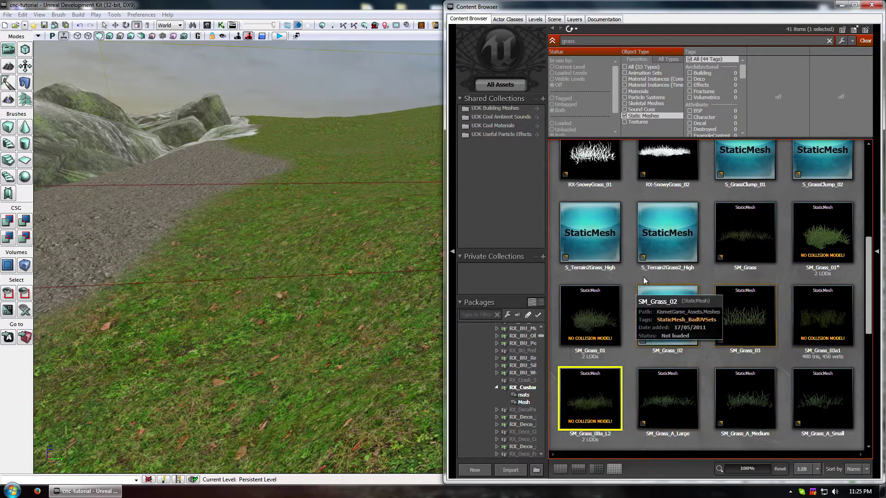
left_click(599, 310)
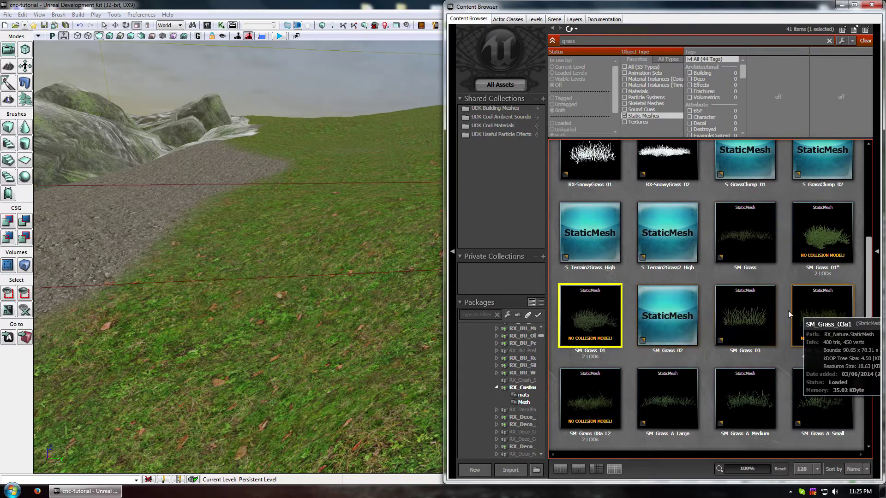
left_click(750, 314)
scroll(815, 358, "down", 3)
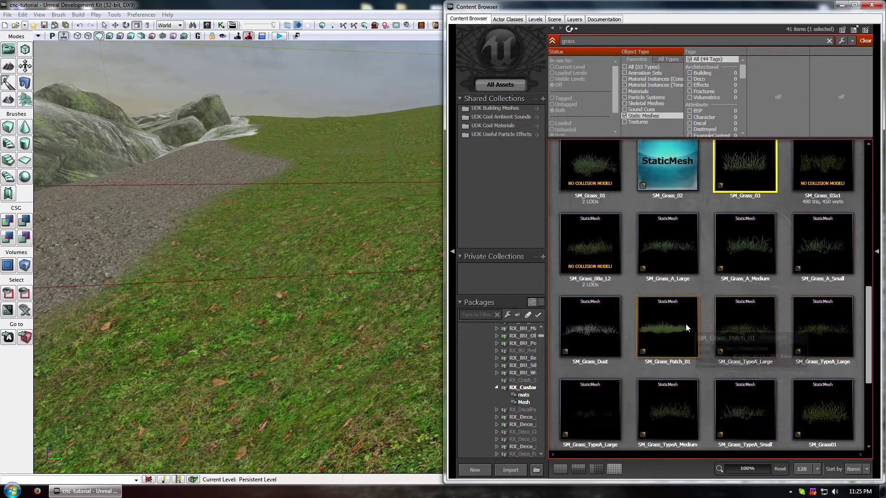
Step: Copy SM_Grass_Patch_01 into the Mesh group of the RX_Custom_Tut package
left_click(683, 324)
right_click(675, 324)
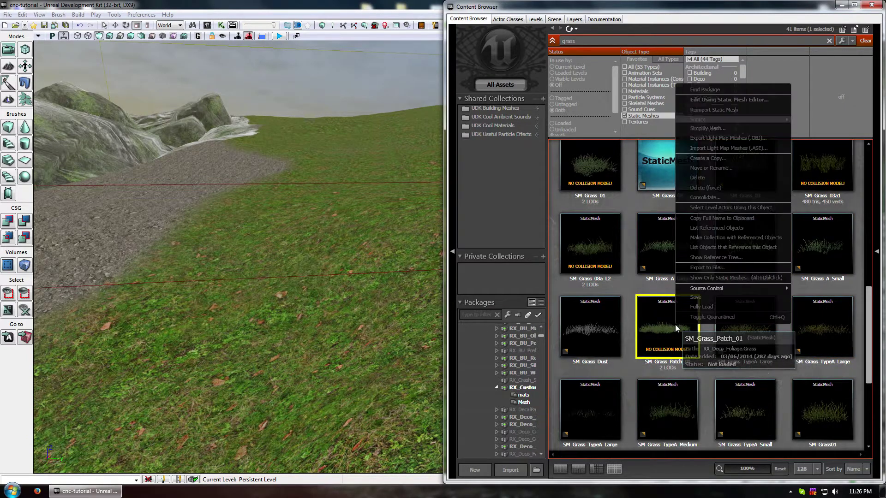
left_click(716, 159)
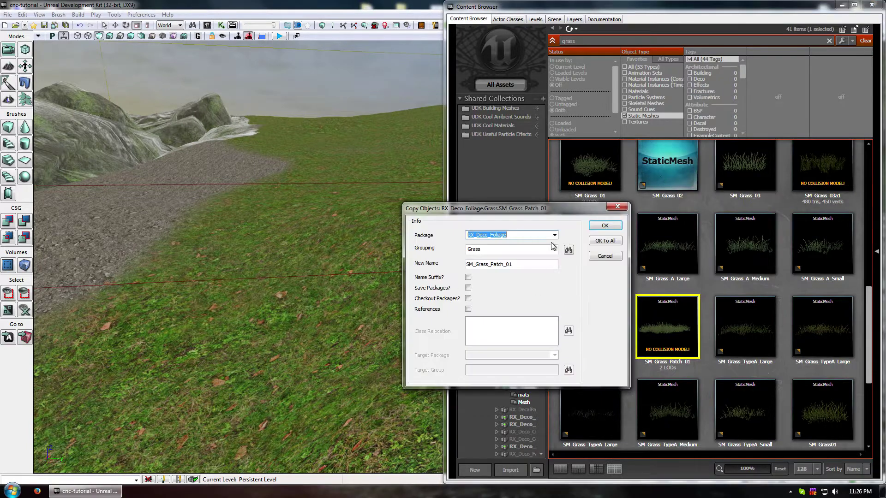
left_click(486, 250)
left_click(568, 251)
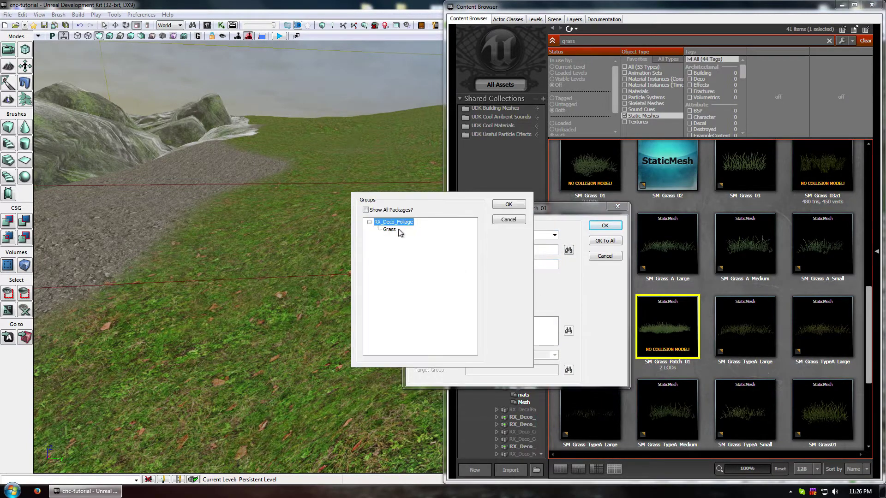
left_click(390, 230)
left_click(521, 220)
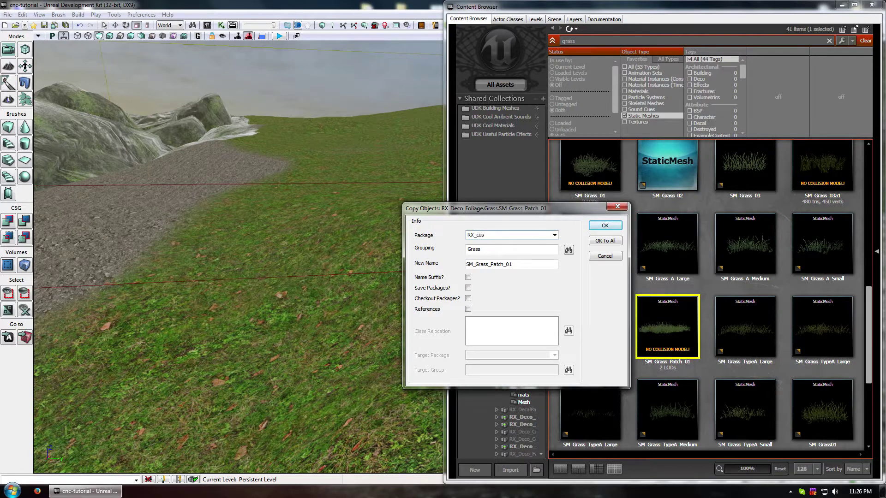
left_click(568, 250)
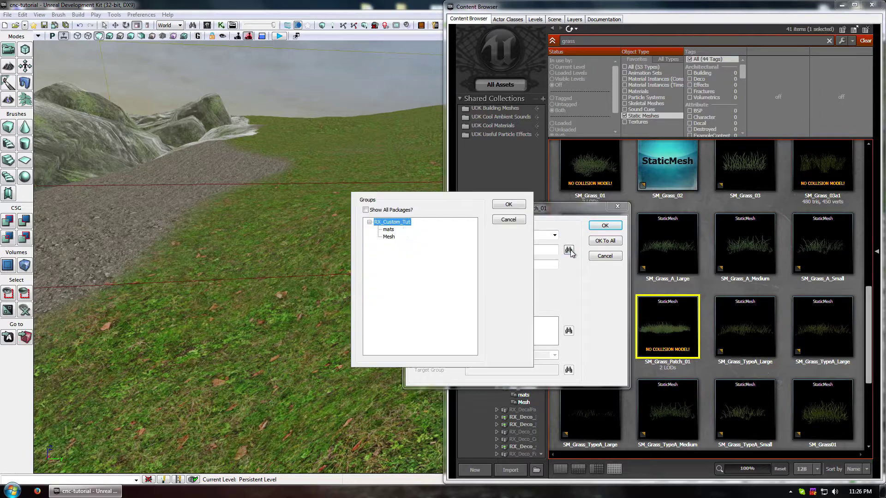
left_click(389, 237)
left_click(522, 205)
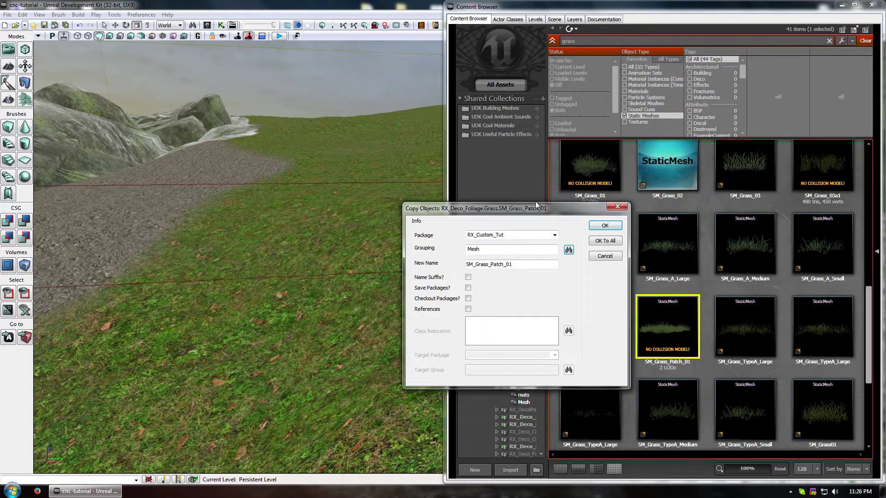
left_click(617, 226)
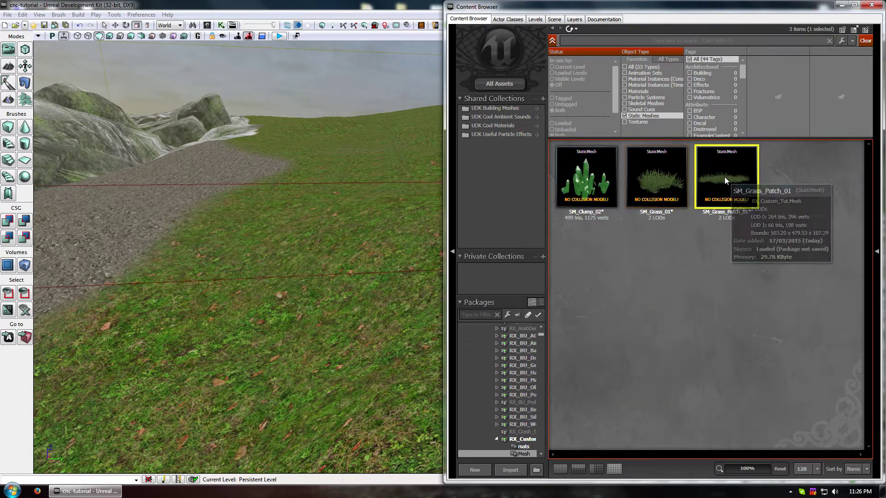
Step: Open the copied SM_Grass_Patch_01 for editing and locate its LOD 0 material among the assets
double_click(724, 177)
left_click_drag(358, 130, 359, 144)
left_click(327, 164)
left_click(342, 162)
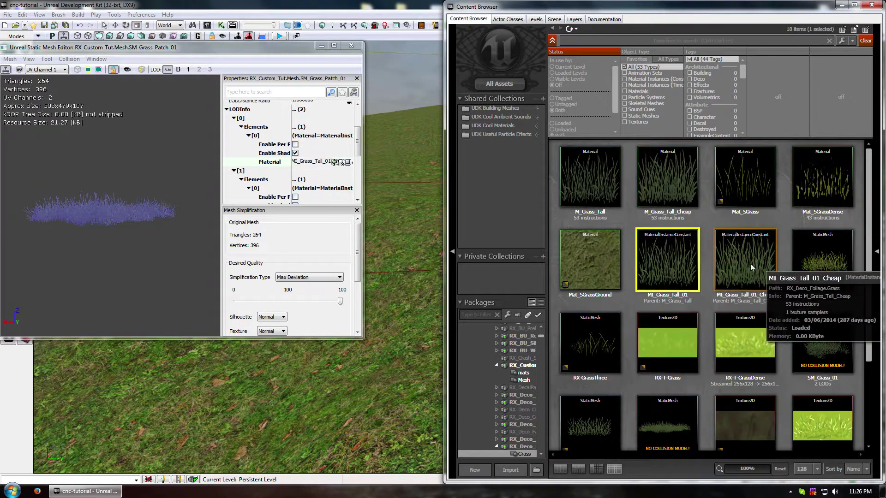
Step: Copy MI_Grass_Tall_01 into the mats group of the RX_Custom_Tut package
right_click(655, 259)
left_click(532, 154)
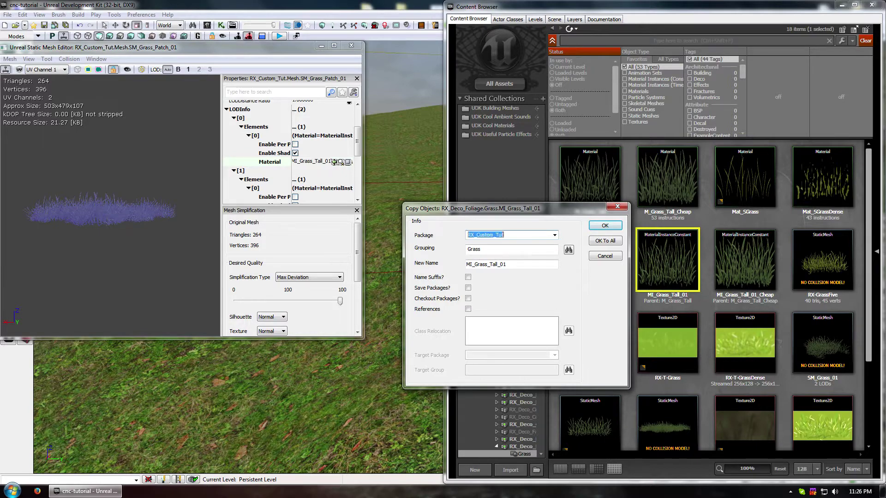
double_click(496, 250)
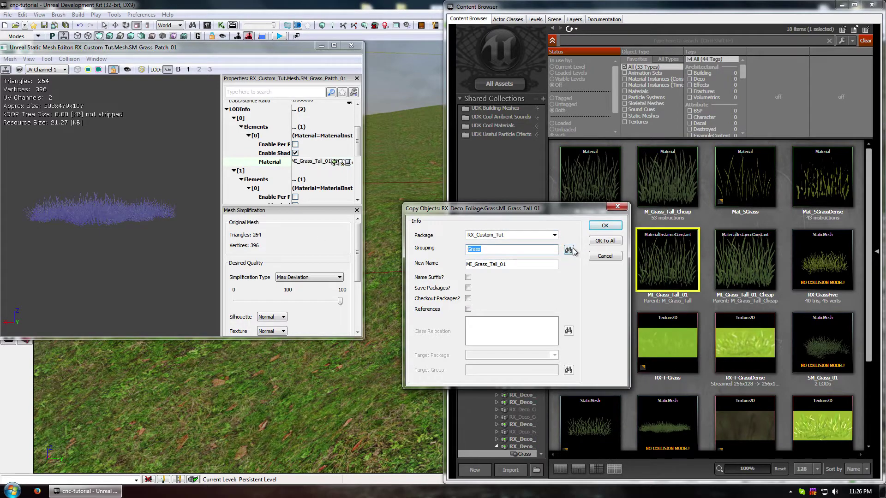
left_click(570, 250)
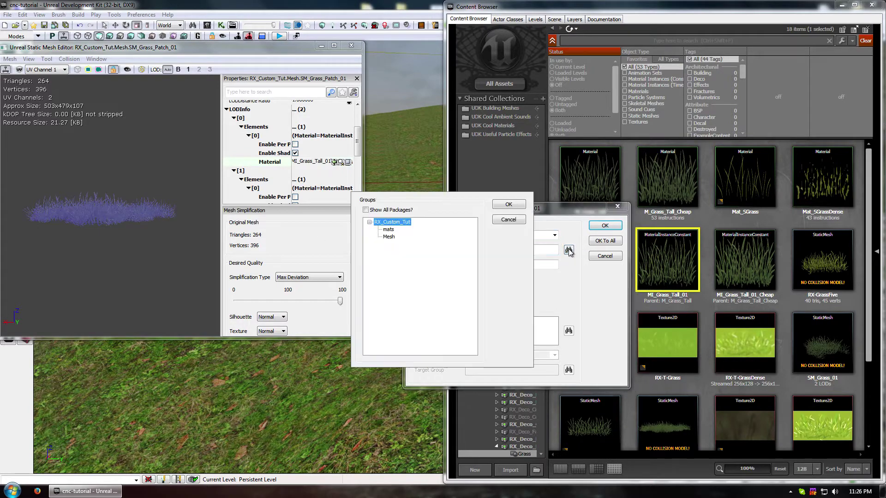
left_click(390, 230)
left_click(604, 226)
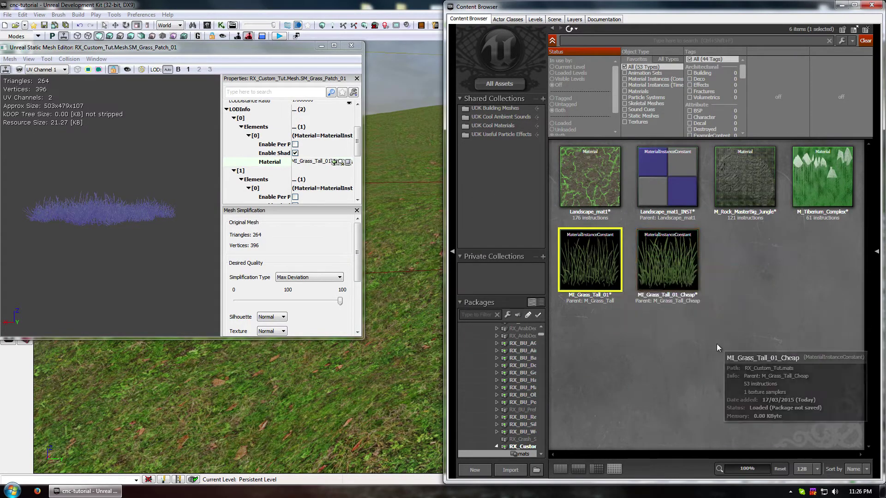
Step: Set MI_Grass_Tall_01's Colour_Multiplier to R 0.154152, G 0.242796, B 0.015175 by sampling MI_Grass_Tall_01_Cheap's green swatch, and close the material instance editor
double_click(608, 270)
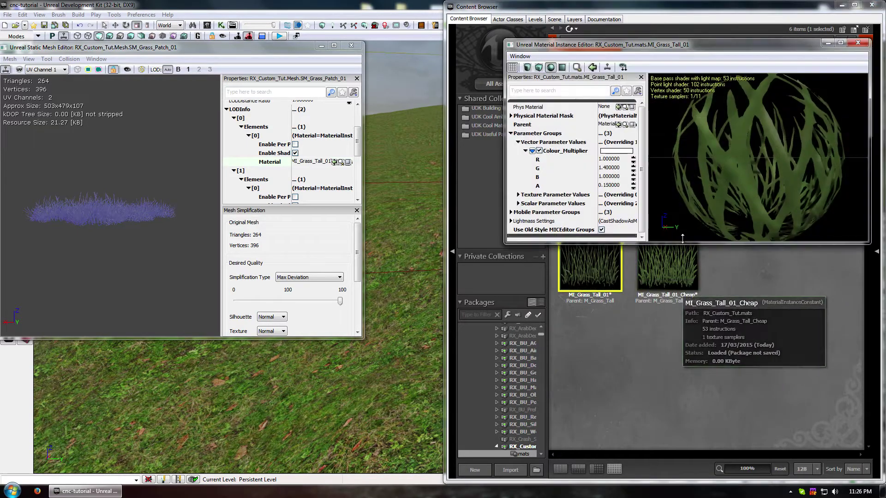
left_click(628, 151)
left_click(474, 226)
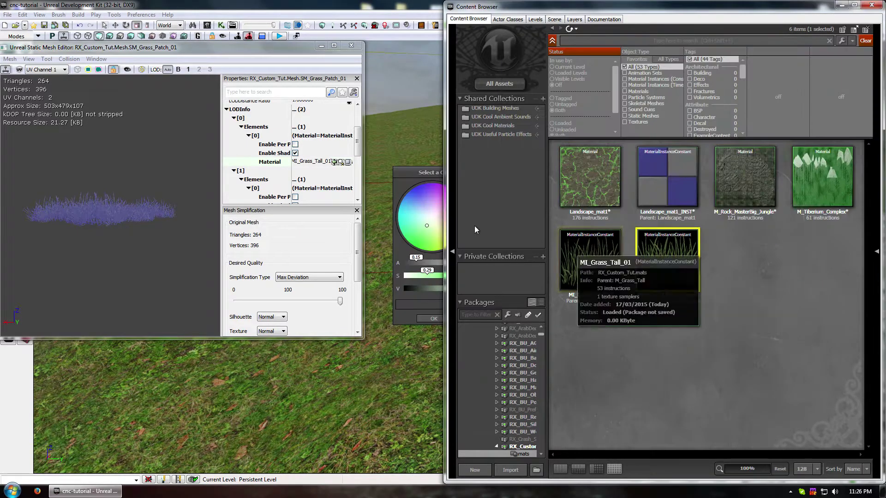
double_click(657, 255)
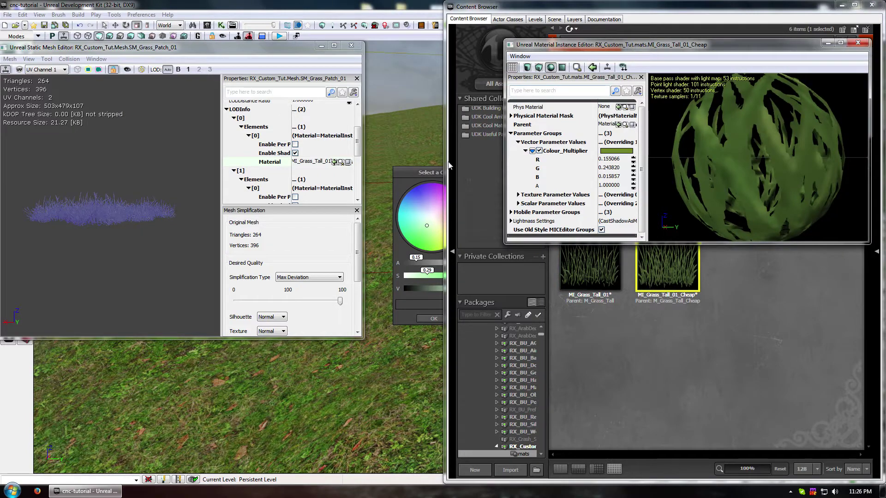
left_click(428, 173)
left_click(481, 244)
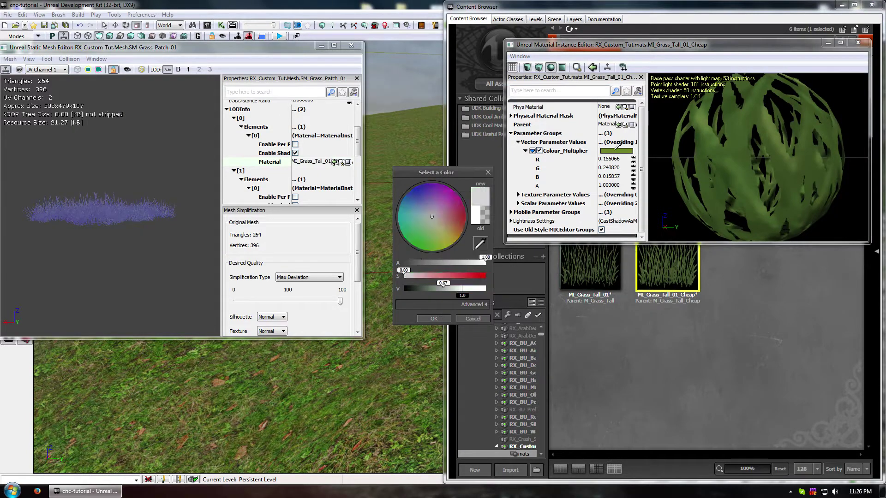
left_click(471, 319)
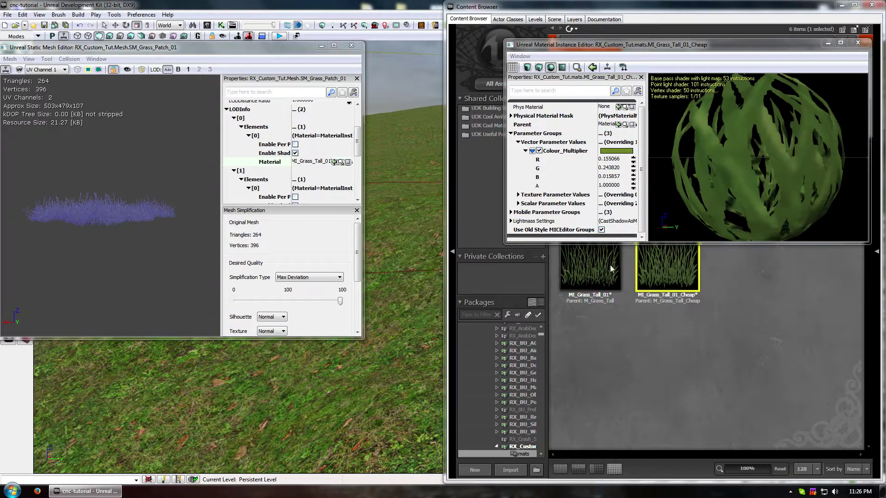
left_click(859, 44)
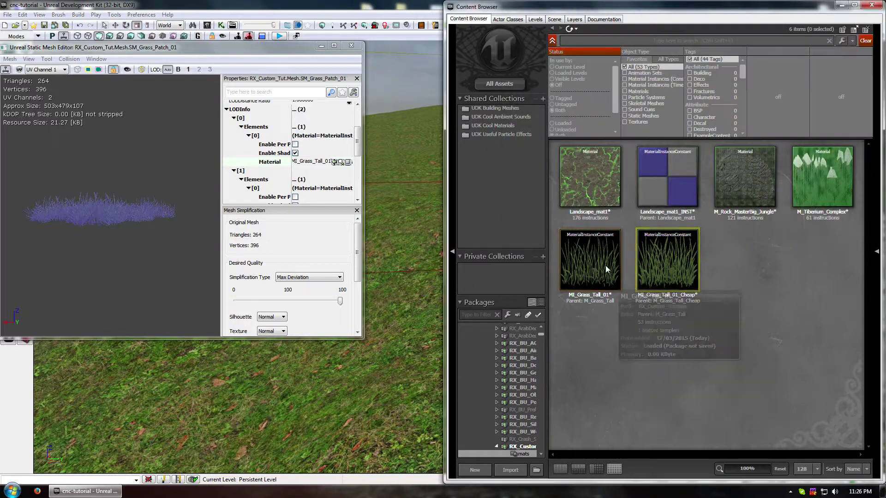
Step: Open MI_Grass_Tall_01 and MI_Grass_Tall_01_Cheap side by side to compare their Colour_Multiplier values
left_click_drag(677, 10, 564, 112)
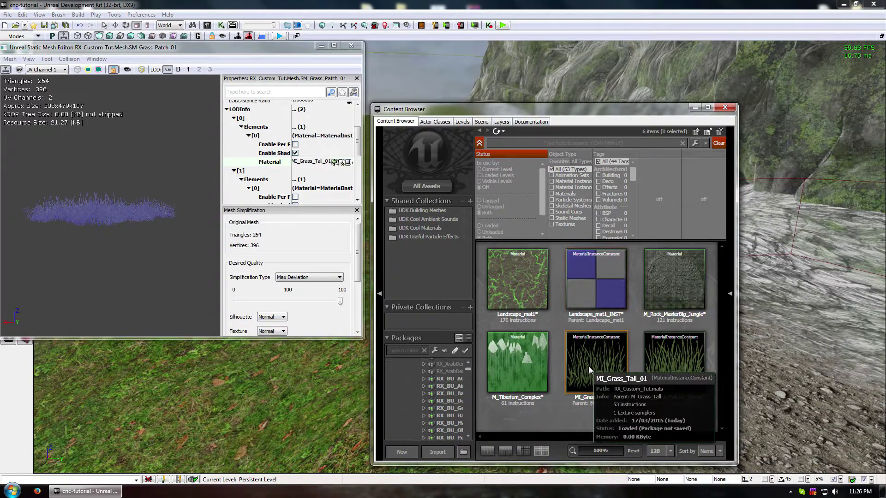
left_click(605, 383)
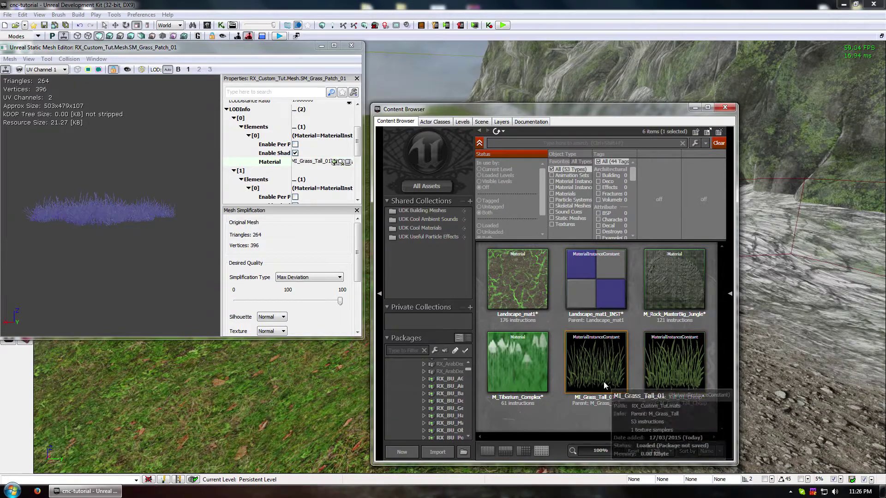
double_click(607, 372)
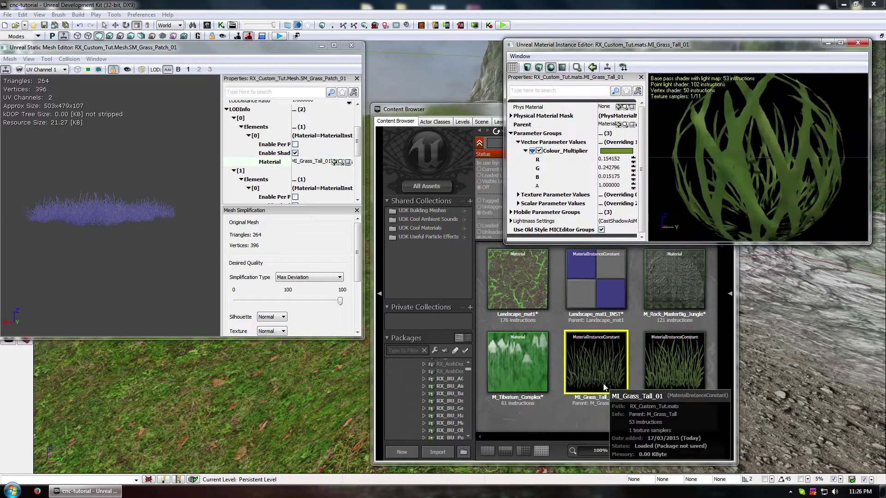
left_click(611, 151)
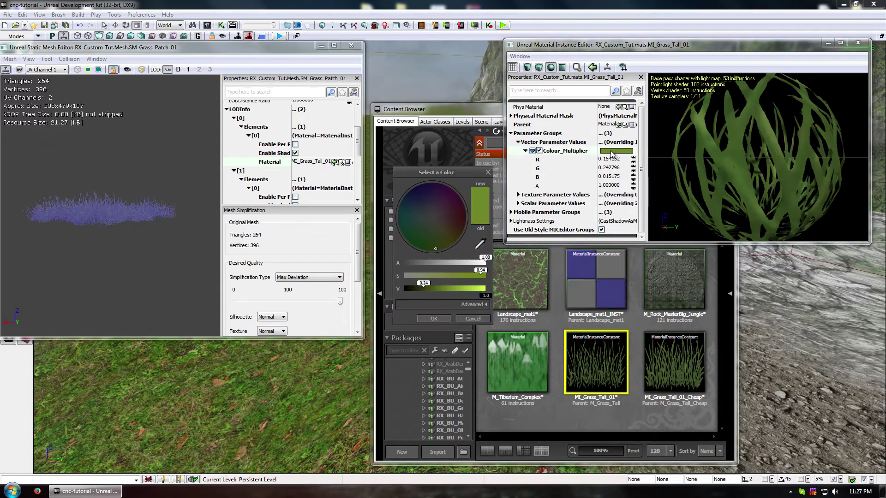
double_click(674, 364)
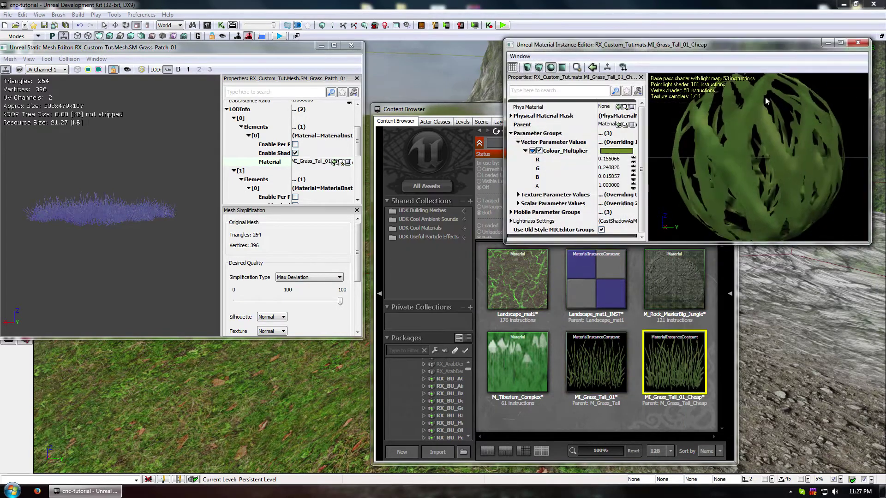
left_click_drag(623, 53, 783, 75)
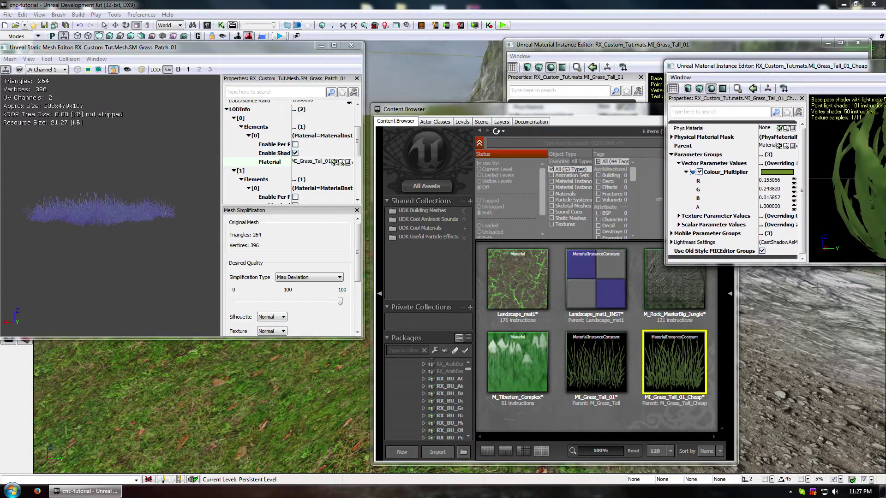
left_click(559, 70)
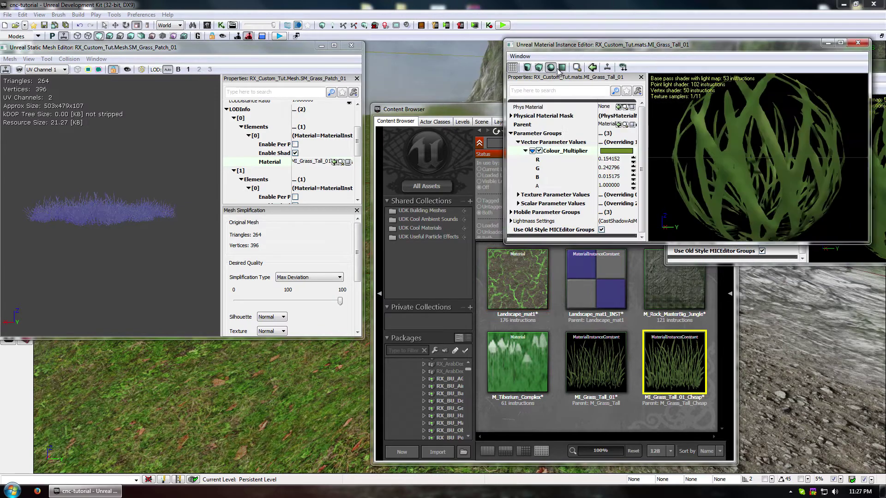
Step: Try to sample MI_Grass_Tall_01_Cheap's green swatch for MI_Grass_Tall_01's Colour_Multiplier, and close the material instance and static mesh editors
left_click(629, 150)
left_click_drag(692, 54, 482, 44)
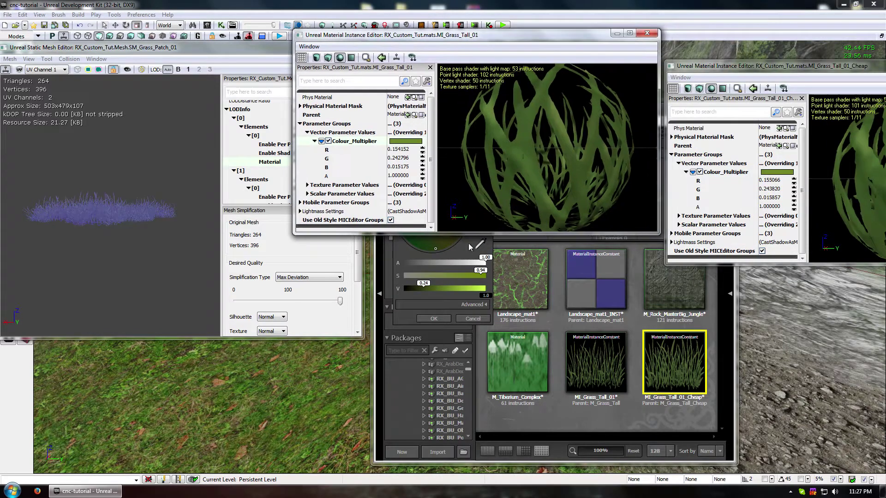
left_click(480, 244)
left_click(782, 170)
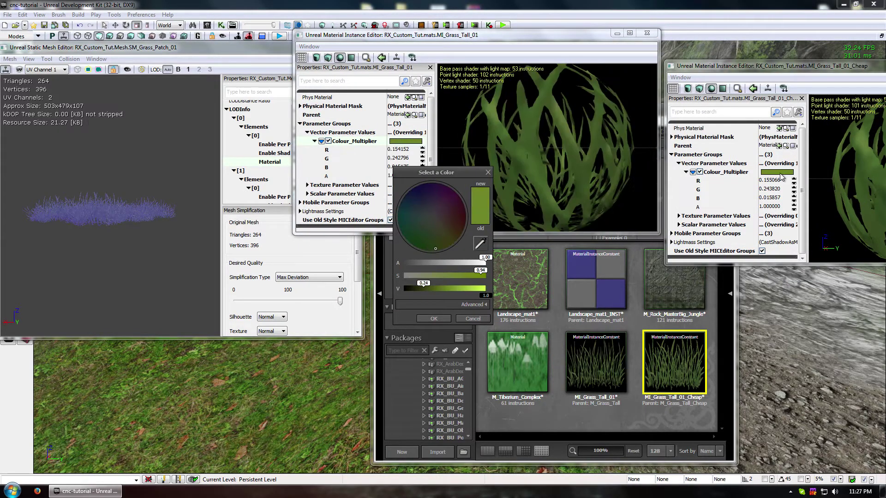
left_click(647, 34)
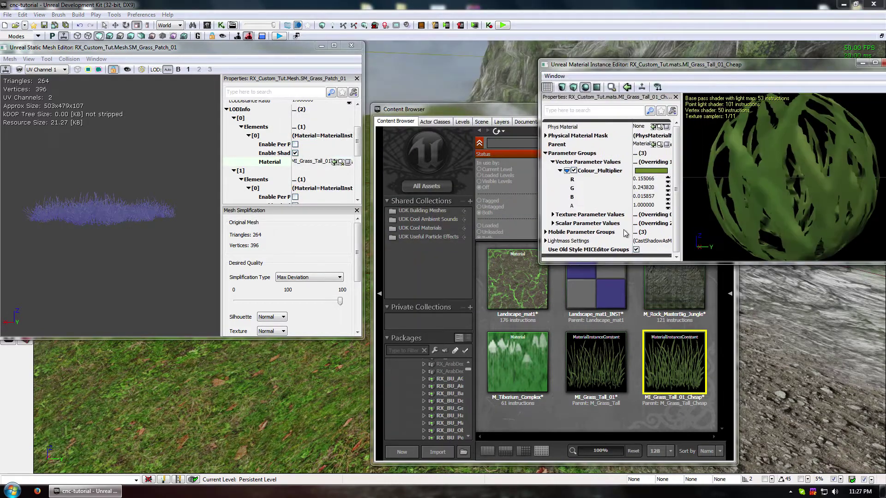
left_click_drag(822, 65, 692, 65)
left_click(753, 63)
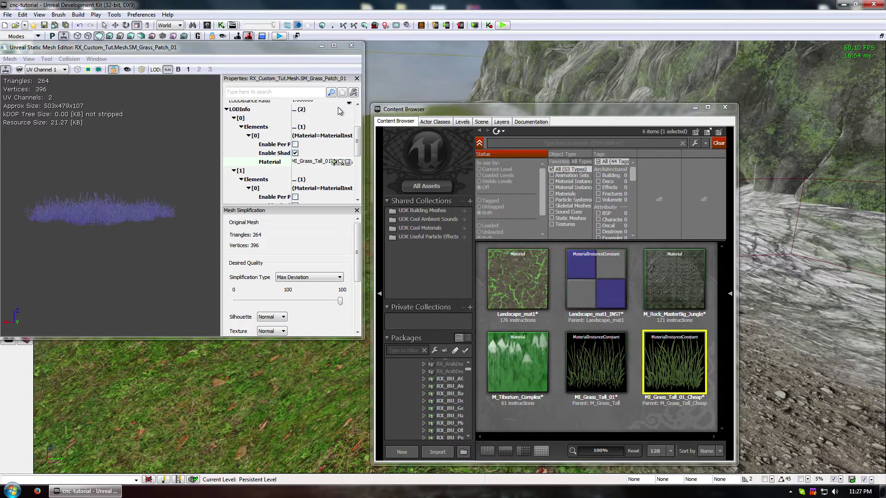
scroll(357, 140, "up", 5)
left_click(350, 45)
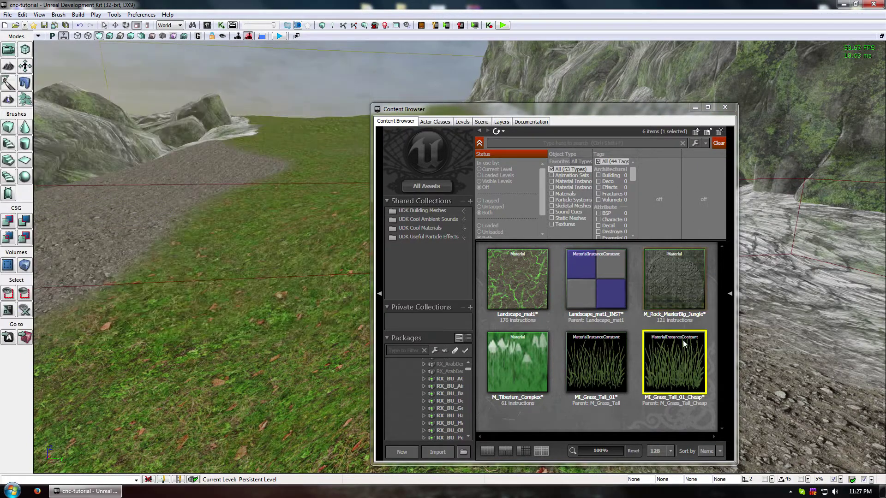
Step: Reopen SM_Grass_Patch_01 from the Mesh group, assign MI_Grass_Tall_01 as its LOD 1 material, and close the mesh editor
left_click(445, 401)
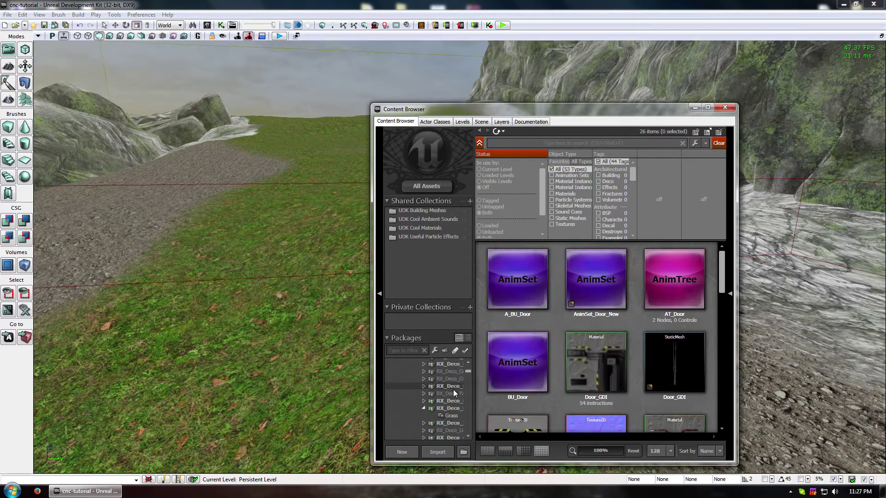
left_click(450, 409)
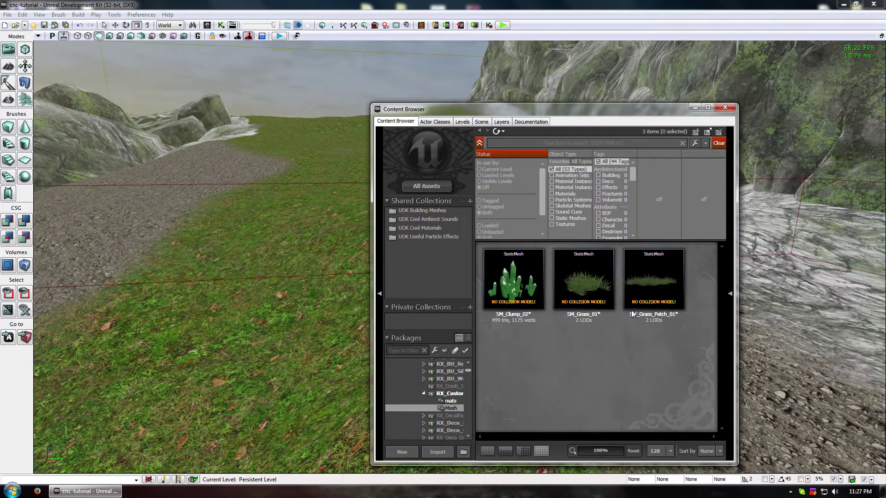
double_click(671, 278)
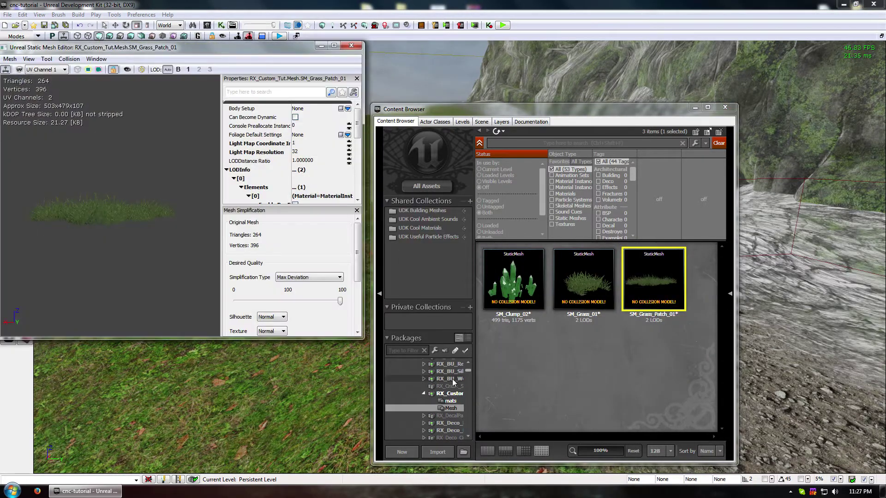
left_click(450, 402)
left_click(595, 364)
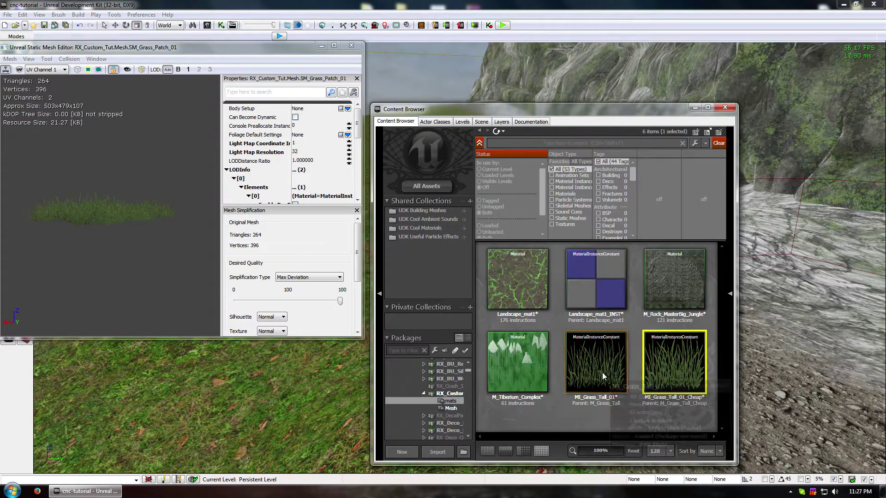
left_click_drag(356, 123, 358, 145)
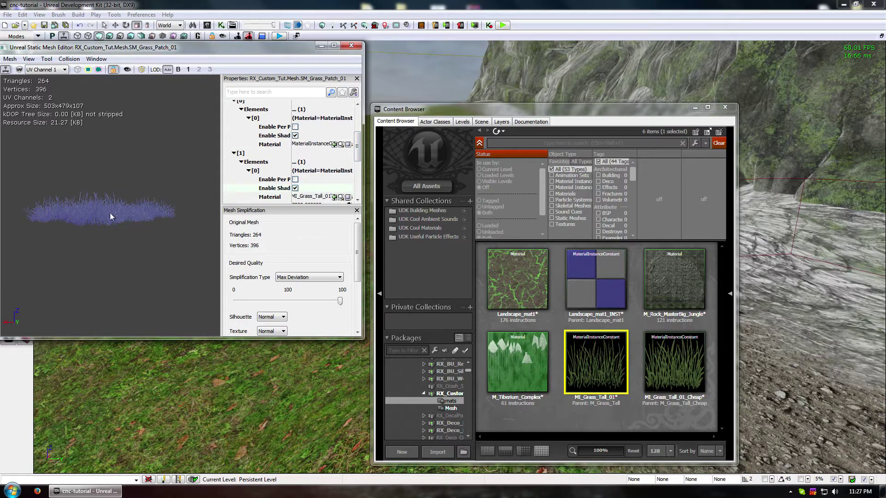
left_click_drag(111, 198, 118, 259)
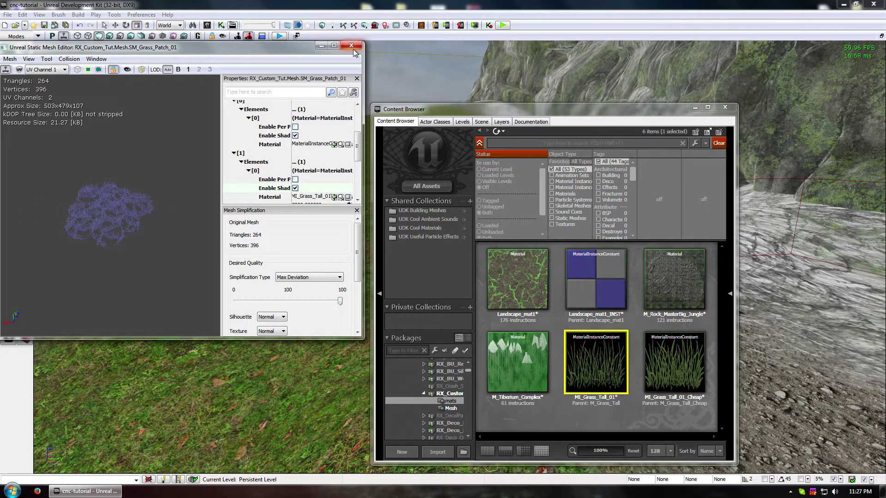
left_click(351, 45)
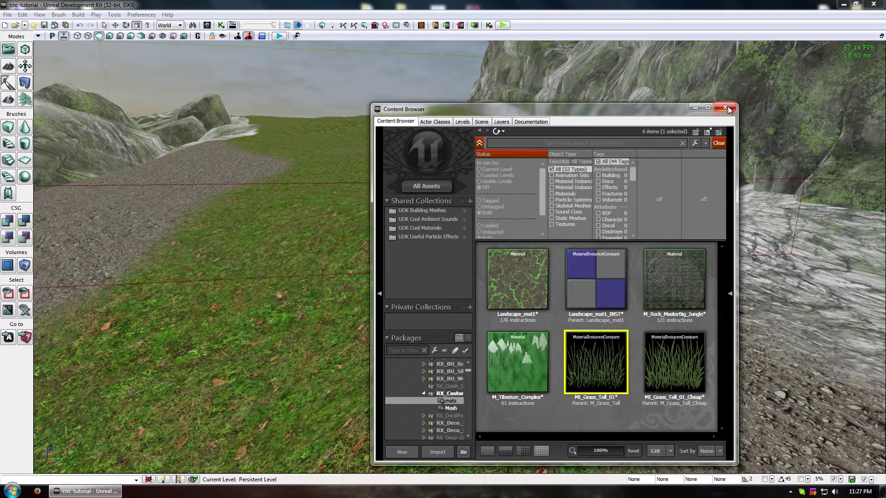
Step: Add SM_Grass_01 and SM_Grass_Patch_01 from the Mesh group to the mesh list in Foliage mode
left_click(449, 408)
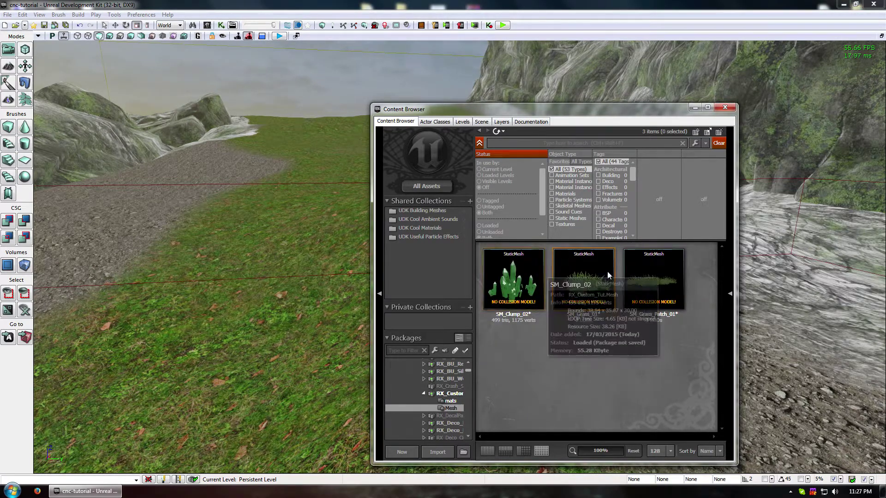
left_click(583, 279)
left_click(668, 280, "ctrl")
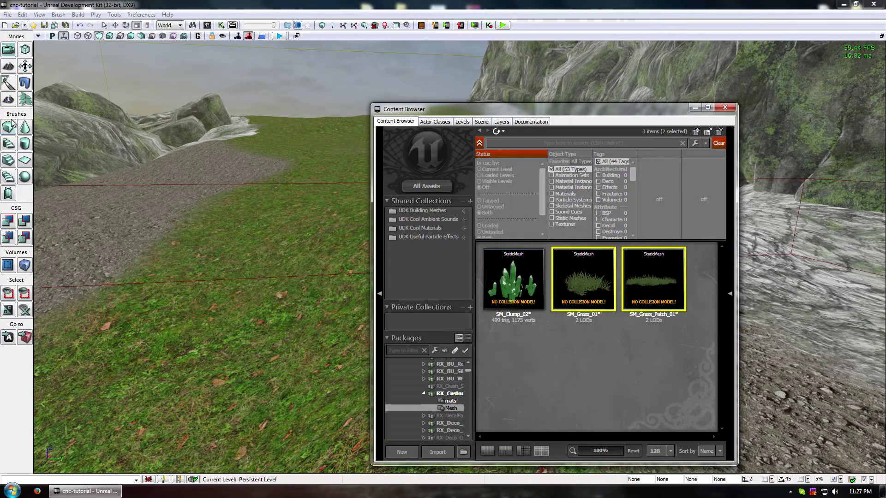
left_click(25, 100)
left_click_drag(243, 304, 247, 73)
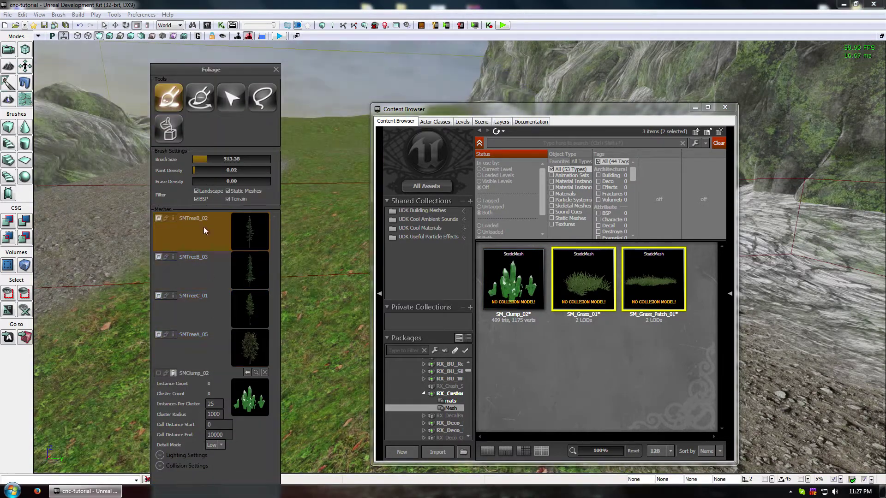
left_click(158, 373)
left_click(595, 290)
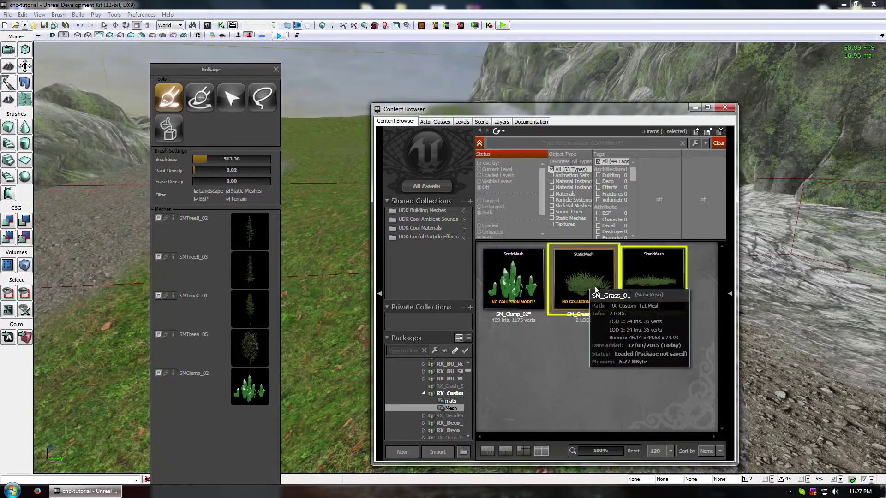
left_click_drag(595, 289, 212, 415)
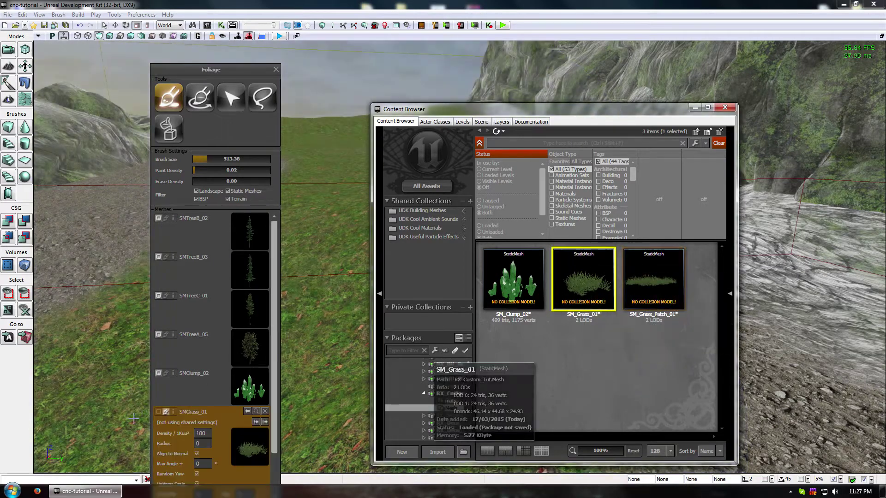
left_click(158, 412)
left_click_drag(645, 282, 226, 461)
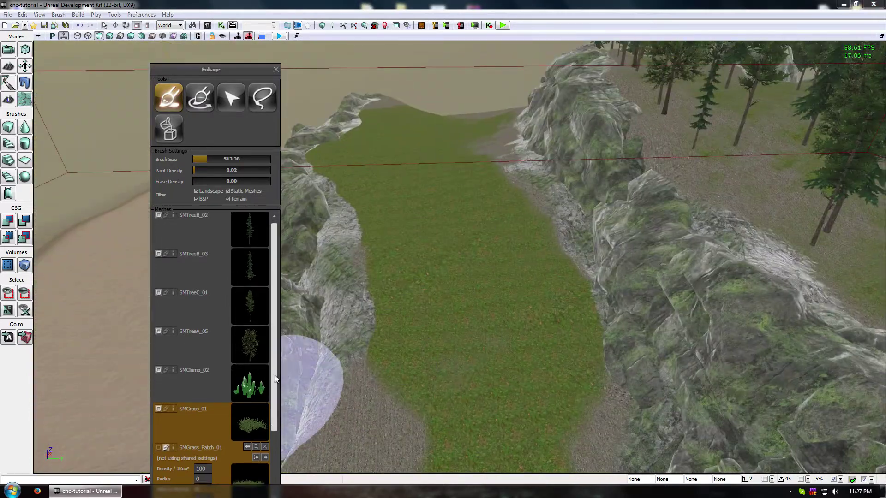
Step: Set the foliage Landscape Layer of SM_Grass_01 to grass1
scroll(254, 392, "down", 3)
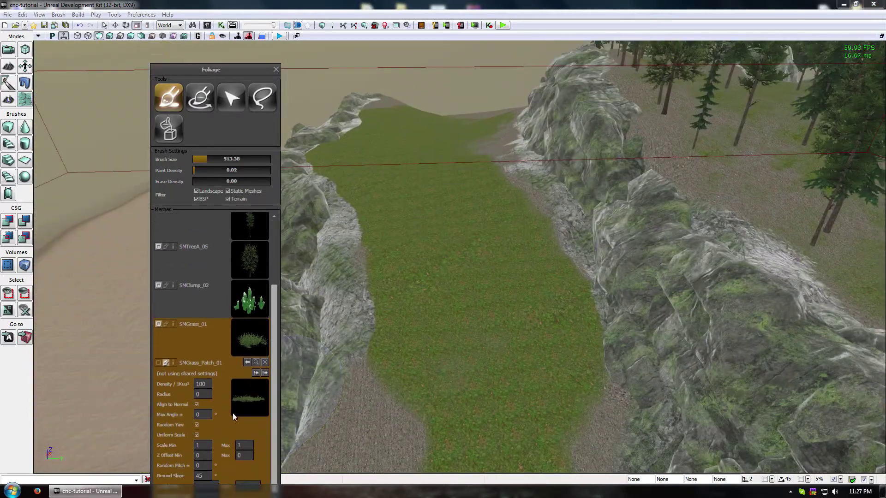
left_click(173, 363)
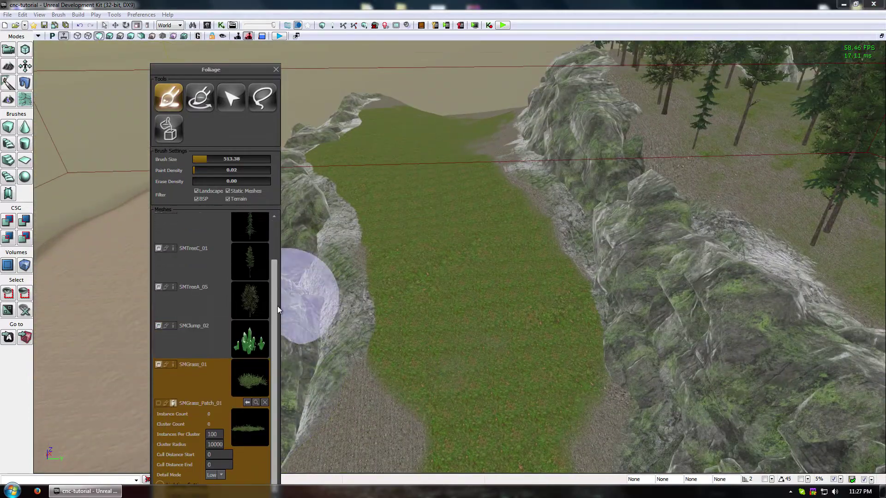
left_click(165, 364)
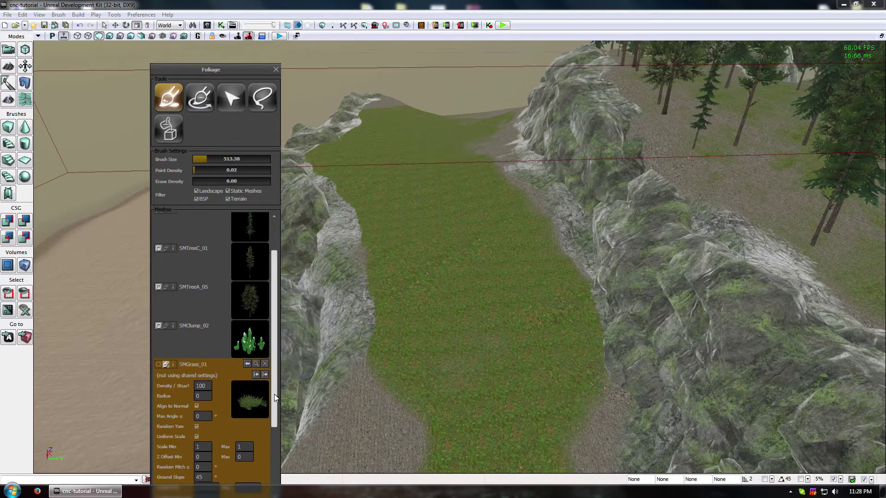
left_click_drag(274, 394, 274, 445)
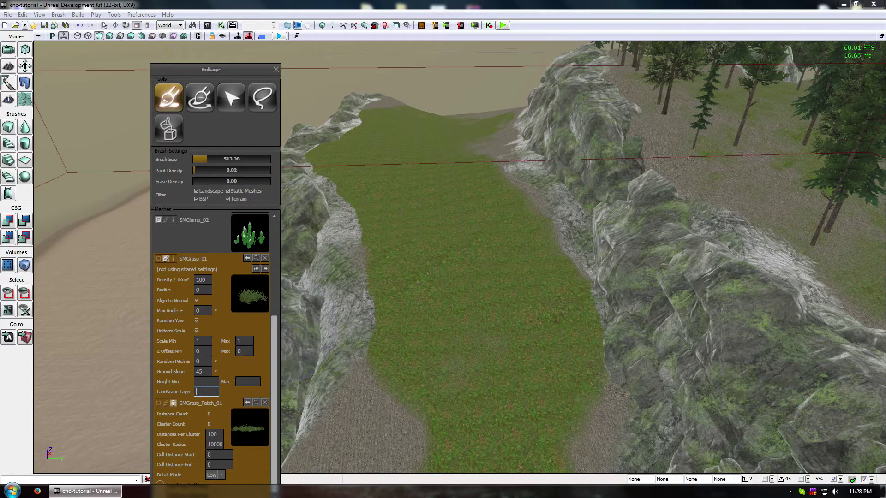
type("Grass1")
Step: Set the foliage Landscape Layer of SM_Grass_Patch_01 to grass1
left_click(165, 402)
scroll(273, 349, "down", 2)
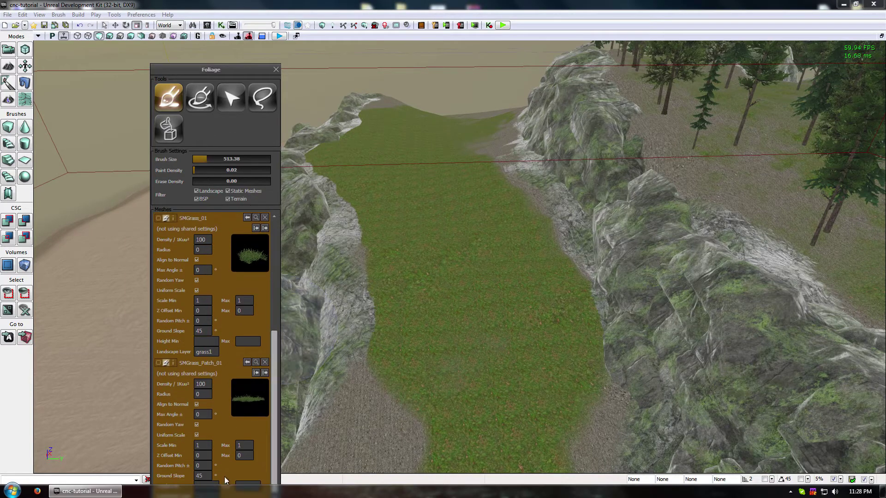
left_click_drag(240, 62, 251, 35)
scroll(281, 328, "down", 2)
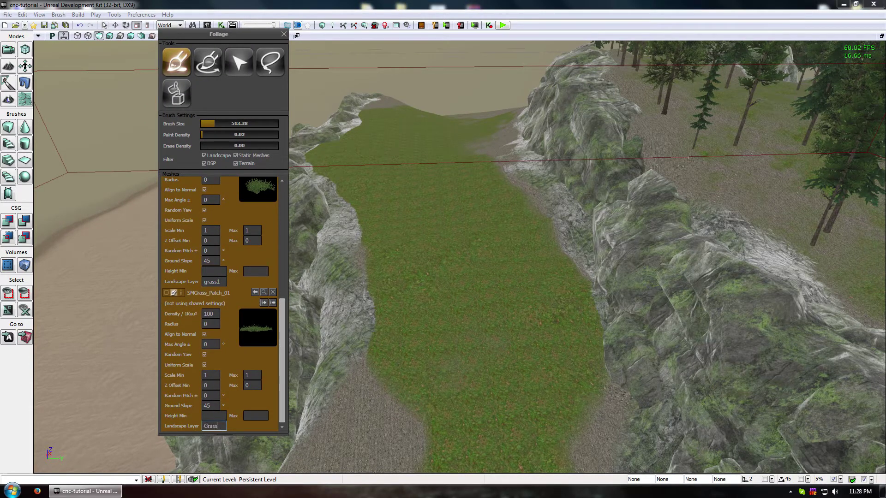
Step: Restrict the foliage paint filter to Landscape only and paint both grass meshes over the grassy ground around the domed building
mouse_move(490, 312)
right_mouse_down()
mouse_move(568, 313)
mouse_move(639, 296)
right_mouse_up()
left_click(494, 323, "ctrl")
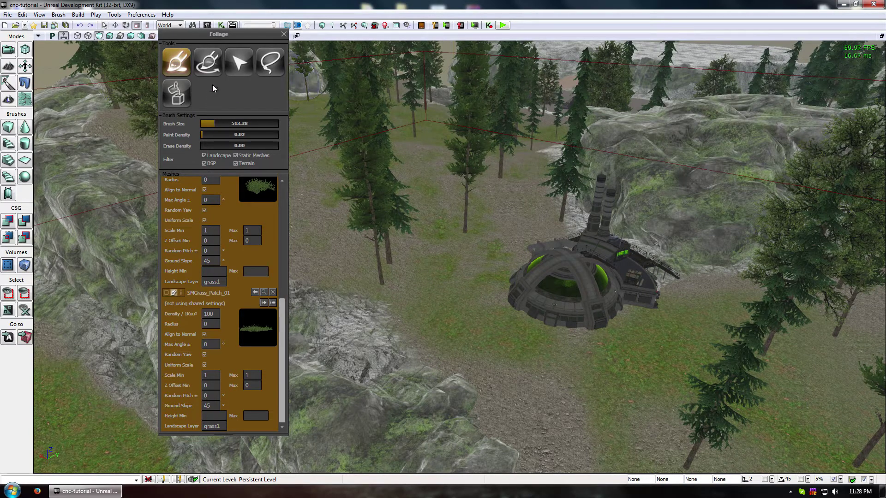
left_click(248, 156)
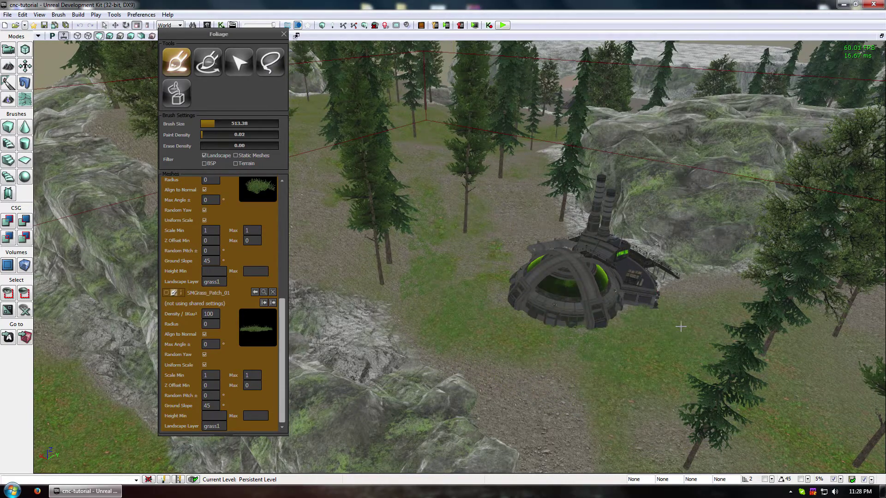
mouse_move(481, 336)
middle_mouse_down()
mouse_move(571, 402)
mouse_move(553, 415)
middle_mouse_up()
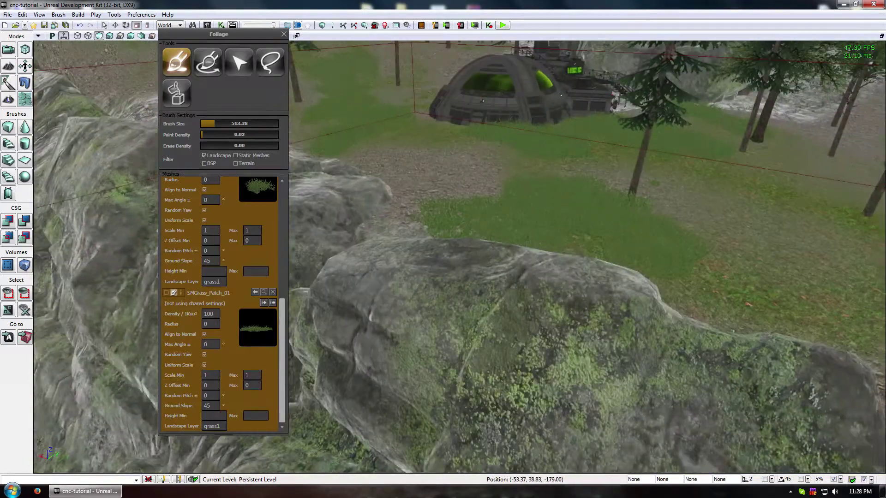
left_click_drag(606, 351, 553, 314)
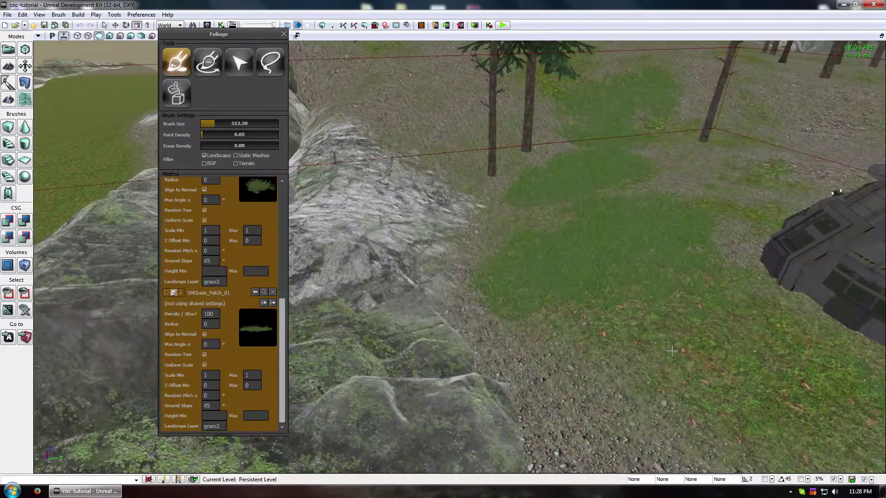
Step: Paint both grass meshes along the narrow path between the rocks and show the level in lit shading
scroll(533, 235, "down", 8)
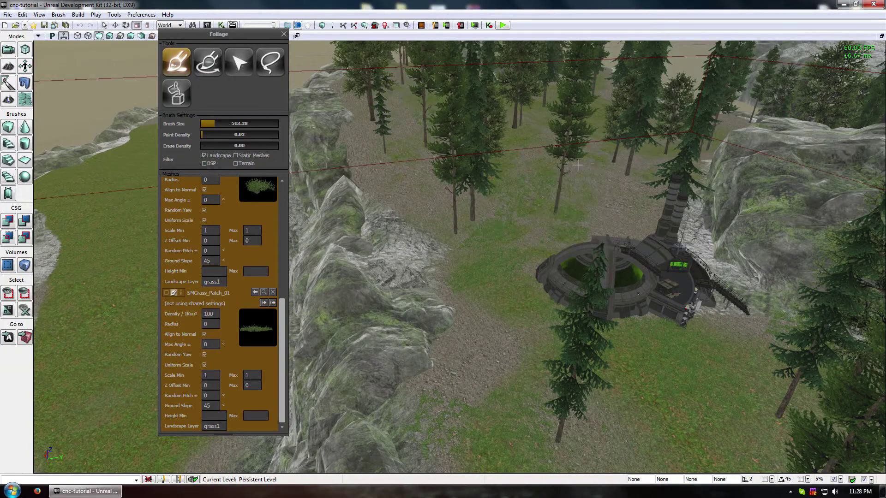
left_click_drag(433, 132, 434, 254)
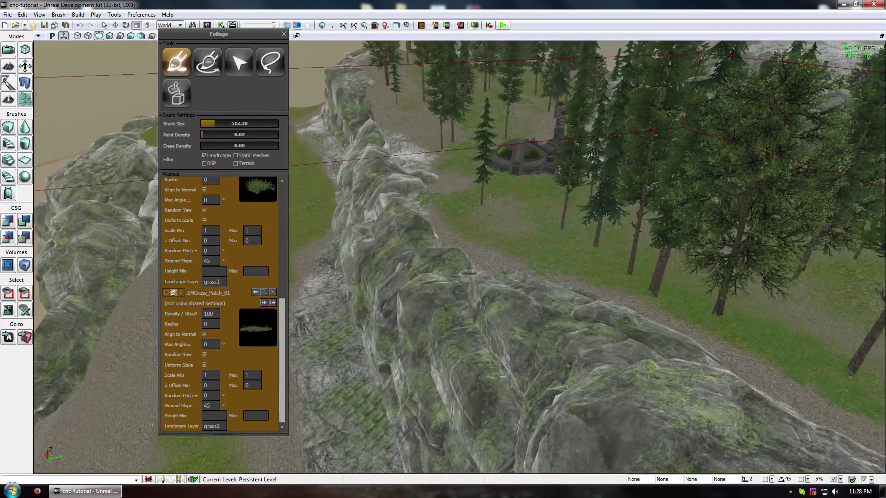
mouse_move(507, 221)
left_mouse_down()
mouse_move(505, 152)
mouse_move(581, 185)
mouse_move(682, 175)
mouse_move(696, 120)
mouse_move(756, 152)
mouse_move(784, 120)
mouse_move(527, 256)
left_mouse_up()
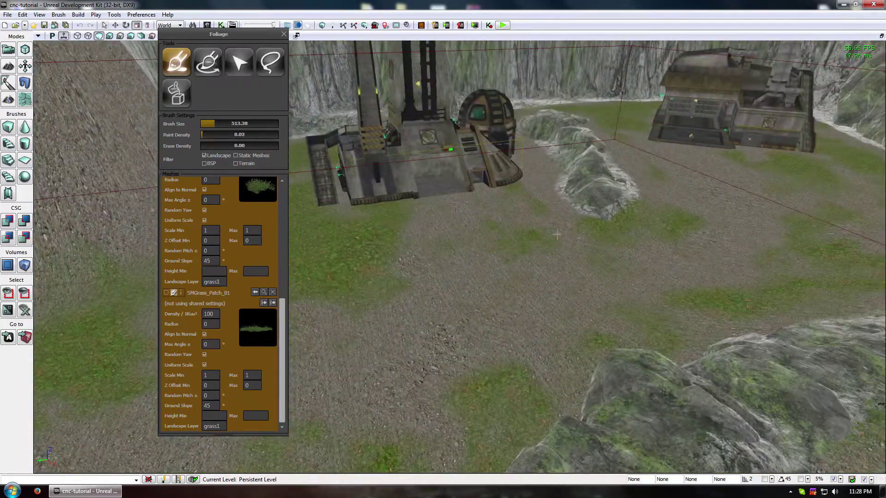
mouse_move(431, 198)
left_mouse_down()
mouse_move(305, 185)
mouse_move(328, 175)
mouse_move(323, 124)
left_mouse_up()
mouse_move(565, 259)
right_mouse_down()
mouse_move(525, 314)
mouse_move(565, 260)
right_mouse_up()
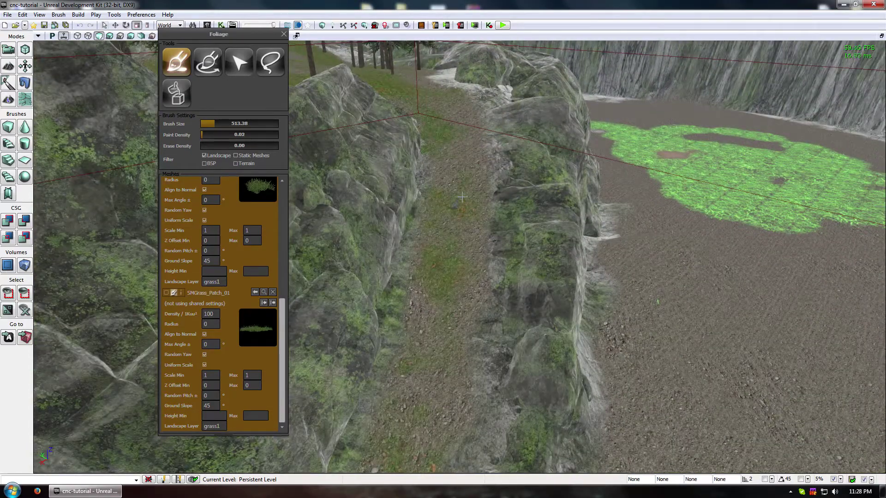
left_click_drag(450, 255, 445, 322)
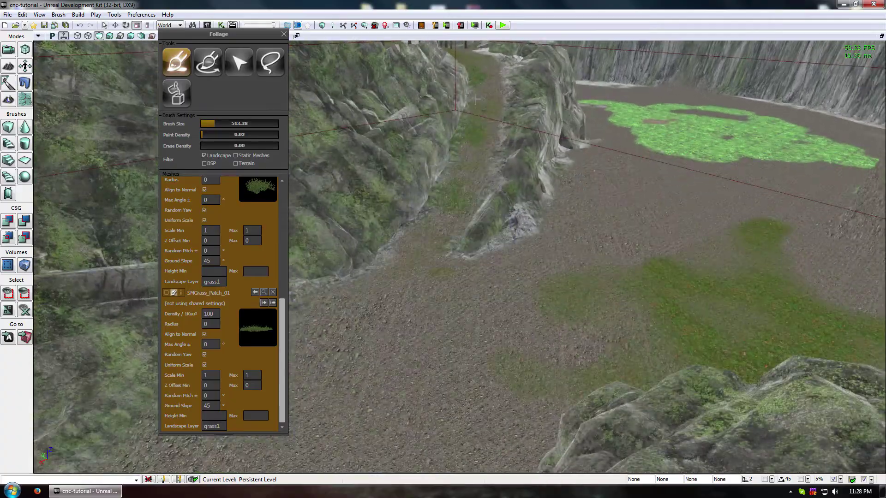
left_click_drag(503, 198, 498, 70)
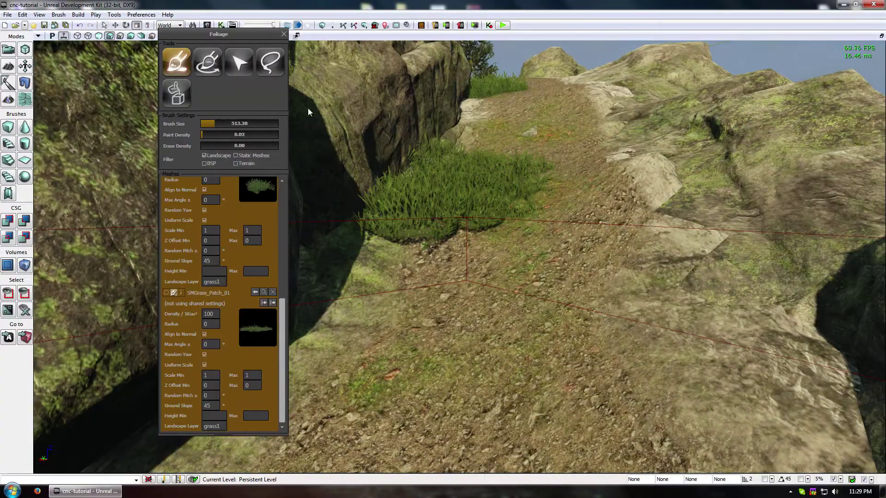
Step: Set the foliage Brush Size to 605.91 and Paint Density to 0.06, and paint denser grass over the ground around the domed building
left_click_drag(500, 110, 523, 160)
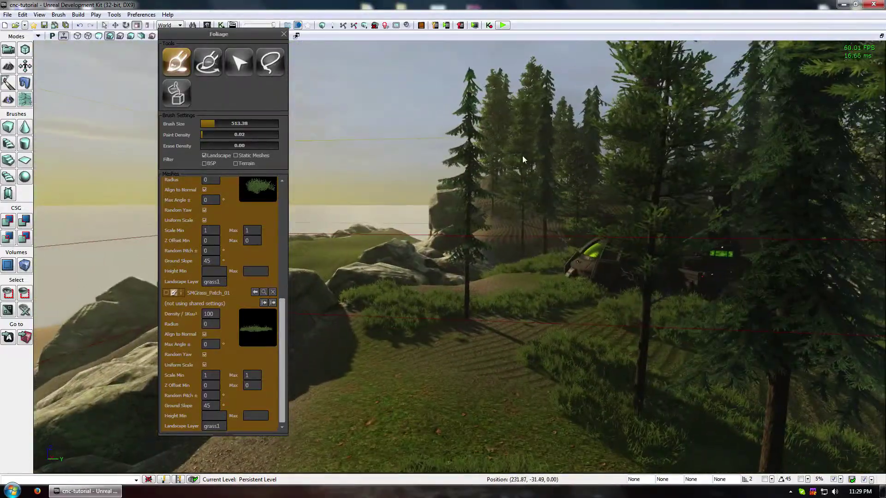
mouse_move(531, 364)
right_mouse_down()
mouse_move(490, 395)
mouse_move(489, 360)
right_mouse_up()
mouse_move(488, 315)
right_mouse_down()
mouse_move(471, 288)
mouse_move(433, 277)
mouse_move(369, 306)
right_mouse_up()
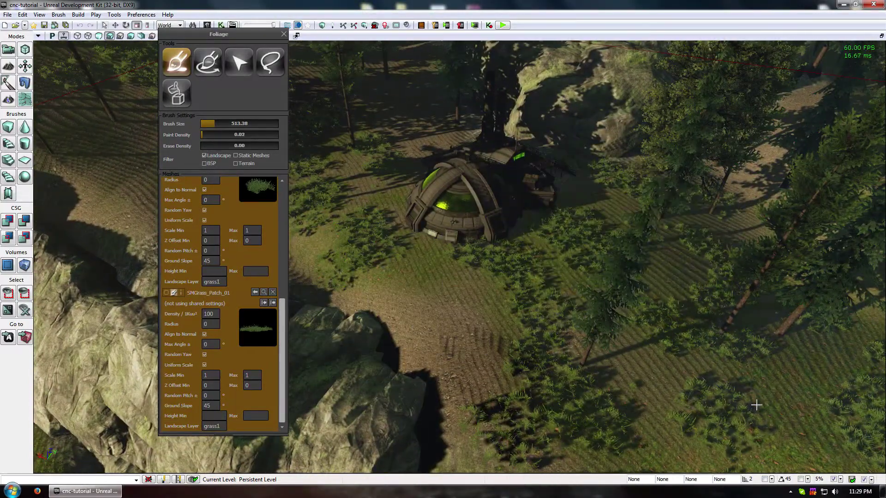
mouse_move(213, 124)
left_mouse_down()
mouse_move(233, 124)
mouse_move(212, 135)
left_mouse_up()
mouse_move(678, 282)
left_mouse_down()
mouse_move(798, 388)
mouse_move(602, 193)
mouse_move(407, 115)
mouse_move(365, 158)
mouse_move(660, 372)
left_mouse_up()
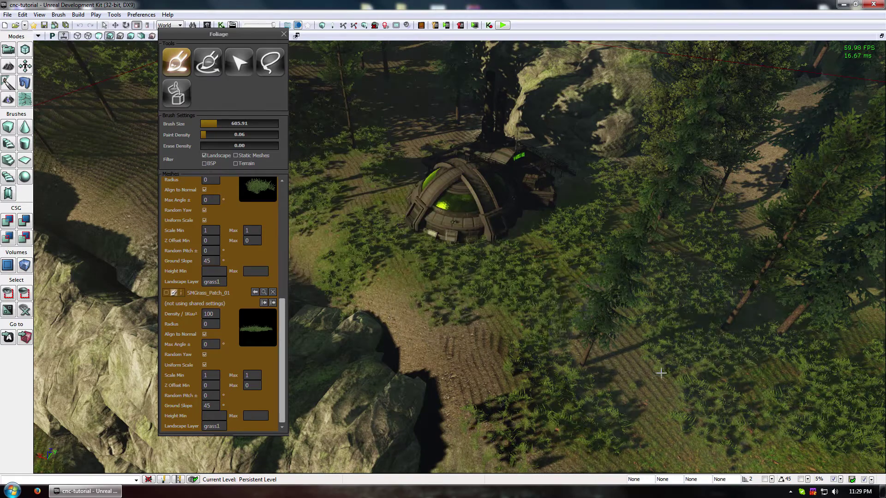
Step: Paint both grass meshes across the forest floor and the clearings between the rocks, and close the foliage settings
right_click_drag(510, 262, 443, 217)
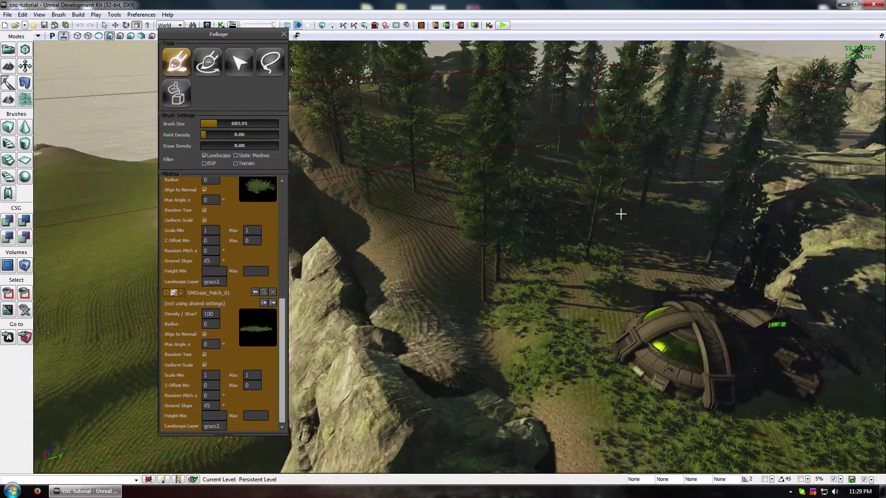
mouse_move(780, 403)
right_mouse_down()
mouse_move(691, 351)
mouse_move(520, 359)
mouse_move(512, 383)
right_mouse_up()
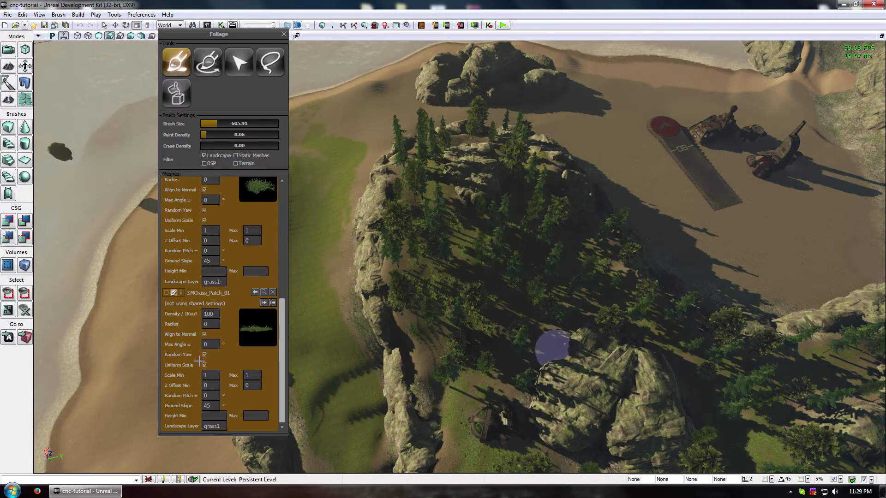
right_click_drag(521, 293, 602, 380)
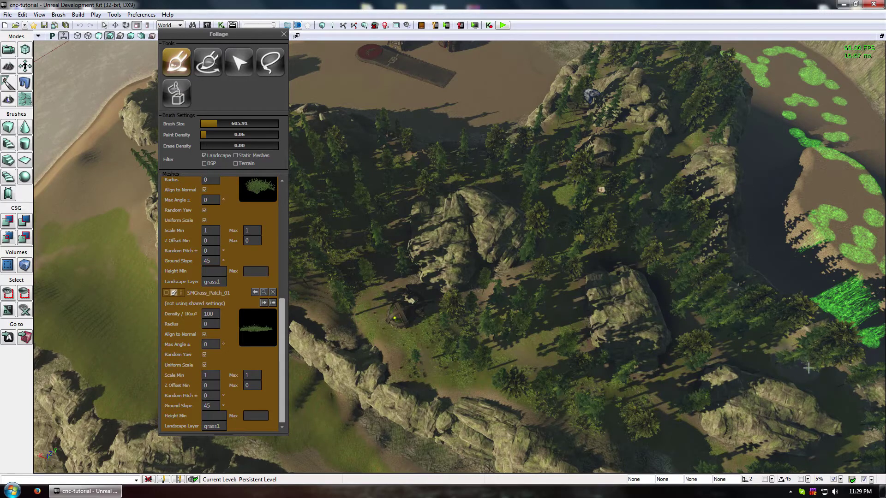
mouse_move(692, 318)
right_mouse_down()
mouse_move(775, 327)
mouse_move(645, 323)
mouse_move(600, 309)
right_mouse_up()
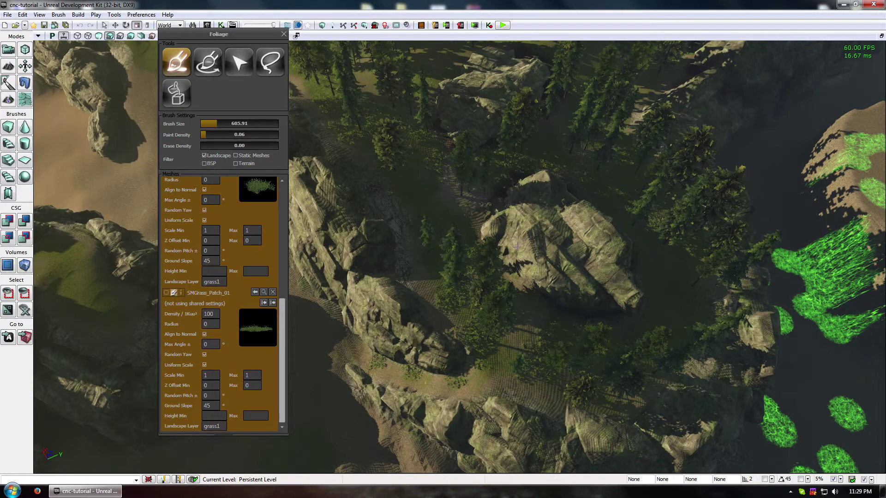
mouse_move(402, 146)
right_mouse_down()
mouse_move(396, 101)
mouse_move(369, 69)
right_mouse_up()
mouse_move(397, 253)
right_mouse_down()
mouse_move(411, 295)
mouse_move(402, 286)
mouse_move(442, 258)
right_mouse_up()
mouse_move(535, 194)
left_mouse_down("ctrl")
mouse_move(435, 134)
mouse_move(734, 251)
left_mouse_up("ctrl")
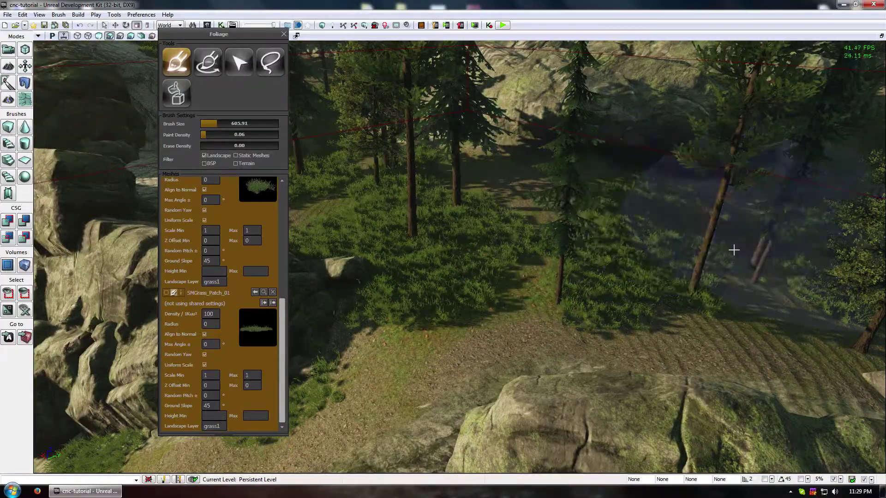
mouse_move(733, 251)
right_mouse_down()
mouse_move(683, 286)
mouse_move(761, 217)
mouse_move(720, 249)
right_mouse_up()
right_click_drag(609, 310, 652, 313)
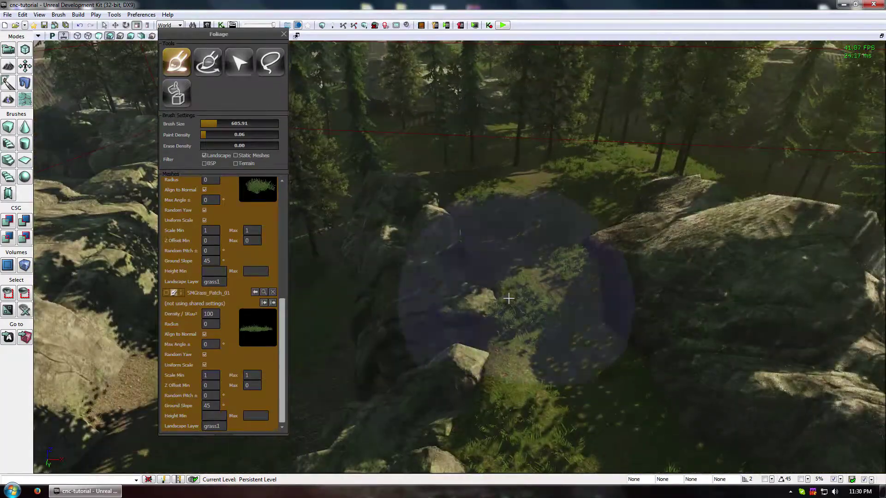
right_click_drag(483, 328, 459, 312)
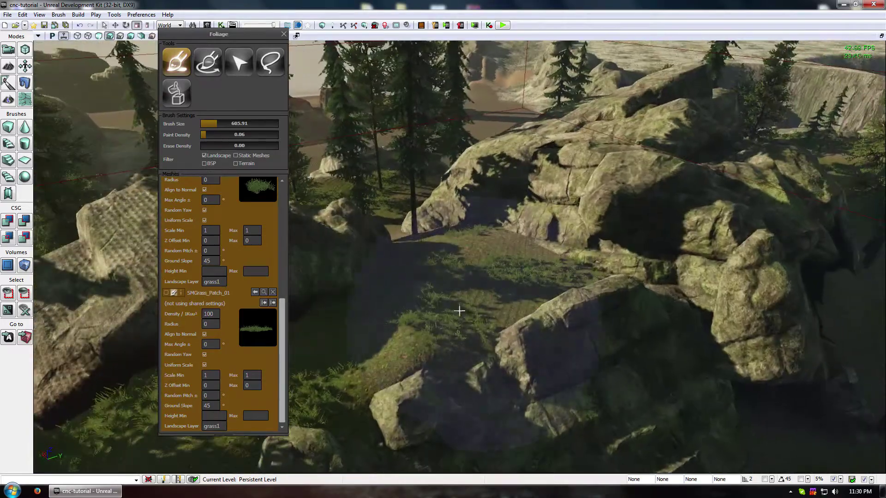
mouse_move(521, 240)
right_mouse_down()
mouse_move(508, 258)
mouse_move(410, 300)
mouse_move(562, 277)
mouse_move(581, 254)
mouse_move(524, 317)
mouse_move(369, 277)
mouse_move(406, 295)
mouse_move(392, 281)
mouse_move(410, 231)
mouse_move(586, 286)
right_mouse_up()
left_click(283, 34)
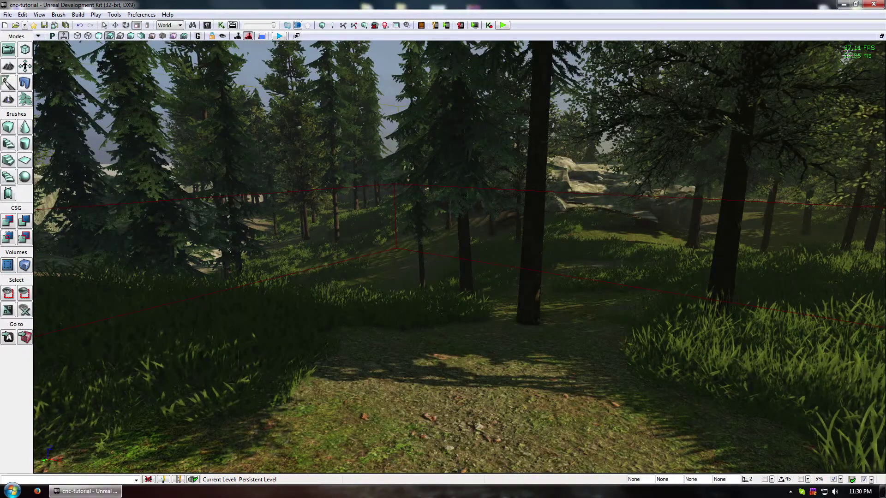
Step: Reopen Foliage mode, show the instance settings of SM_Grass_01 and set its Cull Distance End to 1000
left_click(20, 102)
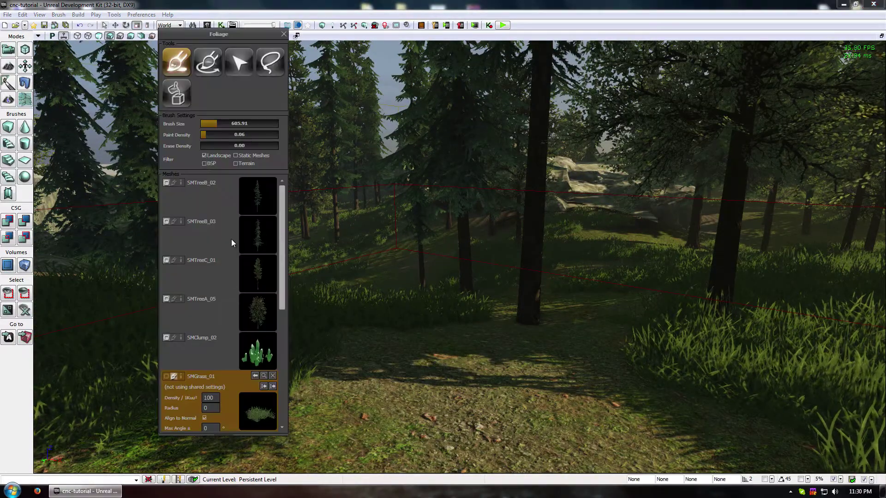
left_click_drag(281, 293, 286, 379)
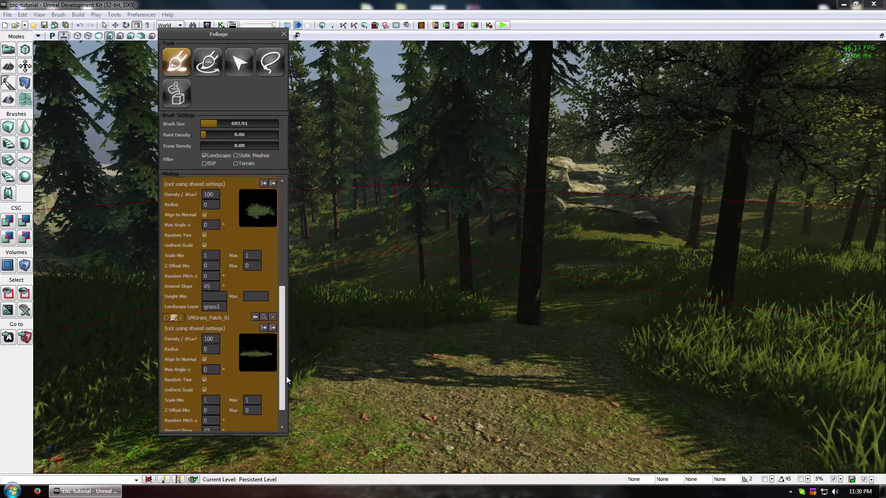
scroll(194, 262, "up", 3)
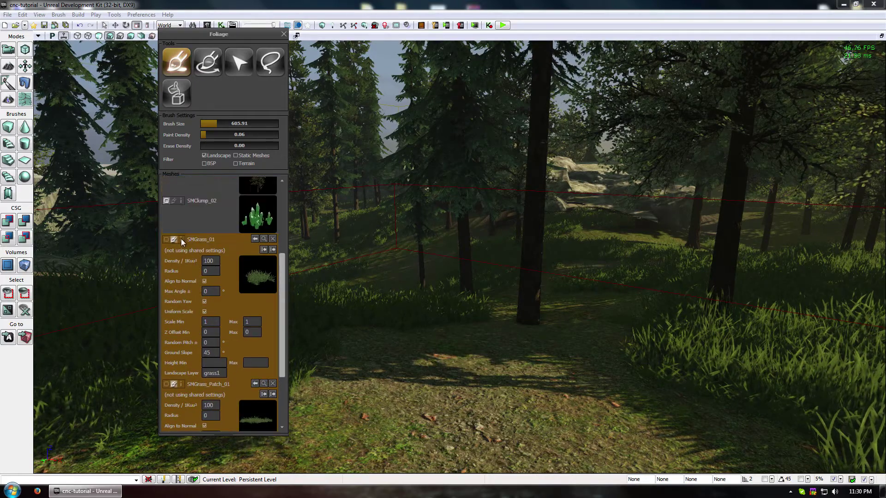
left_click(181, 238)
left_click(228, 291)
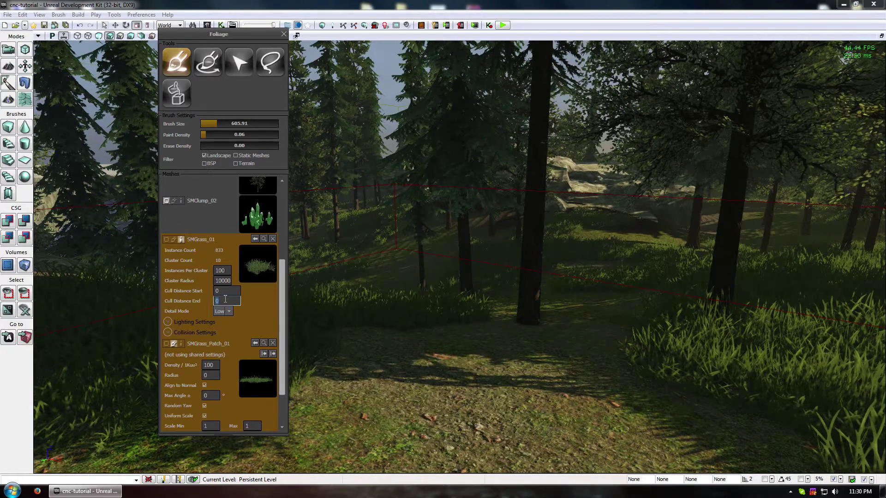
type("1000")
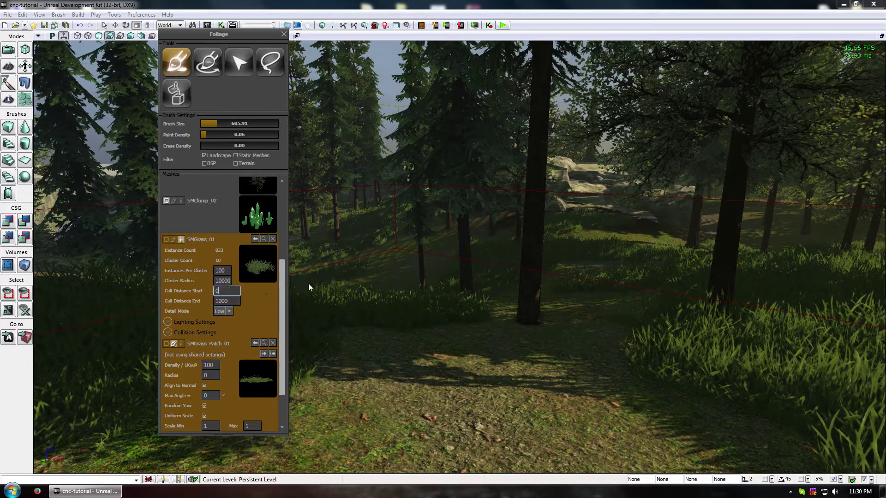
Step: Show the instance settings of SM_Grass_Patch_01, set Cull Distance End to 10000 for both grass meshes and check the grass from afar
scroll(286, 271, "down", 3)
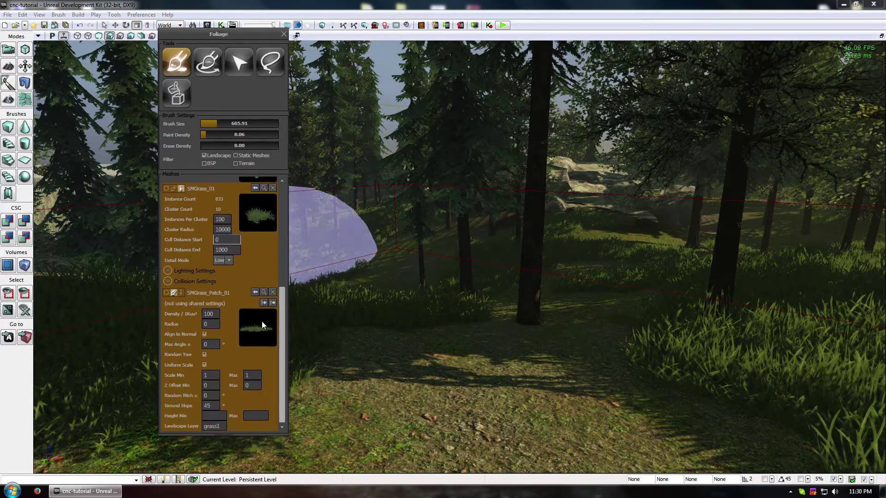
left_click(181, 292)
left_click(227, 394)
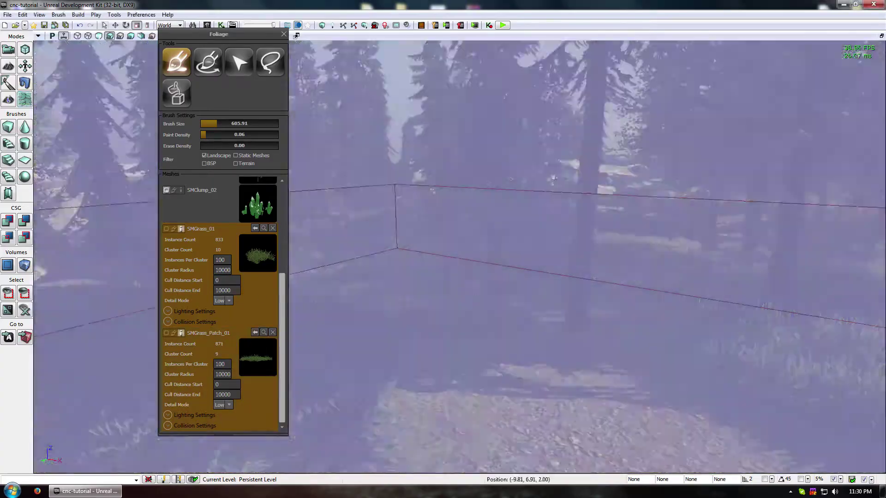
mouse_move(530, 258)
left_mouse_down()
mouse_move(542, 230)
mouse_move(558, 258)
left_mouse_up()
mouse_move(558, 258)
right_mouse_down()
mouse_move(581, 240)
mouse_move(604, 251)
mouse_move(715, 258)
mouse_move(738, 249)
mouse_move(752, 277)
right_mouse_up()
mouse_move(456, 341)
right_mouse_down()
mouse_move(475, 355)
mouse_move(475, 382)
mouse_move(469, 378)
right_mouse_up()
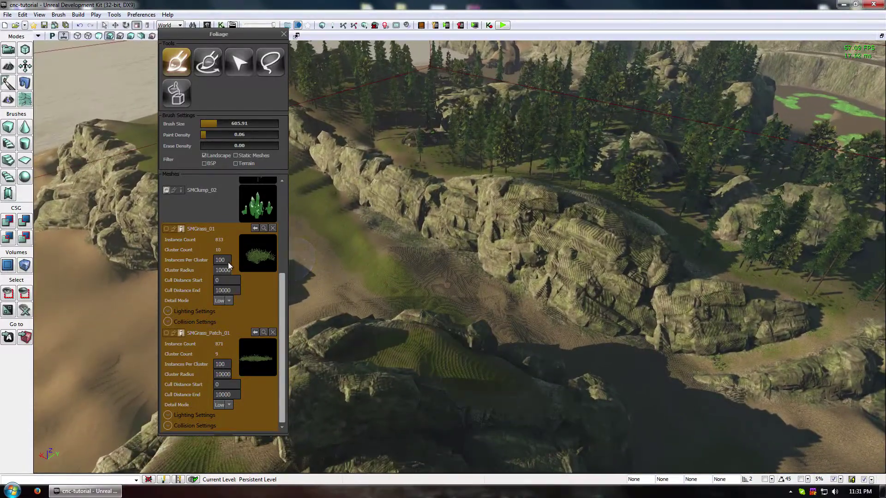
Step: Try a Cluster Radius of 1000 on SM_Grass_01 and restore it to 10000
left_click(228, 261)
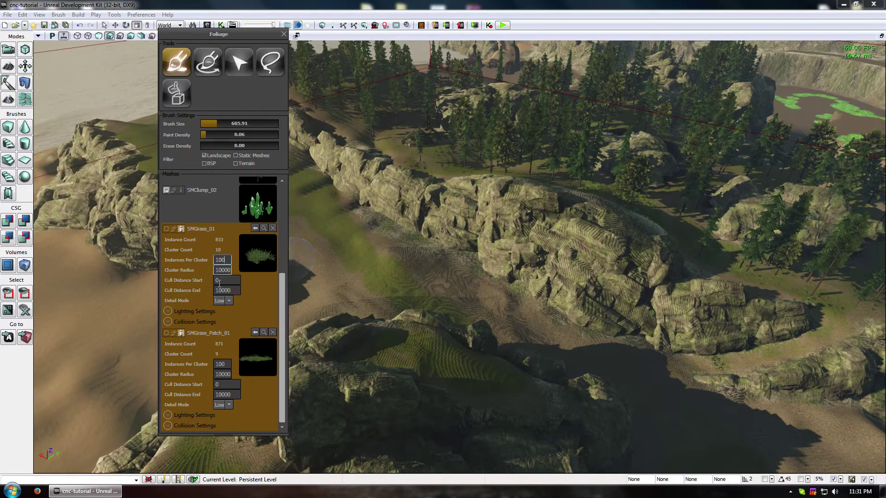
left_click(222, 270)
key("BackSpace")
mouse_move(336, 261)
left_mouse_down()
mouse_move(421, 128)
mouse_move(344, 245)
mouse_move(339, 306)
mouse_move(339, 148)
left_mouse_up()
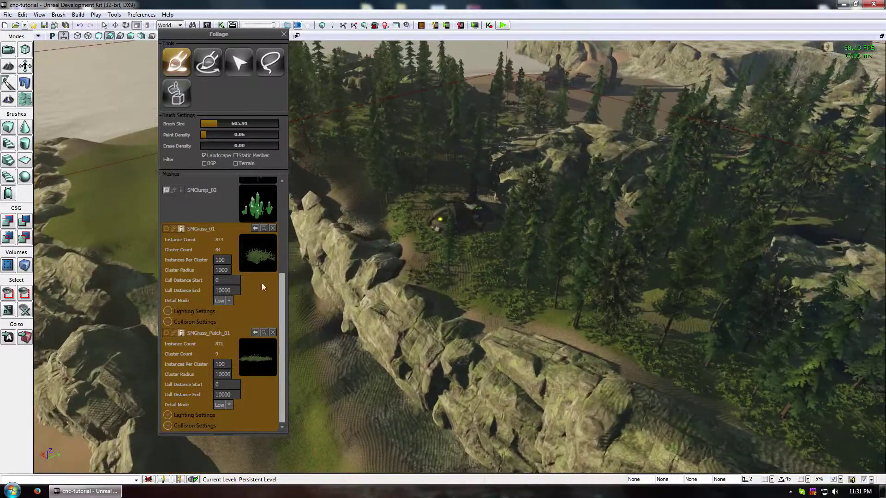
left_click(224, 271)
type("0")
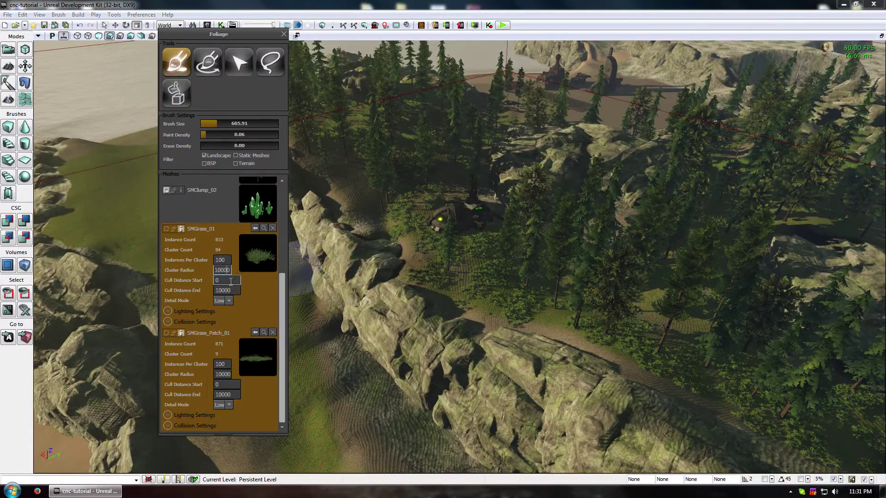
Step: Set the Cull Distance End of SM_Grass_01 to 4000
left_click(234, 290)
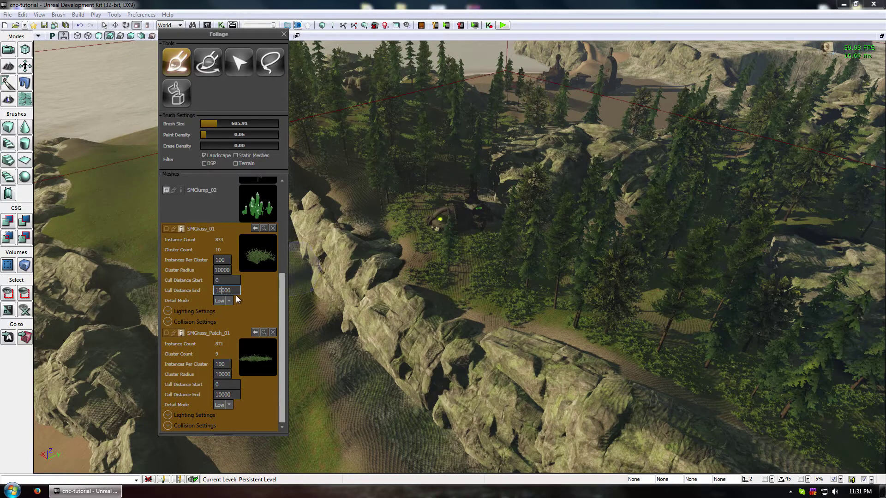
key("BackSpace")
key("BackSpace")
key("BackSpace")
key("BackSpace")
key("BackSpace")
type("4000")
Step: Set the Cull Distance End of SM_Grass_Patch_01 to 4000
left_click(222, 395)
key("BackSpace")
key("BackSpace")
key("BackSpace")
key("BackSpace")
key("BackSpace")
type("4000")
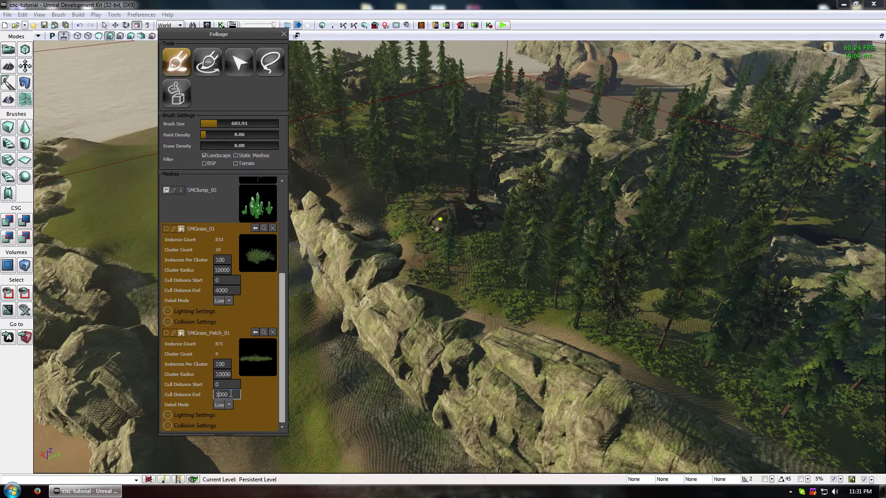
left_click(226, 385)
Step: Examine from near and far how the painted grass is culled with distance around the forest and cliffs
right_click_drag(469, 255, 544, 295)
mouse_move(543, 316)
left_mouse_down()
mouse_move(523, 239)
mouse_move(530, 276)
mouse_move(549, 267)
left_mouse_up()
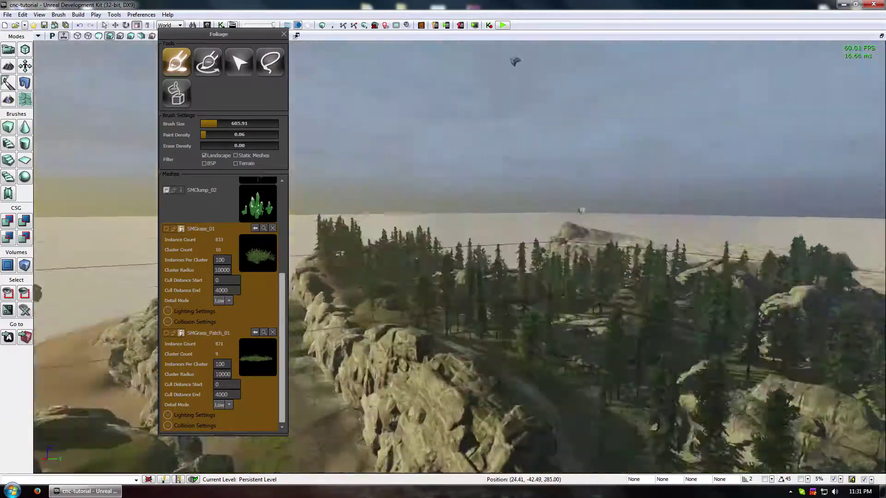
mouse_move(549, 268)
right_mouse_down()
mouse_move(569, 302)
mouse_move(556, 323)
right_mouse_up()
left_click_drag(555, 322, 554, 273)
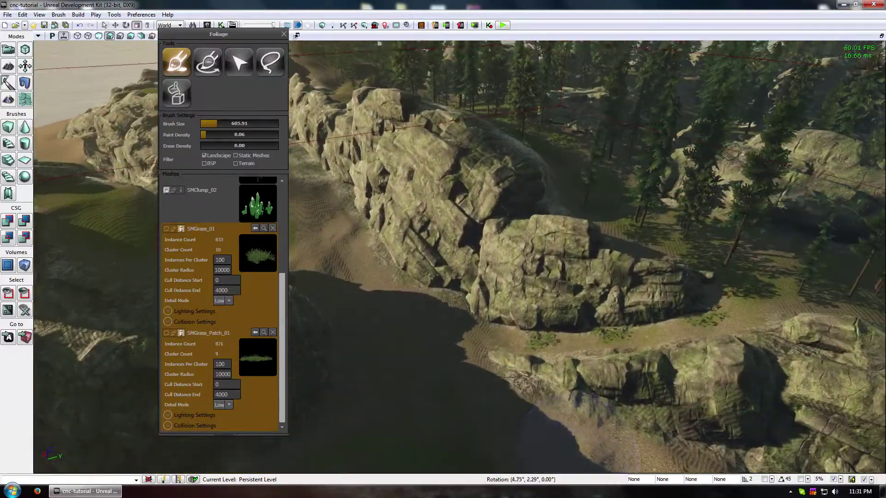
mouse_move(553, 272)
right_mouse_down()
mouse_move(553, 236)
mouse_move(549, 295)
right_mouse_up()
mouse_move(549, 295)
left_mouse_down()
mouse_move(535, 369)
mouse_move(558, 286)
mouse_move(554, 323)
mouse_move(613, 263)
mouse_move(599, 230)
left_mouse_up()
left_click_drag(521, 216, 553, 154)
right_click_drag(553, 154, 558, 125)
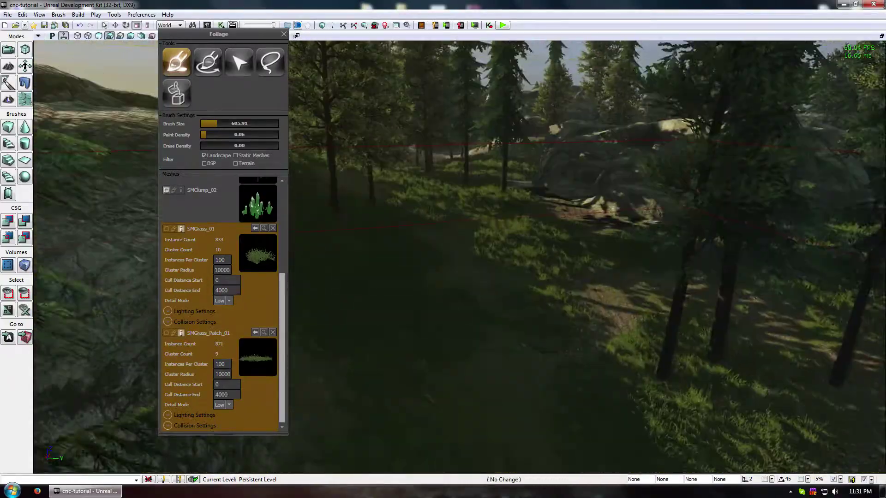
left_click_drag(558, 124, 554, 78)
left_click_drag(554, 295, 569, 380)
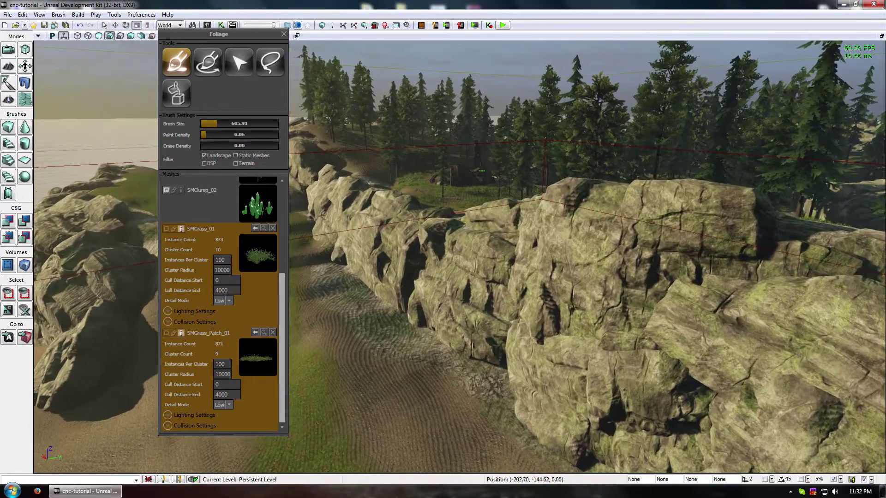
left_click(220, 259)
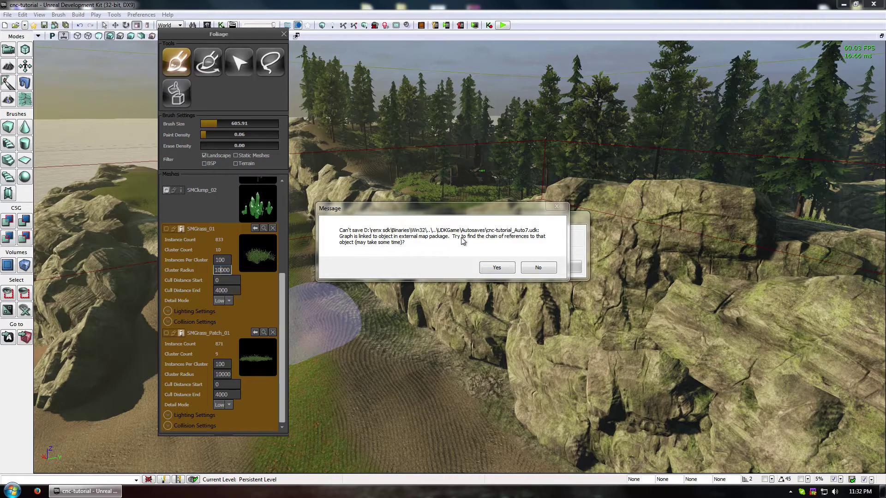
Step: Accept the autosave error's reference search and set the Cluster Radius of SM_Grass_01 and SM_Grass_Patch_01 to 1000
left_click(496, 268)
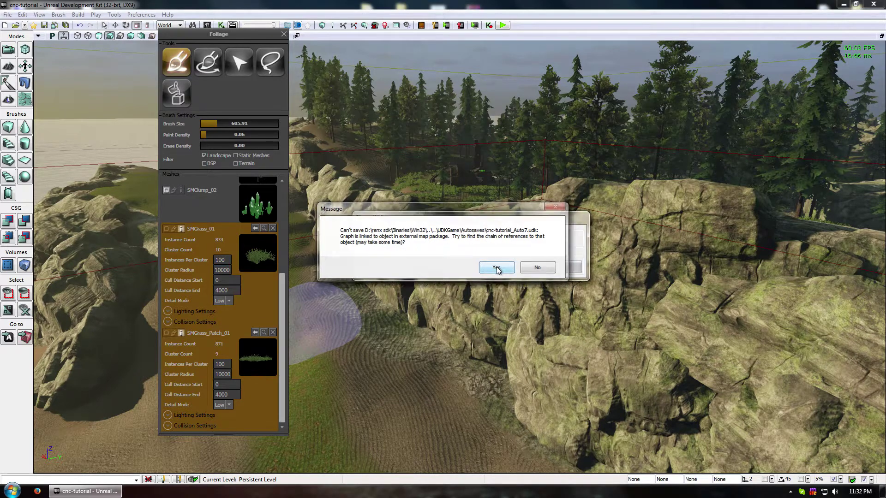
left_click(501, 262)
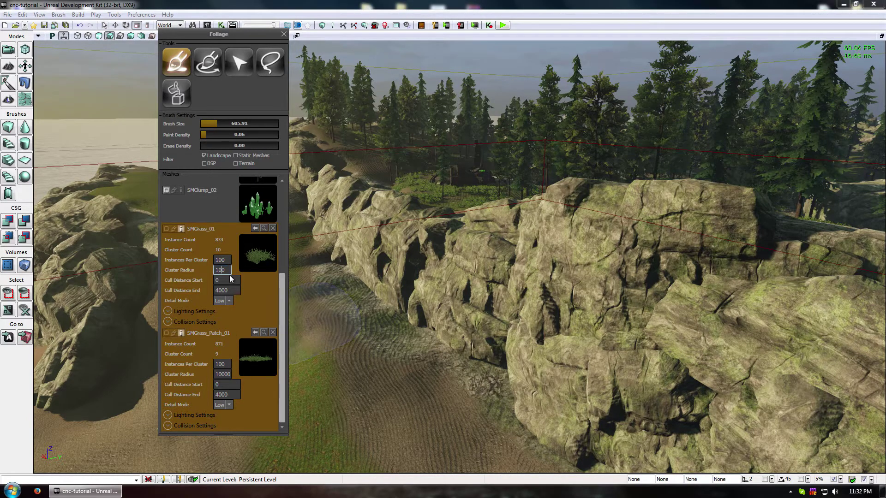
key("BackSpace")
key("BackSpace")
type("0")
left_click(222, 374)
key("BackSpace")
left_click(227, 383)
Step: Examine how the grass clusters are culled with distance from the cliffs down to the forest path
mouse_move(411, 315)
right_mouse_down()
mouse_move(406, 198)
mouse_move(411, 317)
right_mouse_up()
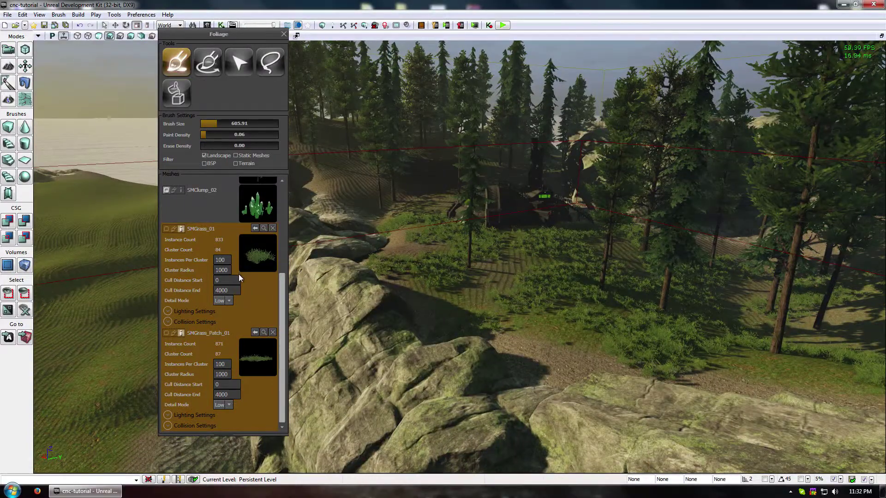
right_click_drag(440, 273, 475, 312)
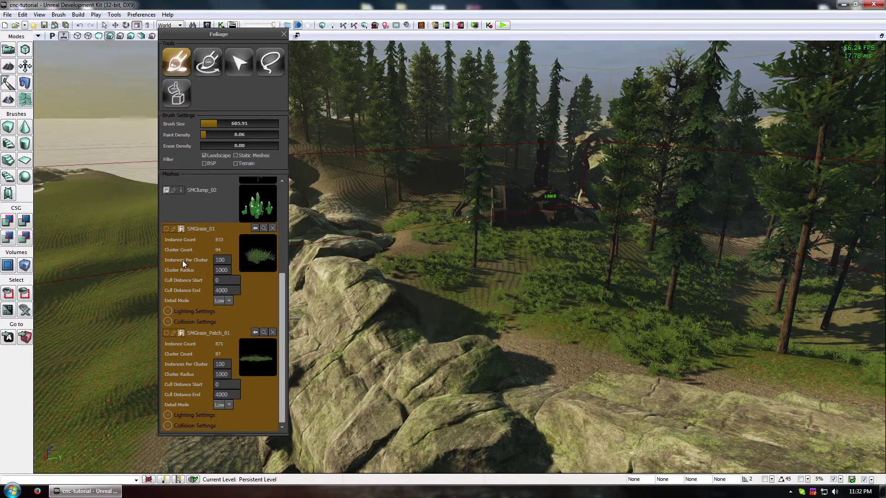
double_click(229, 260)
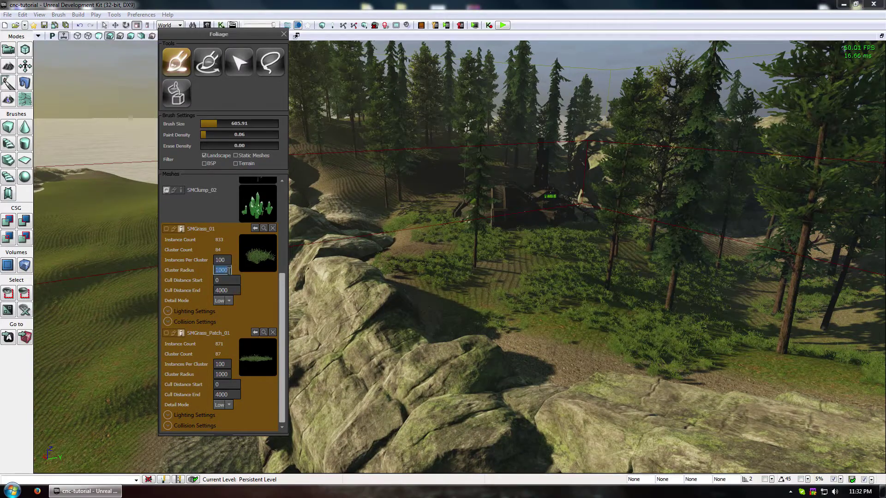
mouse_move(511, 279)
left_mouse_down()
mouse_move(500, 234)
mouse_move(500, 300)
mouse_move(495, 277)
left_mouse_up()
right_click_drag(494, 277, 502, 305)
left_click_drag(501, 305, 505, 265)
right_click_drag(498, 325, 496, 286)
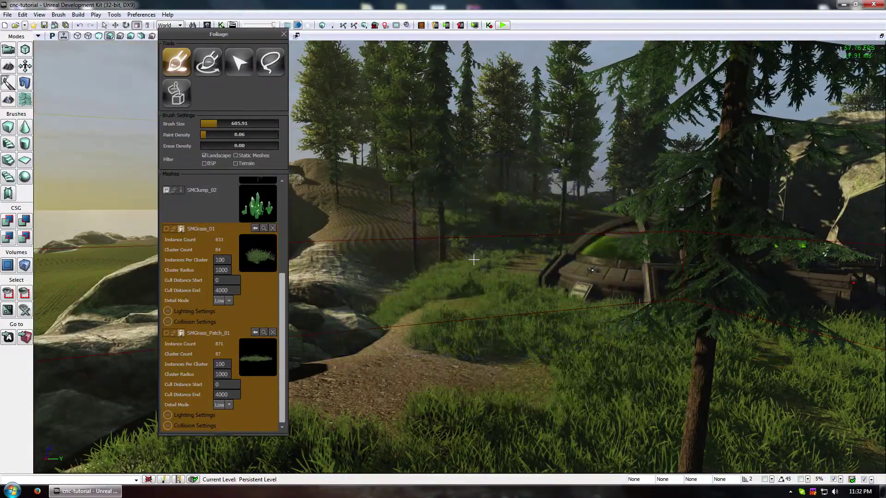
left_click_drag(592, 270, 586, 259)
mouse_move(475, 207)
left_mouse_down()
mouse_move(469, 283)
mouse_move(474, 256)
left_mouse_up()
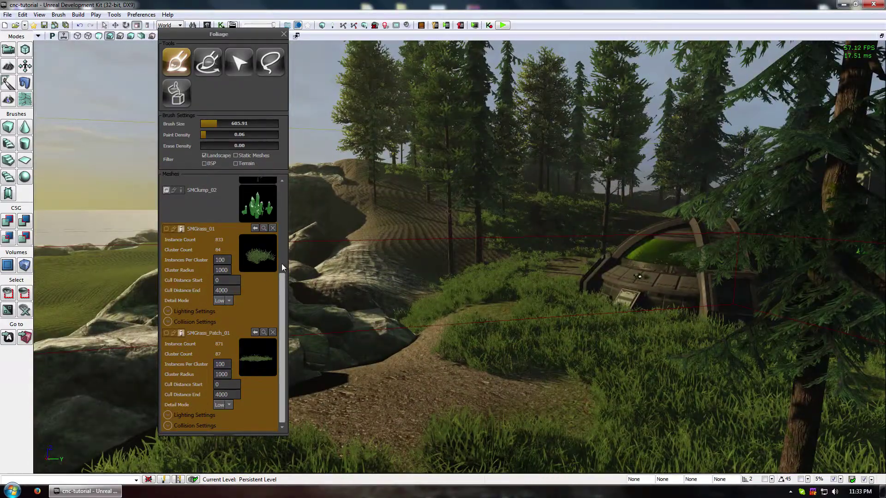
Step: Try a Cull Distance End of 8000 on SM_Grass_01 and SM_Grass_Patch_01
left_click(284, 290)
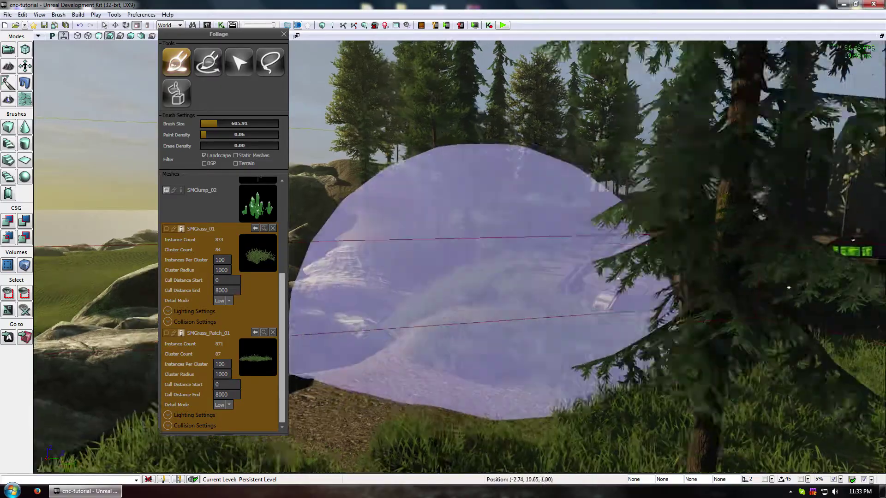
mouse_move(480, 295)
left_mouse_down()
mouse_move(477, 378)
mouse_move(479, 323)
left_mouse_up()
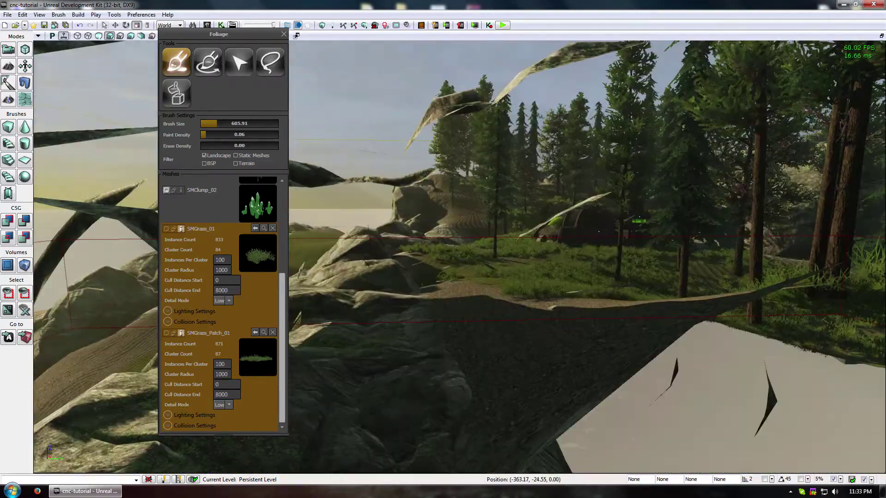
mouse_move(478, 369)
left_mouse_down()
mouse_move(475, 332)
mouse_move(475, 415)
left_mouse_up()
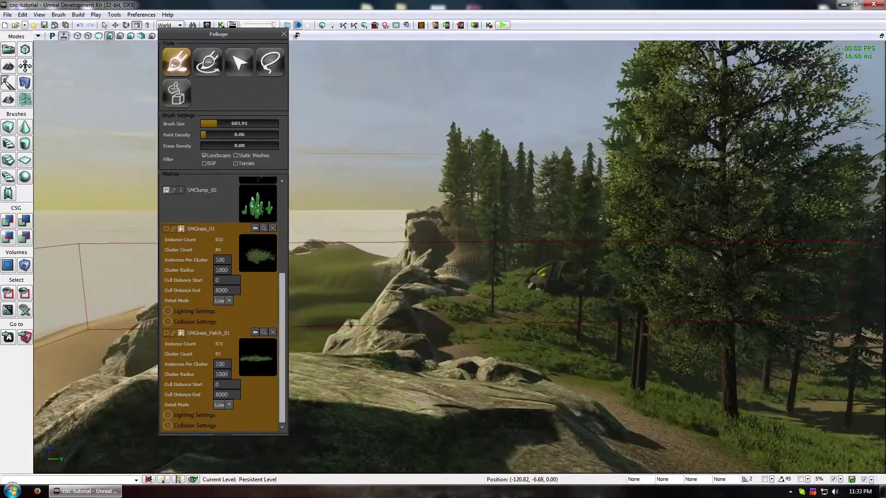
Step: Set the Cull Distance End of SM_Grass_01 and SM_Grass_Patch_01 to 6000 and check the grass around the cliffs
left_click(222, 394)
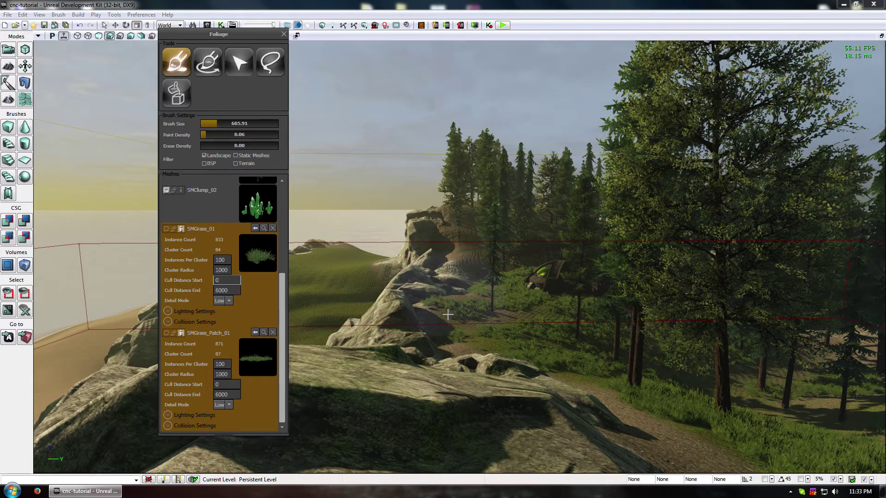
mouse_move(447, 314)
right_mouse_down()
mouse_move(425, 217)
mouse_move(443, 277)
mouse_move(426, 275)
mouse_move(439, 249)
right_mouse_up()
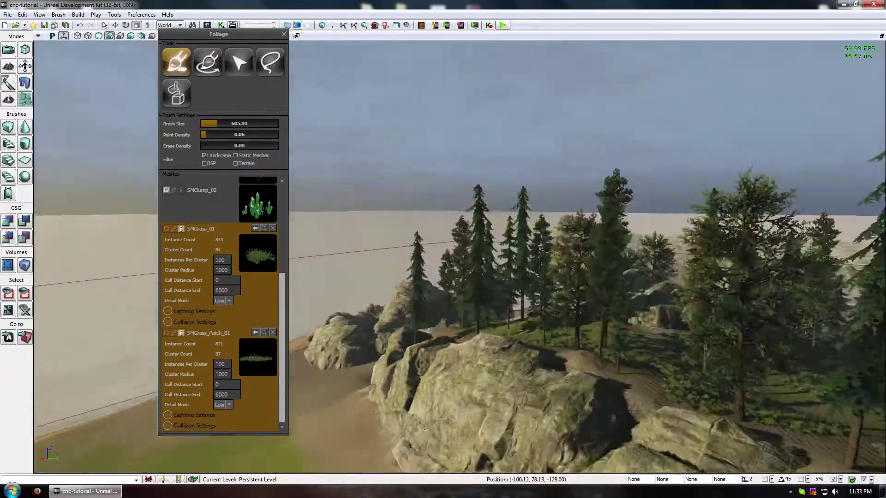
right_click_drag(438, 249, 459, 388)
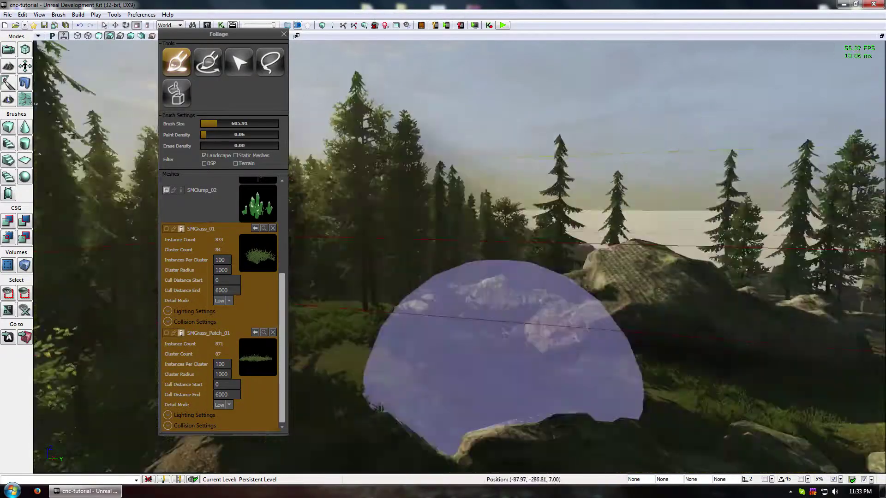
right_click_drag(504, 355, 507, 353)
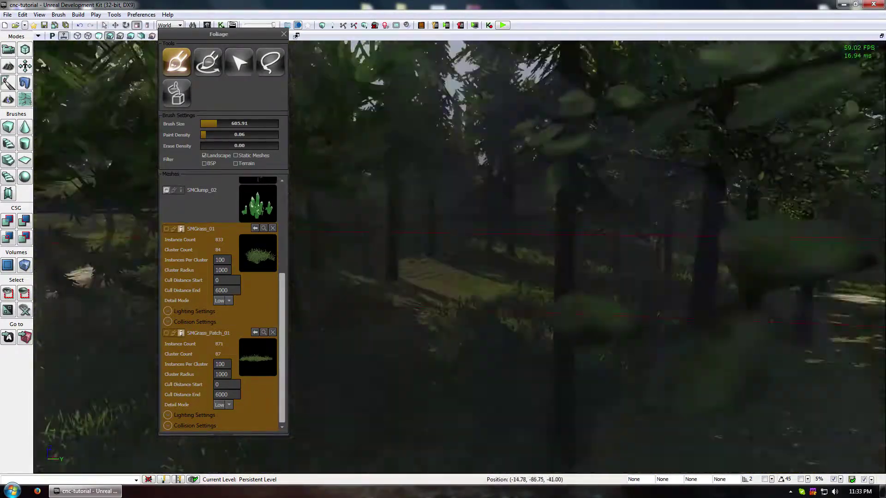
Step: Leave foliage mode and examine the grass at ground level around the forest and the domed building
left_click(284, 33)
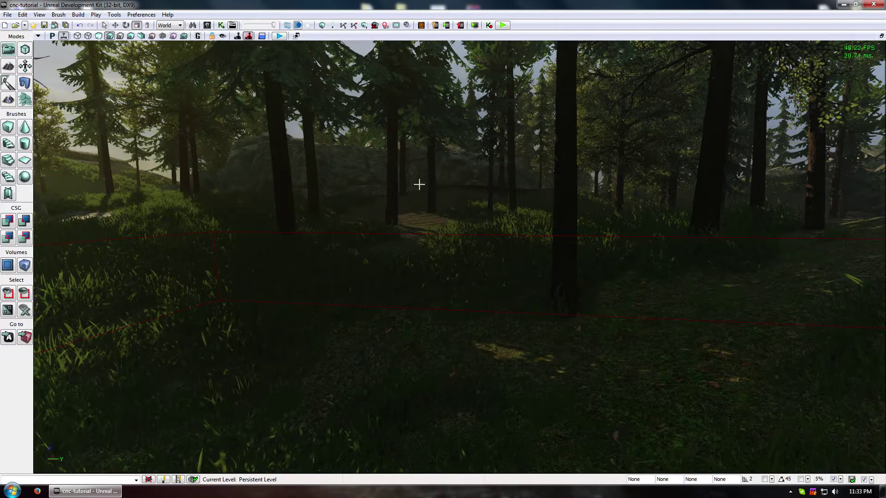
right_click_drag(419, 184, 369, 187)
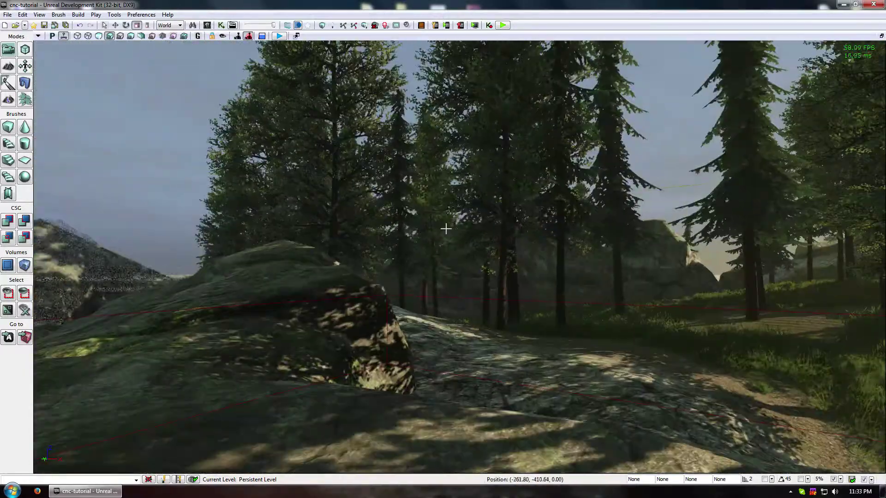
right_click_drag(445, 228, 441, 337)
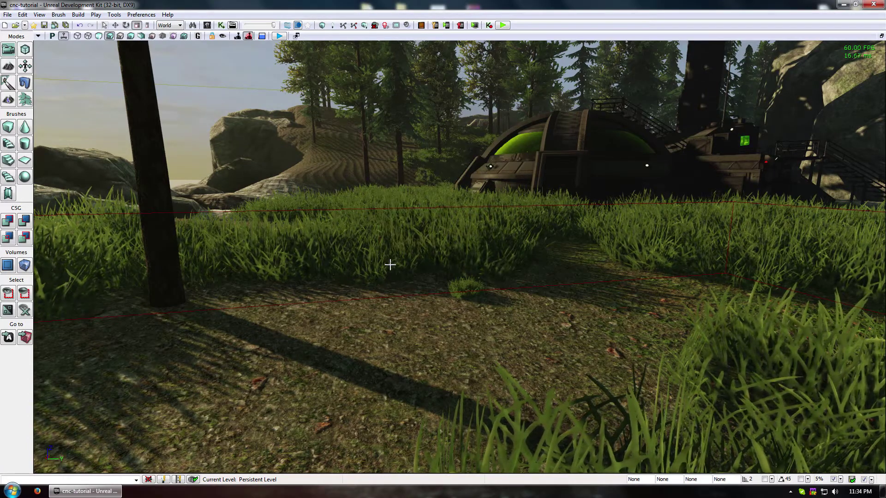
right_click_drag(390, 264, 224, 175)
Step: Reopen foliage mode and set SM_Grass_01's Z Offset Min to -0.1 and Max to -0.12 in its painting settings
left_click(25, 99)
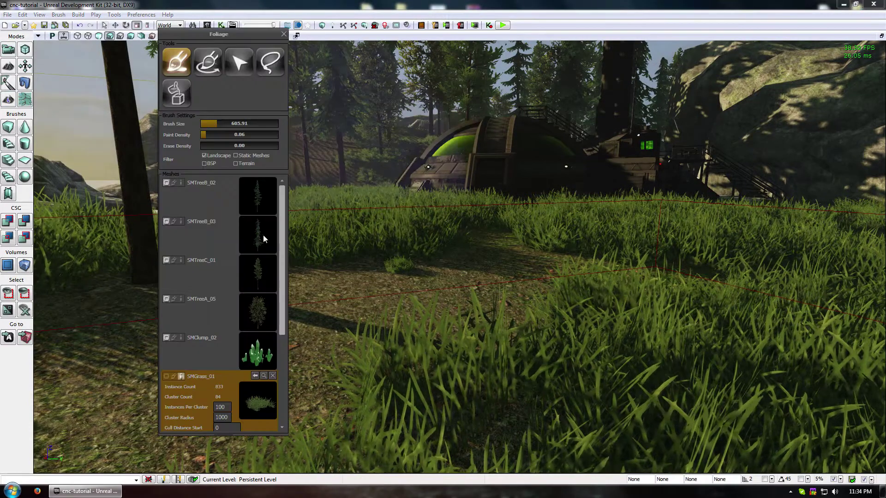
scroll(283, 251, "down", 2)
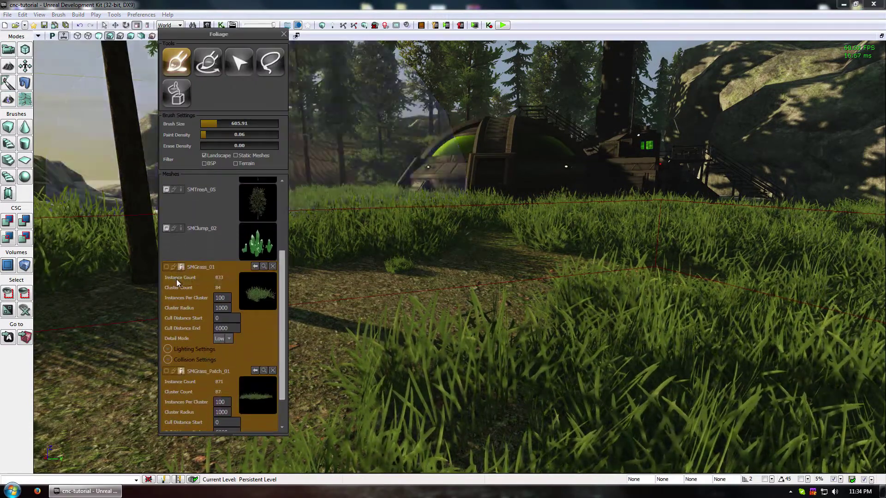
left_click(174, 266)
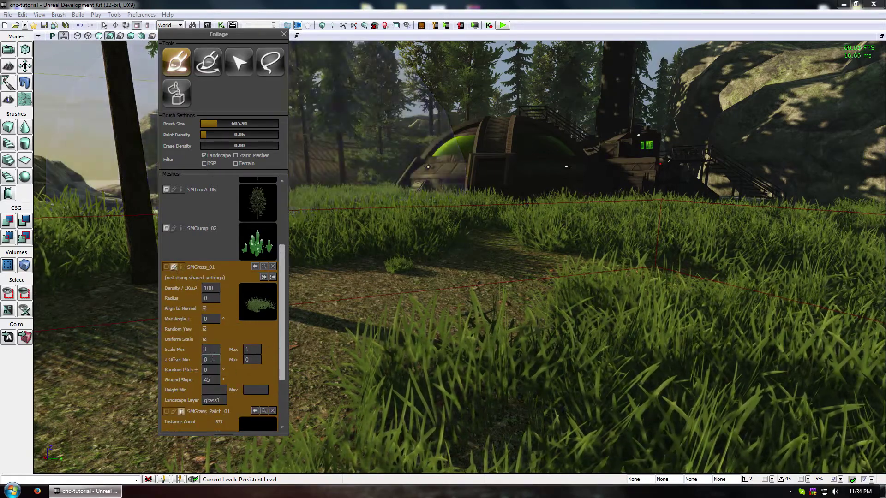
left_click_drag(213, 358, 199, 358)
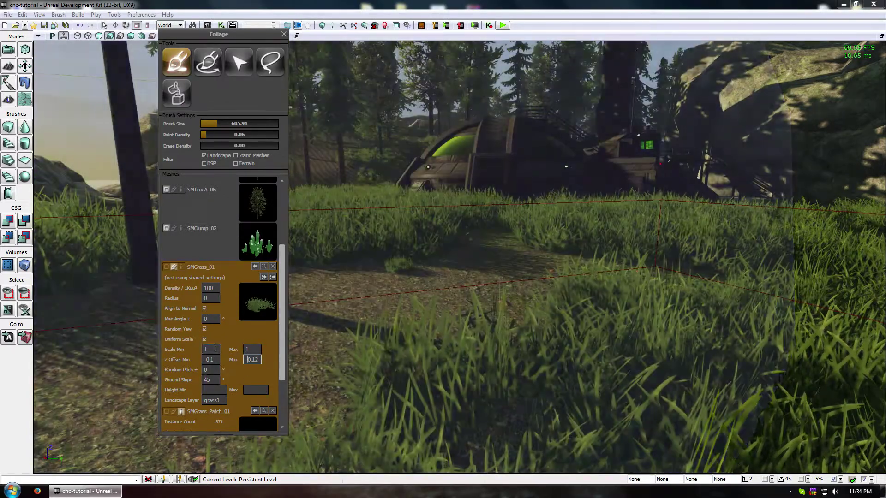
Step: Set both the Scale Min and Scale Max of SM_Grass_01 to 0.5
double_click(215, 349)
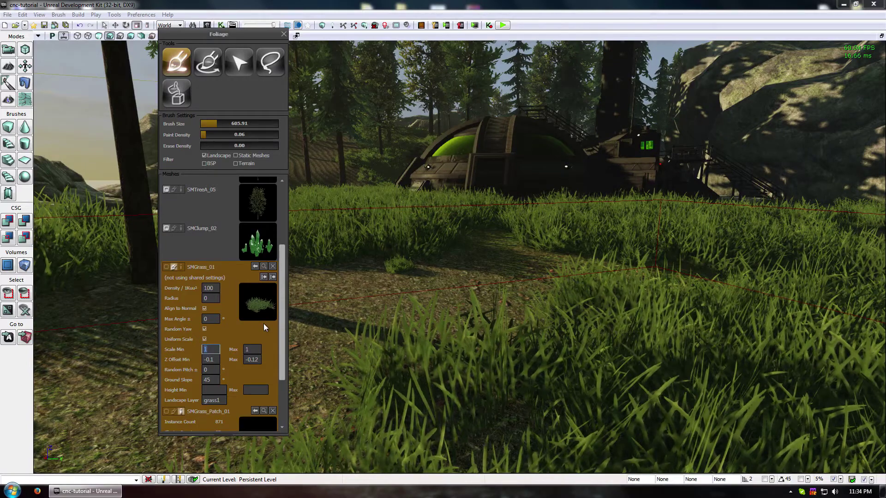
type("0.5")
double_click(245, 349)
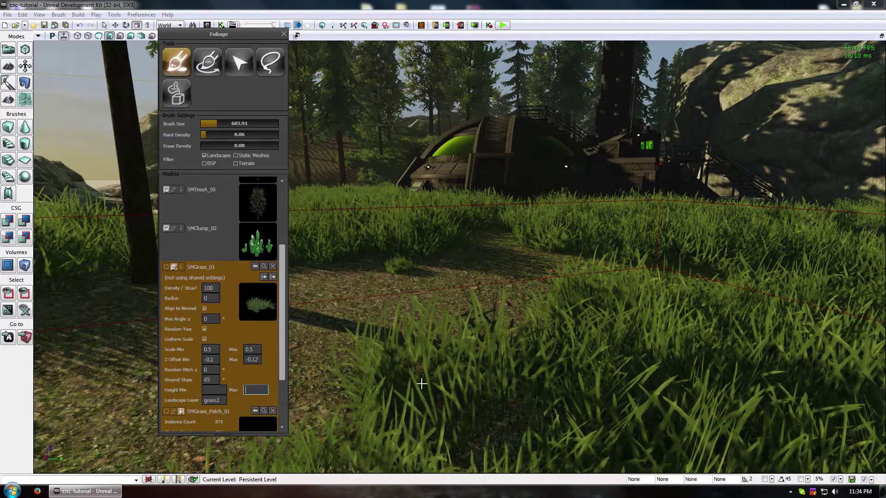
Step: Reapply the foliage settings across the forest with the Reapply tool at its maximum brush size
left_click(208, 62)
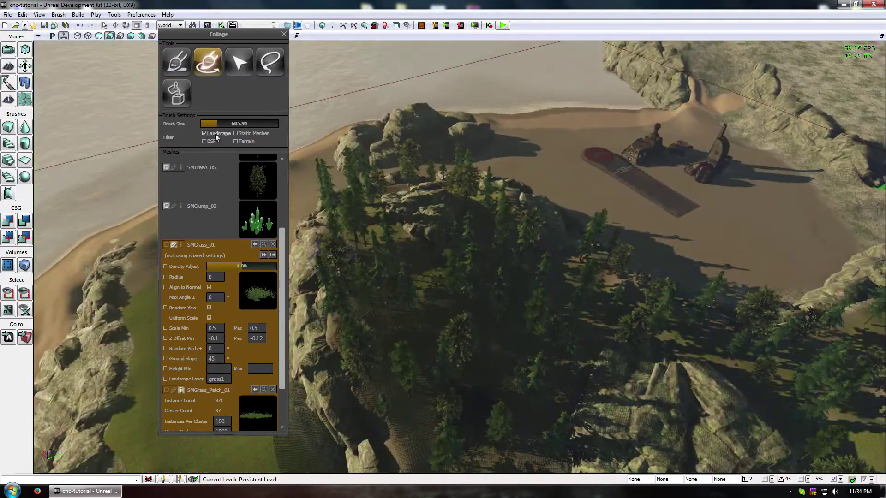
left_click_drag(216, 124, 279, 124)
mouse_move(466, 282)
left_mouse_down("ctrl")
mouse_move(529, 401)
mouse_move(588, 252)
mouse_move(658, 259)
left_mouse_up("ctrl")
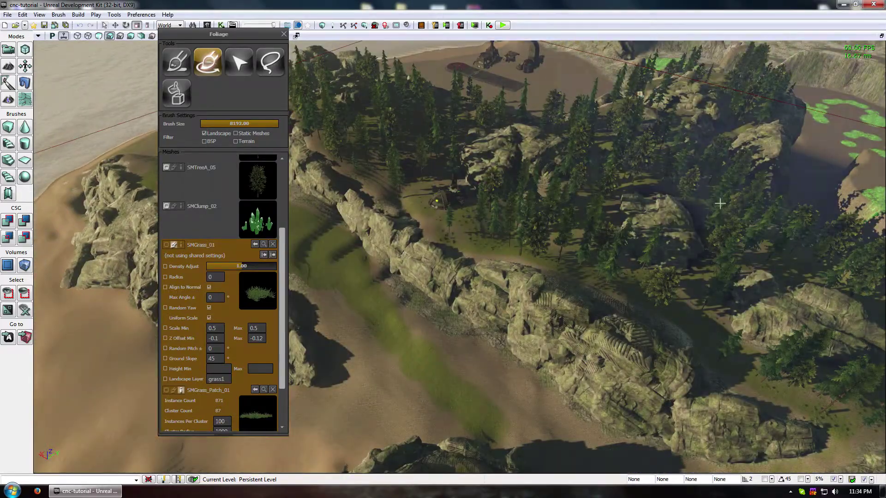
Step: Compare the grass height with the player-size preview figure among the forest trees
middle_click_drag(423, 162, 461, 198)
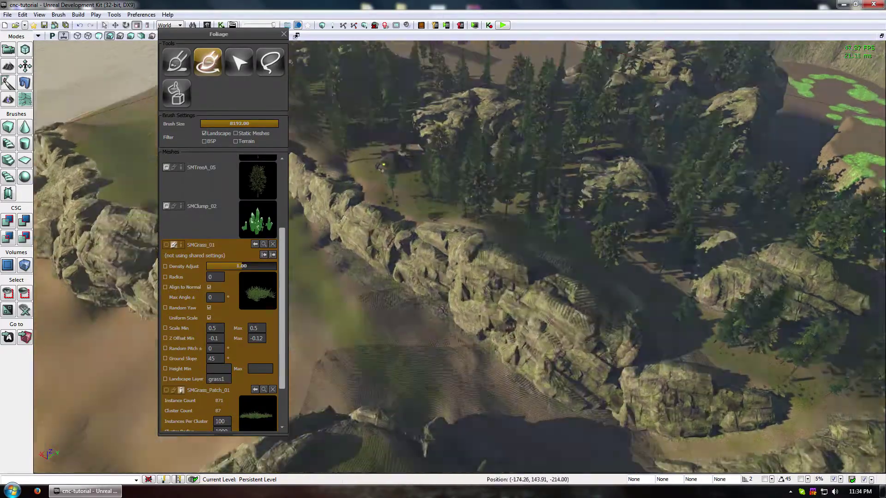
right_click_drag(461, 198, 489, 157)
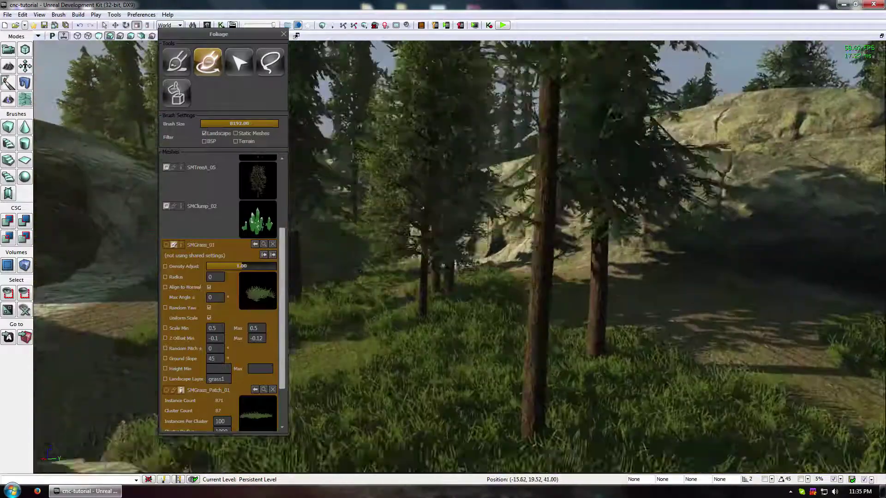
right_click_drag(423, 162, 429, 178)
key("backslash")
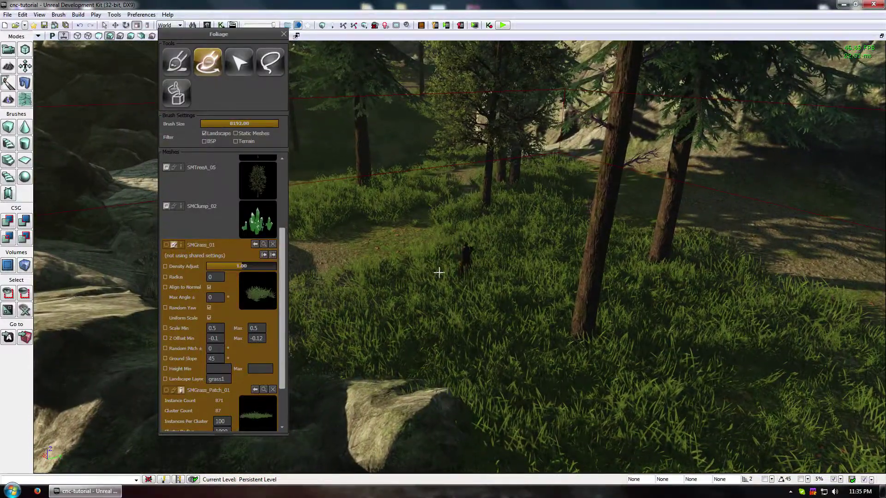
middle_click_drag(438, 272, 446, 265)
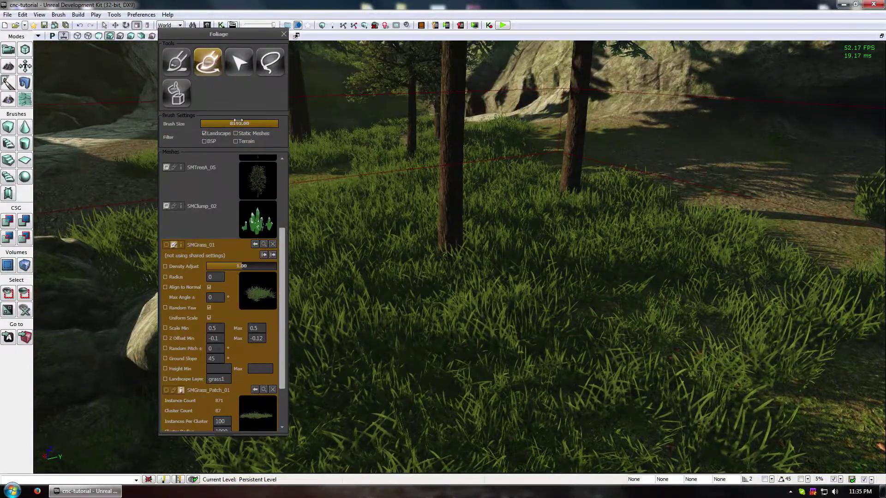
Step: Reduce the reapply brush size to 857.67 and deselect SM_Grass_Patch_01 in the mesh list
left_click_drag(238, 120, 222, 123)
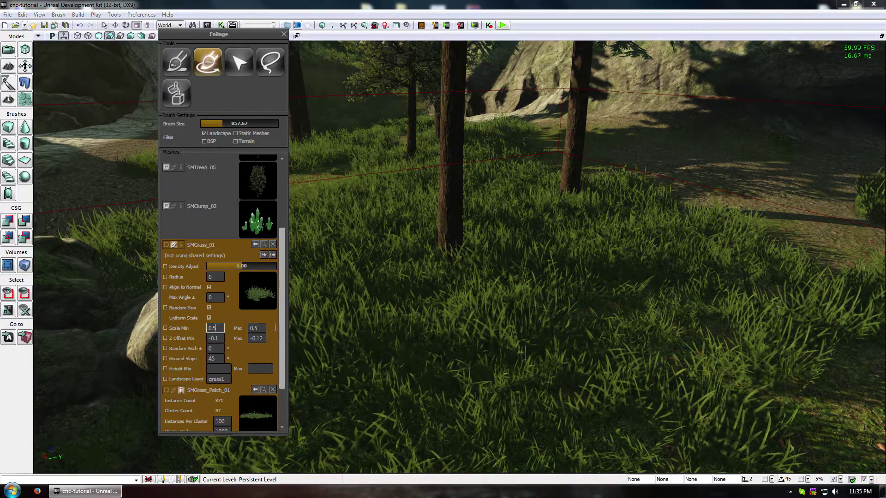
left_click_drag(541, 283, 542, 283)
left_click_drag(511, 244, 516, 319)
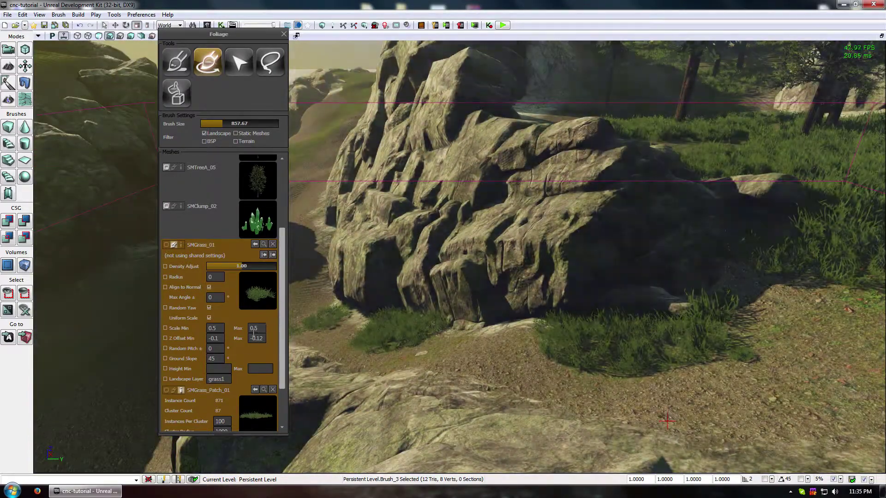
scroll(253, 333, "down", 1)
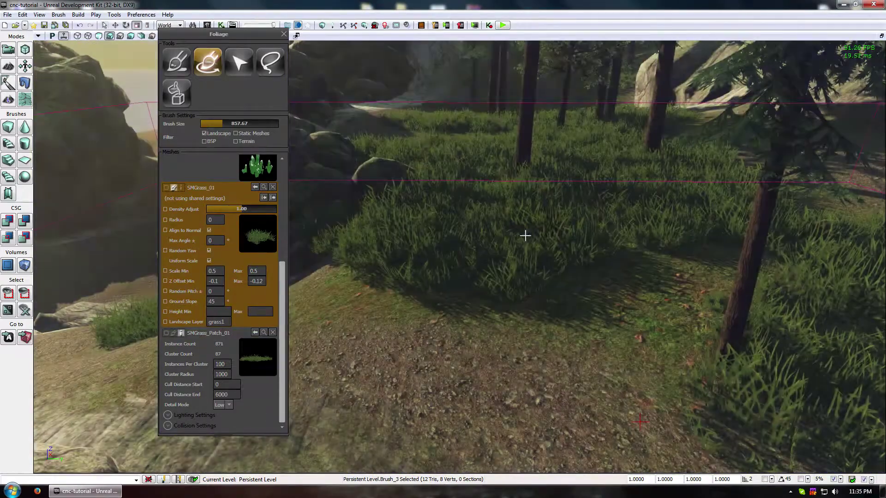
Step: Set SM_Grass_01's Scale Min and Max to 0.25 and enable Scale and Z Offset for reapplying
left_click(262, 271)
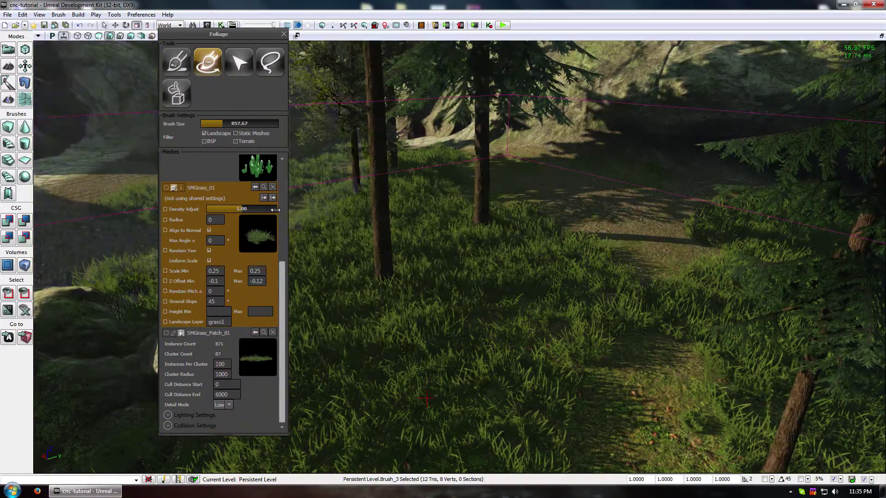
left_click(165, 271)
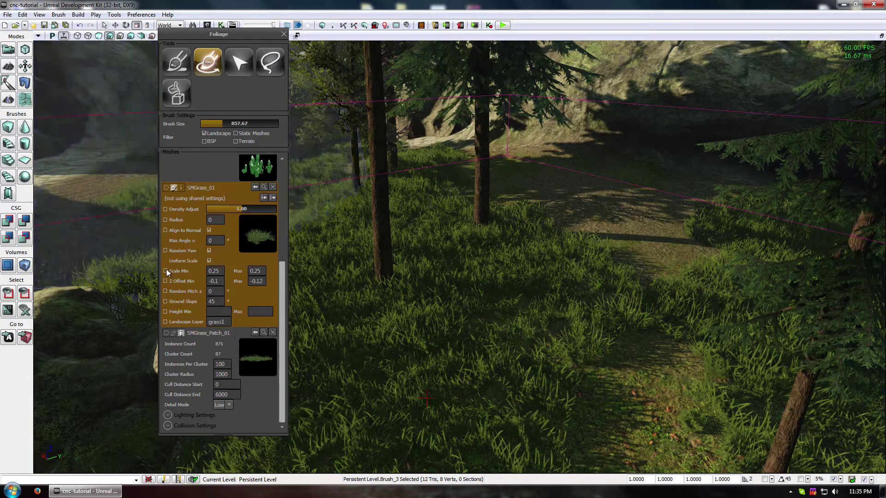
left_click(165, 281)
left_click_drag(491, 236, 482, 309)
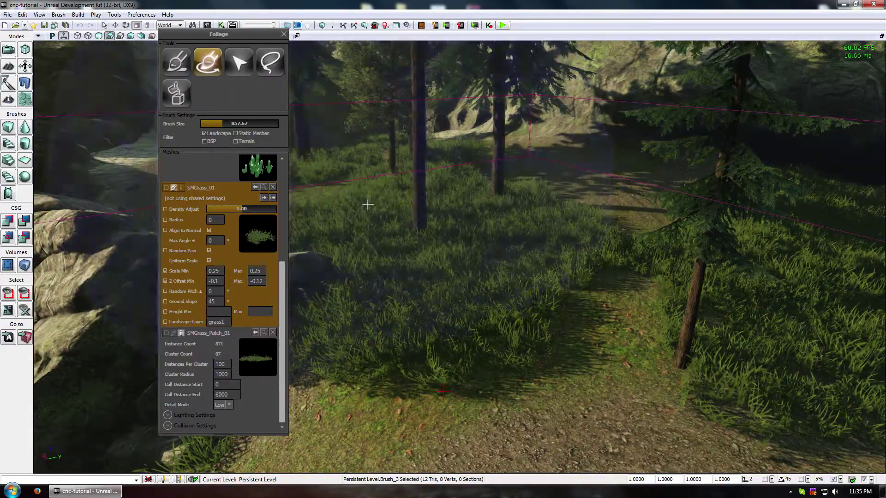
Step: Remove SM_Grass_01 and all its instances from the foliage mesh list
left_click_drag(305, 225, 258, 221)
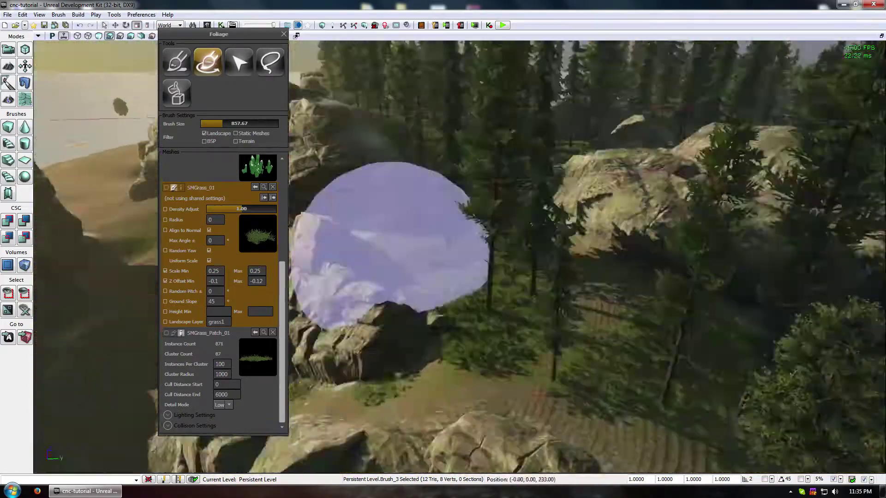
left_click_drag(376, 257, 461, 231)
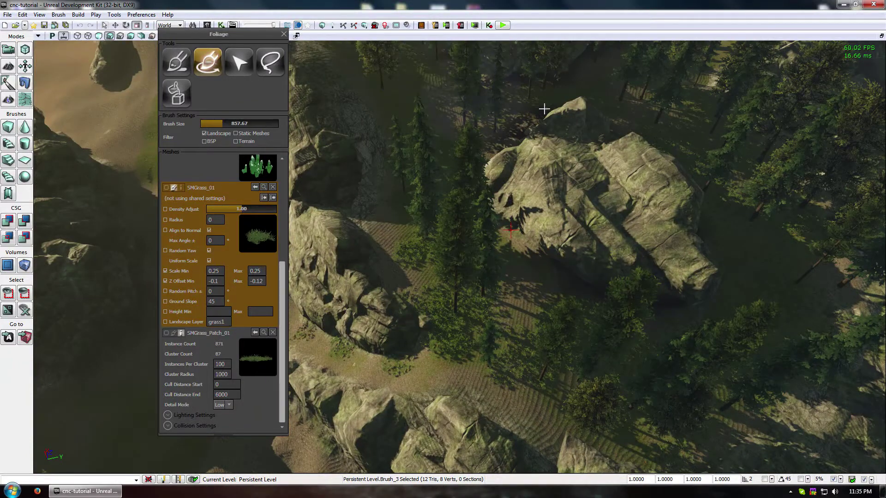
left_click(273, 187)
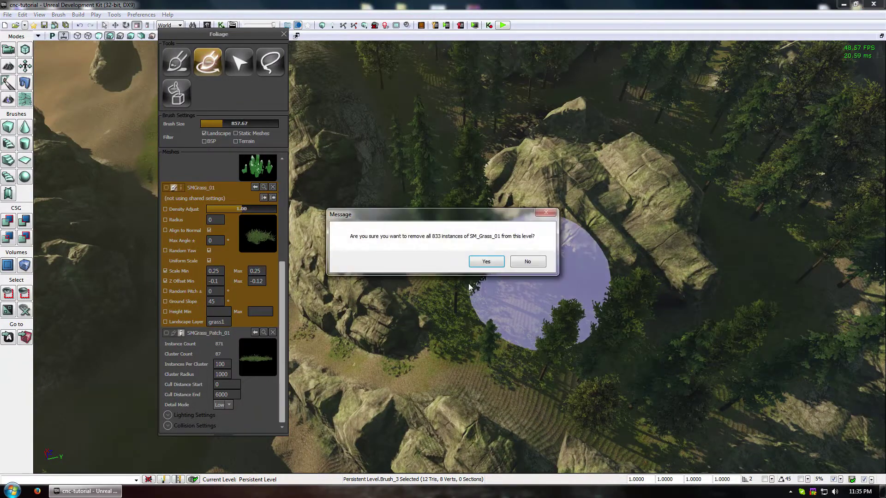
left_click(485, 259)
left_click(210, 350)
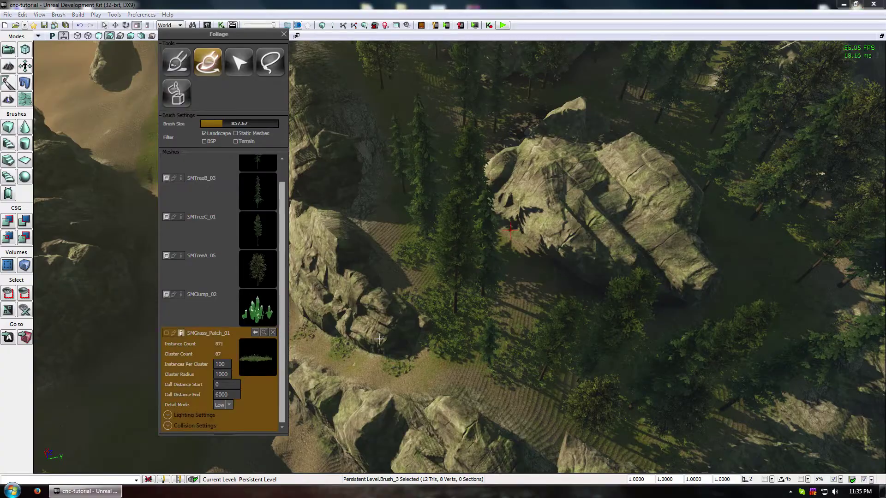
mouse_move(389, 238)
right_mouse_down()
mouse_move(349, 271)
mouse_move(349, 295)
mouse_move(353, 240)
mouse_move(395, 222)
right_mouse_up()
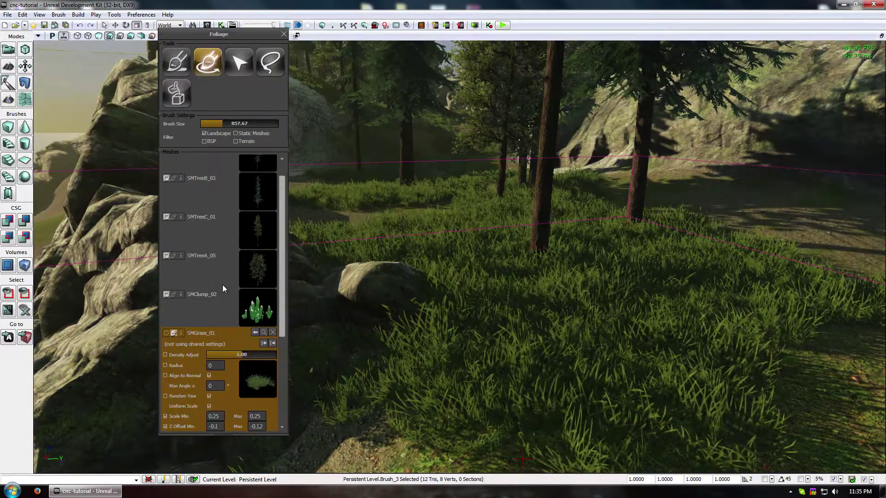
Step: Set SM_Grass_01's Scale Min and Max to 1, and SM_Grass_Patch_01's to 0.5 with a Z Offset from -0.1 to -0.2
left_click_drag(281, 315, 265, 358)
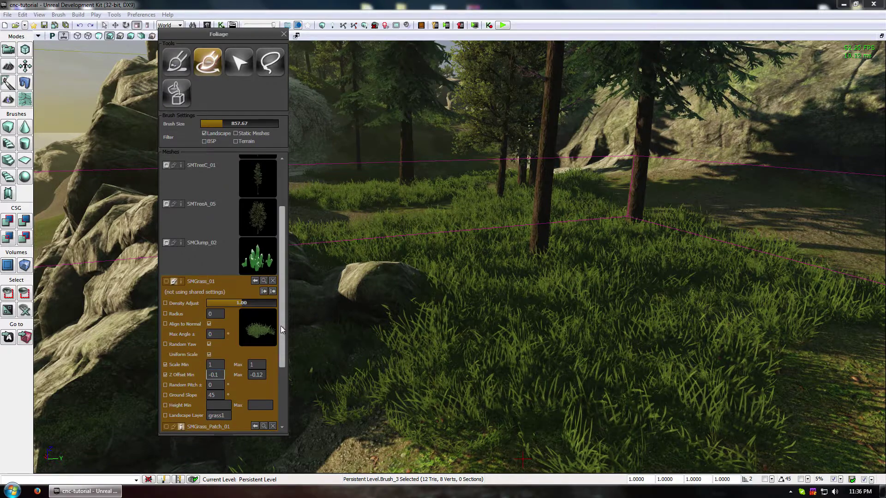
left_click_drag(280, 305, 282, 371)
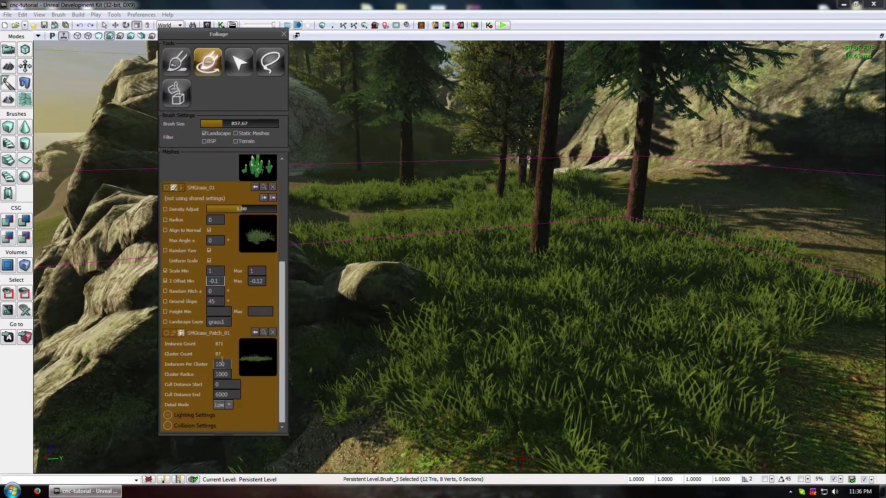
left_click(173, 333)
left_click_drag(280, 318, 281, 347)
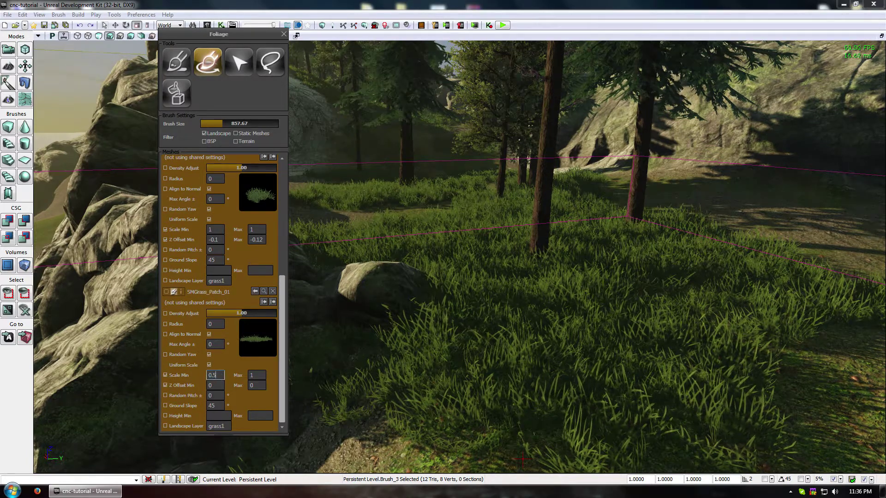
type(".5")
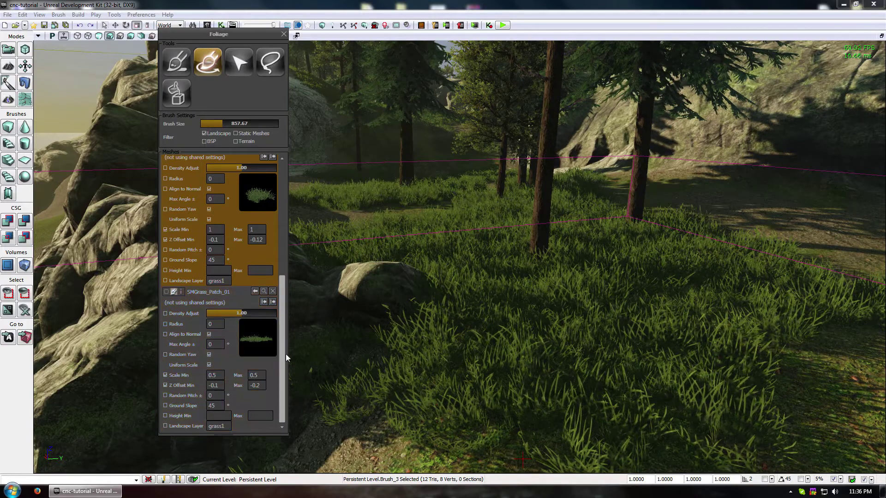
Step: Reapply only SM_Grass_Patch_01's settings across the forest with the brush size at its maximum
left_click(180, 337)
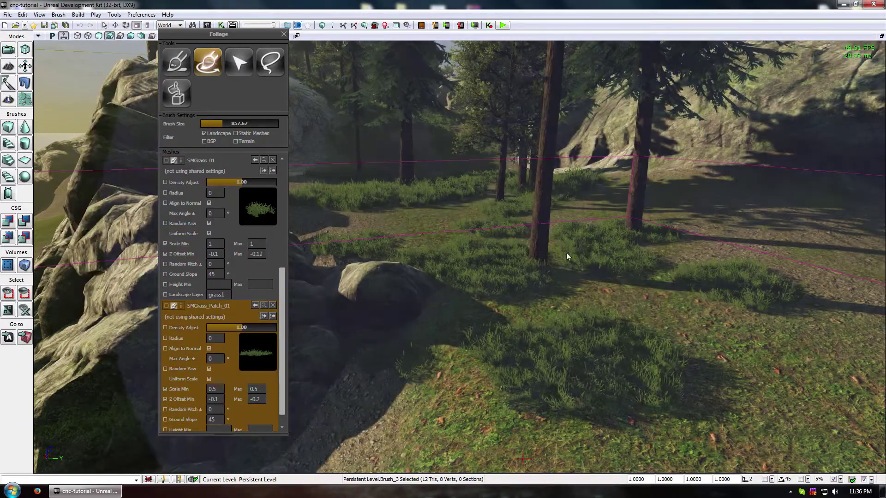
mouse_move(566, 252)
right_mouse_down()
mouse_move(522, 254)
mouse_move(542, 265)
mouse_move(635, 51)
mouse_move(553, 258)
right_mouse_up()
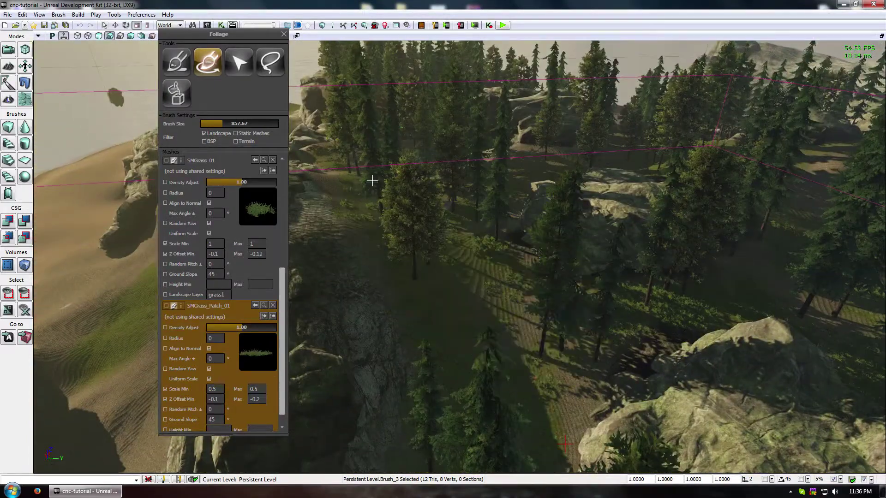
left_click_drag(223, 123, 278, 123)
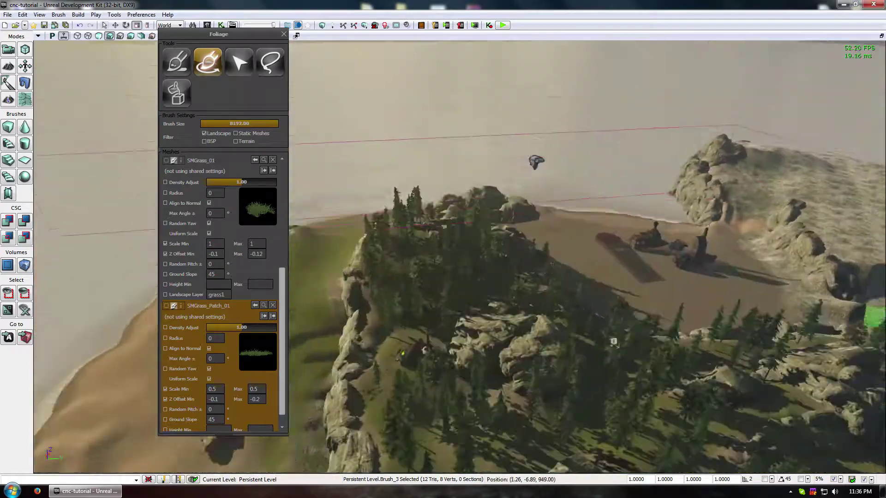
right_click_drag(461, 259, 457, 361)
left_click_drag(456, 362, 834, 95, "ctrl")
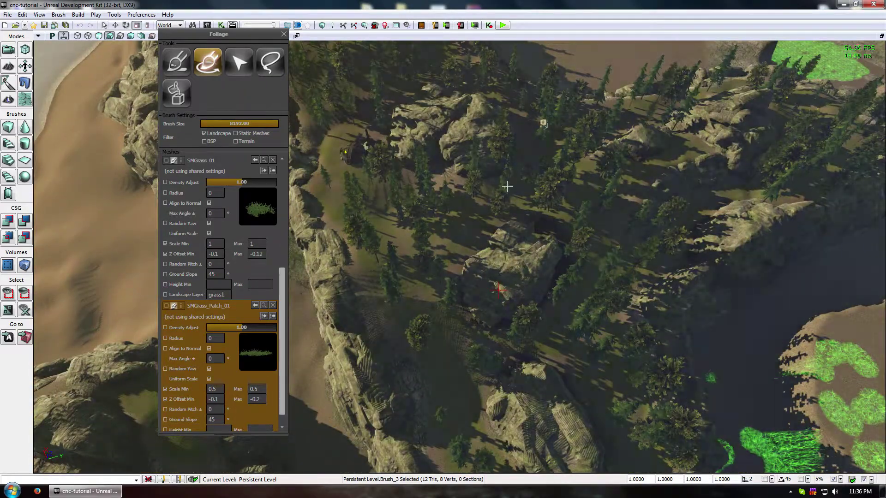
right_click_drag(589, 236, 622, 210)
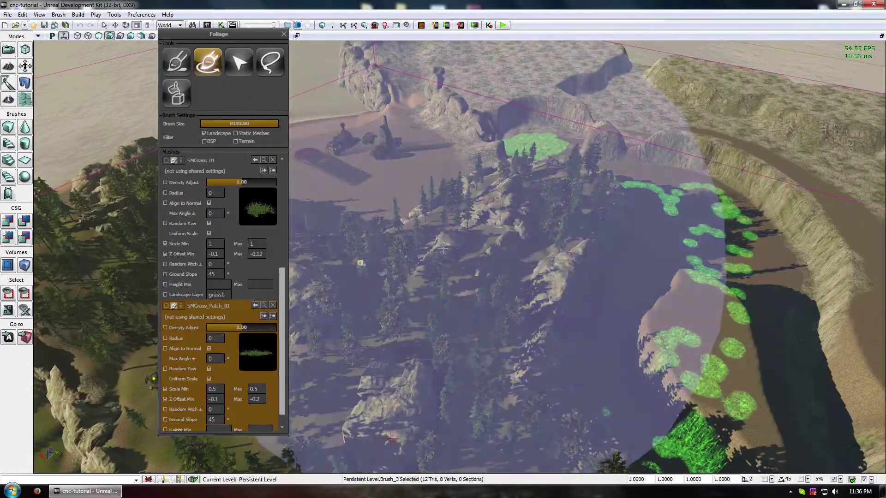
right_click_drag(443, 249, 512, 272)
right_click_drag(504, 246, 505, 245)
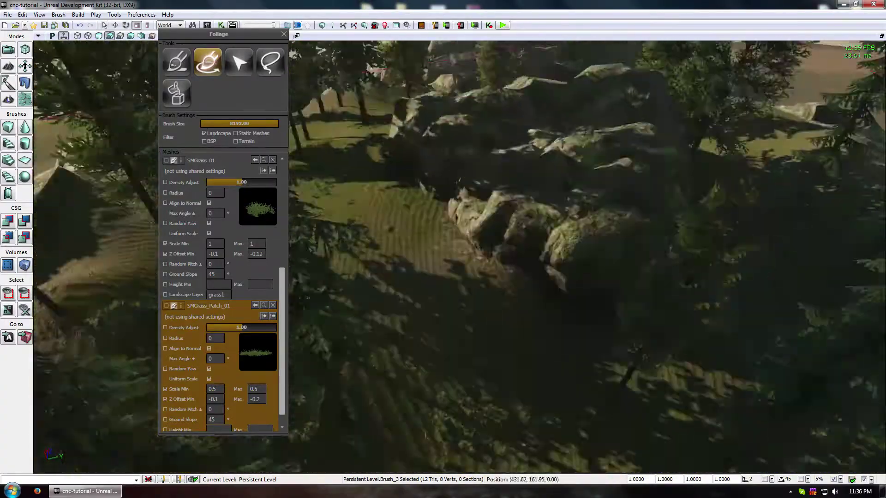
right_click_drag(708, 347, 708, 347)
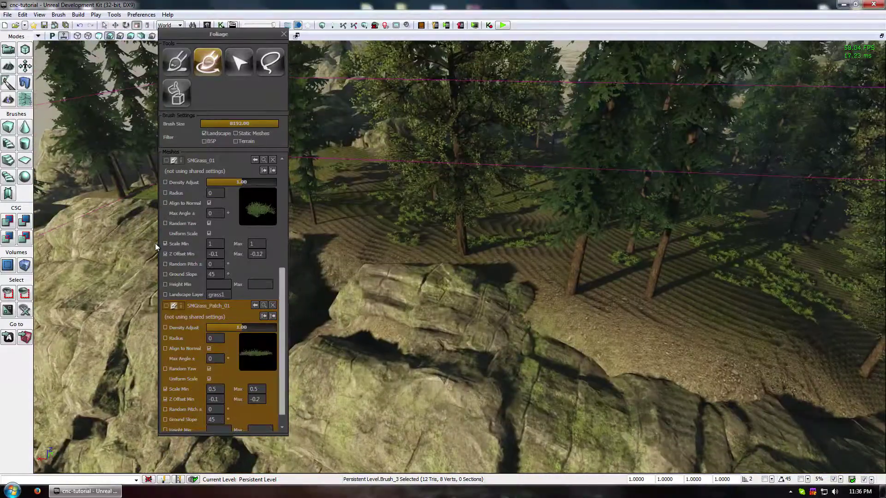
Step: Switch to the foliage Paint tool with both SM_Grass_01 and SM_Grass_Patch_01 selected for painting
left_click_drag(236, 99, 214, 123)
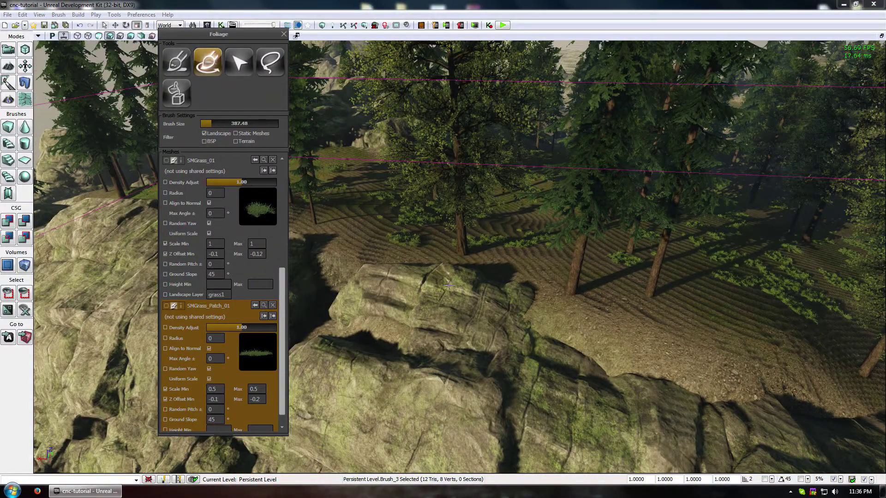
right_click_drag(448, 286, 448, 286)
left_click(177, 62)
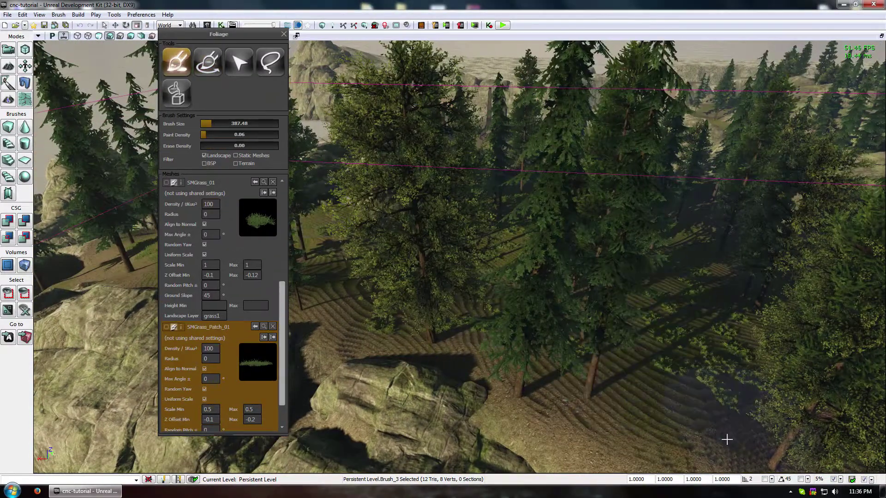
left_click(257, 123)
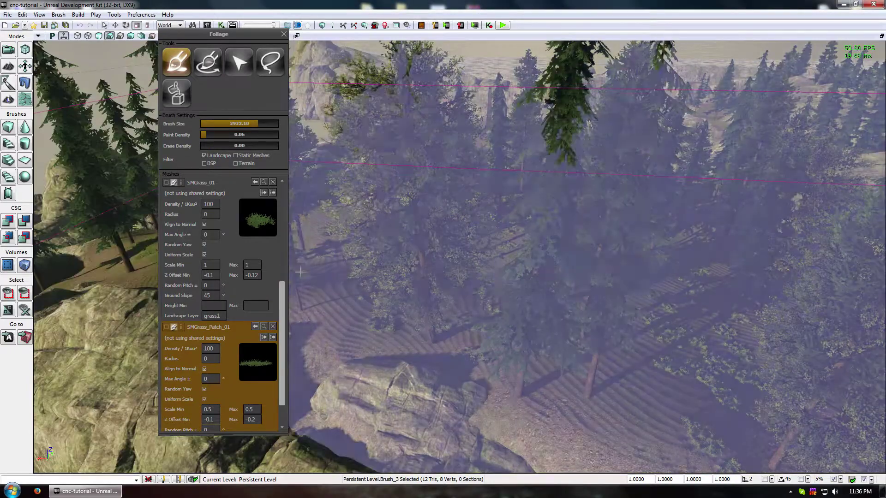
right_click_drag(300, 272, 323, 259)
mouse_move(507, 262)
right_mouse_down()
mouse_move(444, 218)
mouse_move(399, 383)
right_mouse_up()
right_click_drag(682, 330, 364, 206)
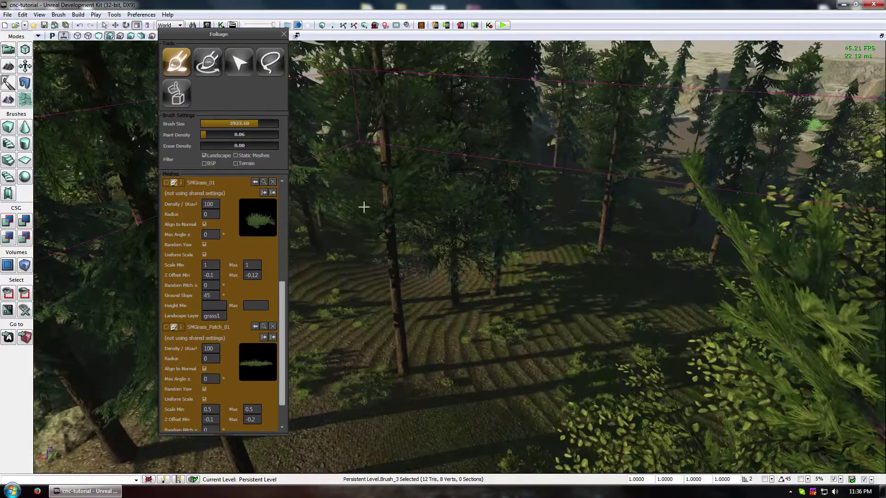
Step: Set the foliage brush size to 1063.80 and the paint density to 0.32
left_click_drag(258, 121, 226, 123)
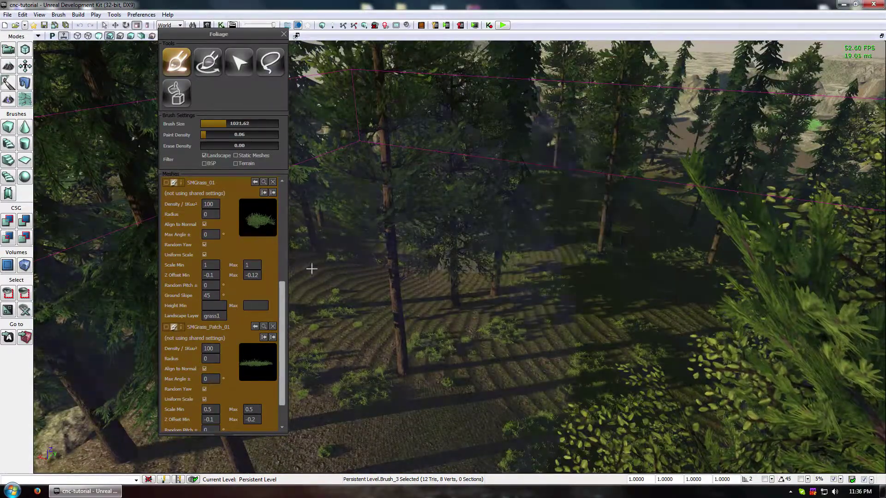
left_click_drag(223, 213, 247, 212)
left_click(489, 231)
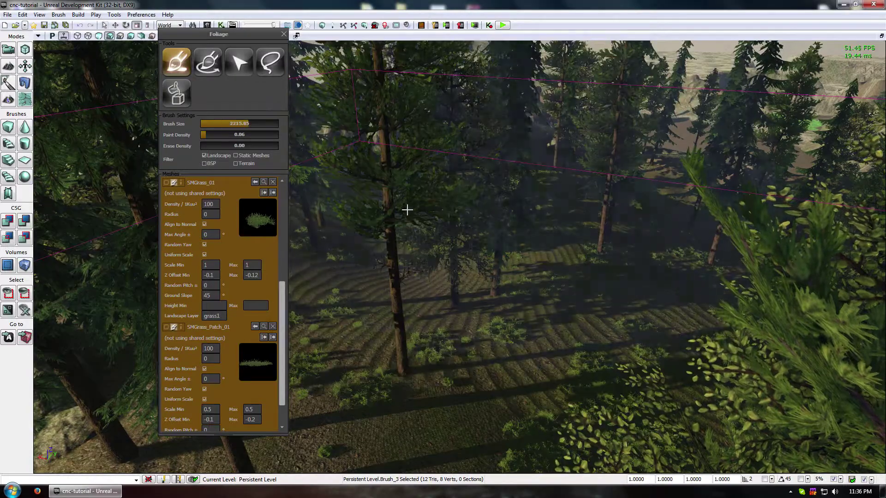
mouse_move(209, 135)
left_mouse_down()
mouse_move(225, 135)
mouse_move(226, 123)
left_mouse_up()
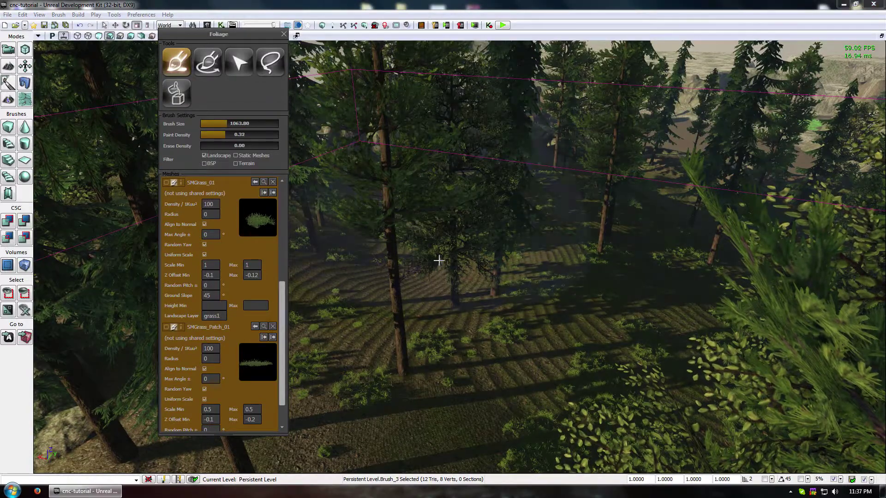
Step: Paint both grass meshes over the forest floor between the trees and rocks, and close the foliage settings
right_click_drag(449, 274, 583, 263)
right_click_drag(479, 207, 480, 207)
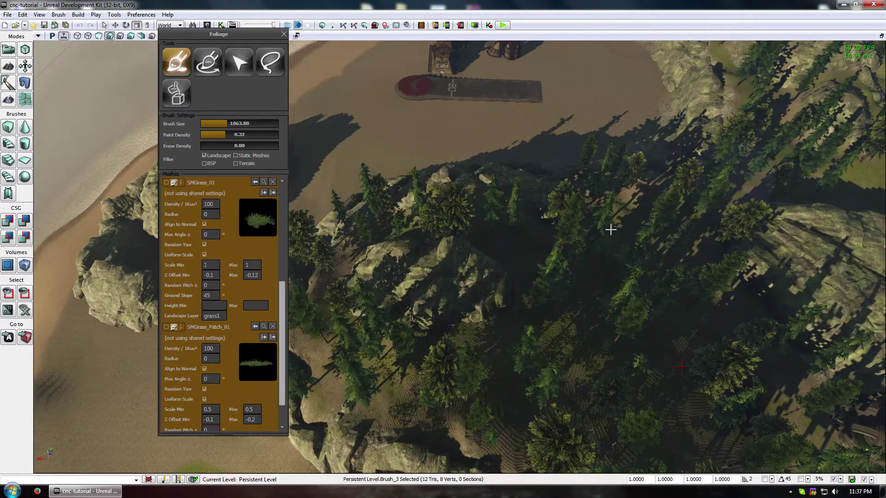
right_click_drag(741, 431, 741, 431)
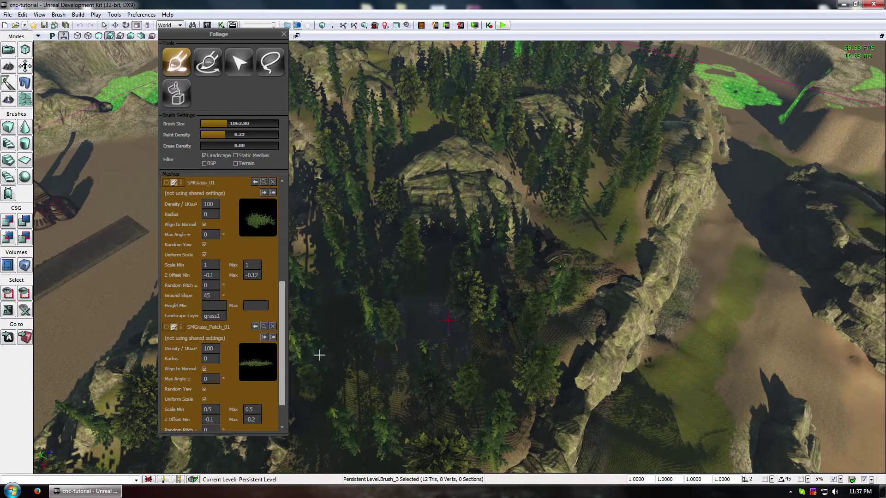
right_click_drag(408, 359, 428, 284)
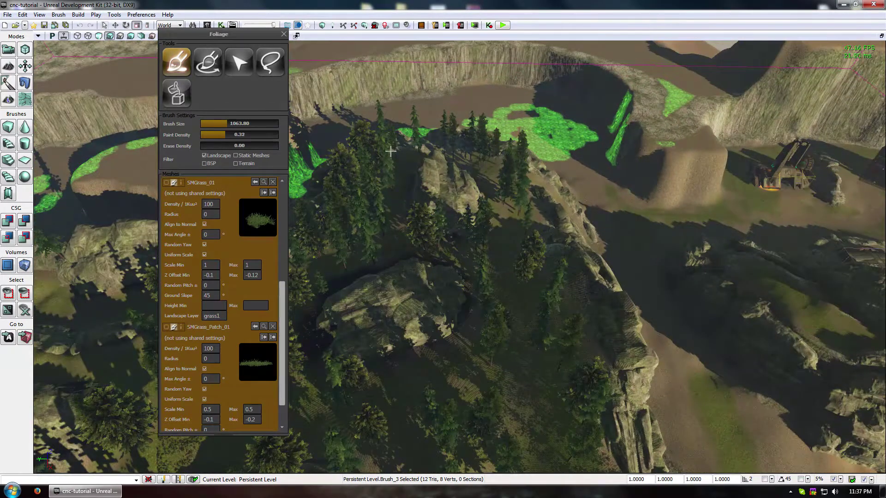
right_click_drag(316, 283, 506, 320)
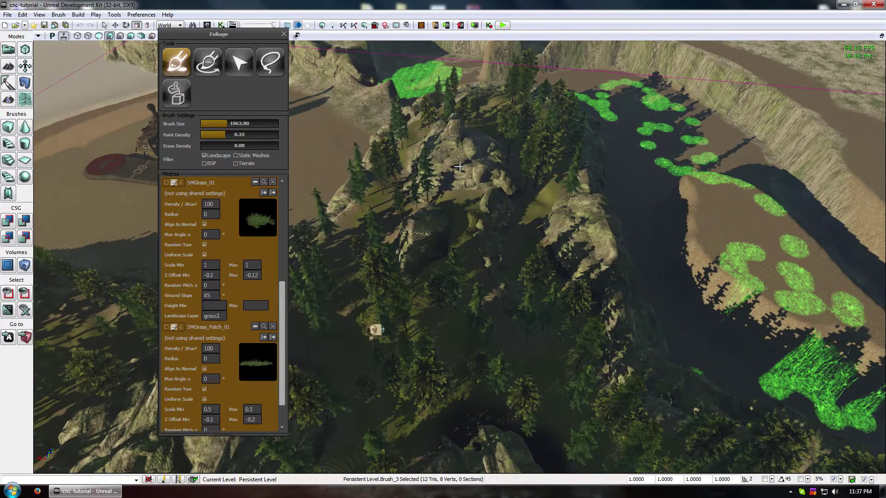
right_click_drag(488, 314, 488, 314)
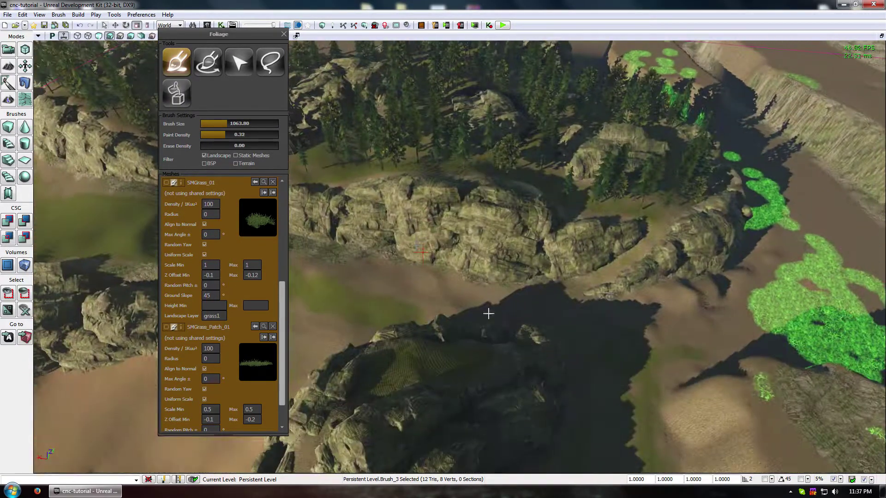
right_click_drag(468, 431, 468, 432)
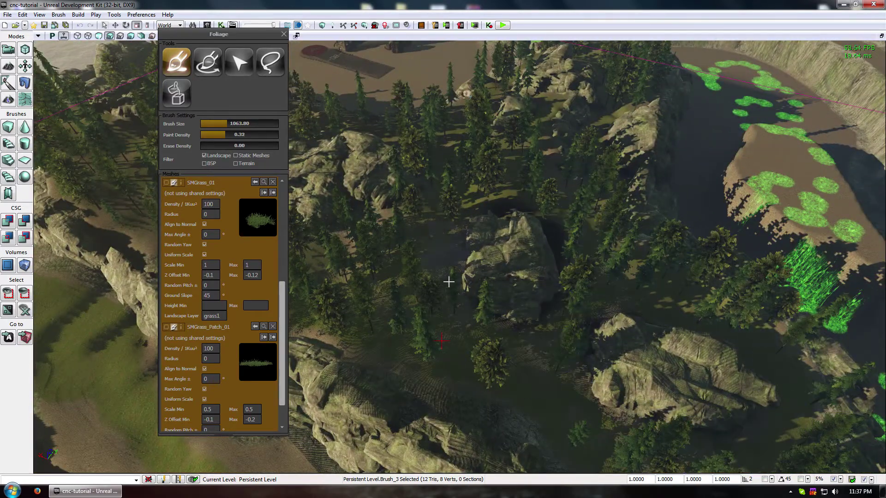
left_click(283, 34)
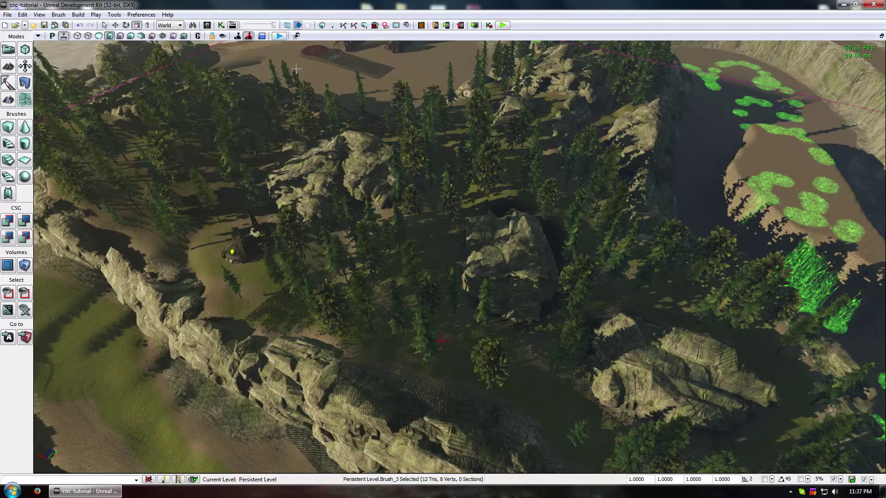
right_click_drag(415, 231, 415, 231)
right_click_drag(317, 174, 316, 174)
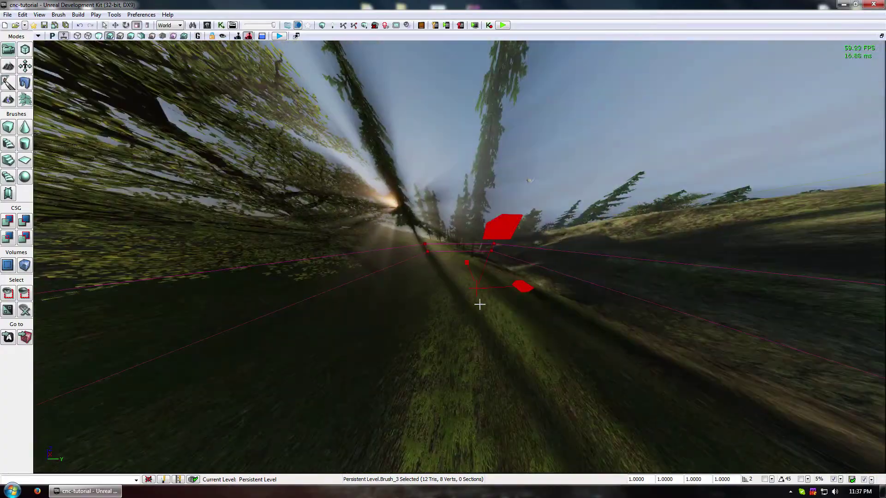
mouse_move(459, 296)
left_mouse_down()
mouse_move(448, 148)
mouse_move(588, 444)
mouse_move(458, 277)
mouse_move(451, 129)
left_mouse_up()
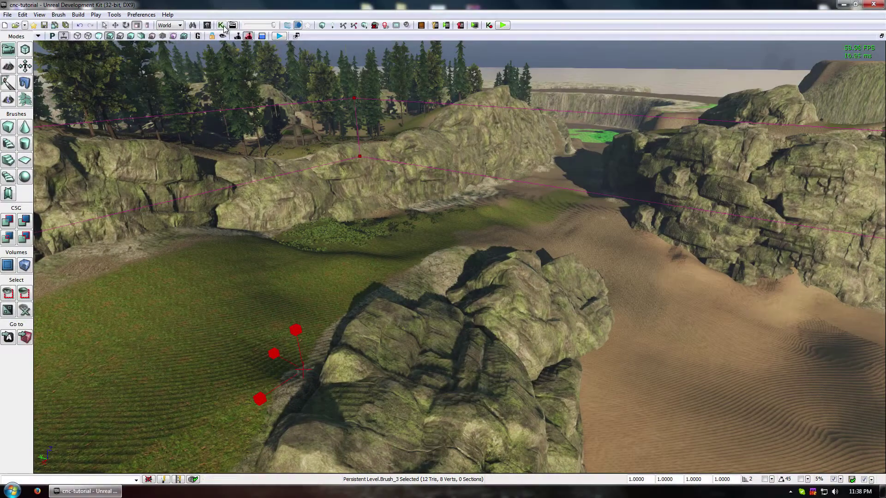
Step: Open SM_Grass_Patch_01 from the Content Browser in the Static Mesh Editor and reposition the editor window
left_click(222, 26)
left_click(530, 116)
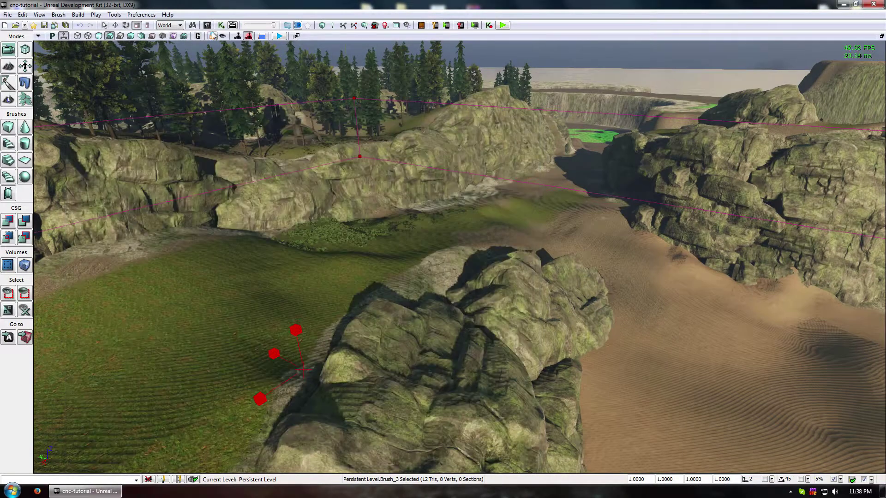
left_click(207, 25)
double_click(647, 278)
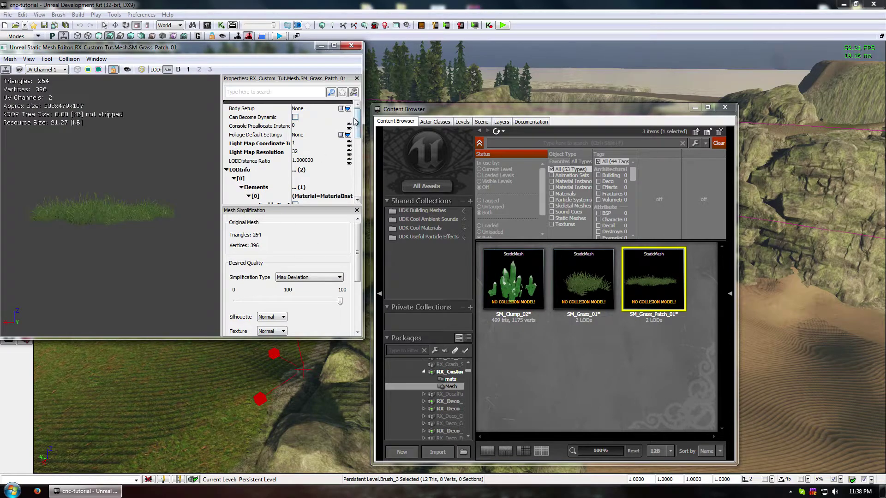
left_click_drag(299, 51, 251, 1)
left_click_drag(559, 2, 400, 23)
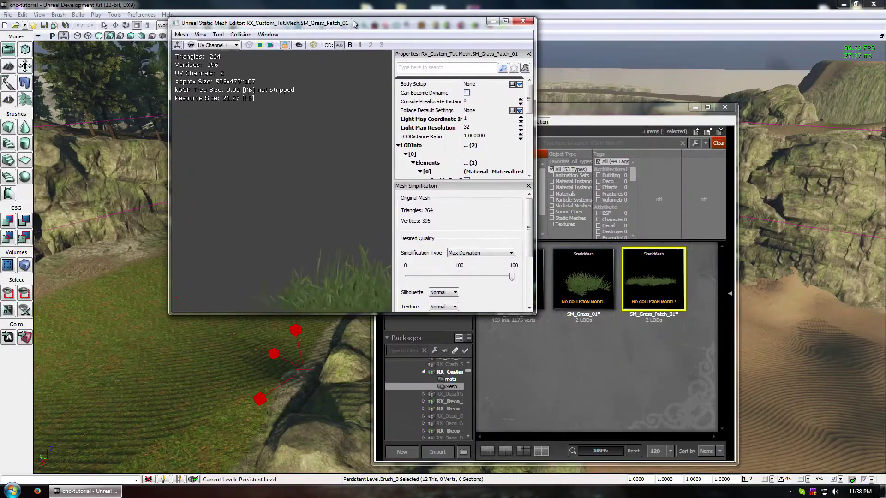
Step: Locate the parent material of MI_Grass_Tall_01 from the mats group of RX_Custom_Tut in the Content Browser
left_click(641, 438)
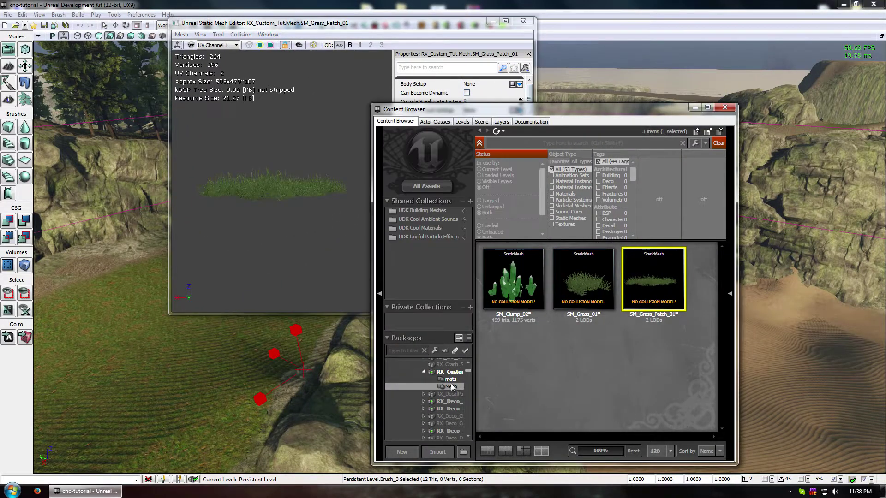
left_click(450, 379)
left_click(594, 370)
right_click(593, 371)
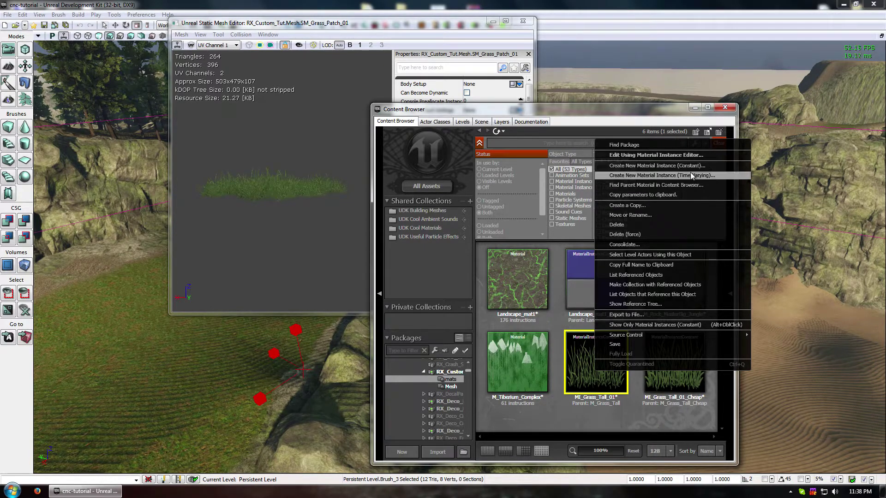
left_click(576, 362)
right_click(577, 362)
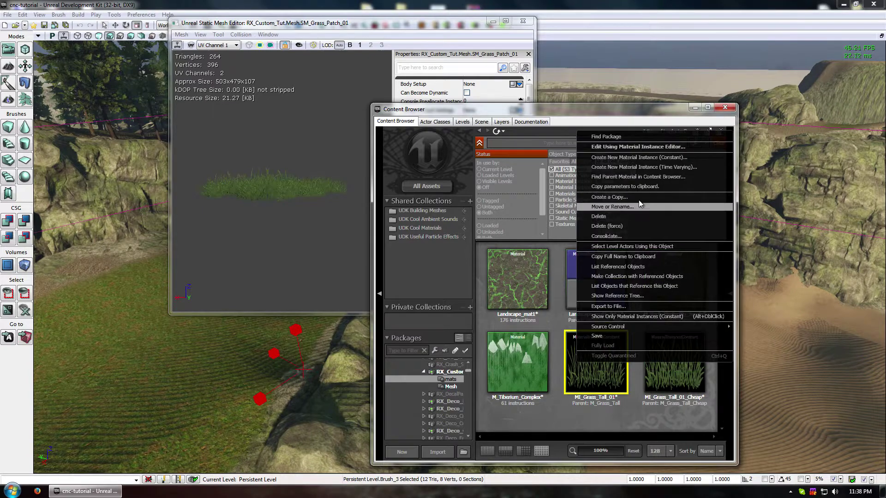
left_click(608, 176)
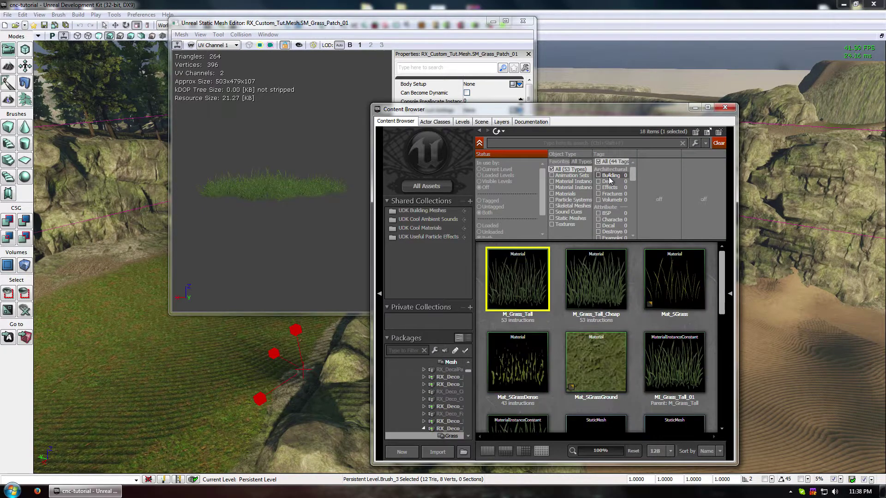
Step: Copy the materials M_Grass_Tall and M_Grass_Tall_Cheap together into the RX_Custom_Tut package under the mats grouping
right_click(535, 275)
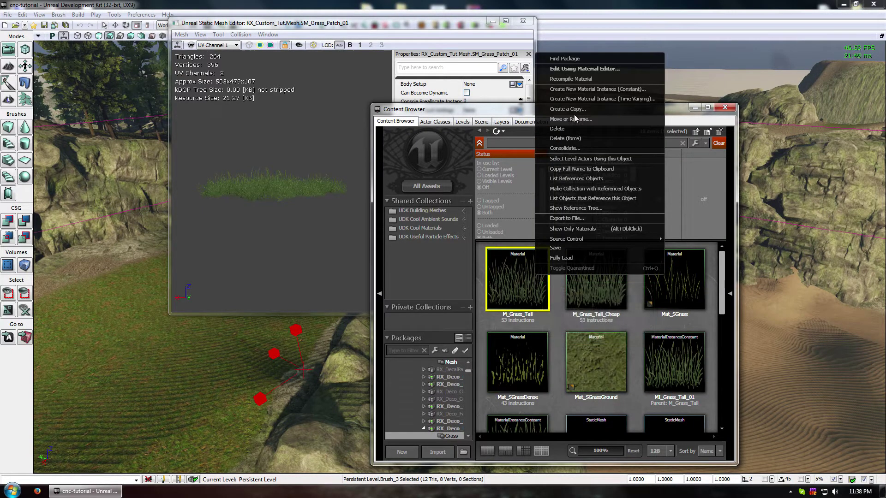
left_click(602, 312)
left_click(586, 282)
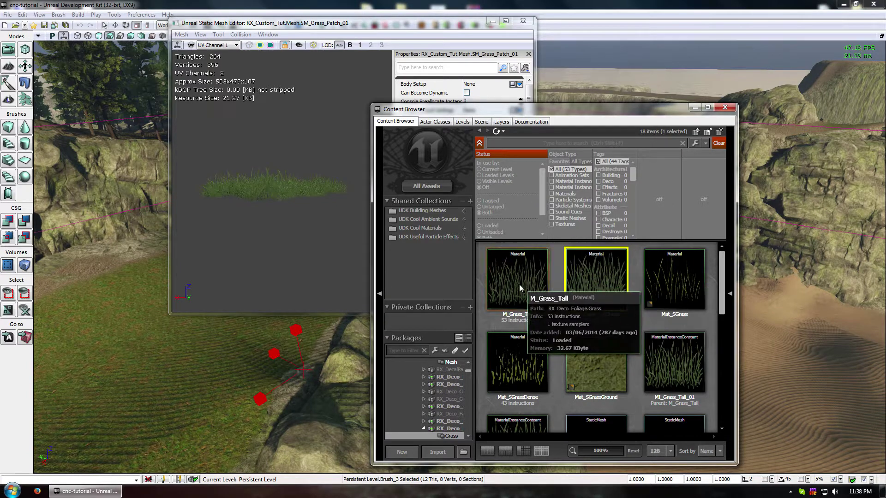
left_click(516, 284, "ctrl")
right_click(516, 284)
left_click(562, 342)
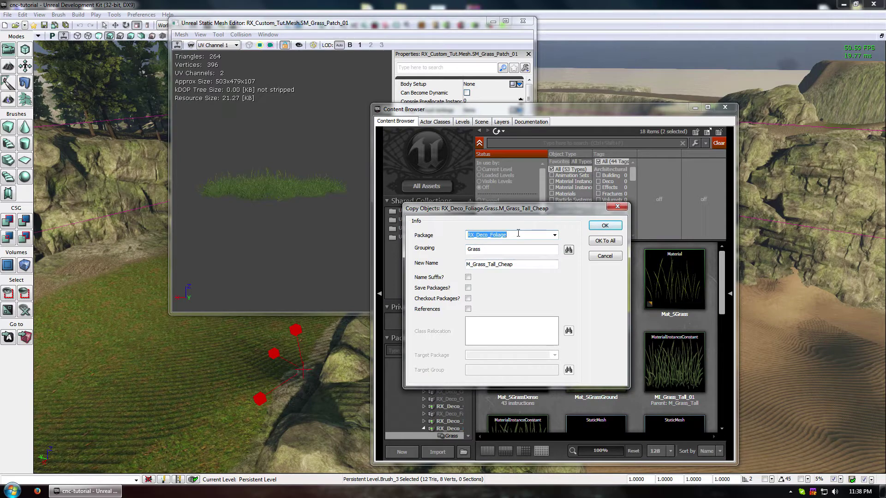
type("RX_cus")
key("Down")
key("Tab")
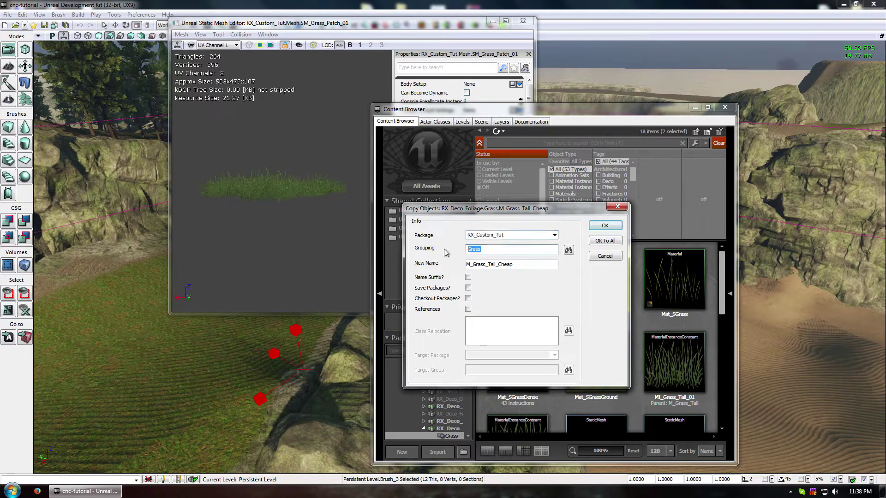
left_click(606, 241)
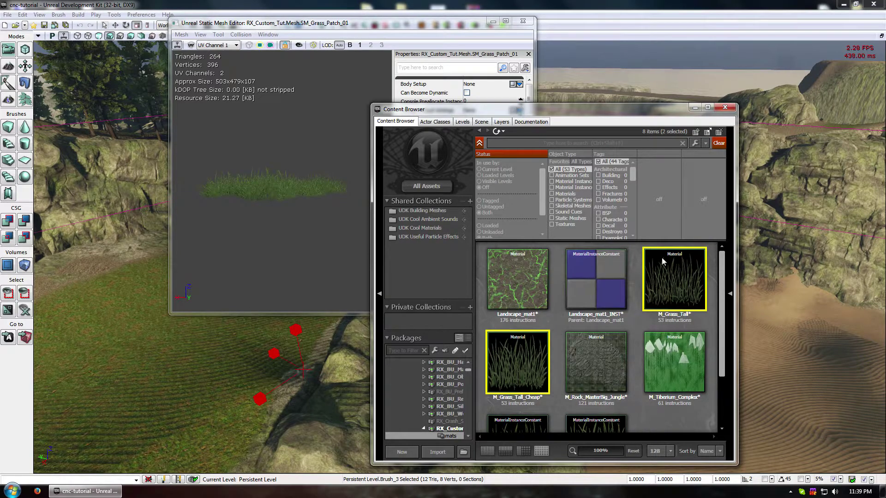
Step: Close the Static Mesh Editor, open MI_Grass_Tall_01 in the Material Instance Editor and arrange it side by side with the Content Browser
scroll(664, 318, "down", 2)
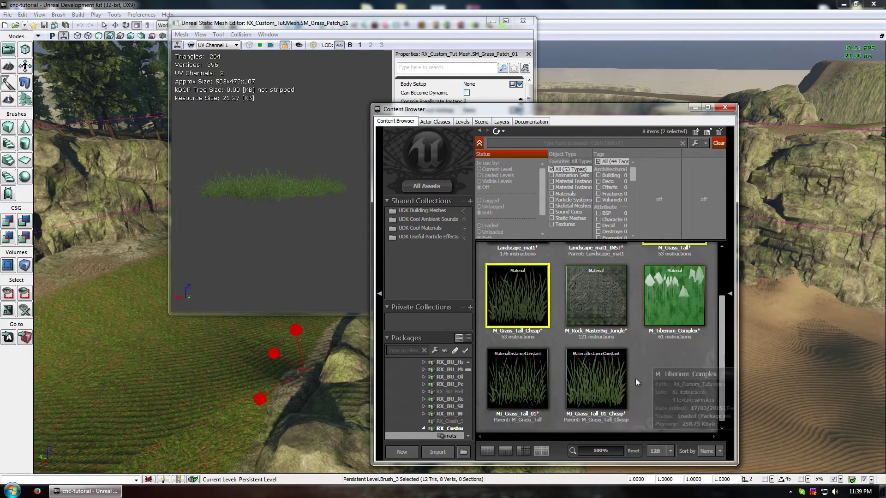
left_click(530, 369)
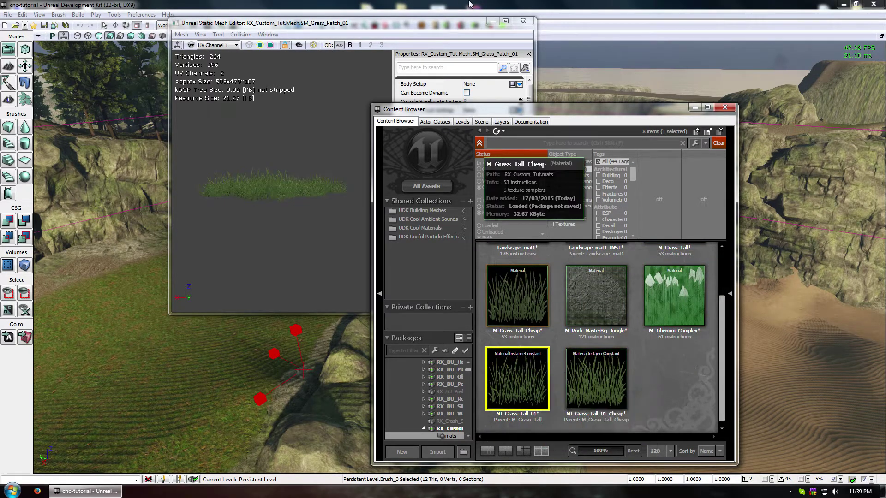
left_click(523, 20)
double_click(521, 387)
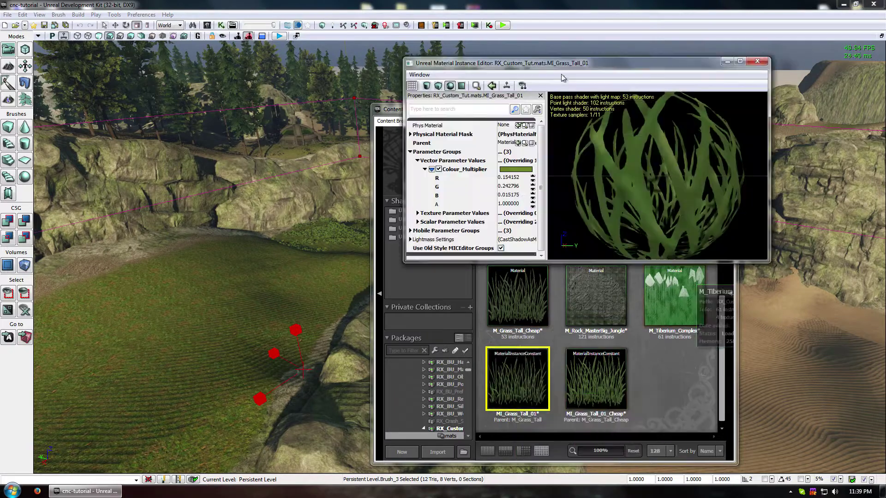
left_click_drag(563, 77, 883, 230)
left_click_drag(431, 106, 1, 85)
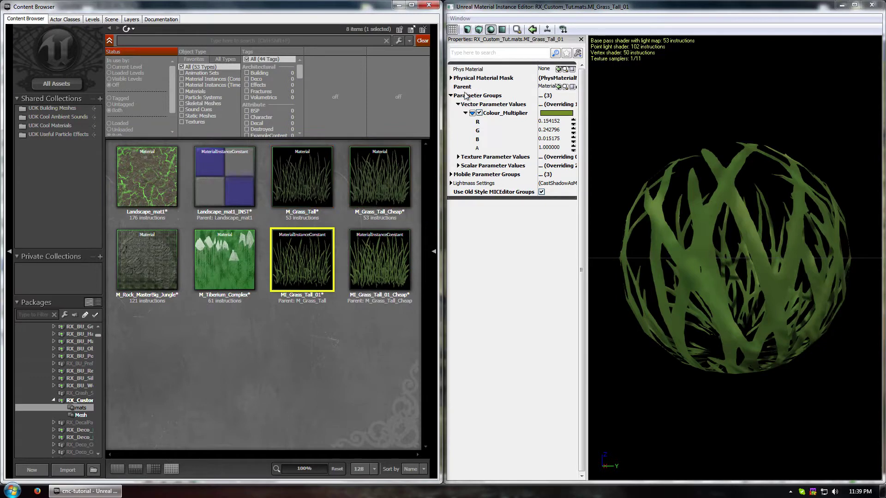
Step: Assign the copied M_Grass_Tall material as the parent of MI_Grass_Tall_01 and close its editor
left_click(312, 306)
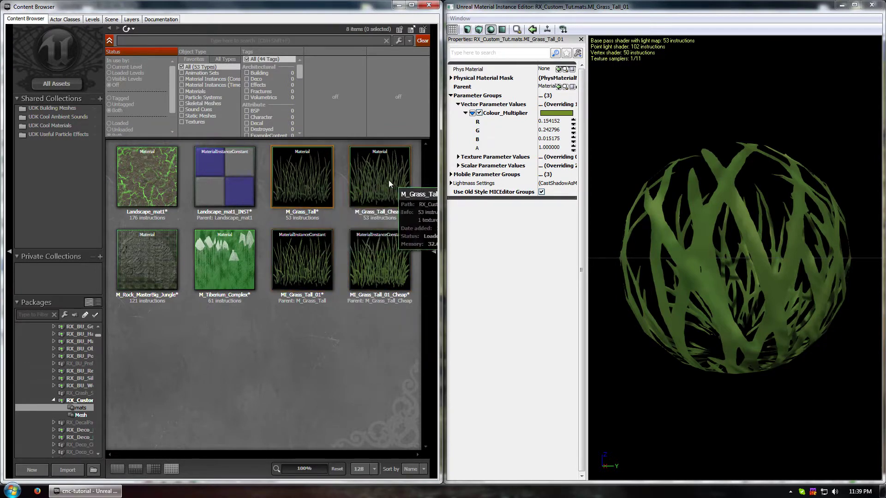
left_click(302, 180)
left_click(559, 86)
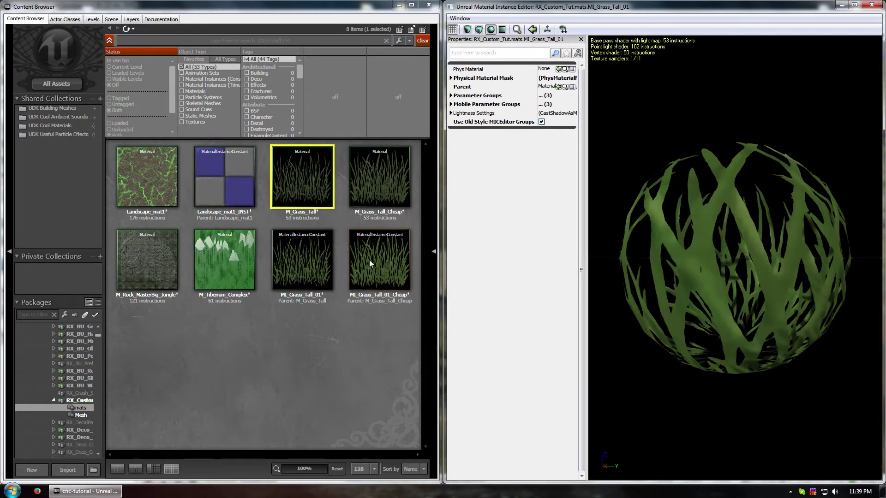
left_click(871, 5)
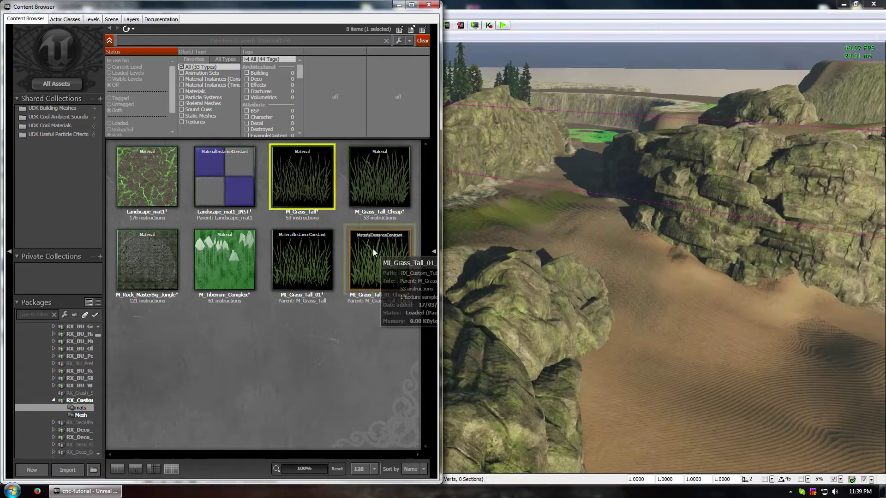
Step: Assign the copied M_Grass_Tall_Cheap material as the parent of MI_Grass_Tall_01_Cheap, and close its editor and the Content Browser
double_click(373, 248)
left_click(408, 194)
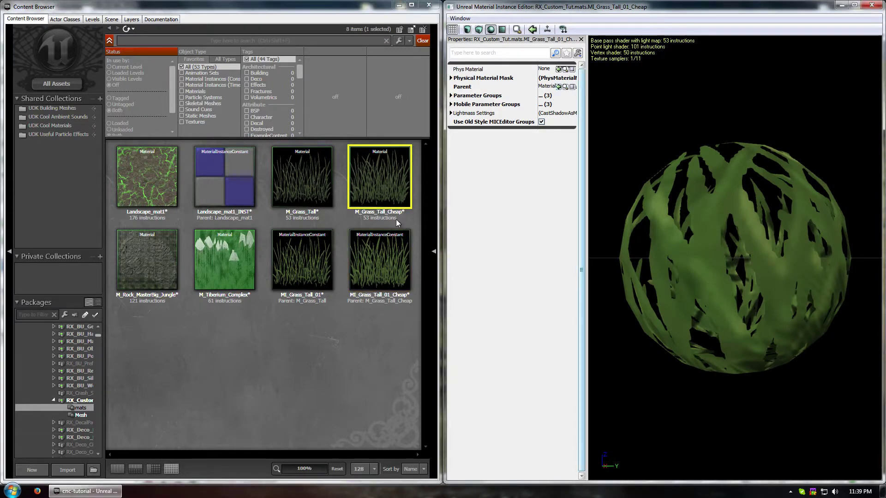
left_click(872, 4)
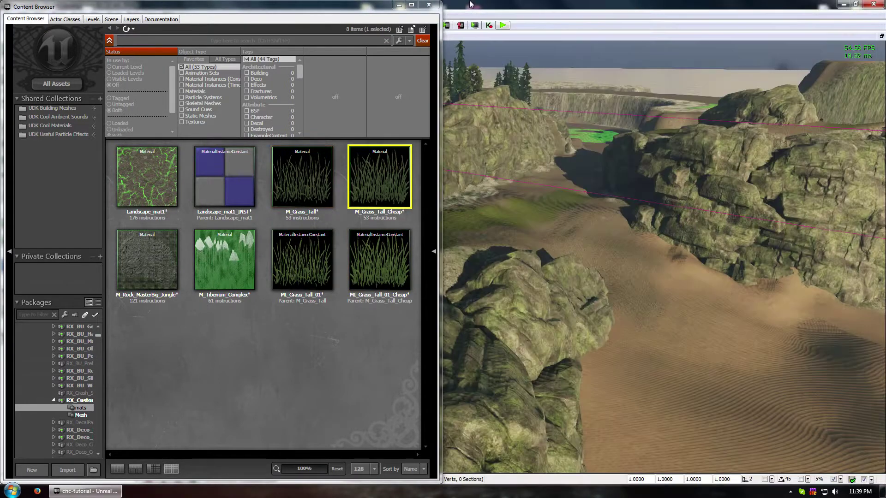
left_click(431, 5)
Step: Save the modified packages cnc-tutorial and RX_Custom_Tut
left_click(7, 15)
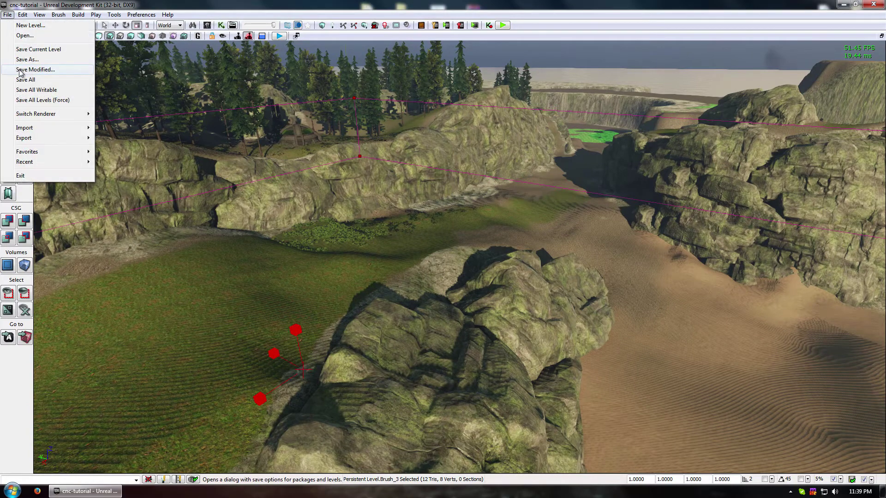
left_click(20, 70)
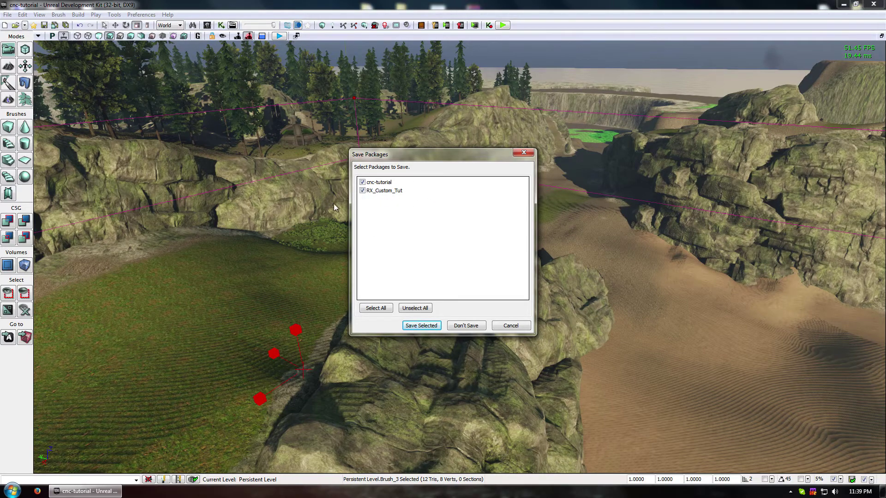
left_click(420, 325)
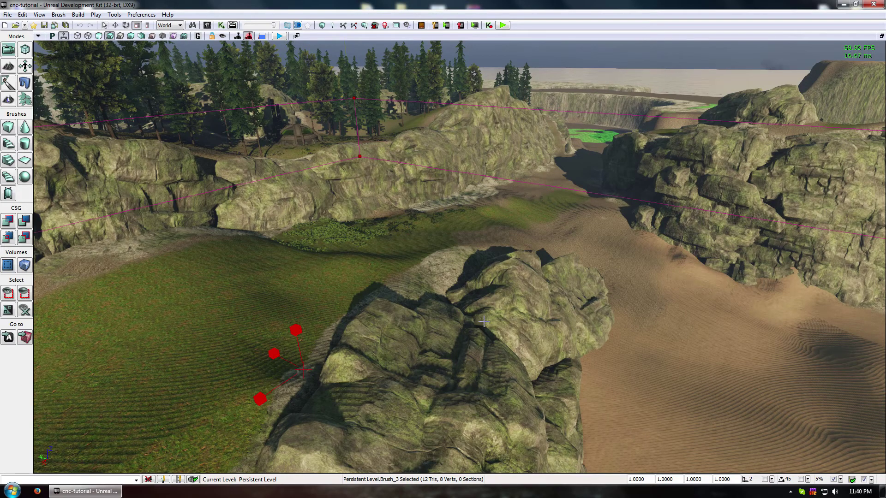
Step: Inspect the painted grass up close on the forest floor and on the ground below the cliffs
left_click_drag(484, 321, 438, 171)
right_click_drag(439, 171, 524, 155)
left_click_drag(511, 285, 510, 353)
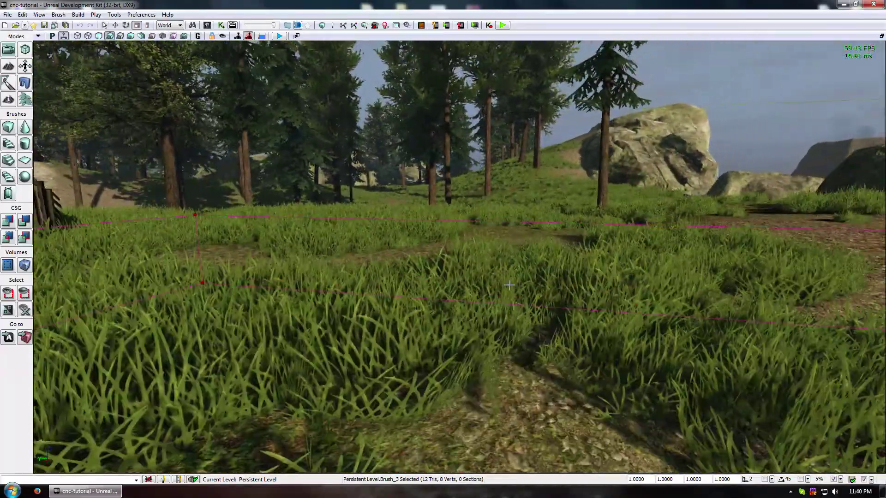
left_click_drag(510, 285, 511, 249)
left_click_drag(508, 309, 507, 369)
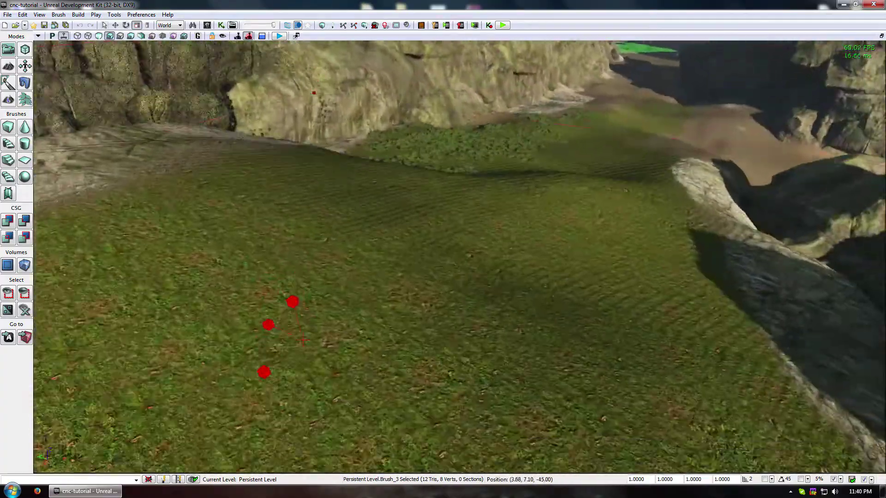
right_click_drag(408, 313, 408, 313)
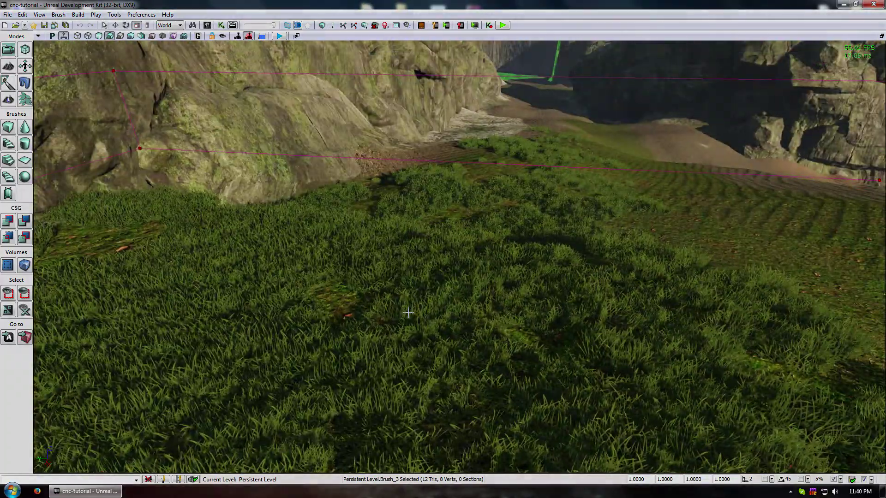